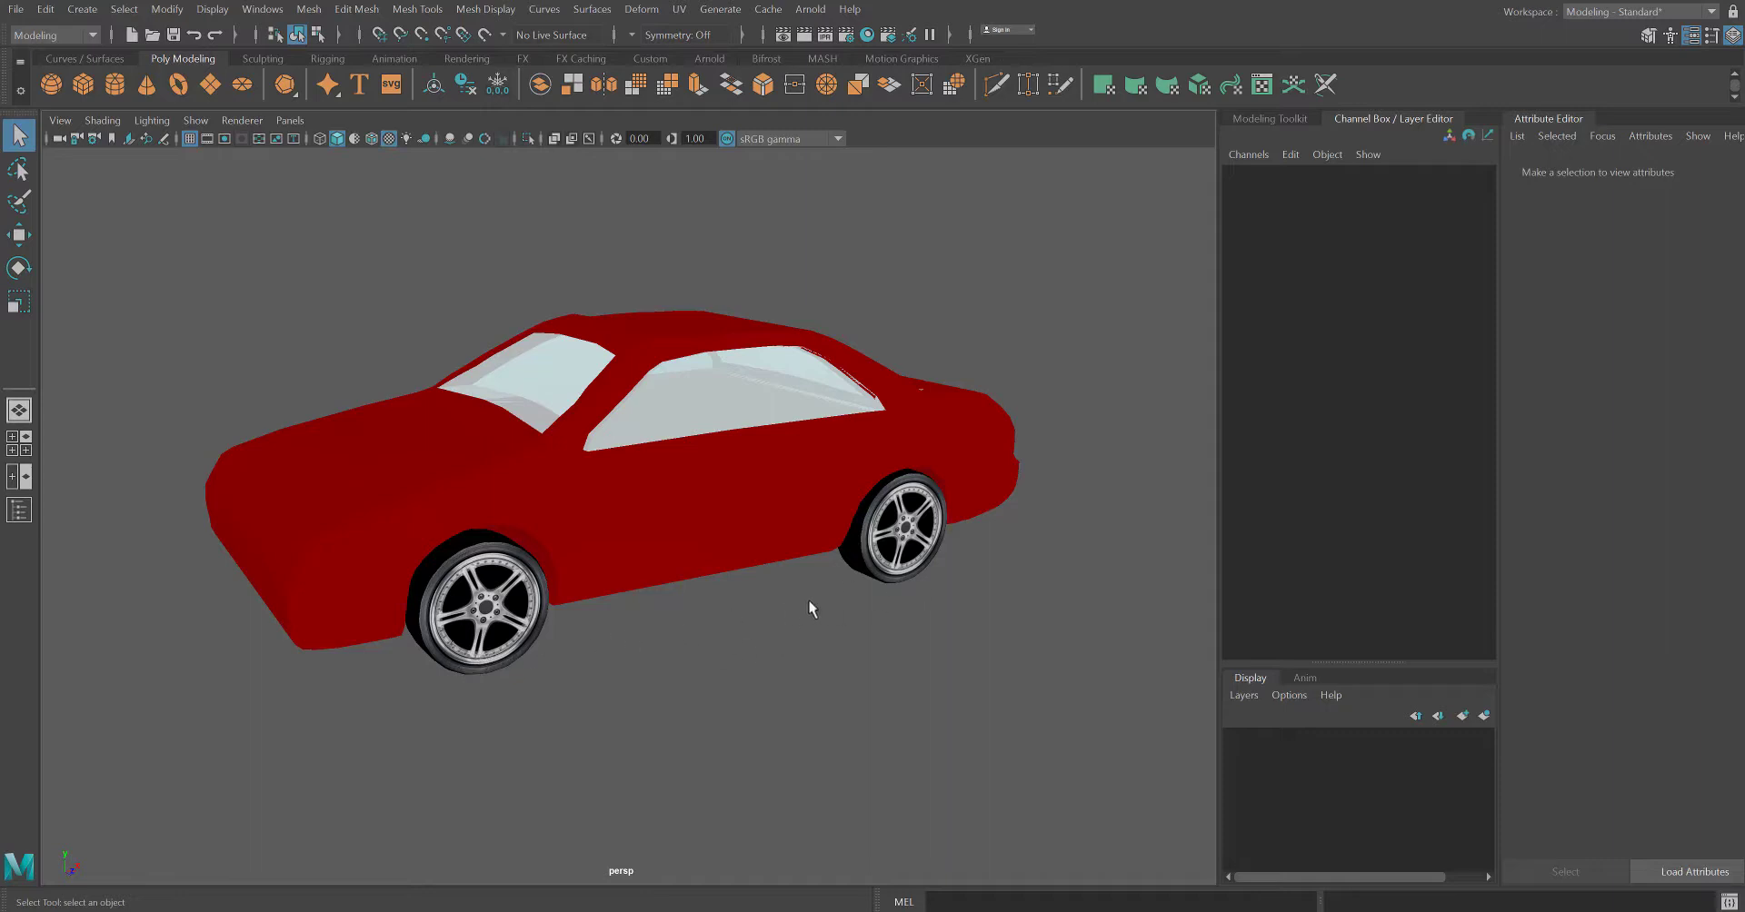
- Delete all four wheels from the car model
left_click(432, 605)
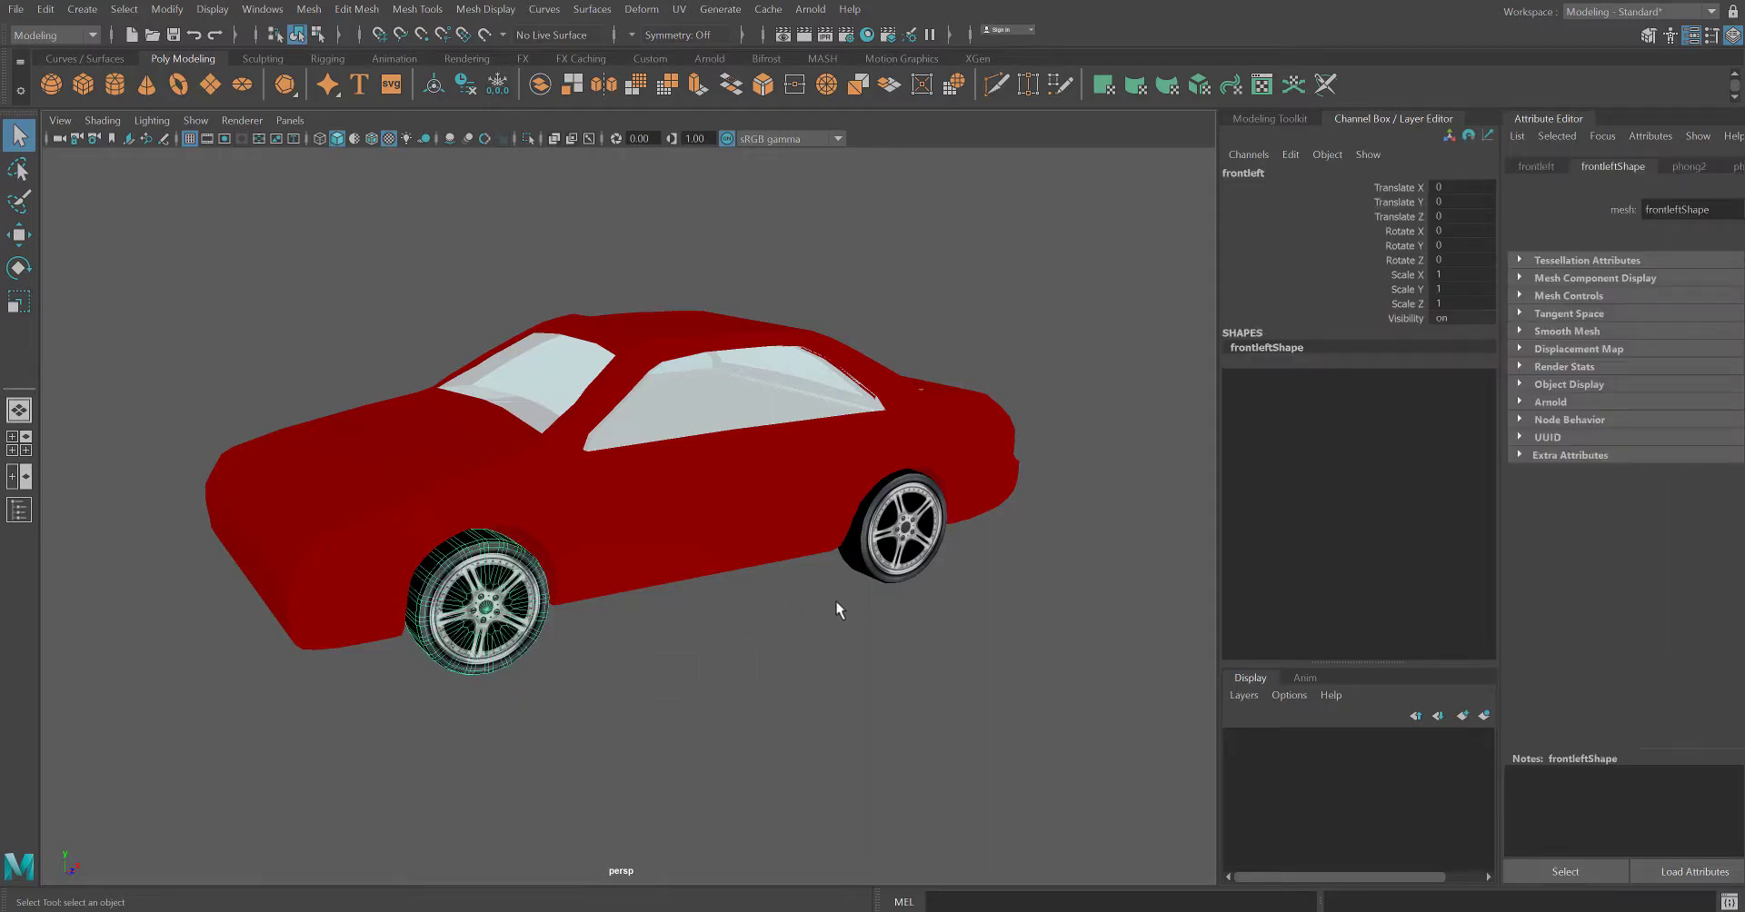
key("Delete")
left_click(838, 571)
key("Delete")
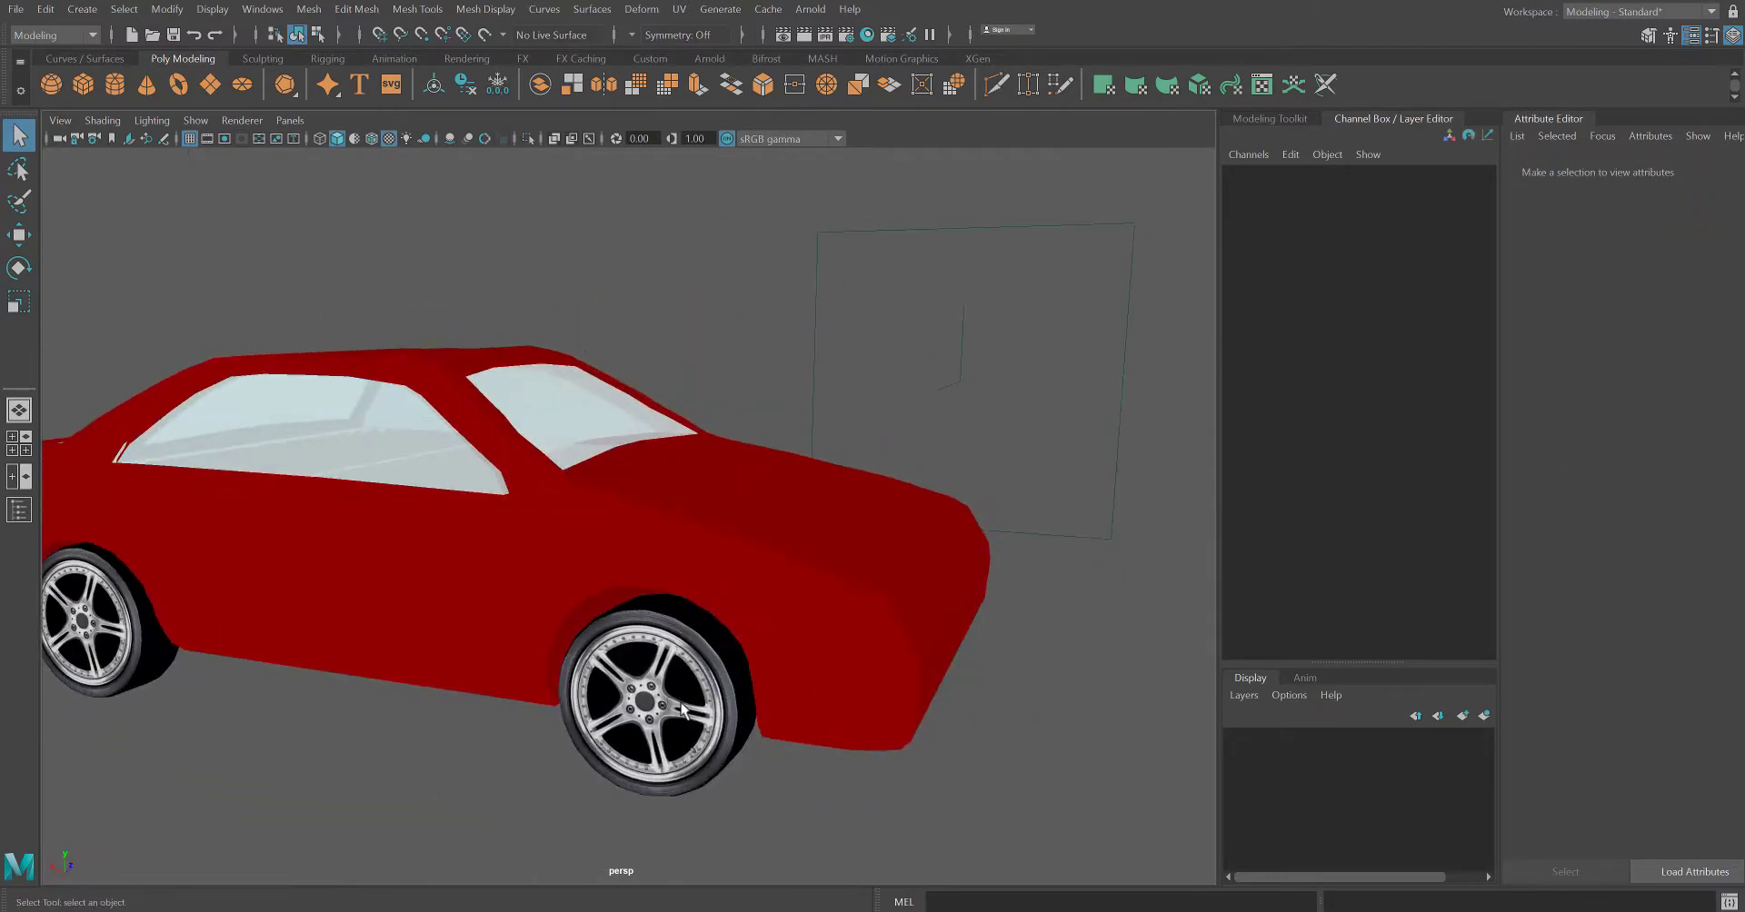
left_click(685, 709)
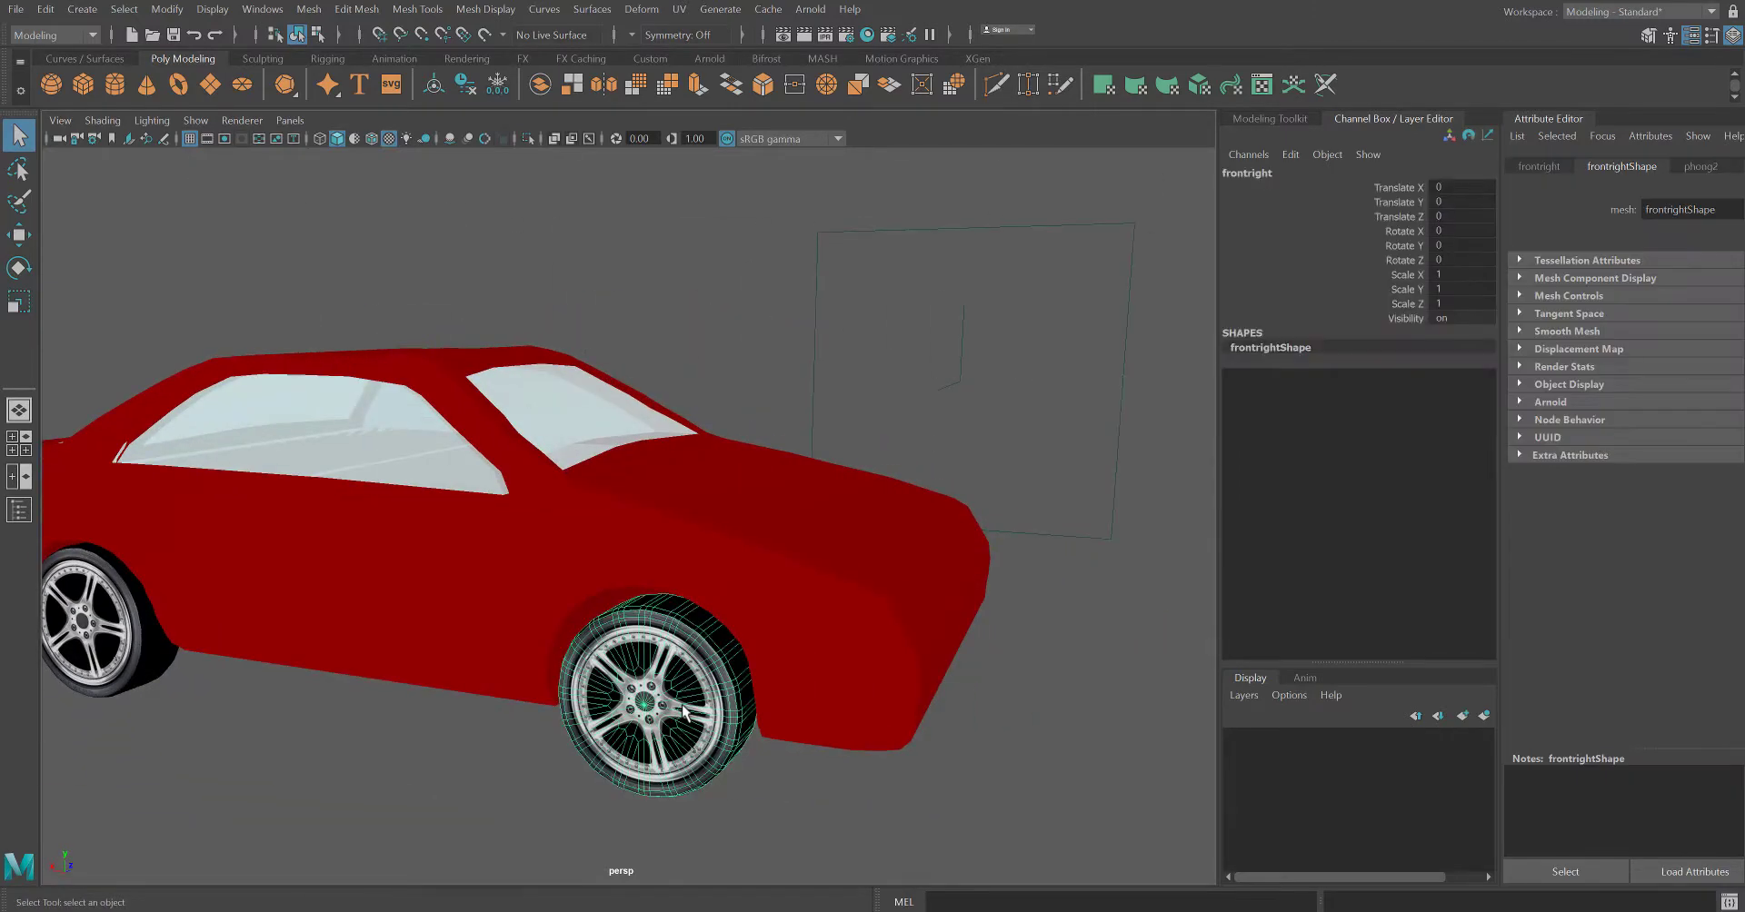
key("Delete")
left_click(117, 681)
key("Delete")
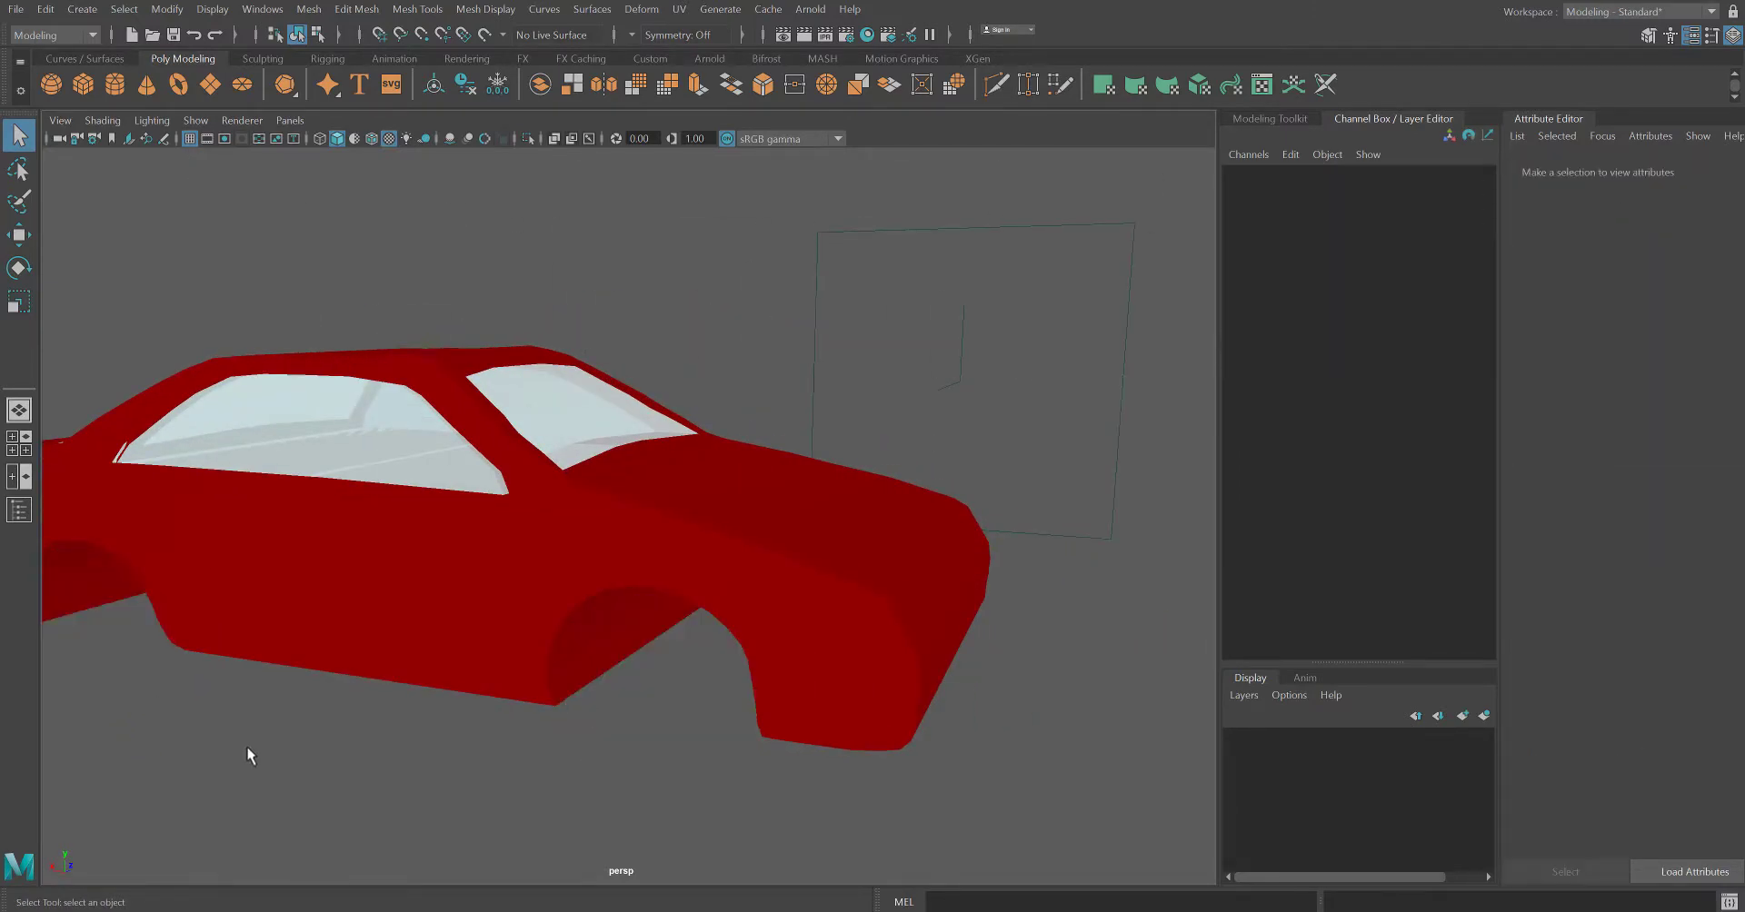
- Combine the selected car body and window surfaces into a single mesh
scroll(300, 717, "down", 3)
left_click_drag(639, 886, 553, 889, "alt")
left_click(489, 570)
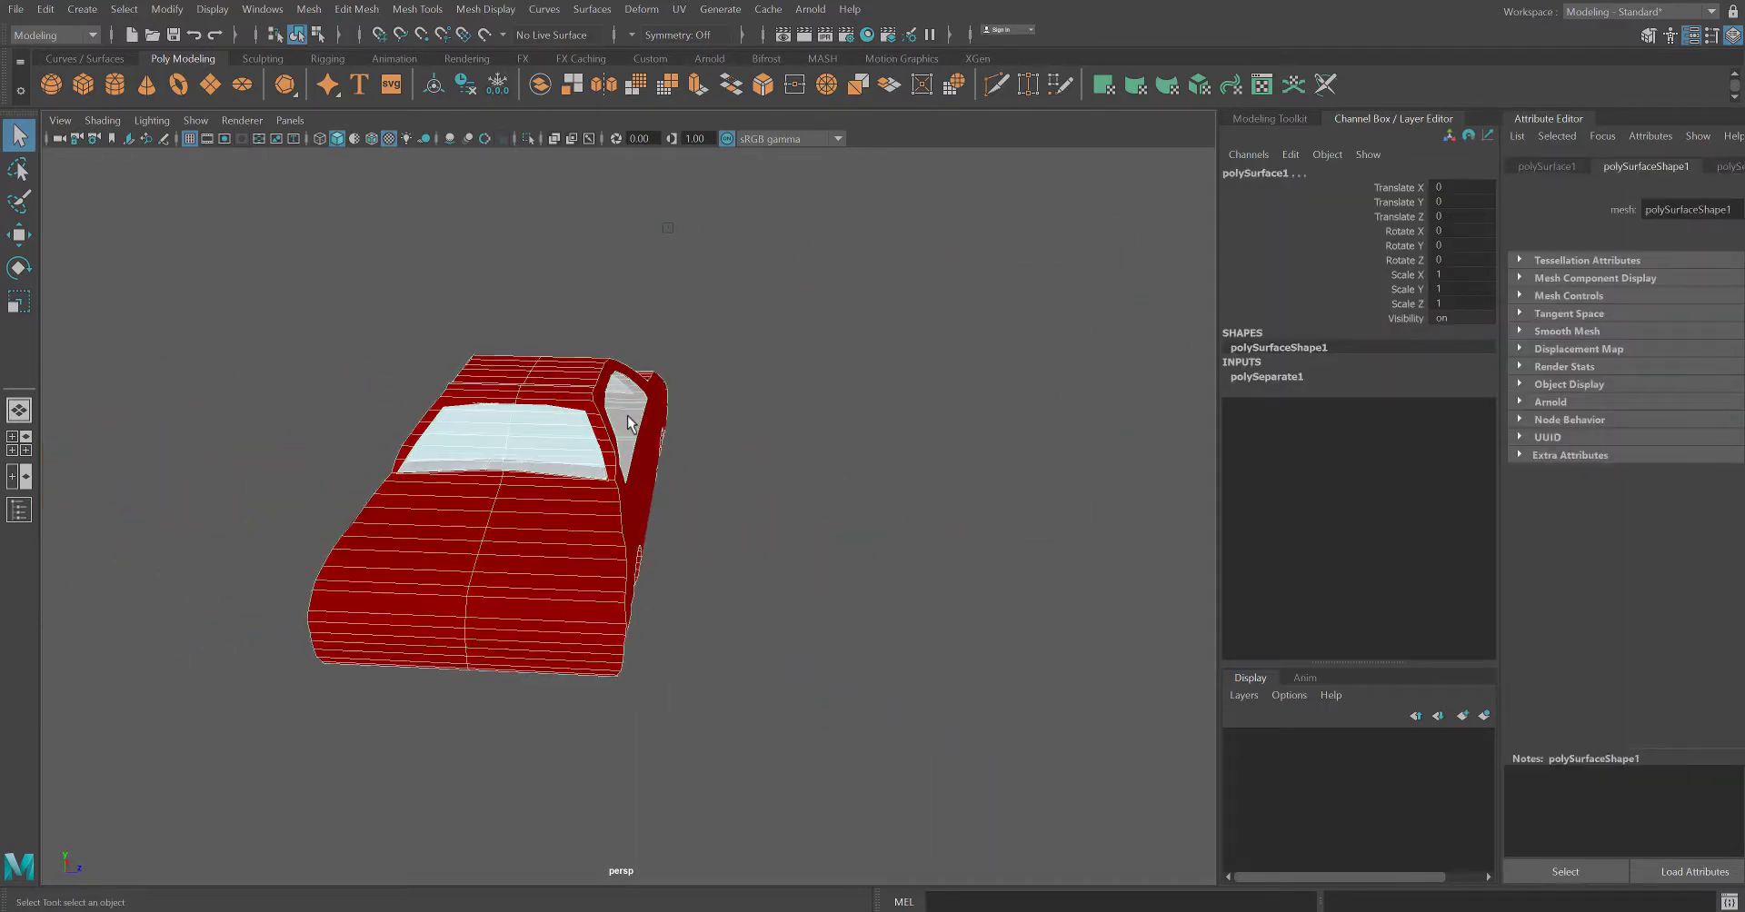
left_click(309, 11)
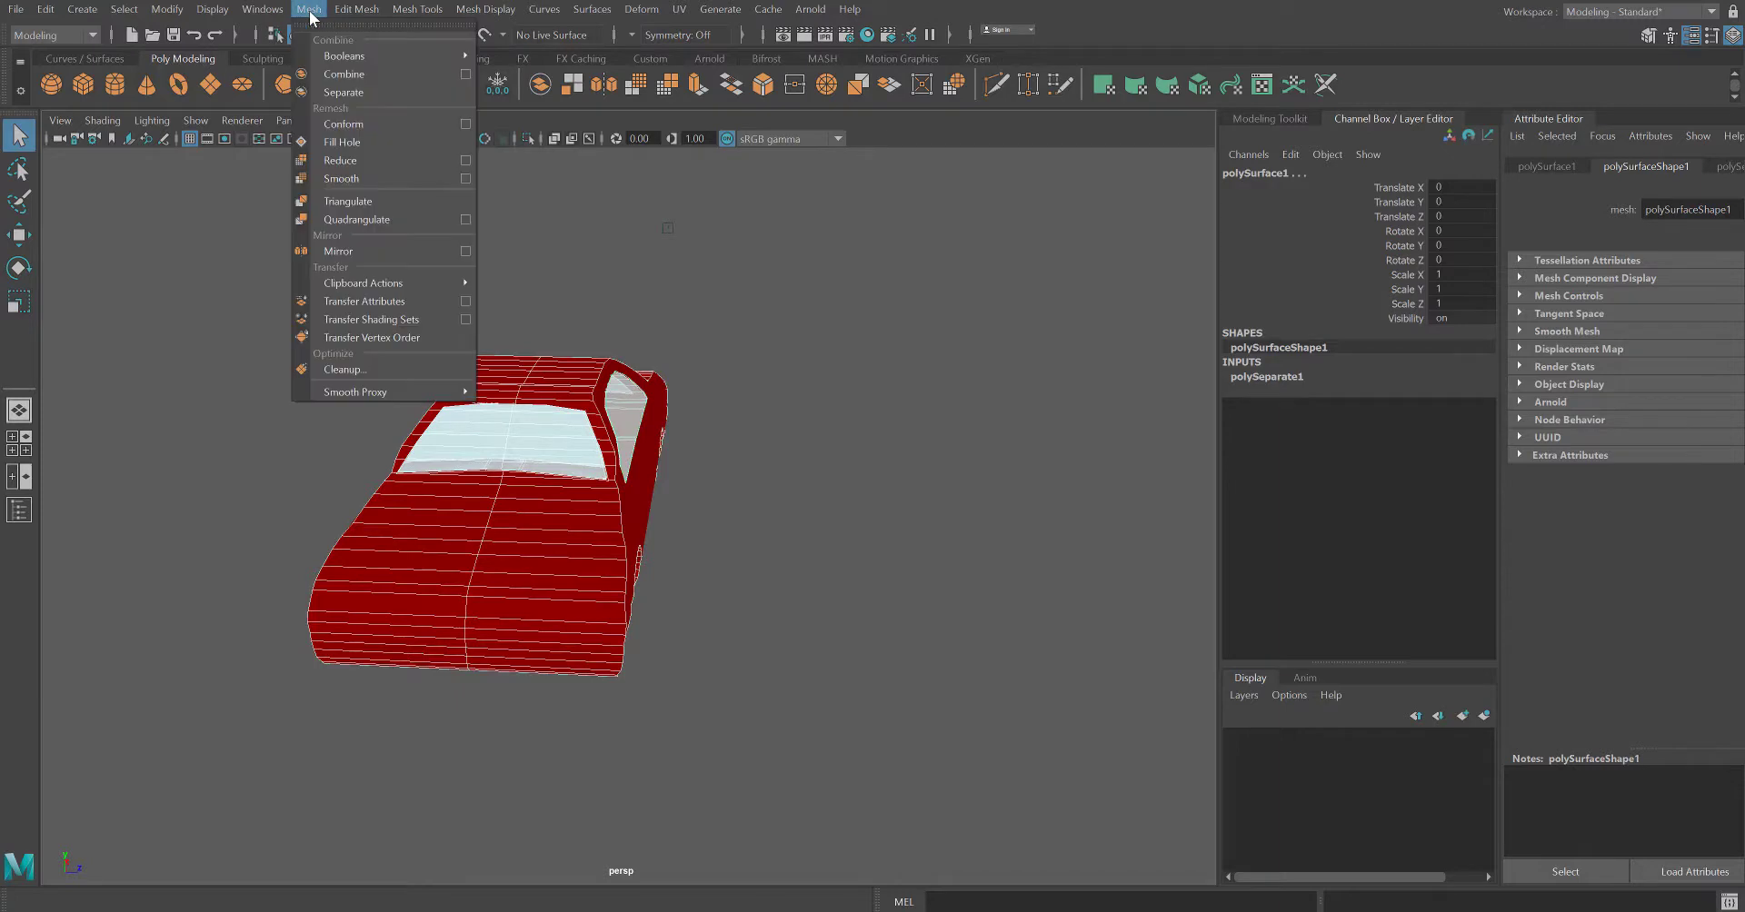
left_click(337, 76)
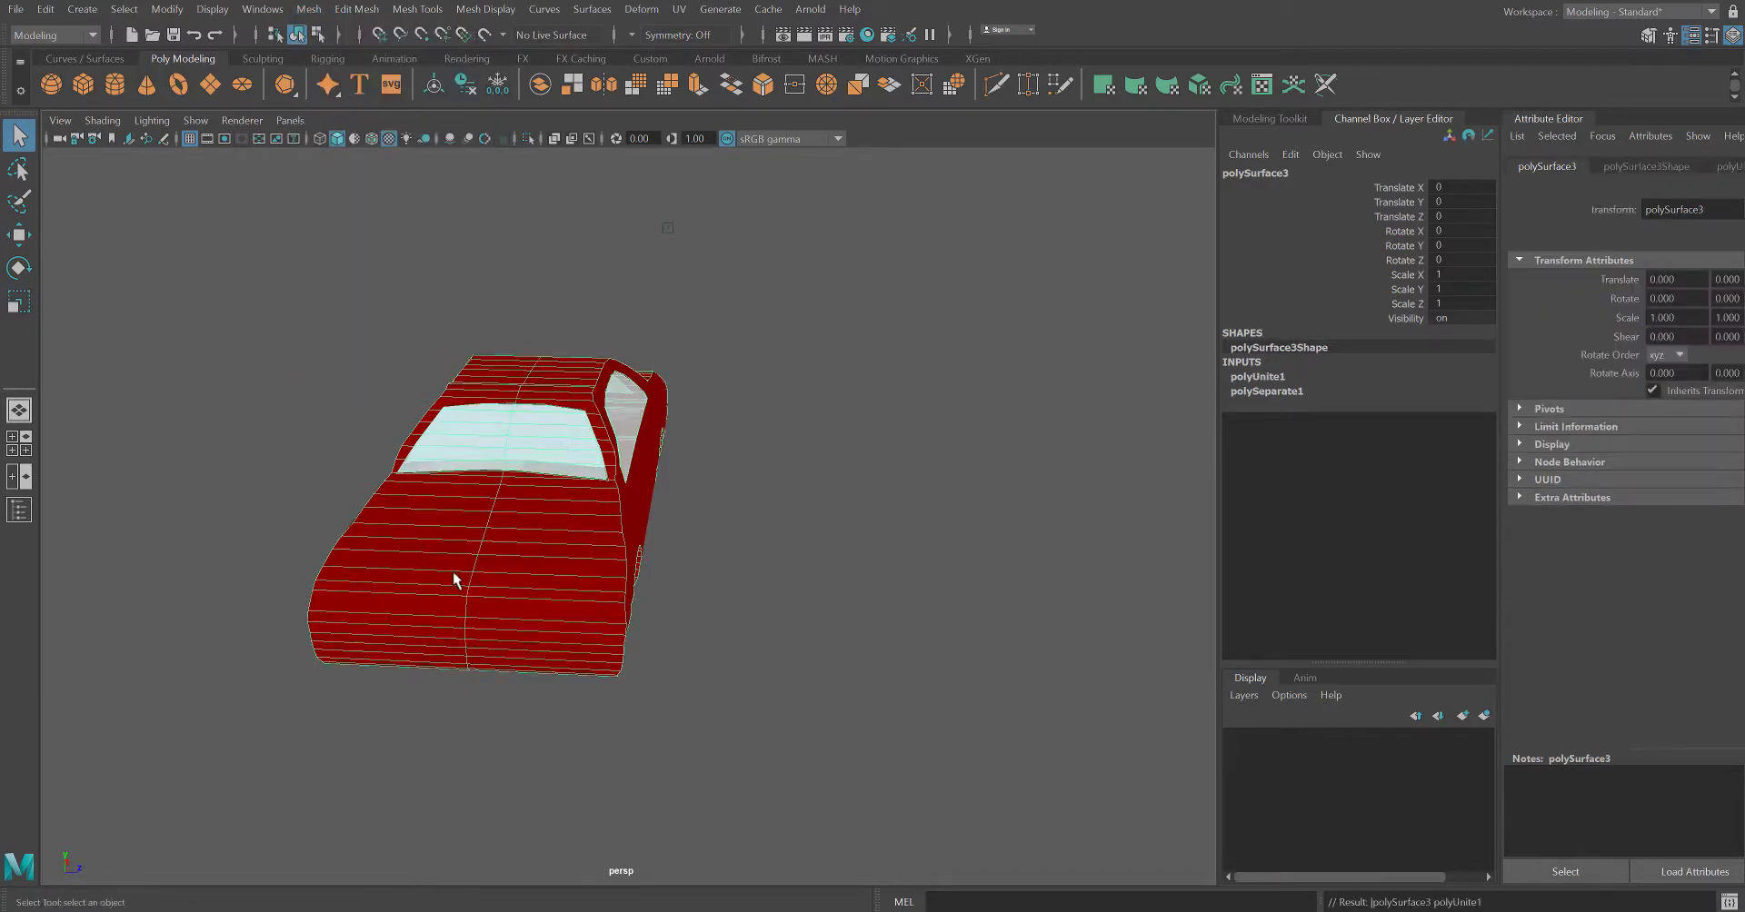
- Create a polygon cube with default dimensions on the grid beside the car body
left_click_drag(530, 553, 472, 546, "alt")
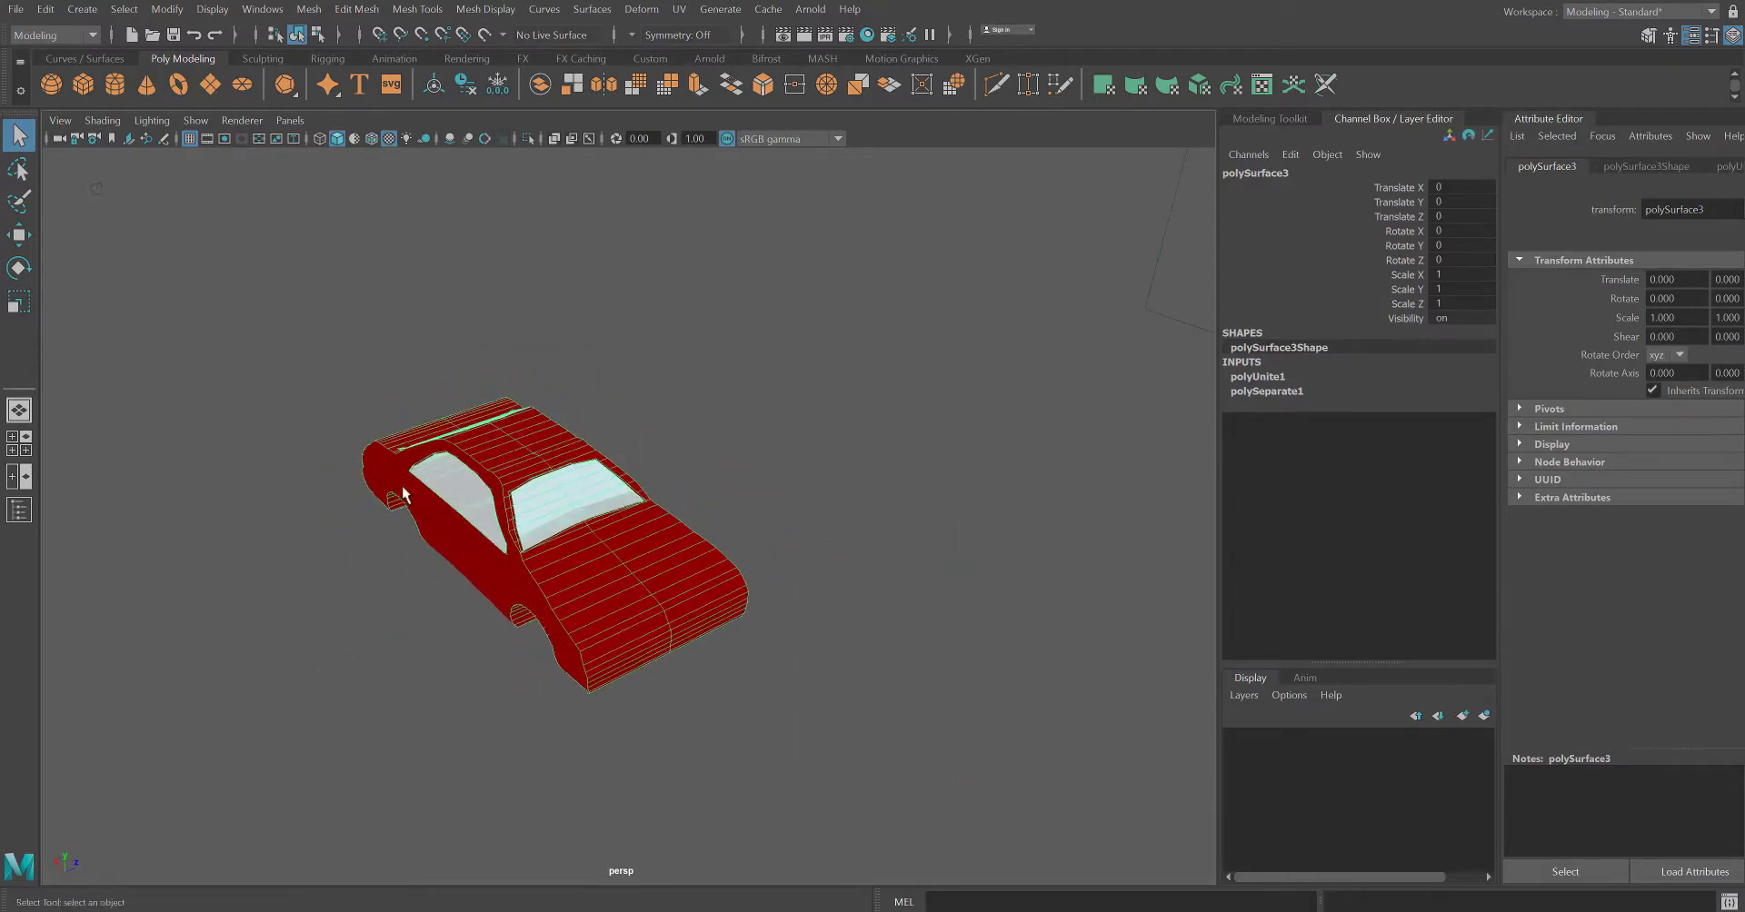
left_click(82, 87)
left_click(376, 602)
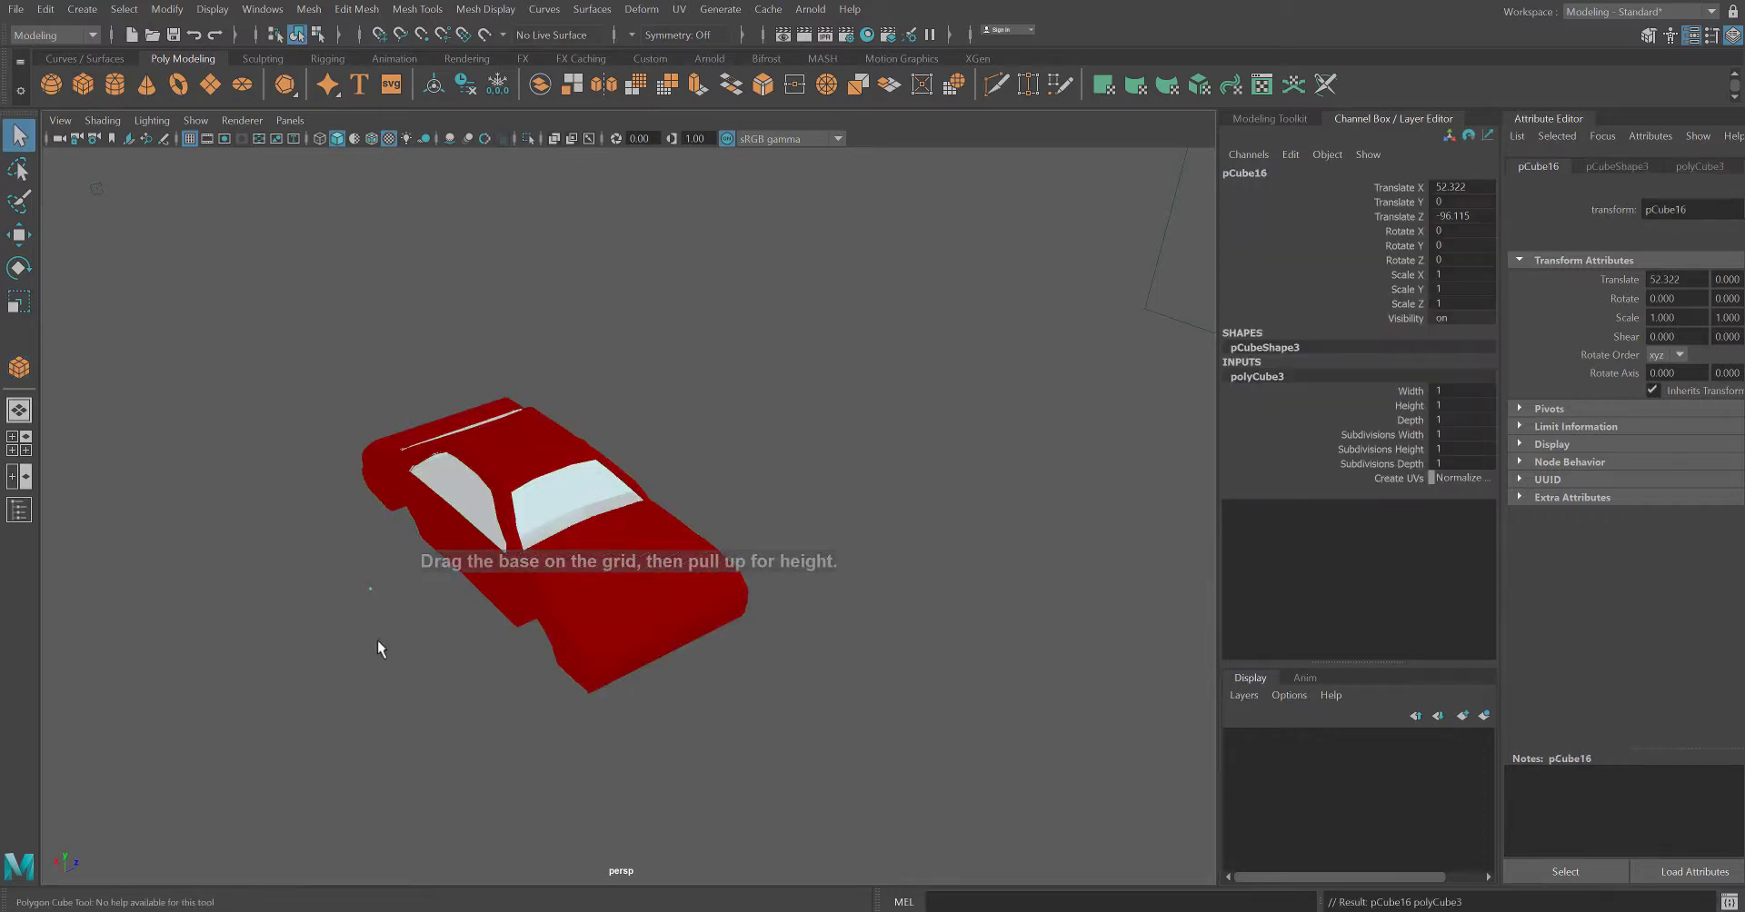
scroll(305, 647, "up", 2)
scroll(306, 650, "up", 6)
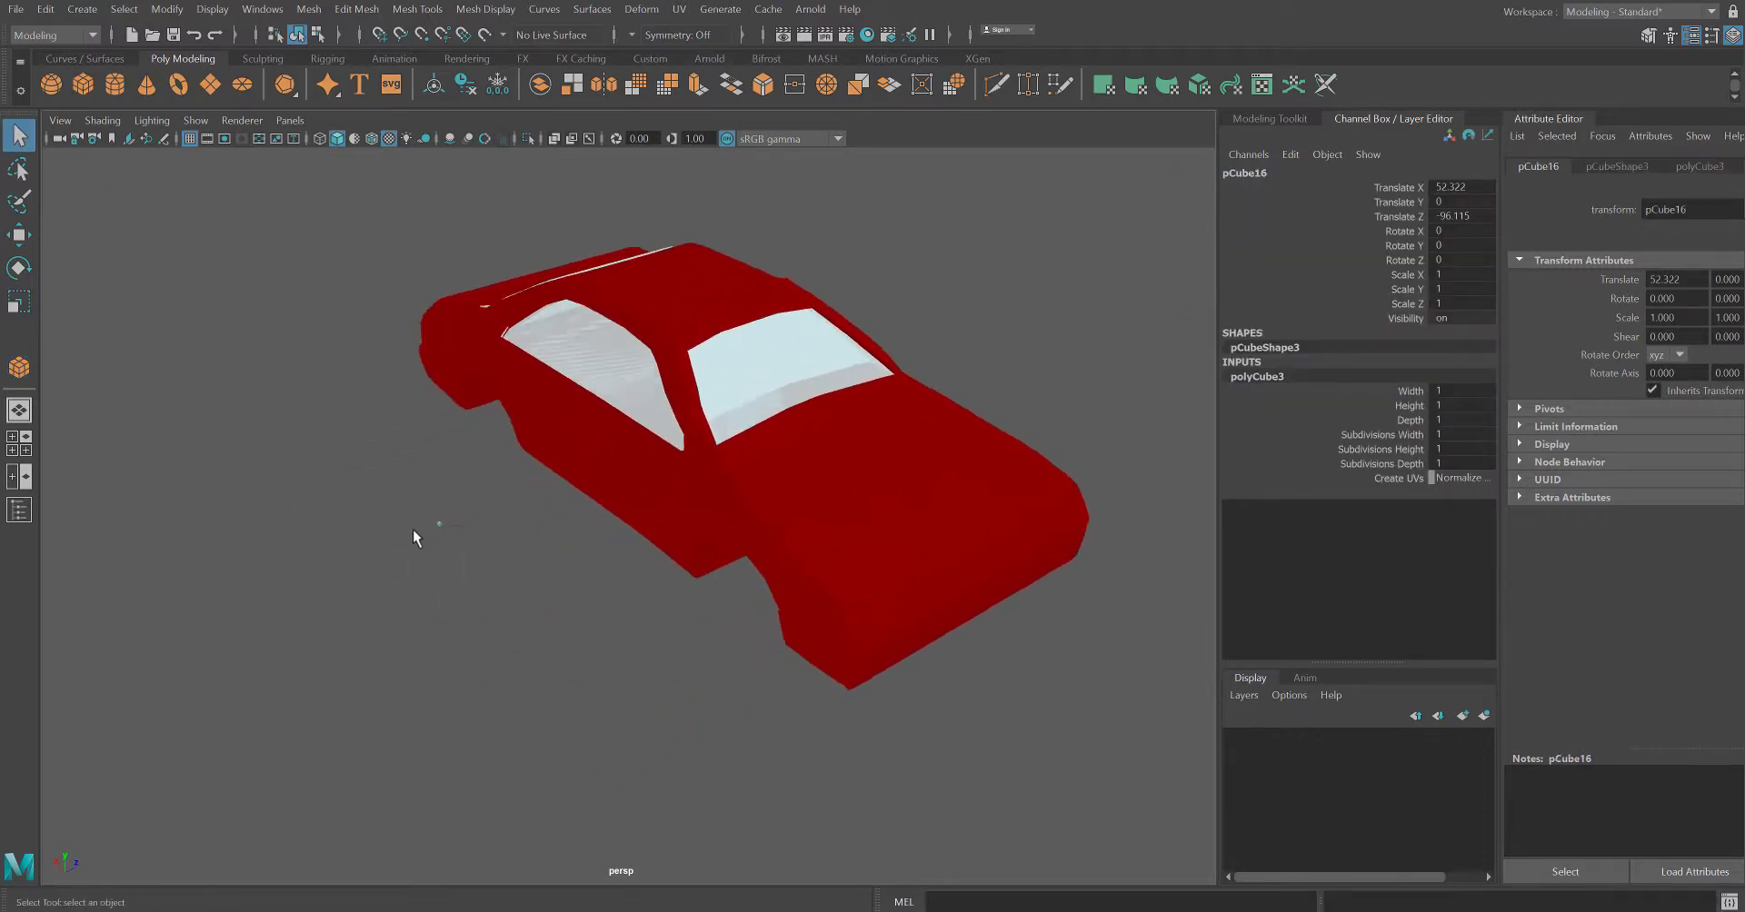
middle_click_drag(431, 563, 576, 494, "alt")
scroll(529, 489, "down", 1)
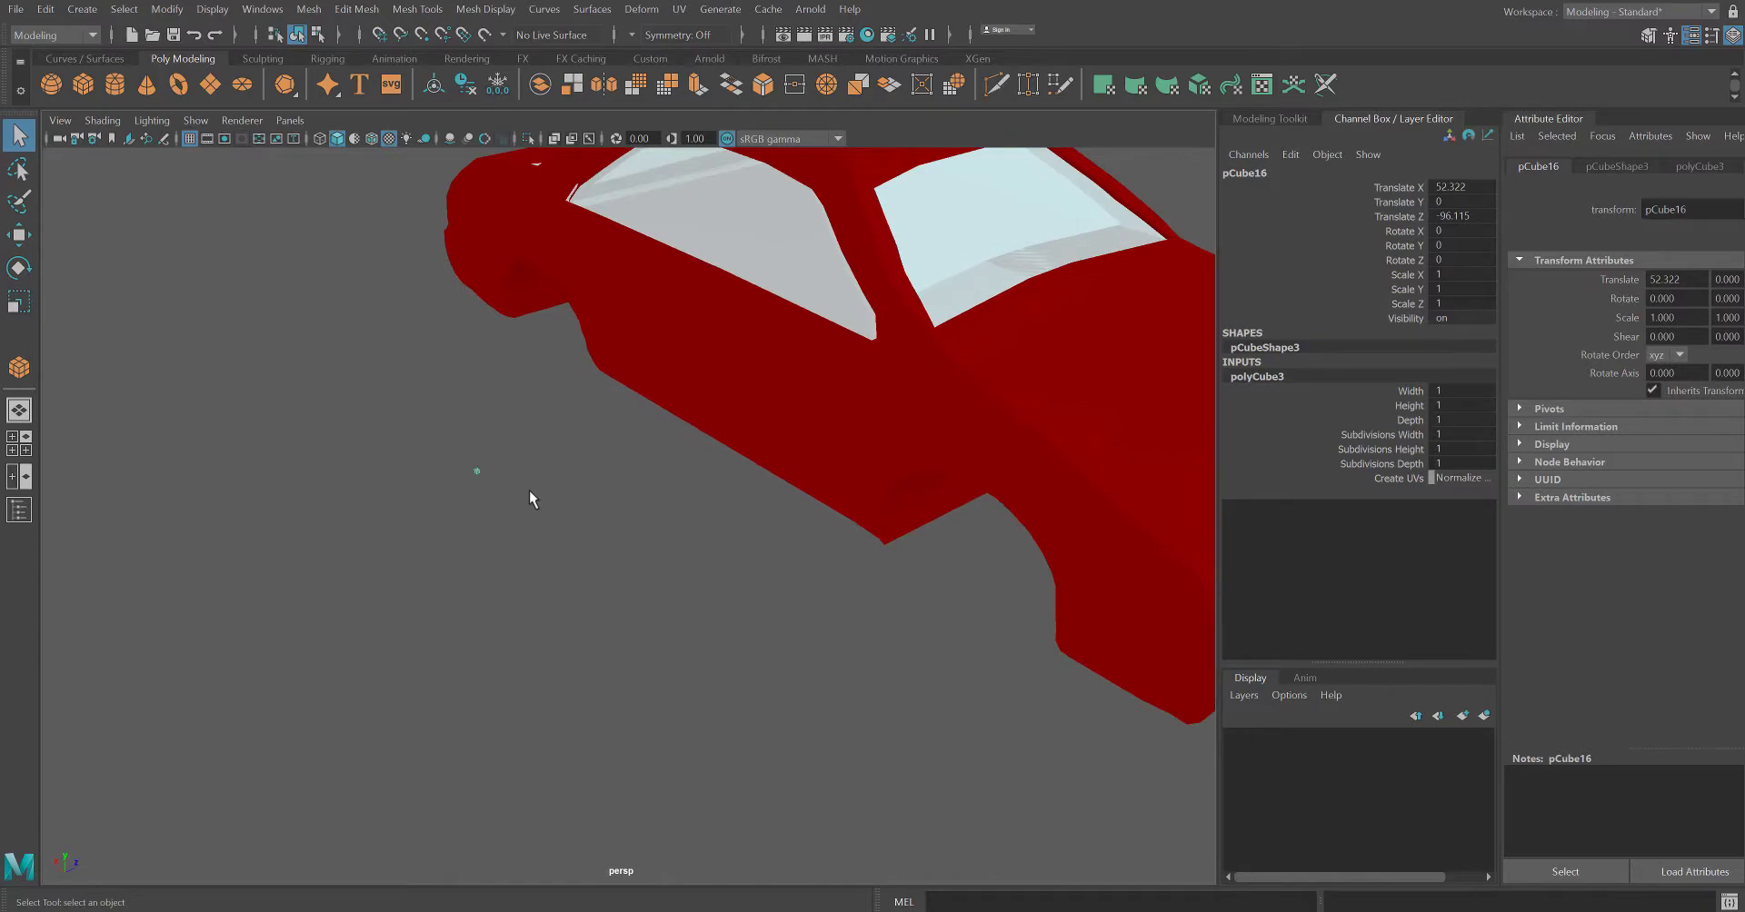
key("alt")
left_click(263, 10)
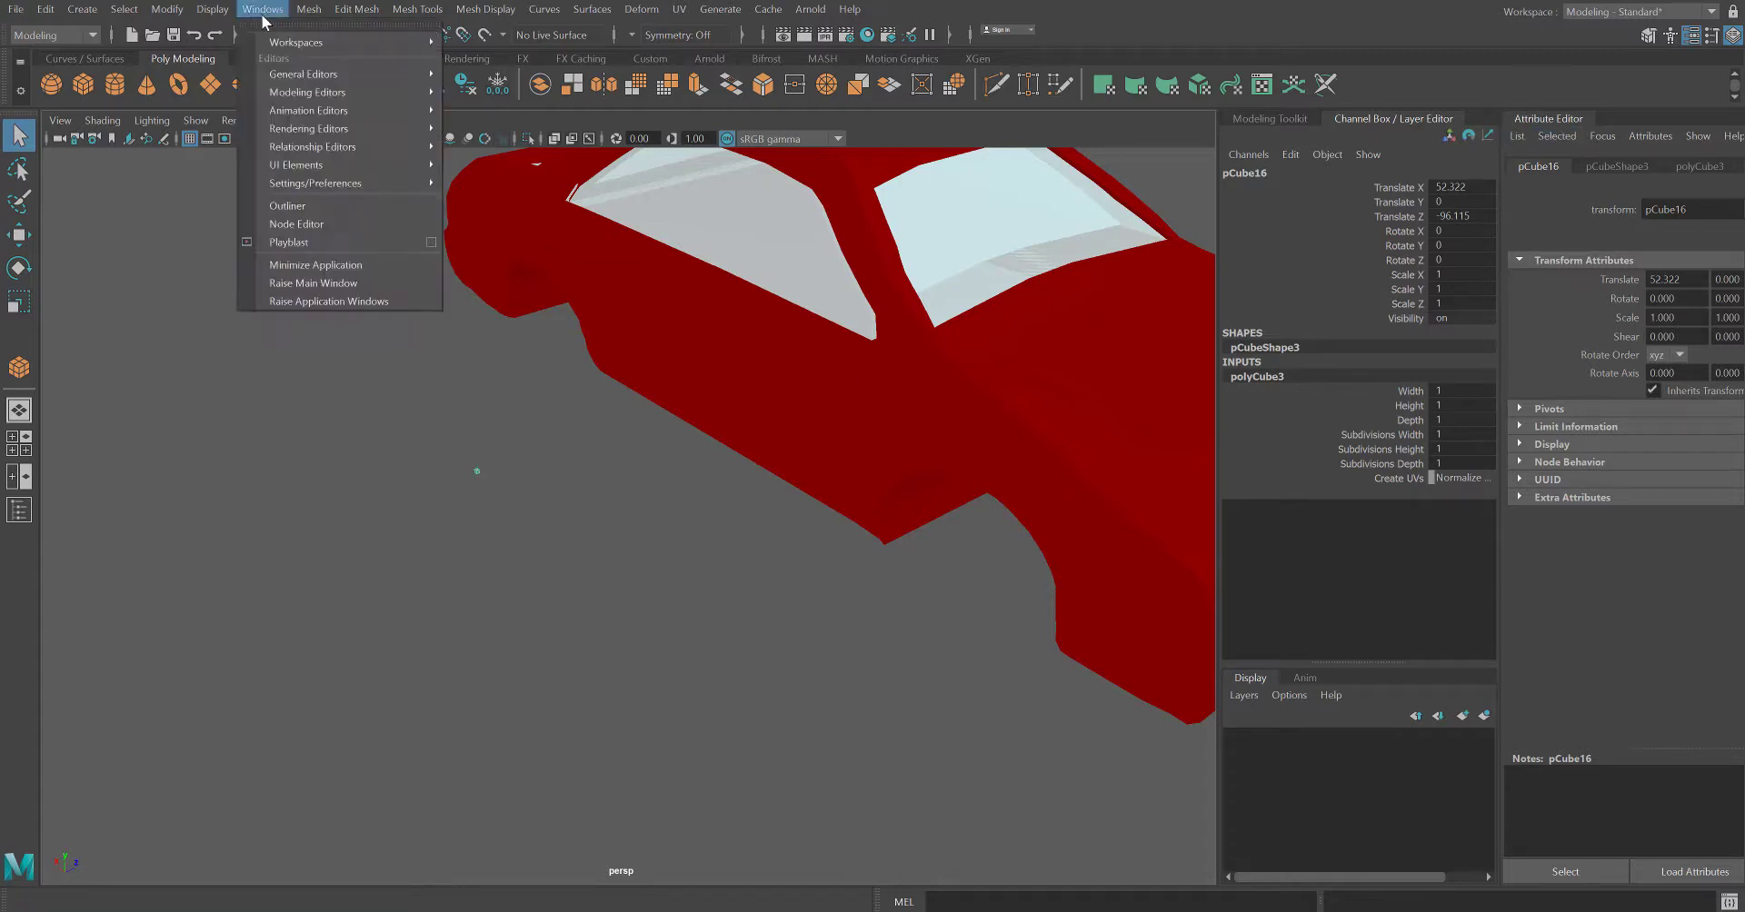
mouse_move(298, 72)
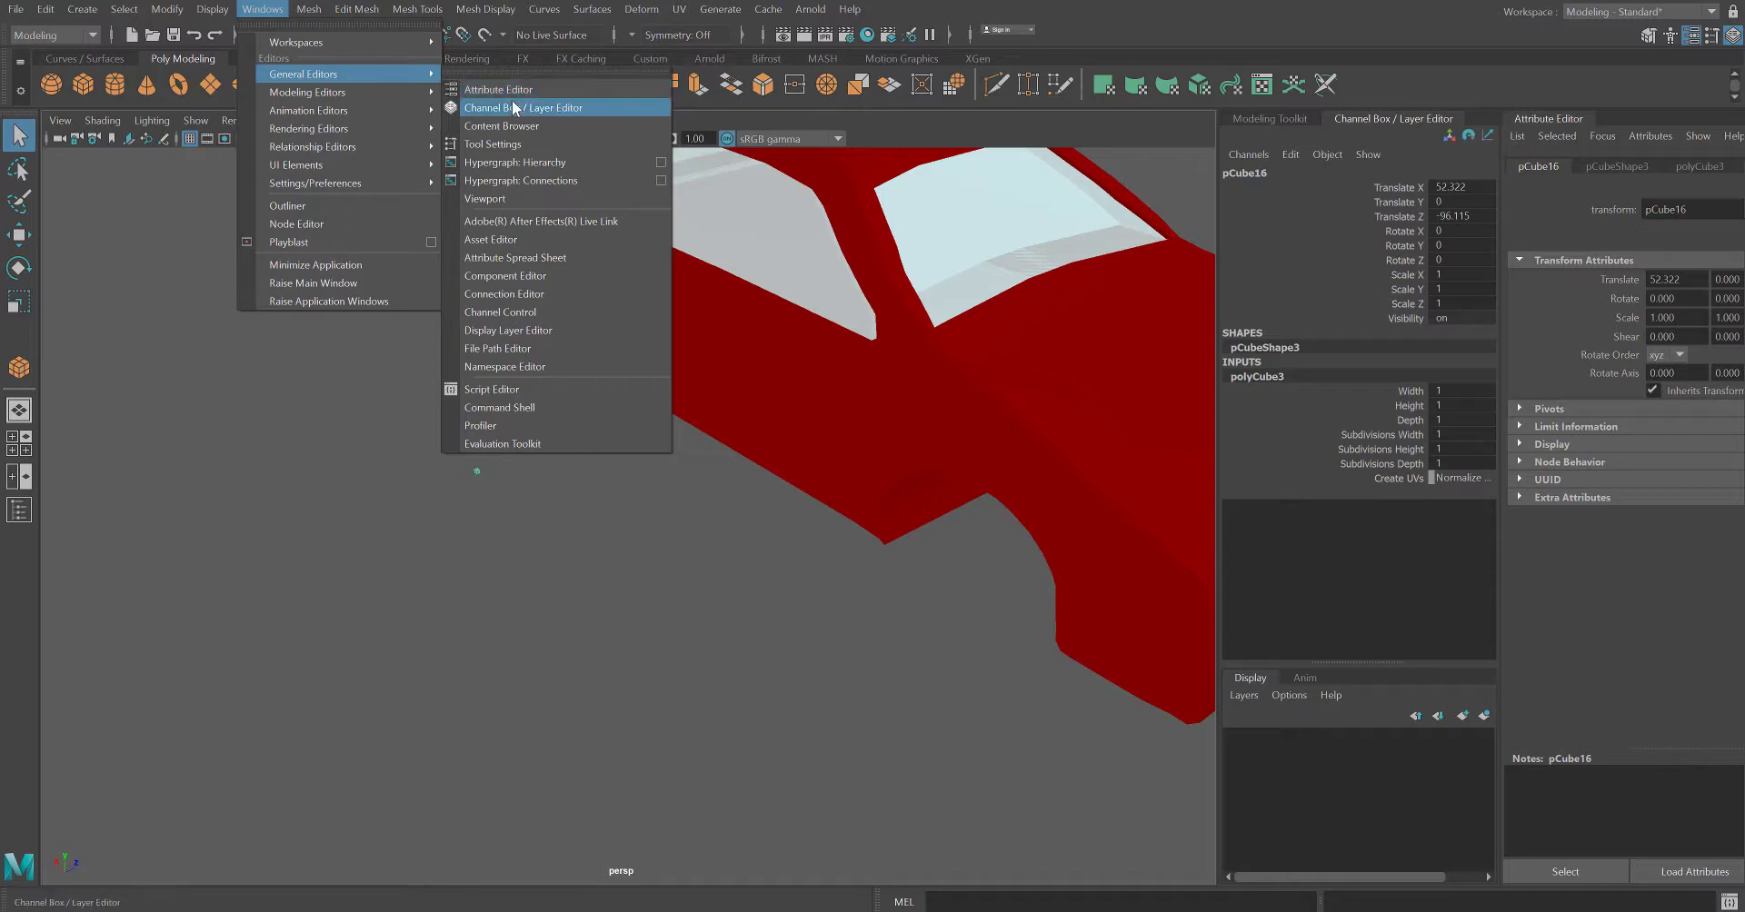
left_click(509, 489)
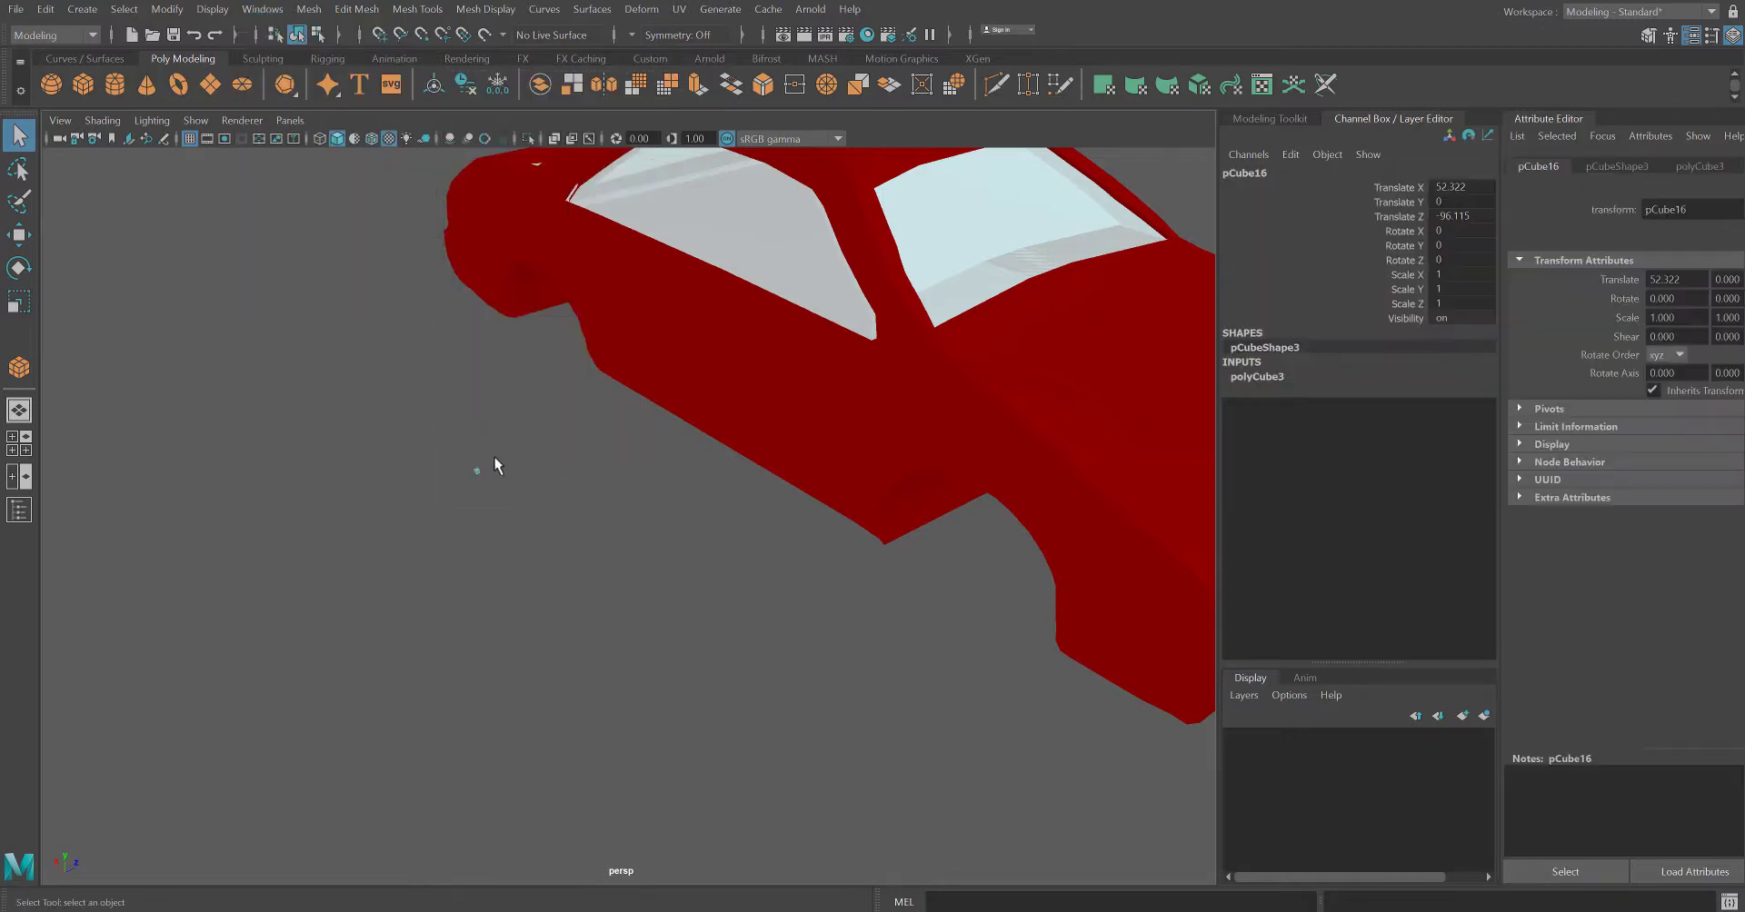
- Set the cube's width to 500, its height to 200 and its depth to 200
left_click(1256, 377)
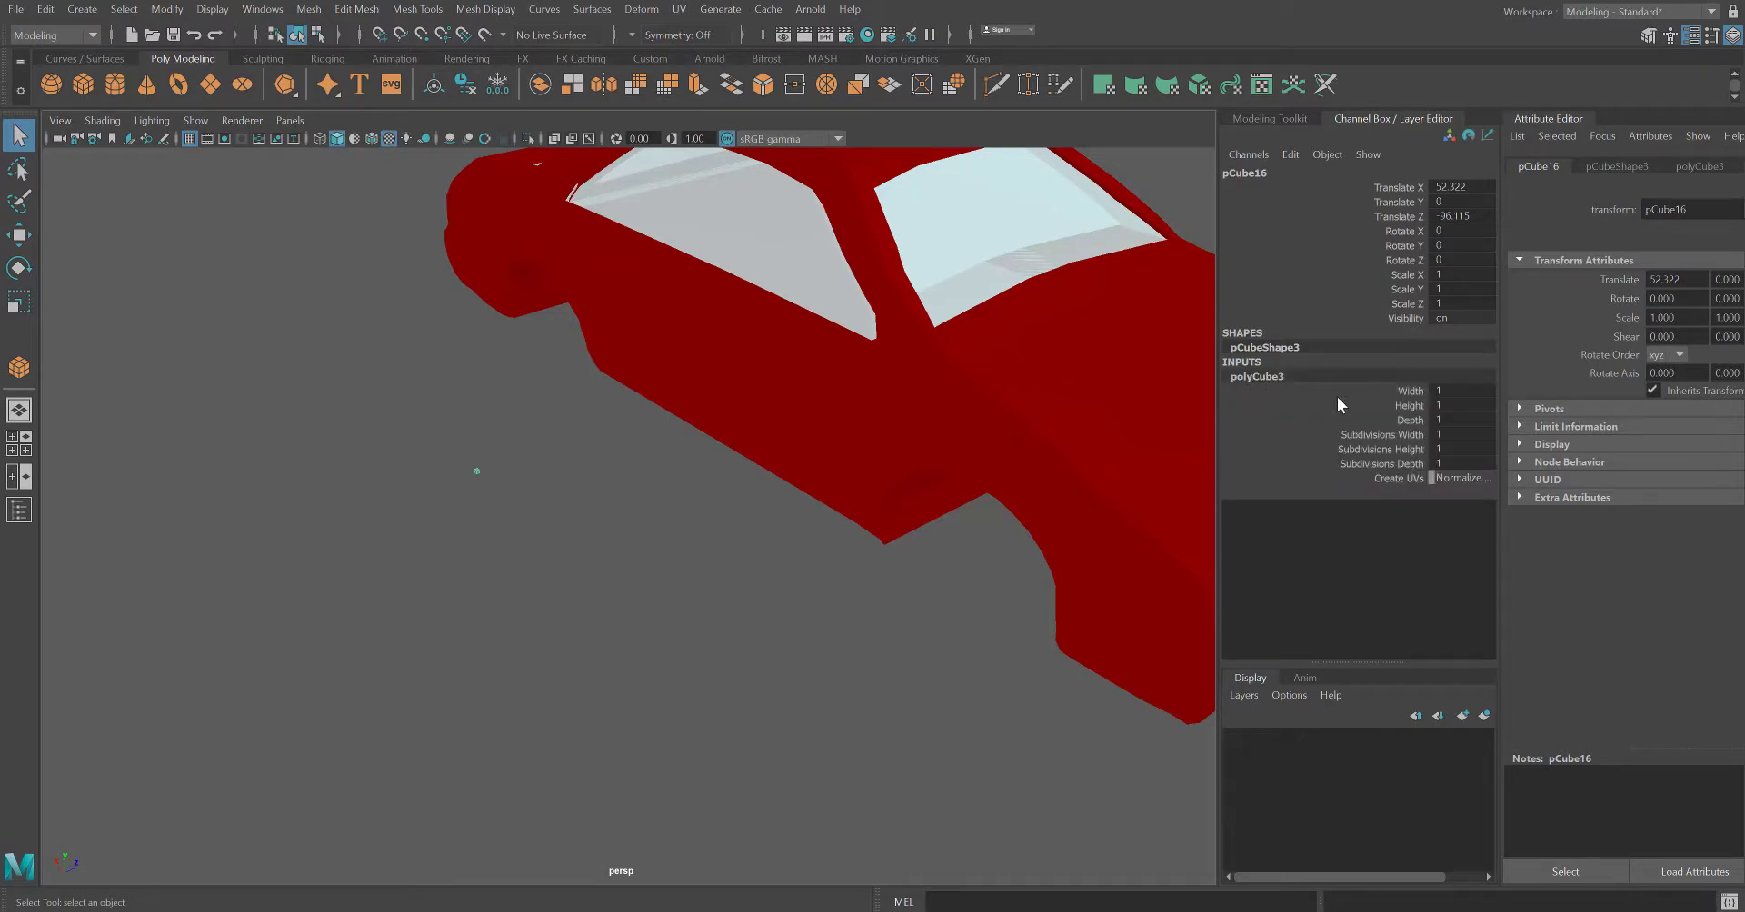
double_click(1455, 390)
type("500")
key("Tab")
type("2")
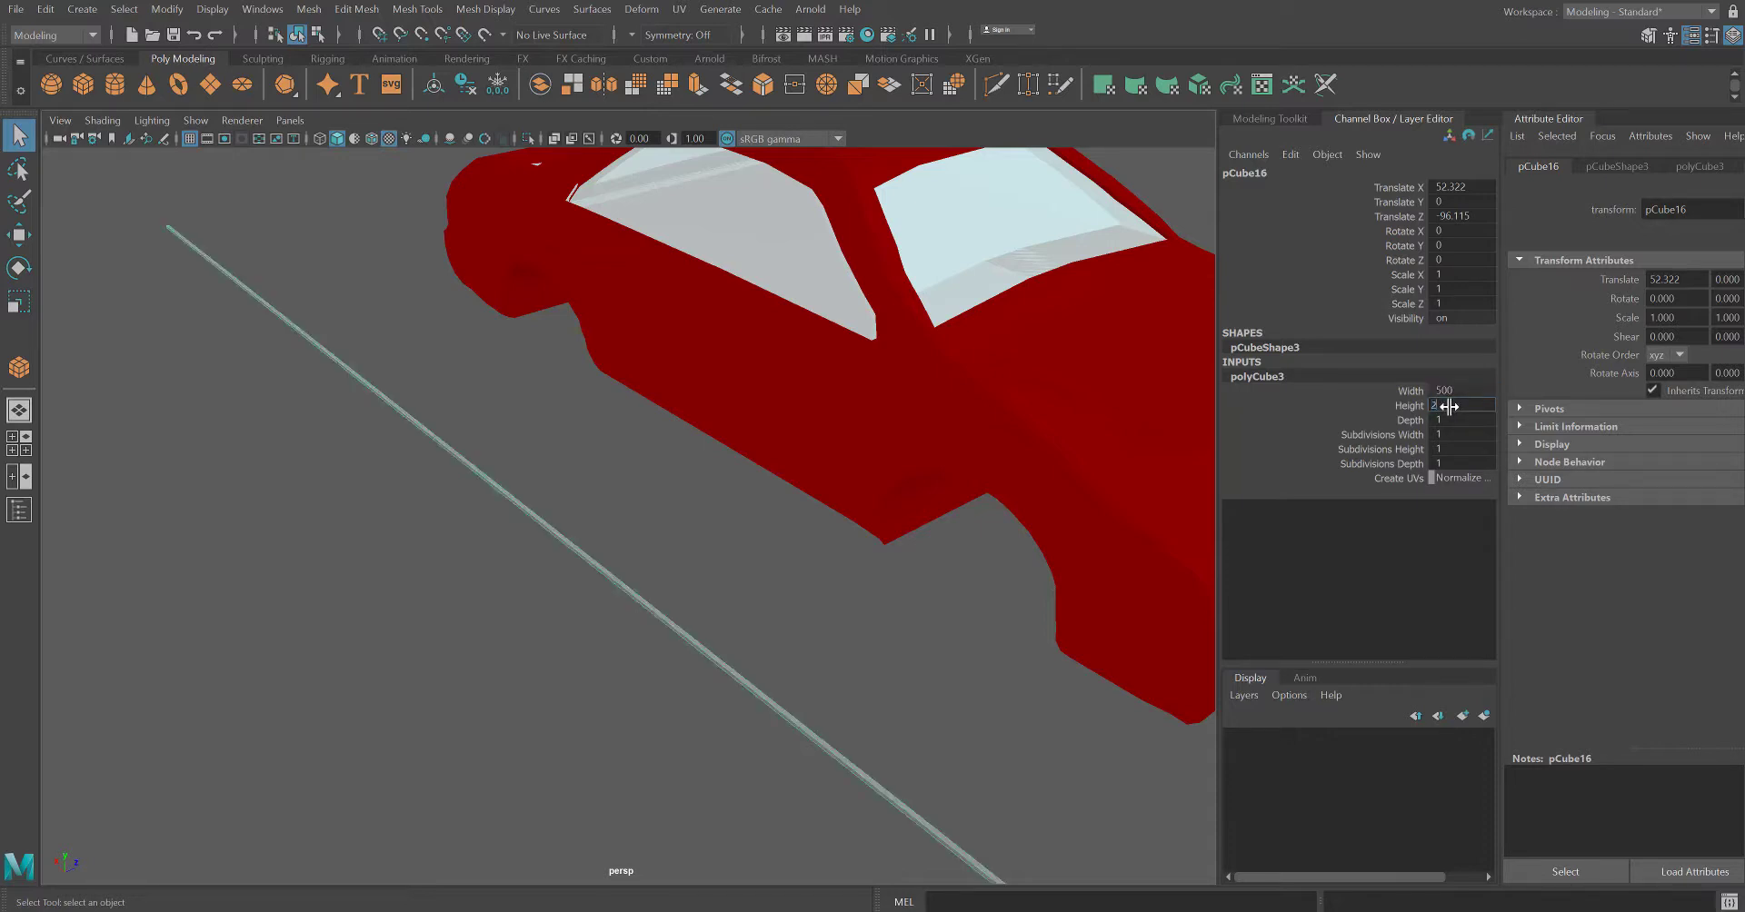
type("00")
key("Tab")
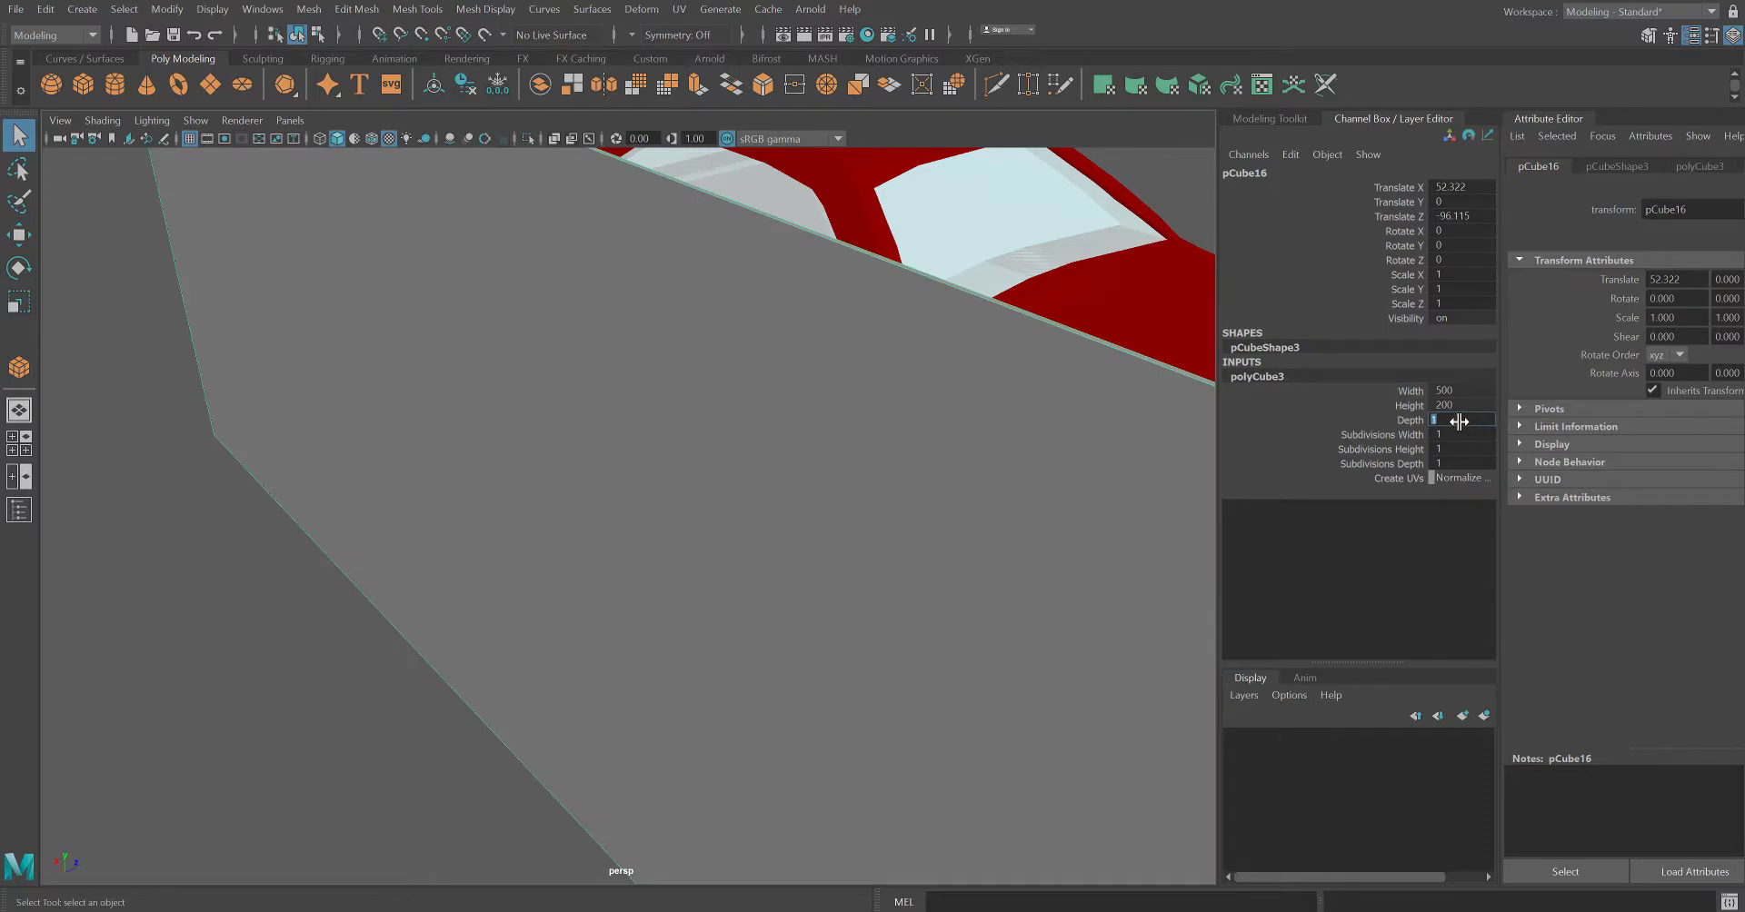
type("200")
double_click(1449, 406)
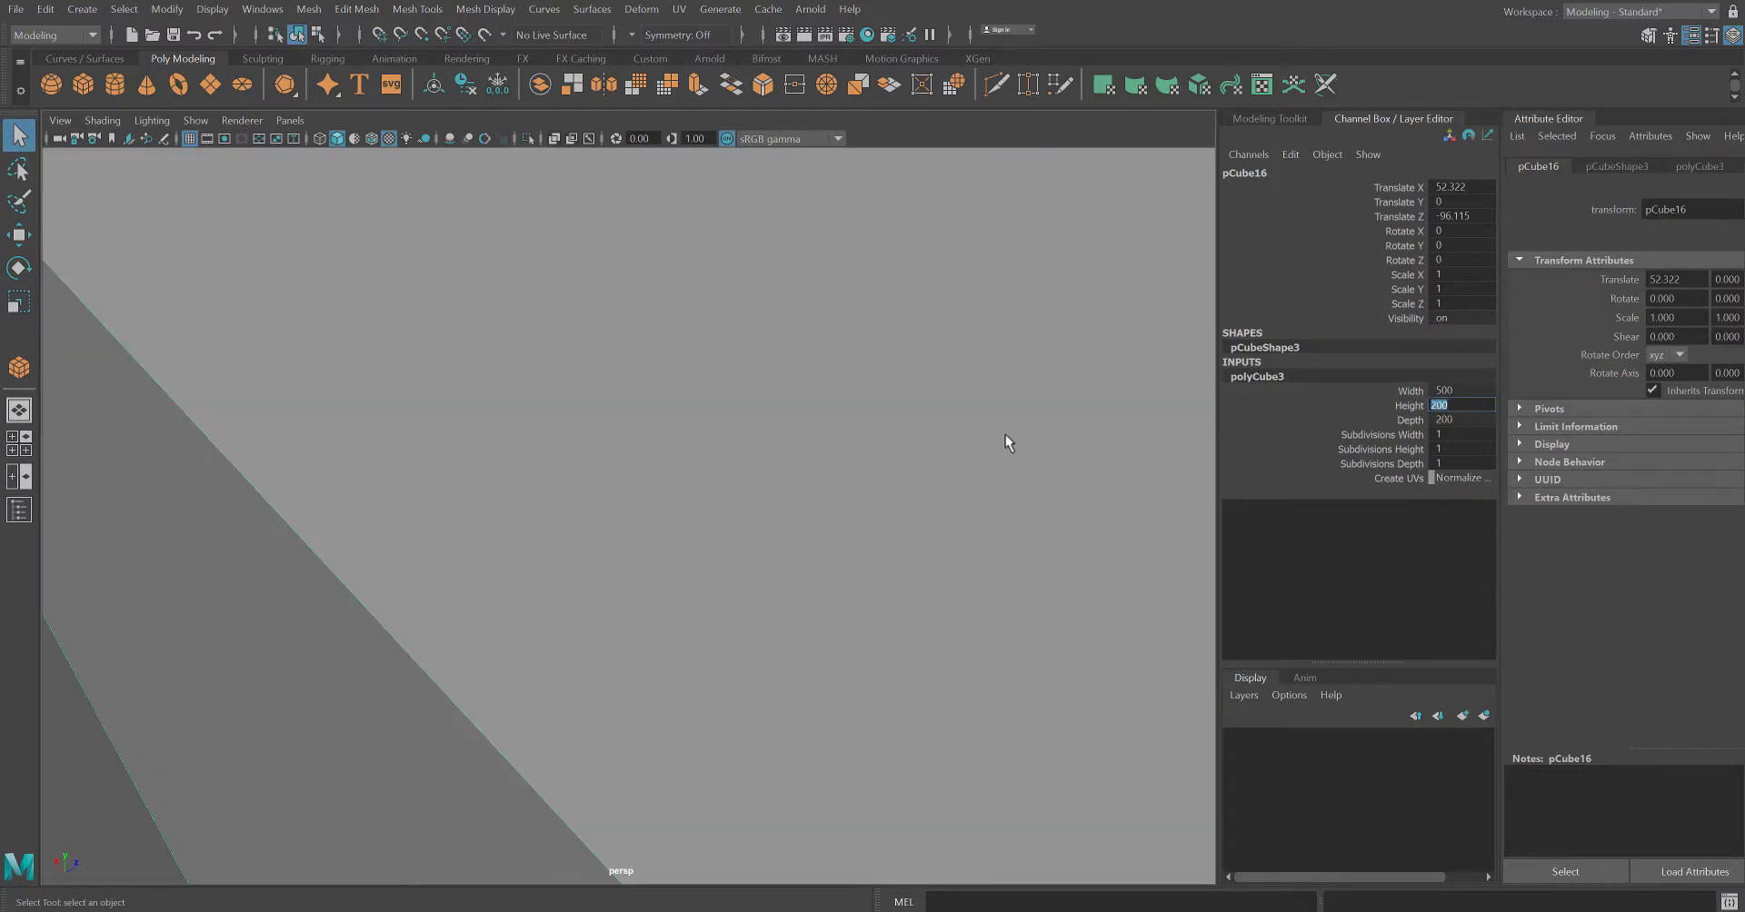
scroll(968, 440, "down", 5)
left_click_drag(955, 483, 823, 496, "alt")
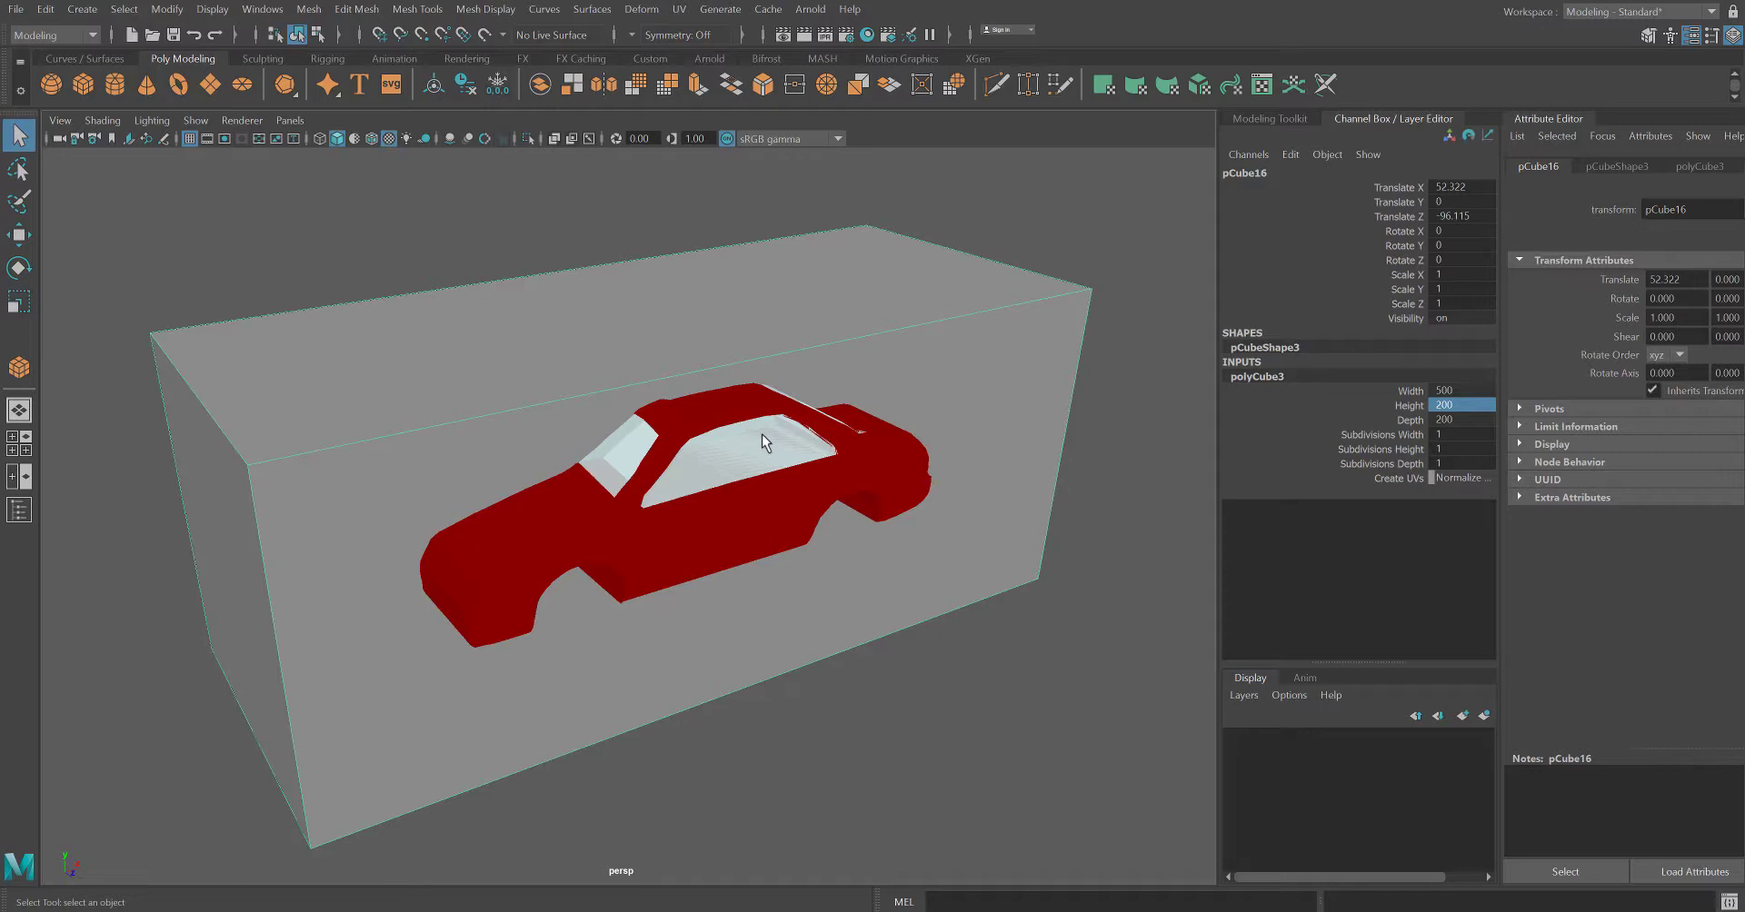
- Scale the combined car mesh uniformly to about 2.186, using the cube as a size reference
scroll(749, 485, "down", 3)
left_click_drag(748, 485, 655, 483, "alt")
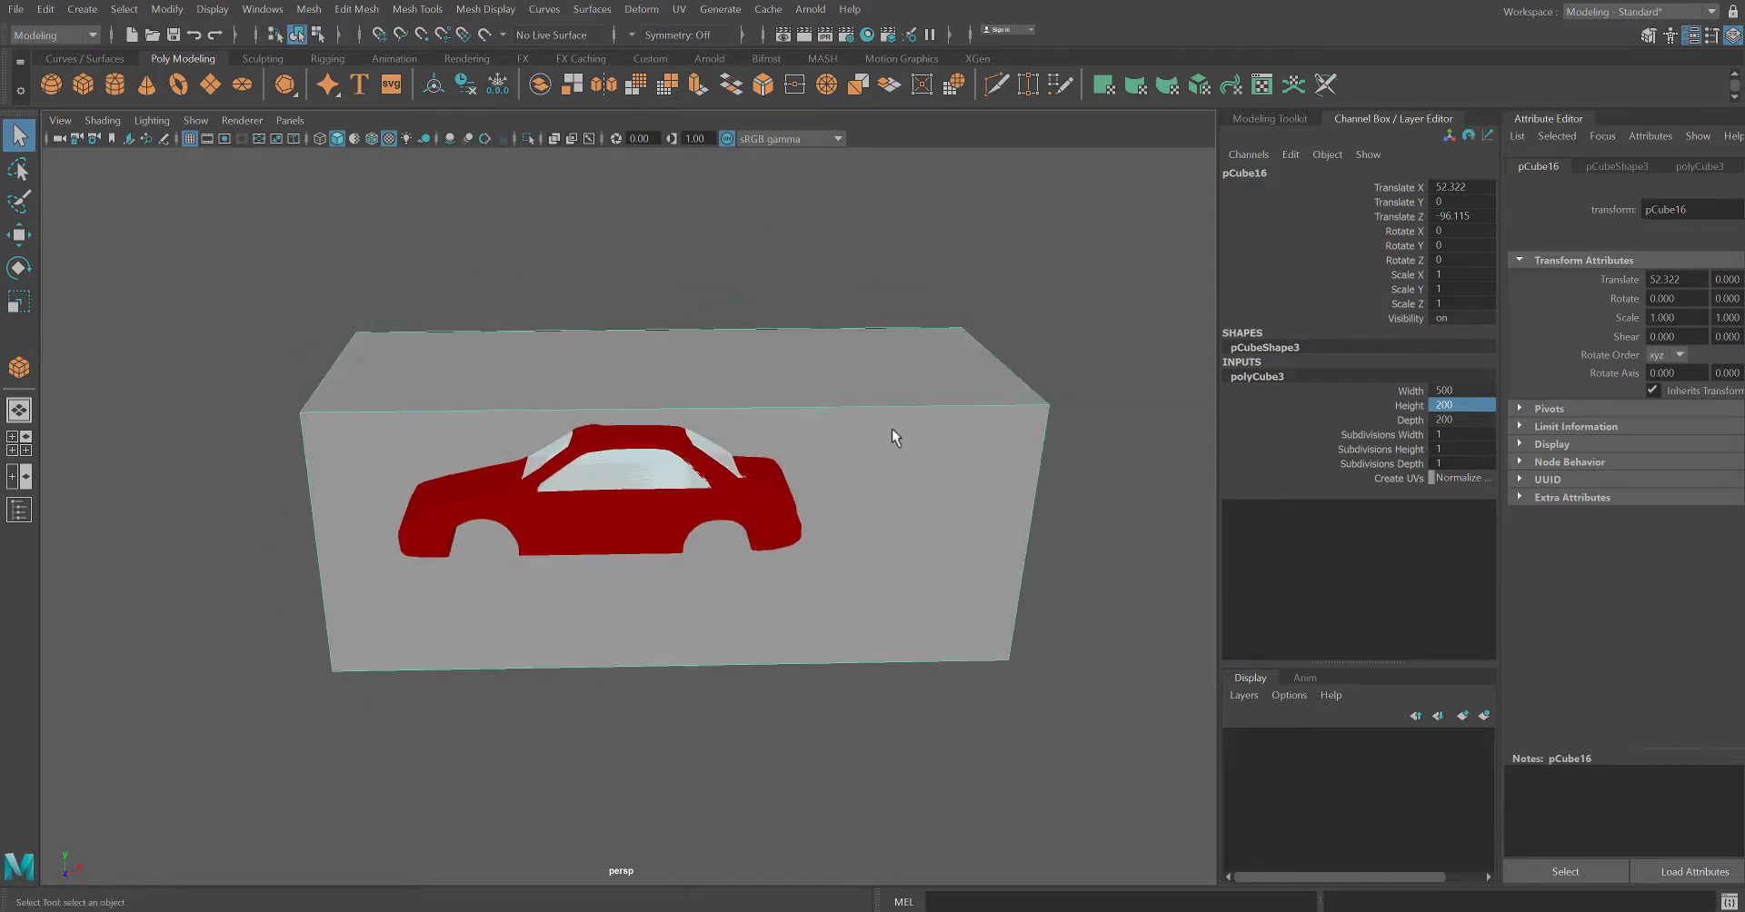
left_click(684, 534)
key("w")
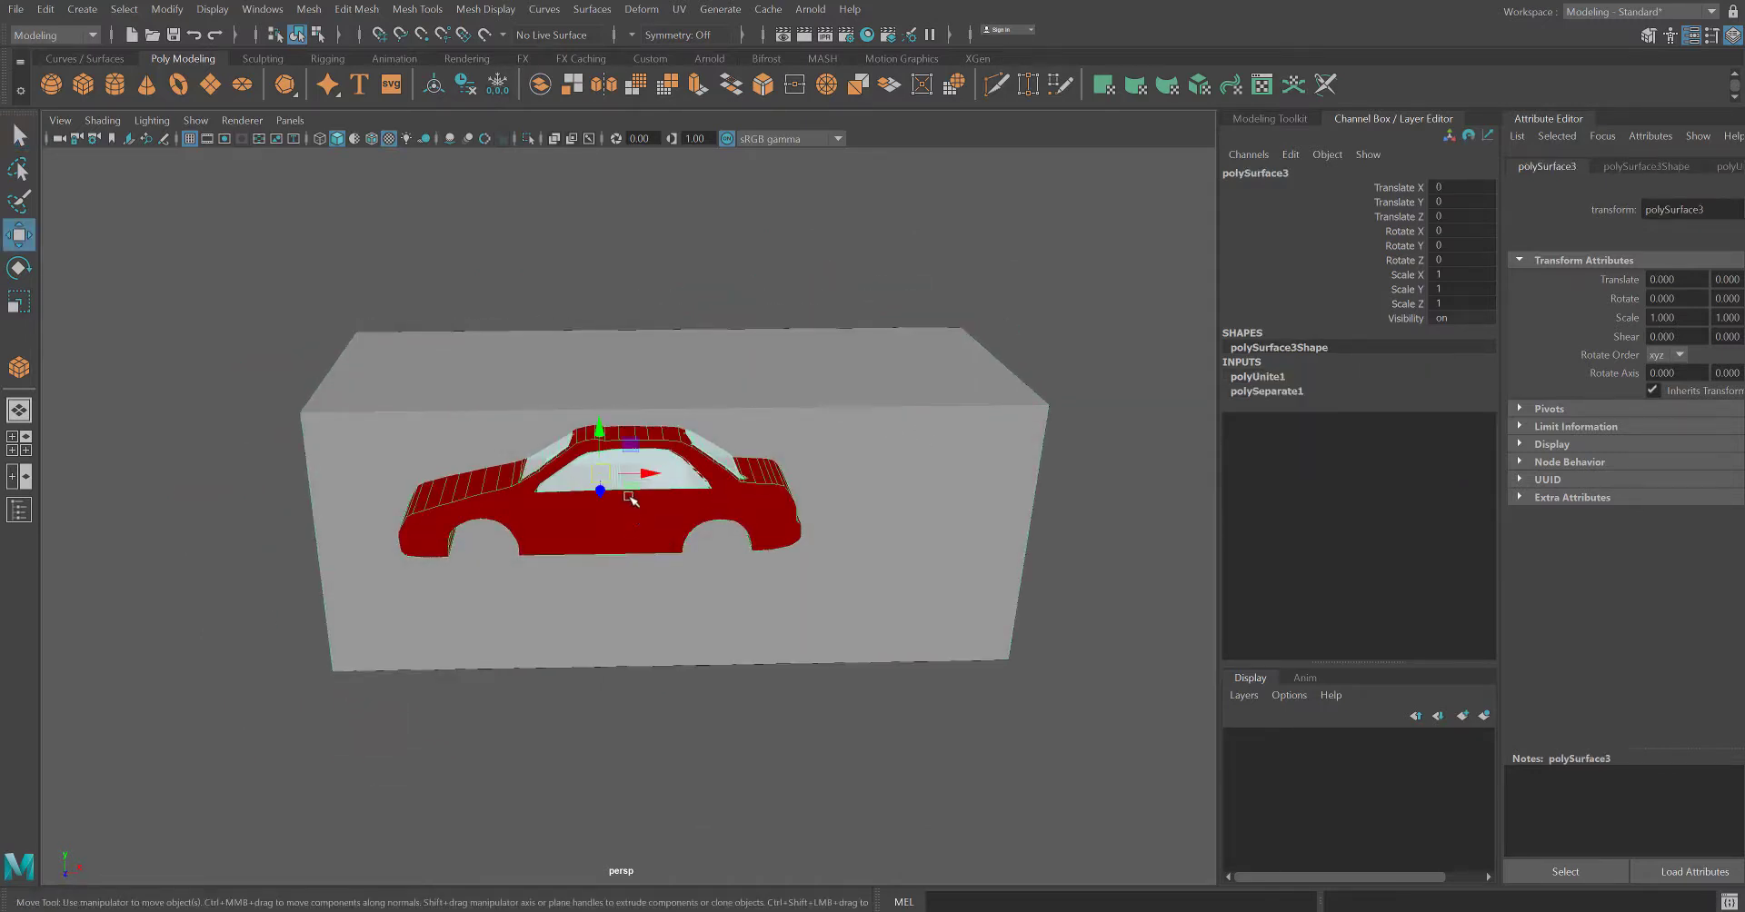
key("e")
key("r")
left_click_drag(600, 474, 854, 449)
left_click_drag(826, 647, 938, 643, "alt")
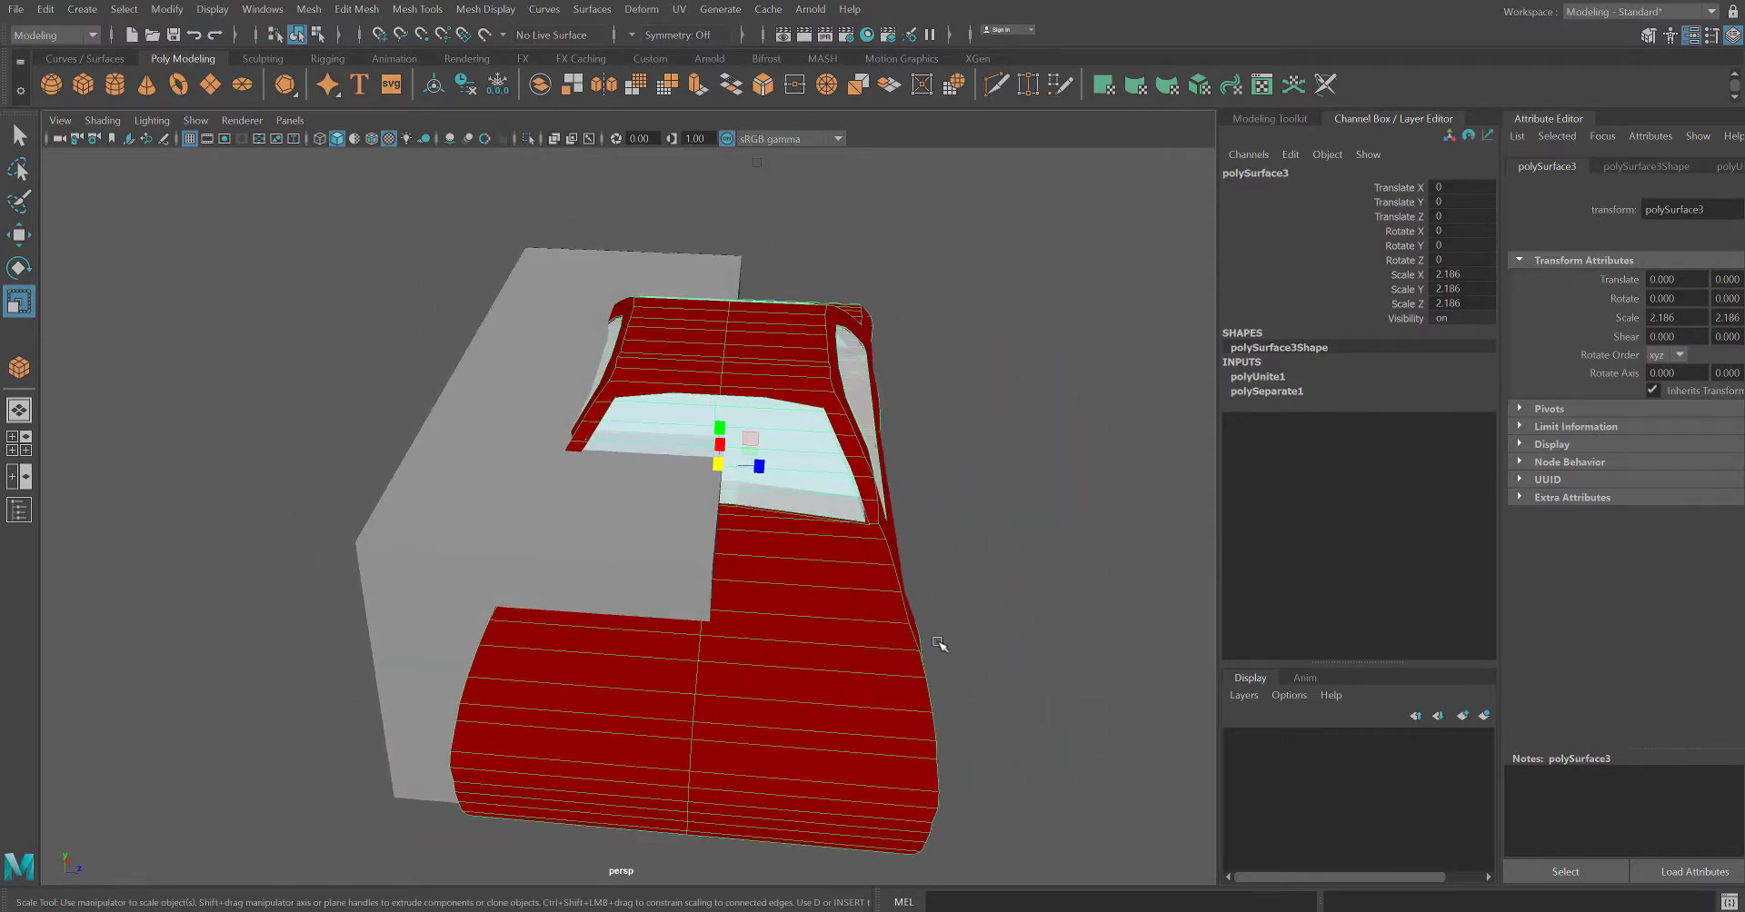
left_click_drag(717, 608, 717, 624, "alt")
- Delete the reference cube around the car body
left_click(490, 587)
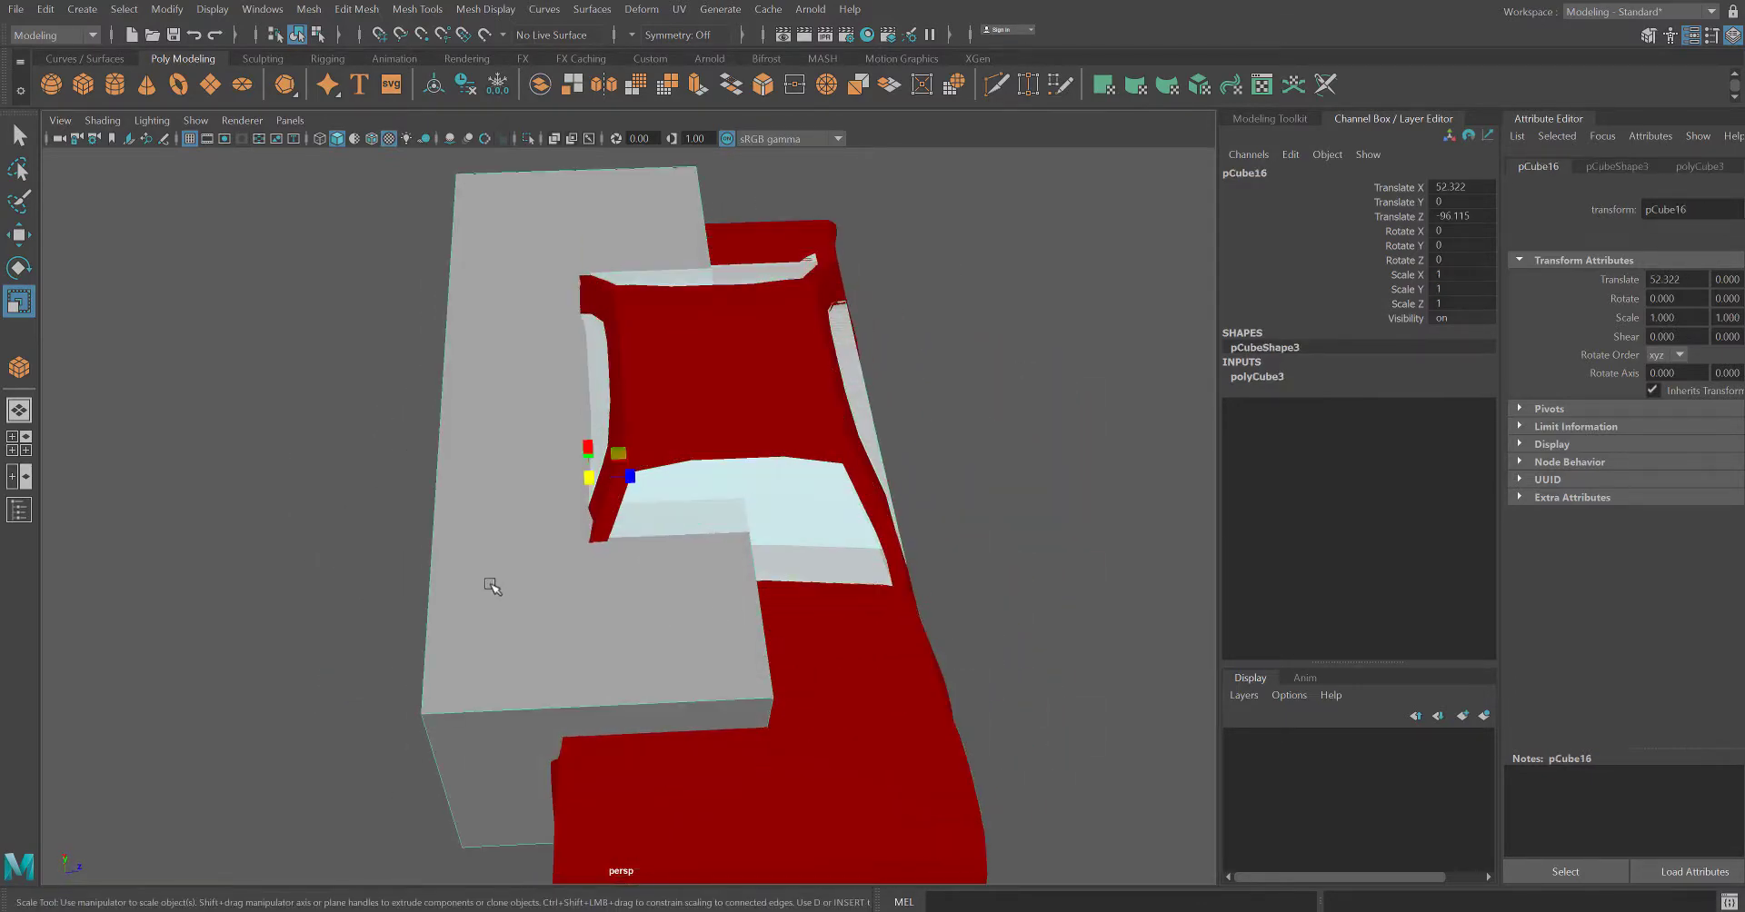
key("Delete")
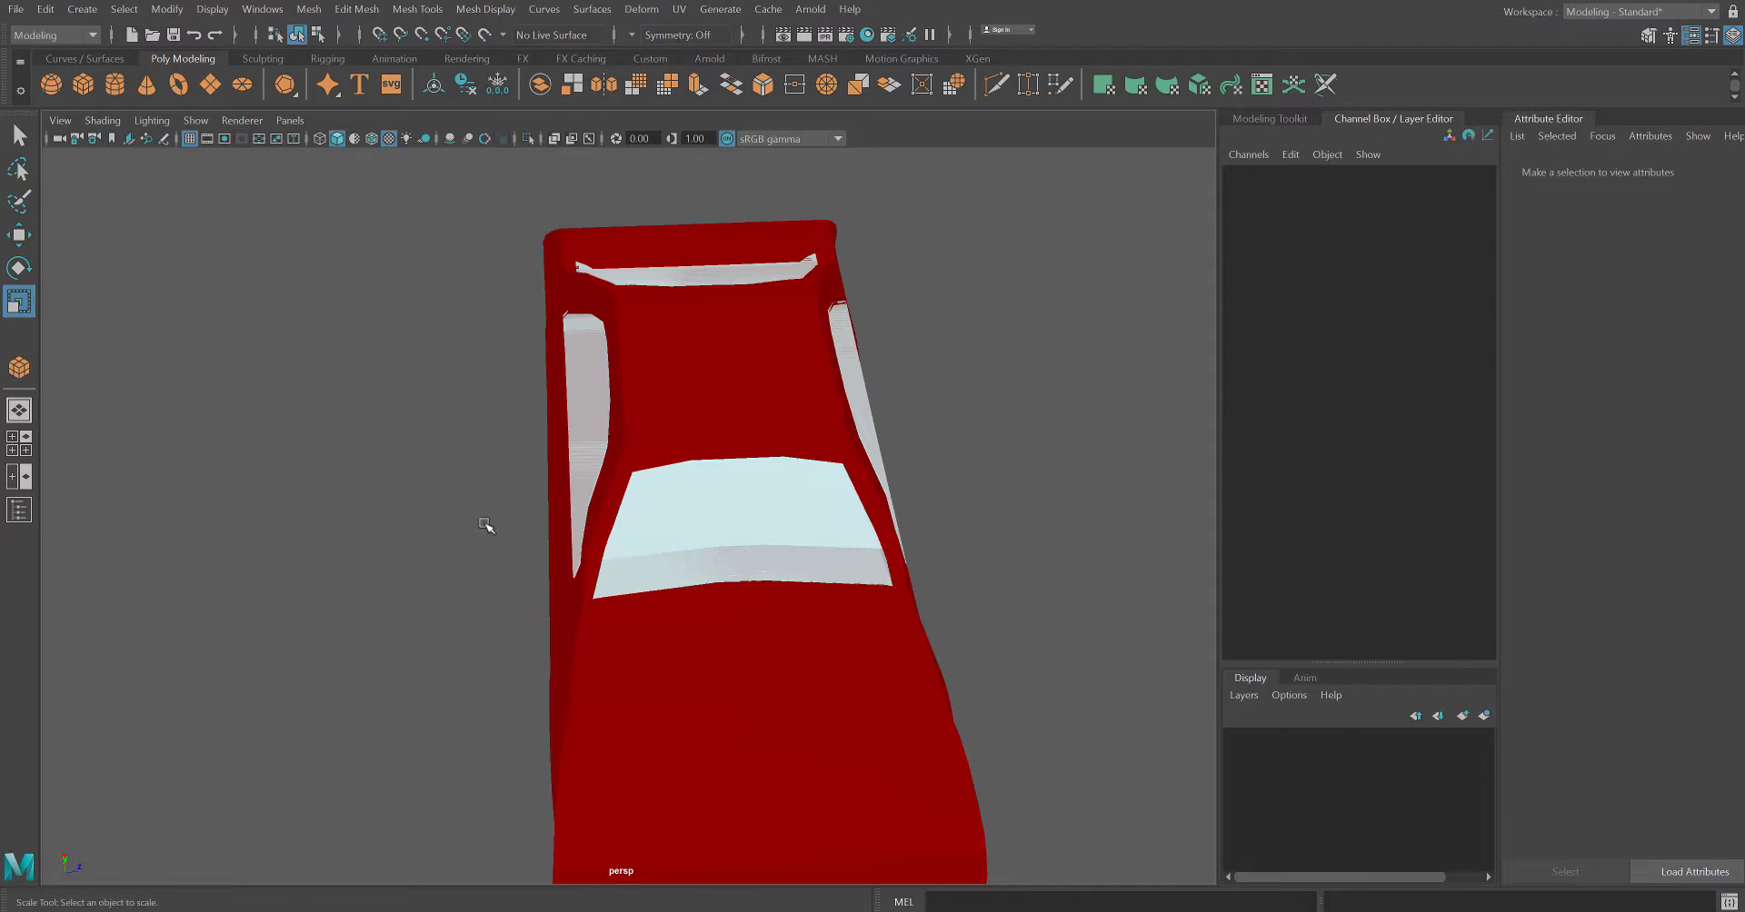
scroll(479, 577, "down", 3)
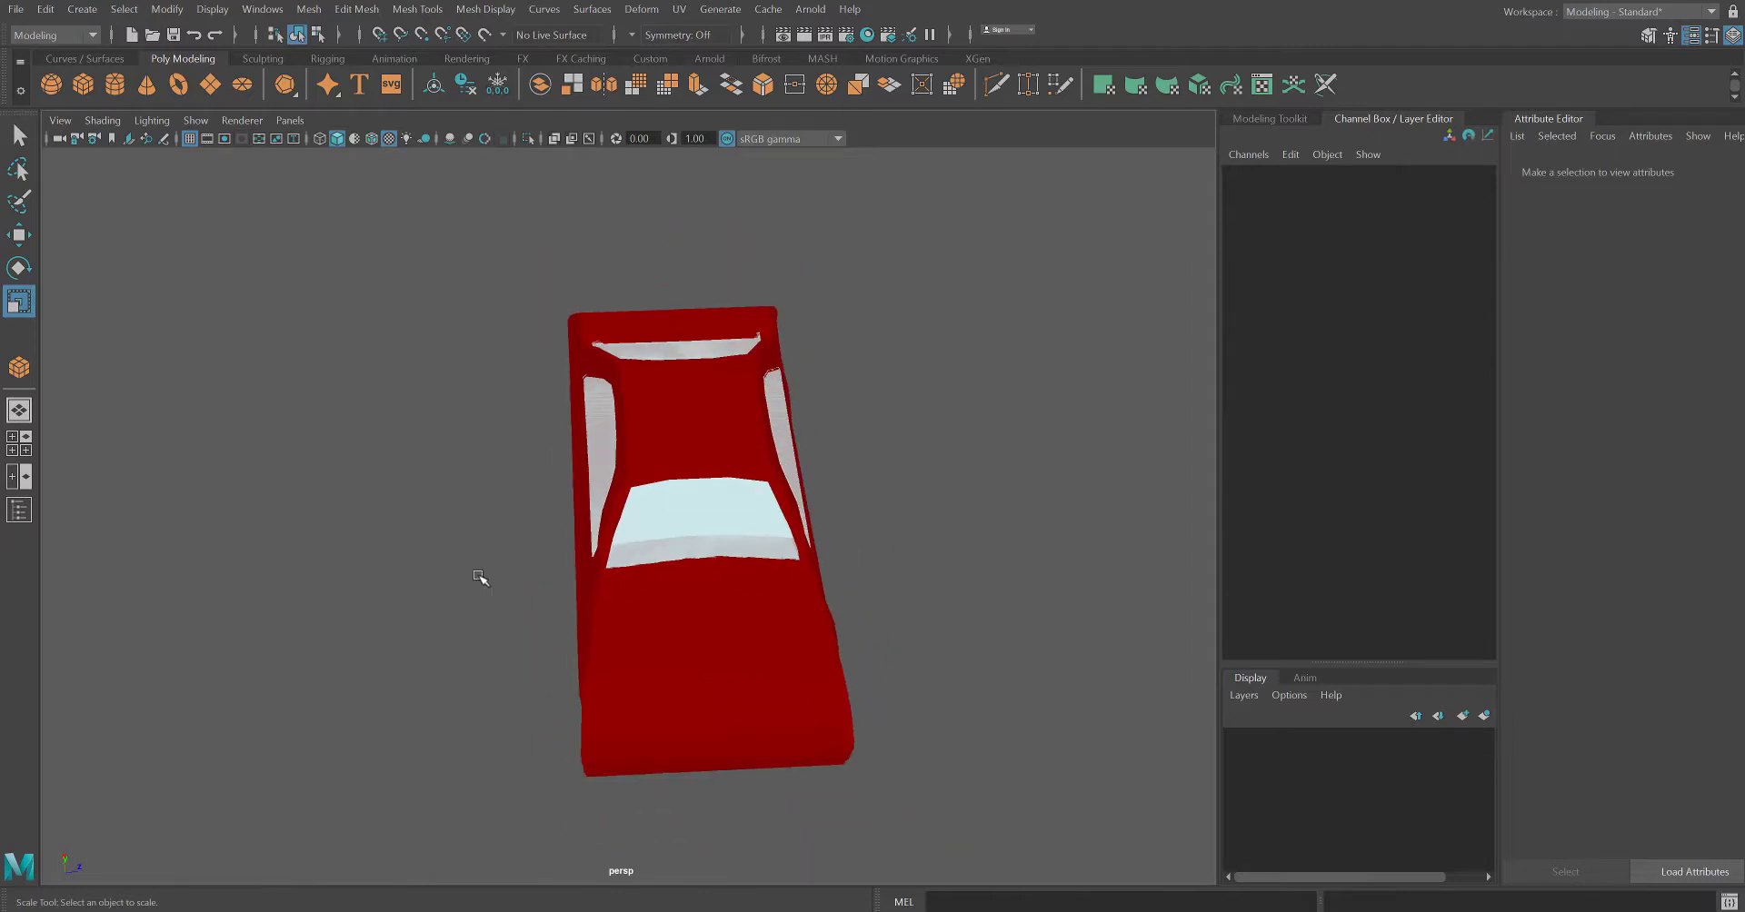
left_click_drag(479, 577, 534, 542, "alt")
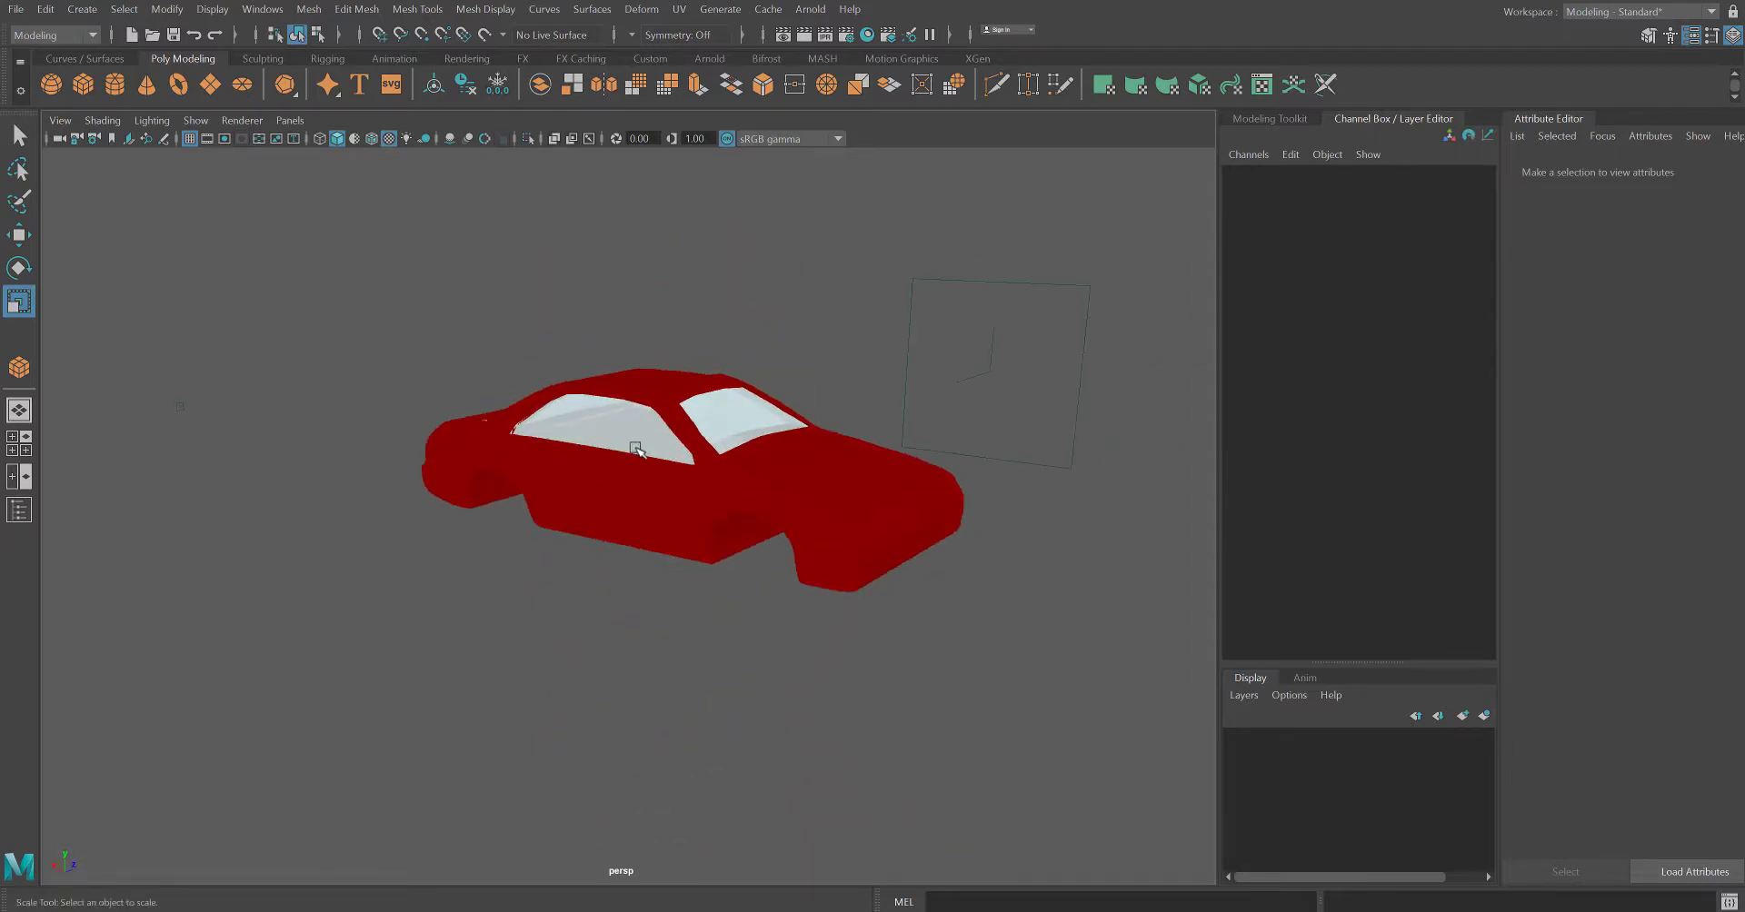
- Move the car body in the front view to about 53.5 in Translate Y and about -11 in Translate X
key("space")
key("space")
scroll(494, 612, "down", 5)
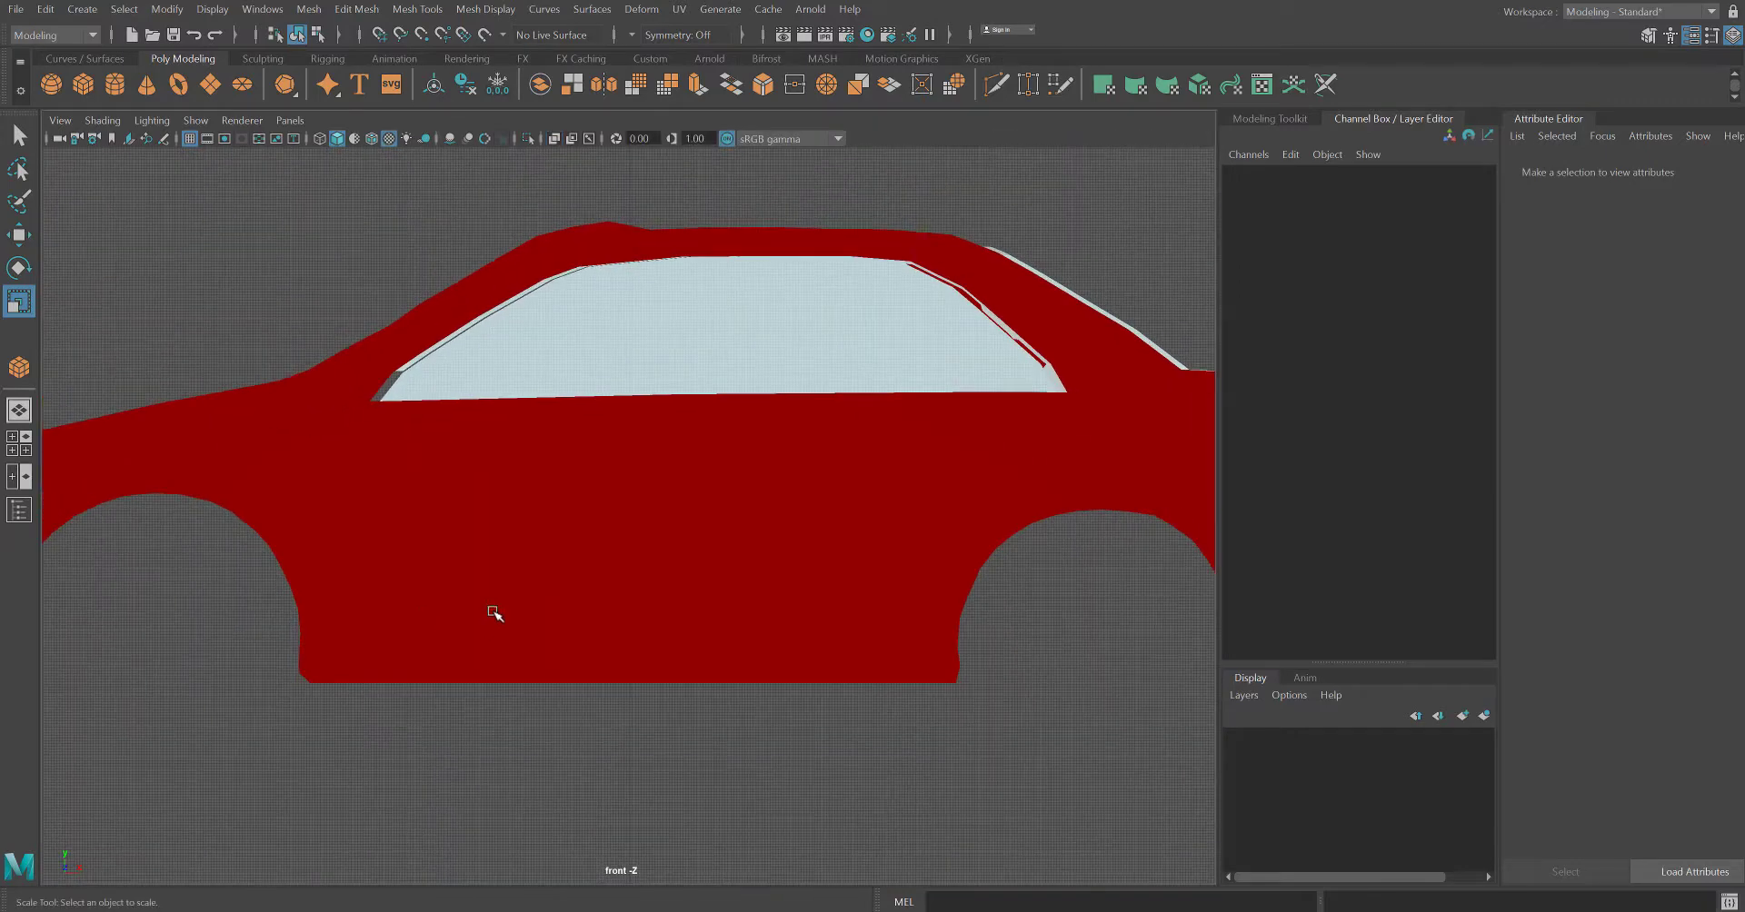
left_click(597, 511)
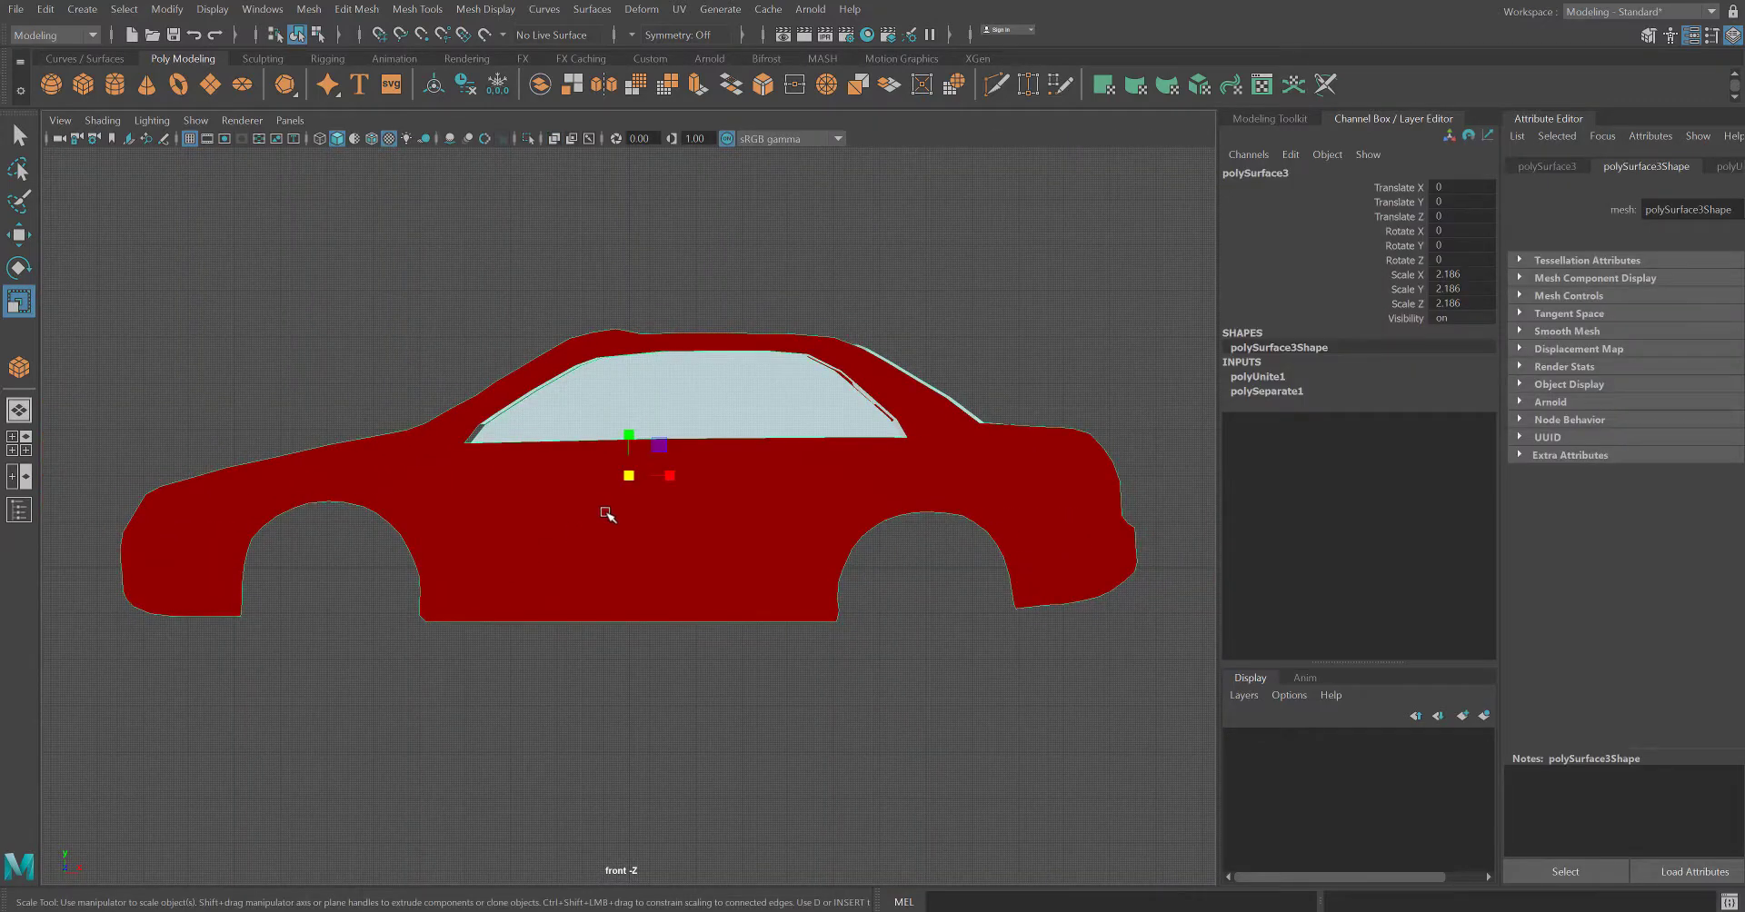
key("w")
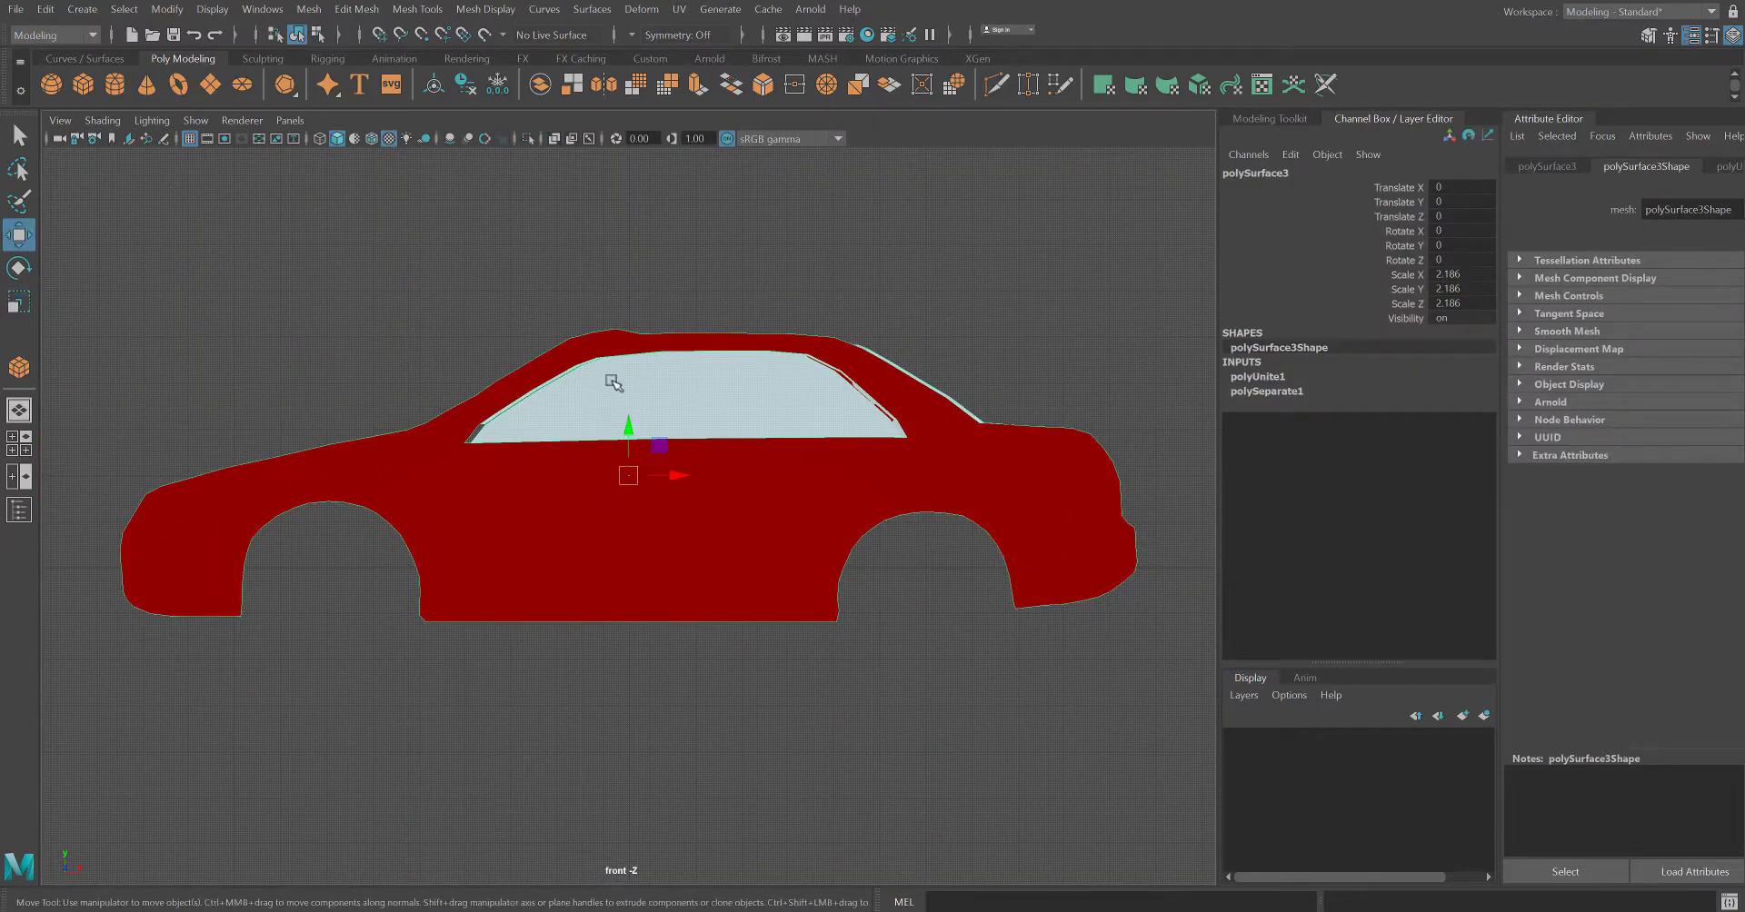
left_click_drag(629, 428, 641, 329)
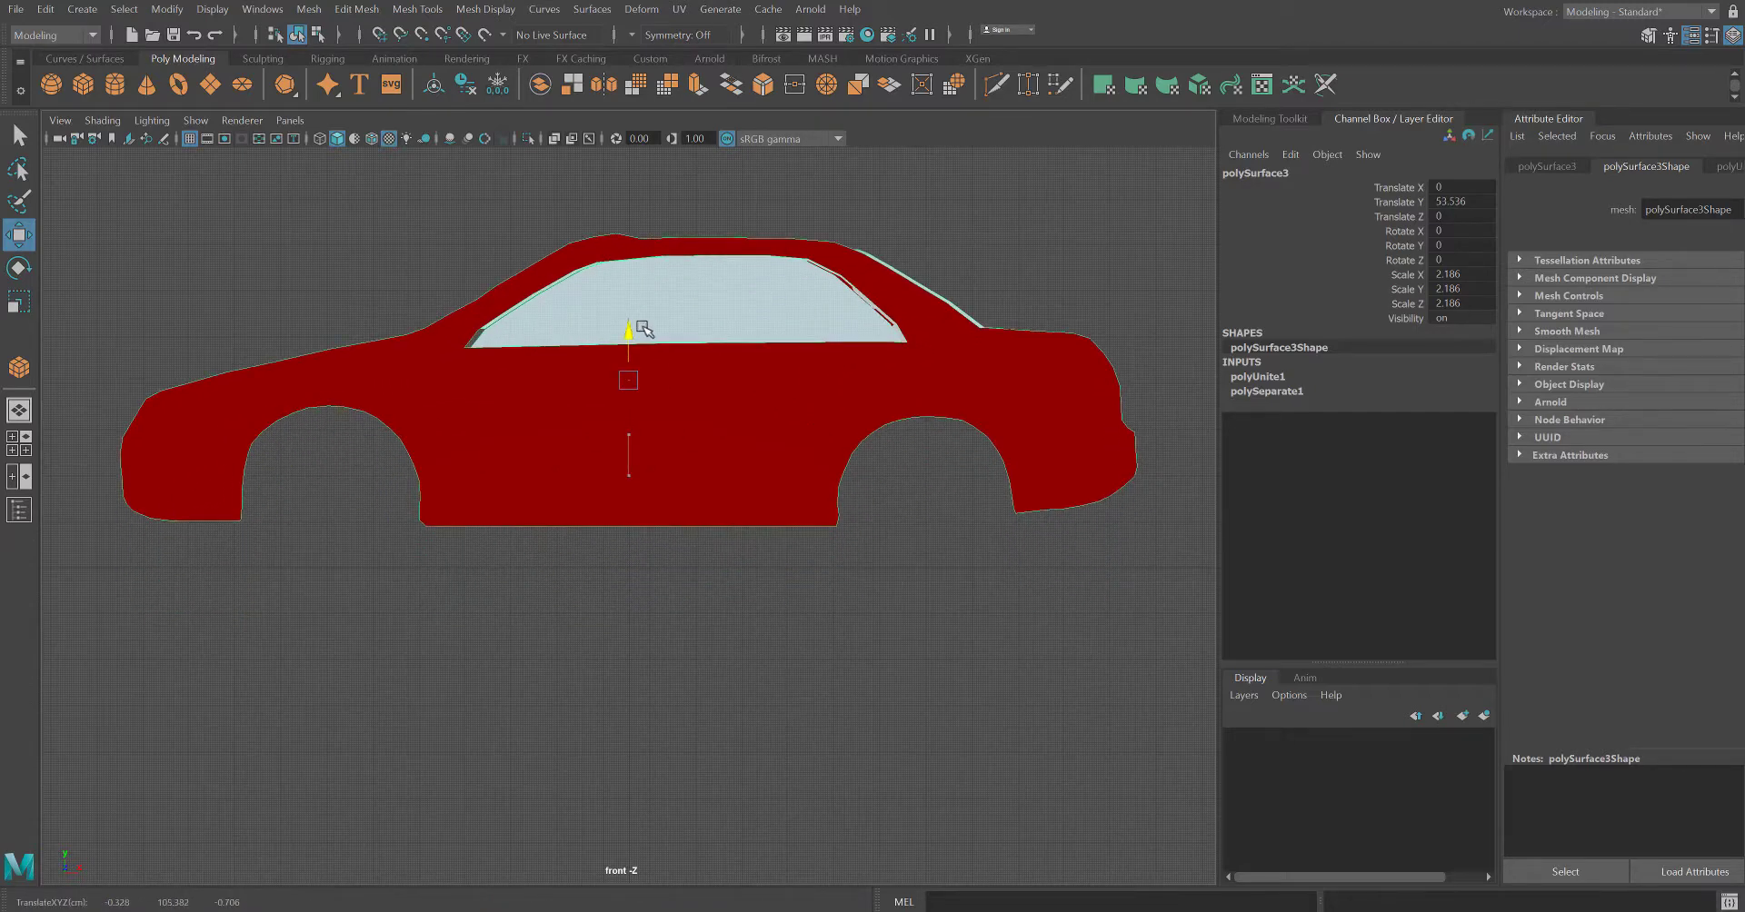
left_click_drag(680, 382, 660, 383)
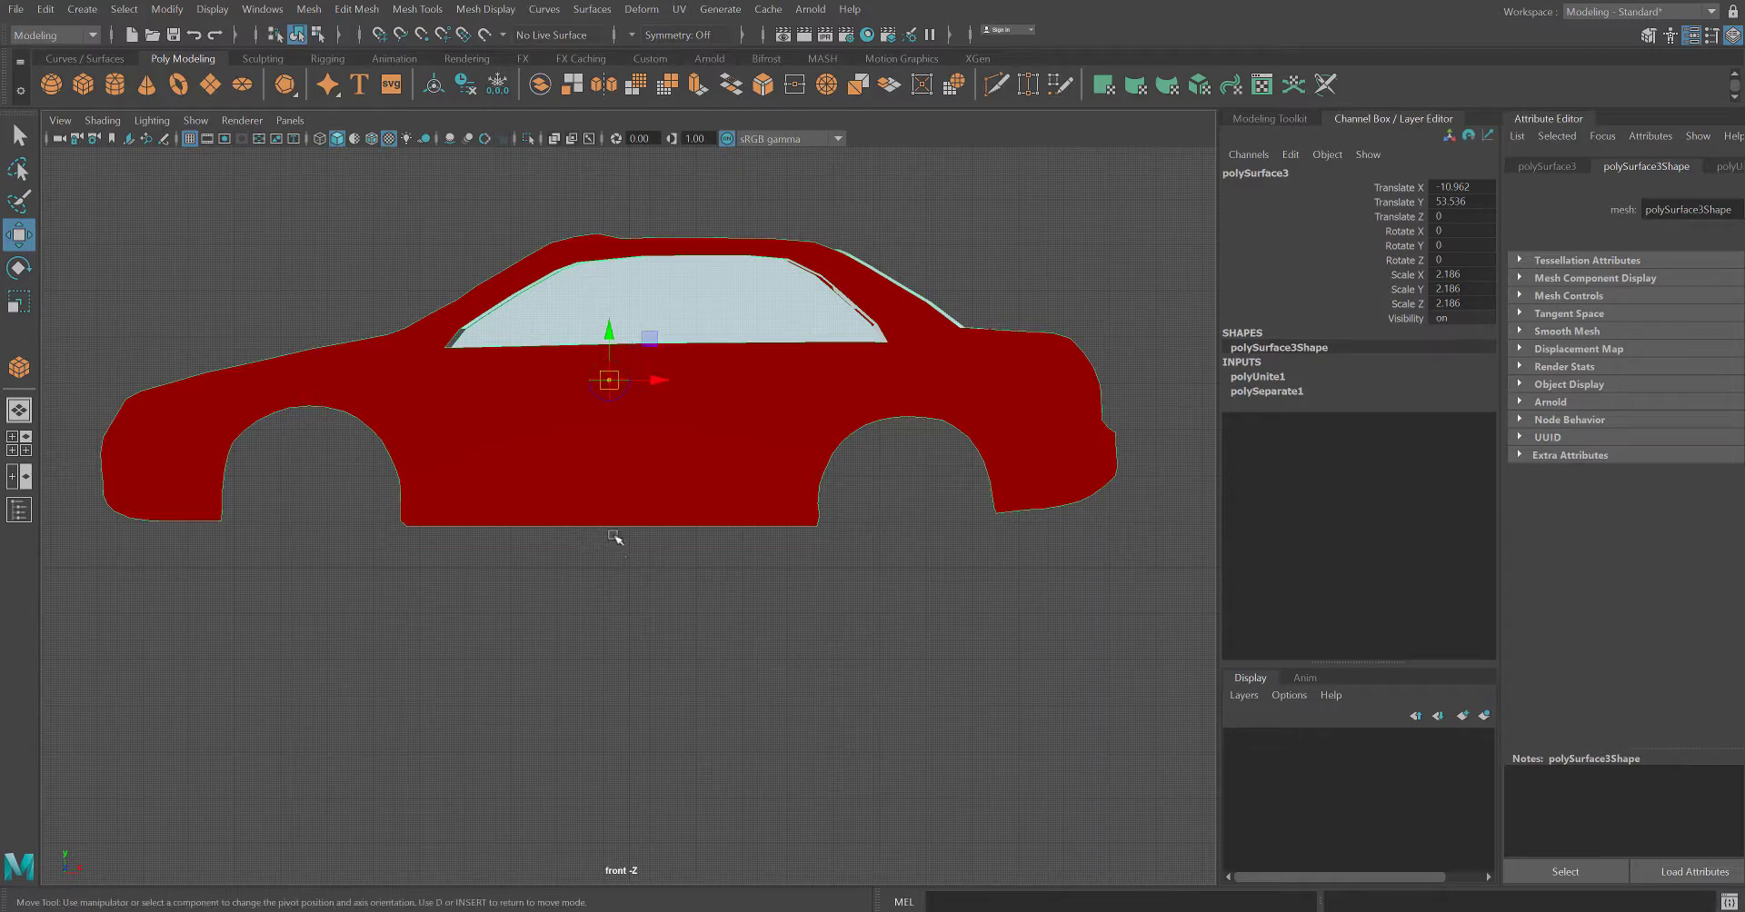
- Lower the car body's pivot straight down to the horizontal grid axis beneath the sill
key("d")
left_click_drag(611, 334, 607, 521)
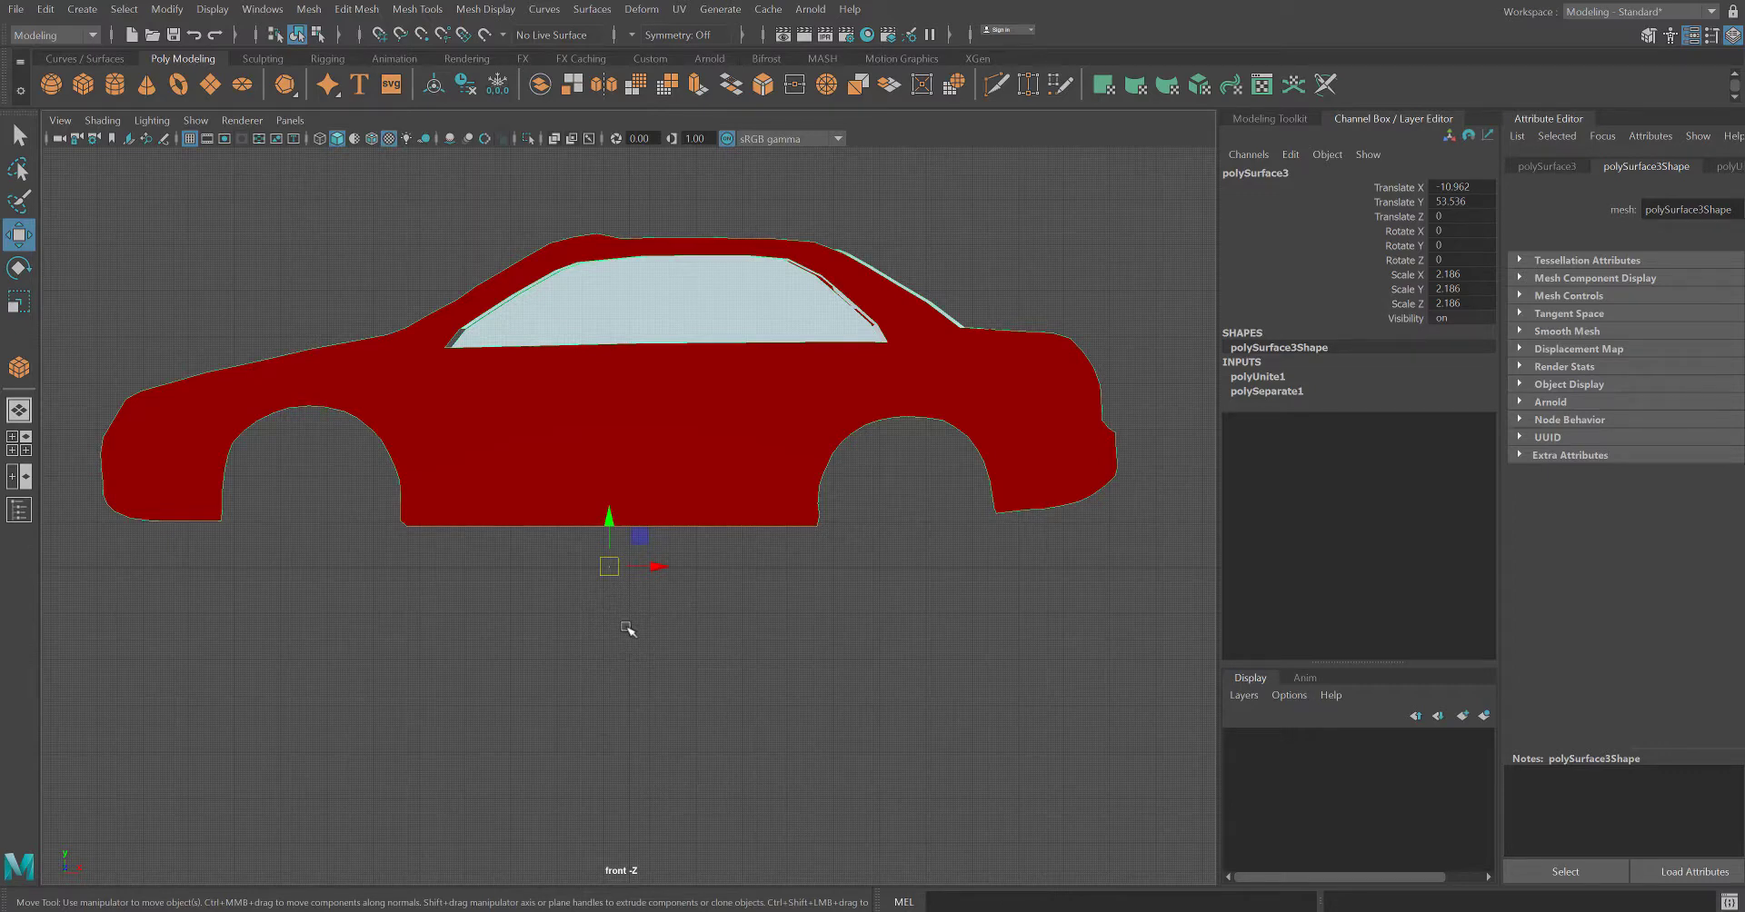
key("space")
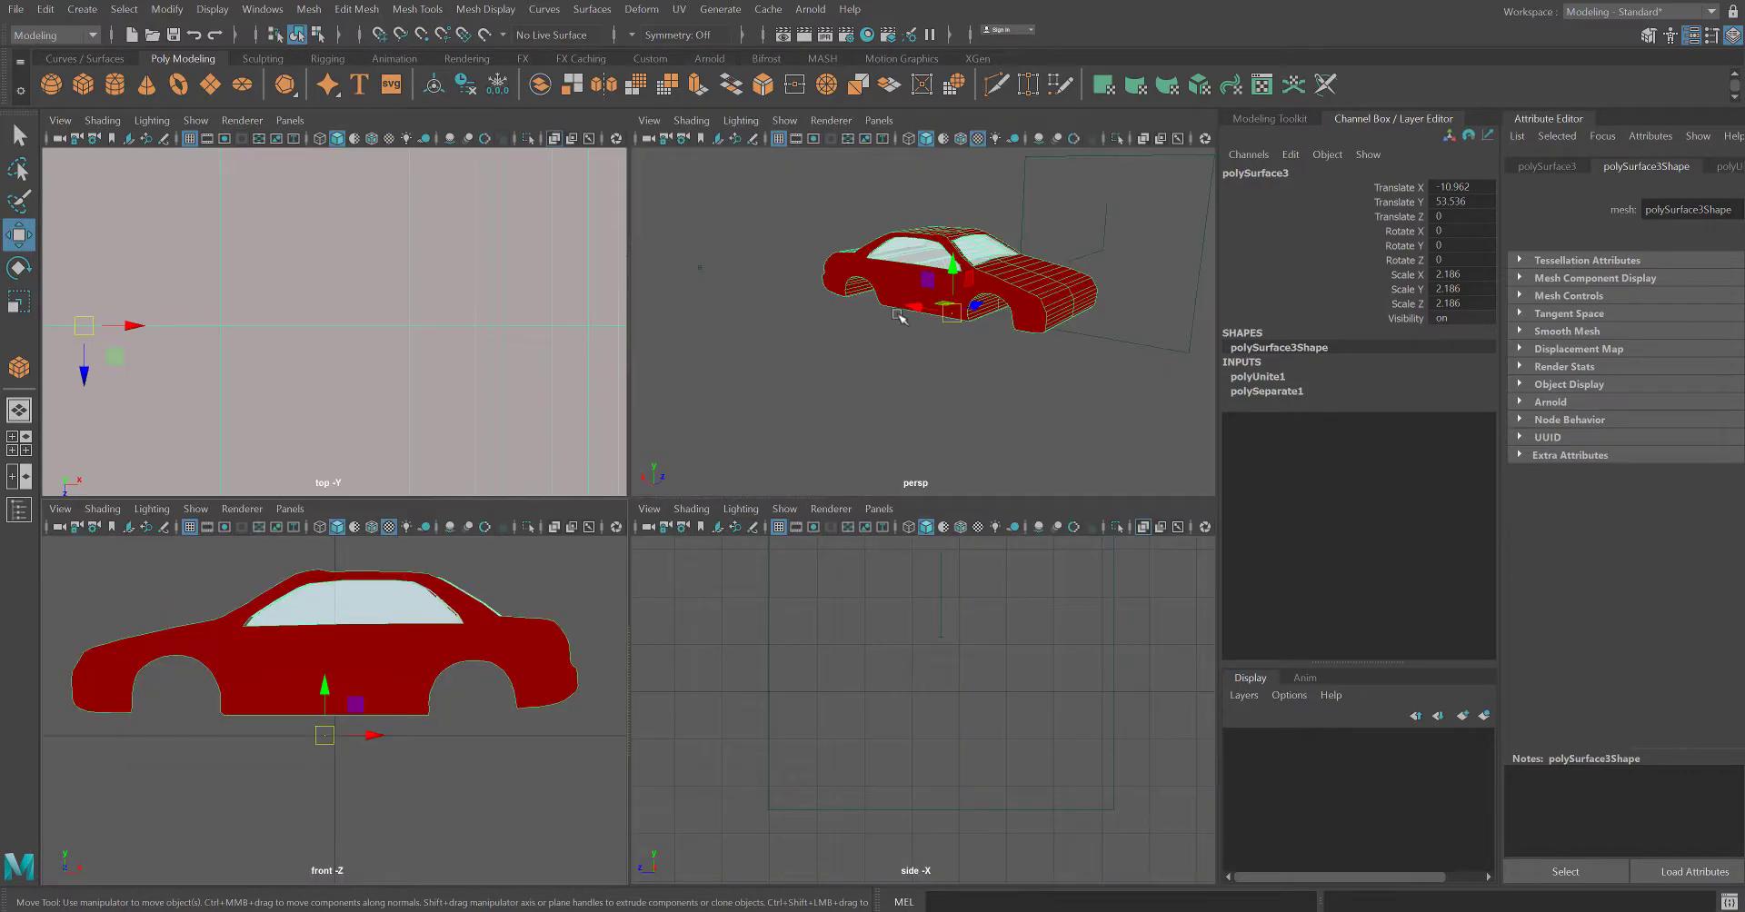
key("space")
- Check the Move tool's axis orientation options in its tool settings
left_click_drag(607, 611, 611, 530, "alt")
scroll(610, 531, "up", 1)
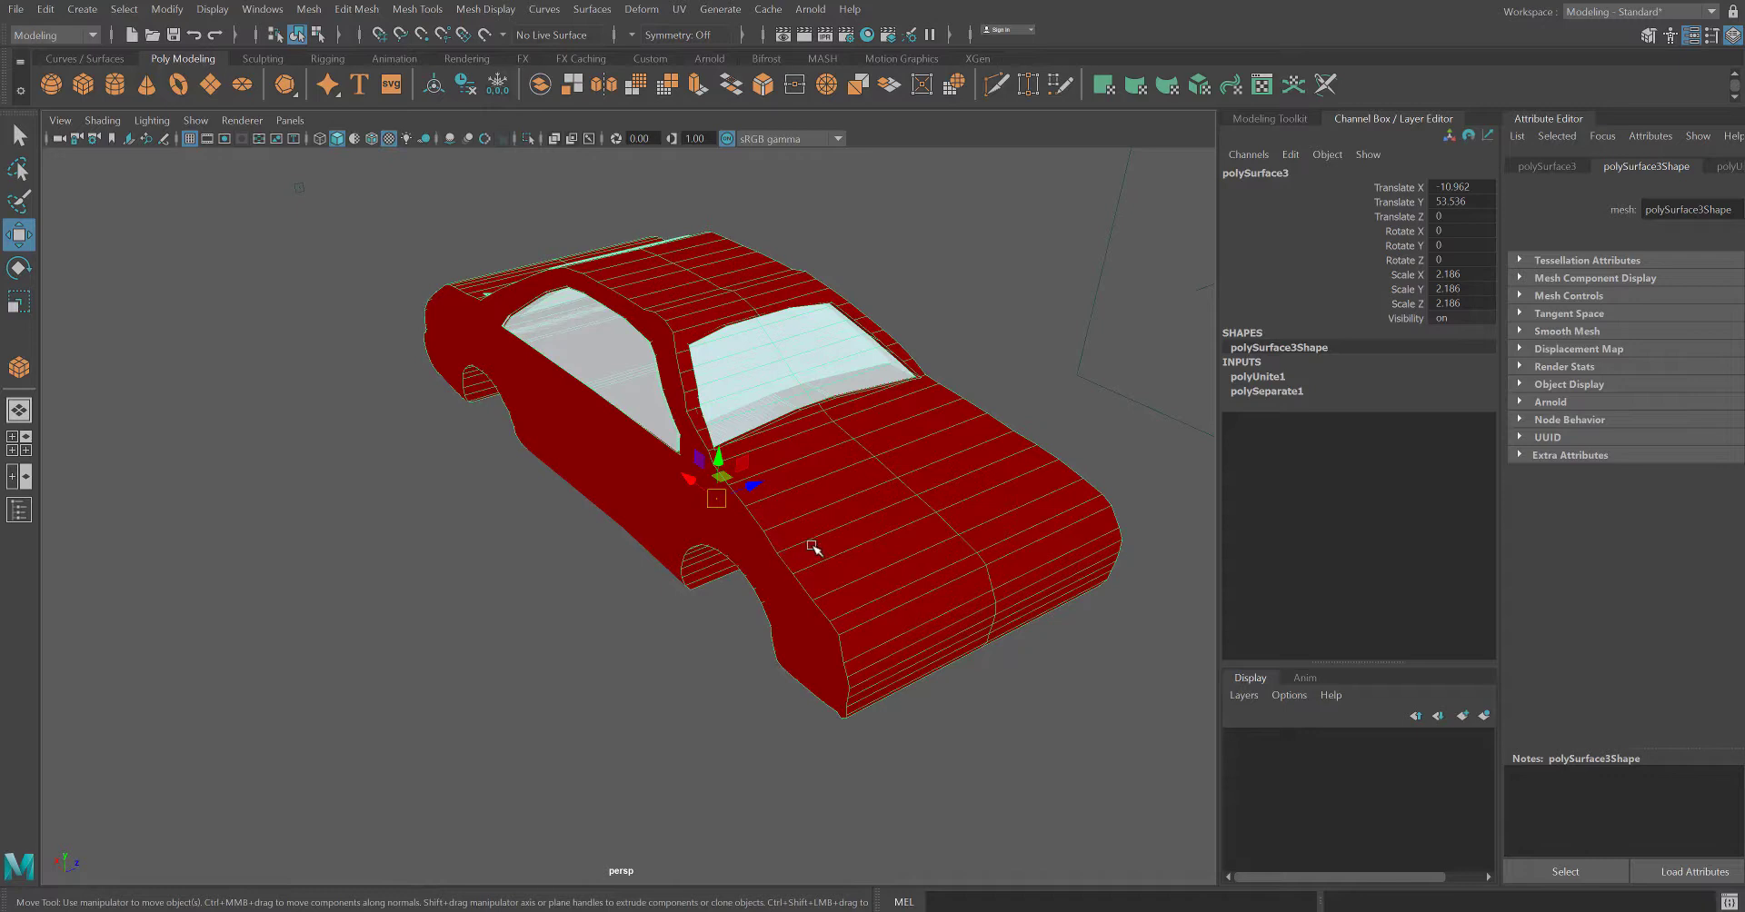
double_click(18, 236)
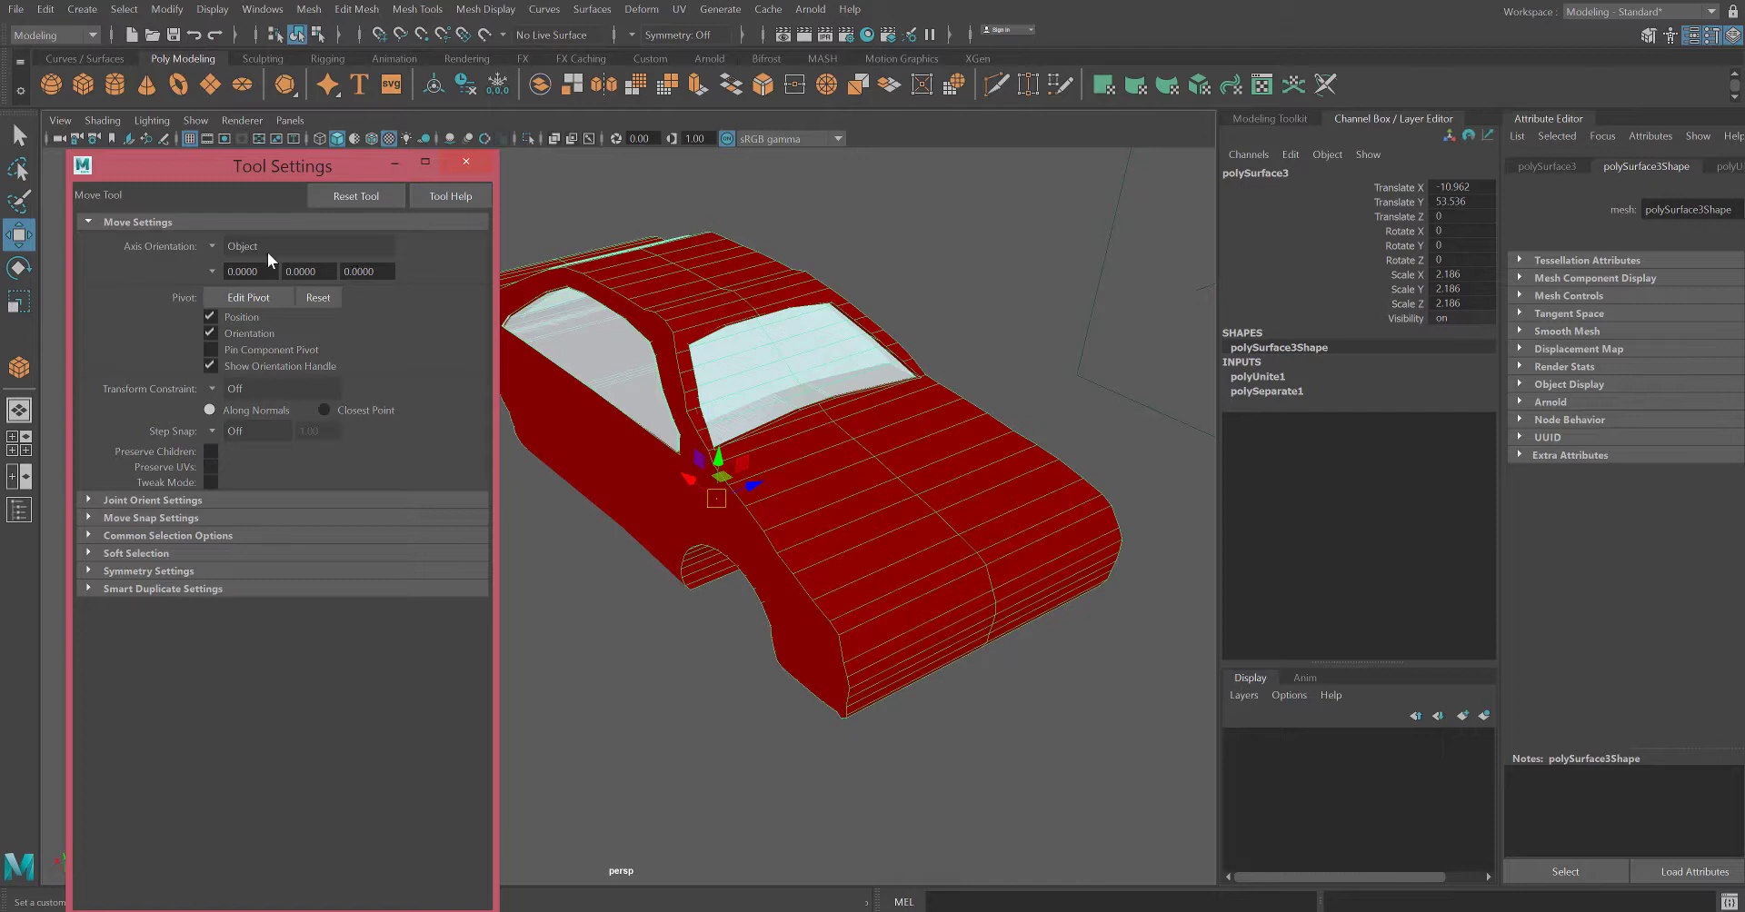
left_click(210, 243)
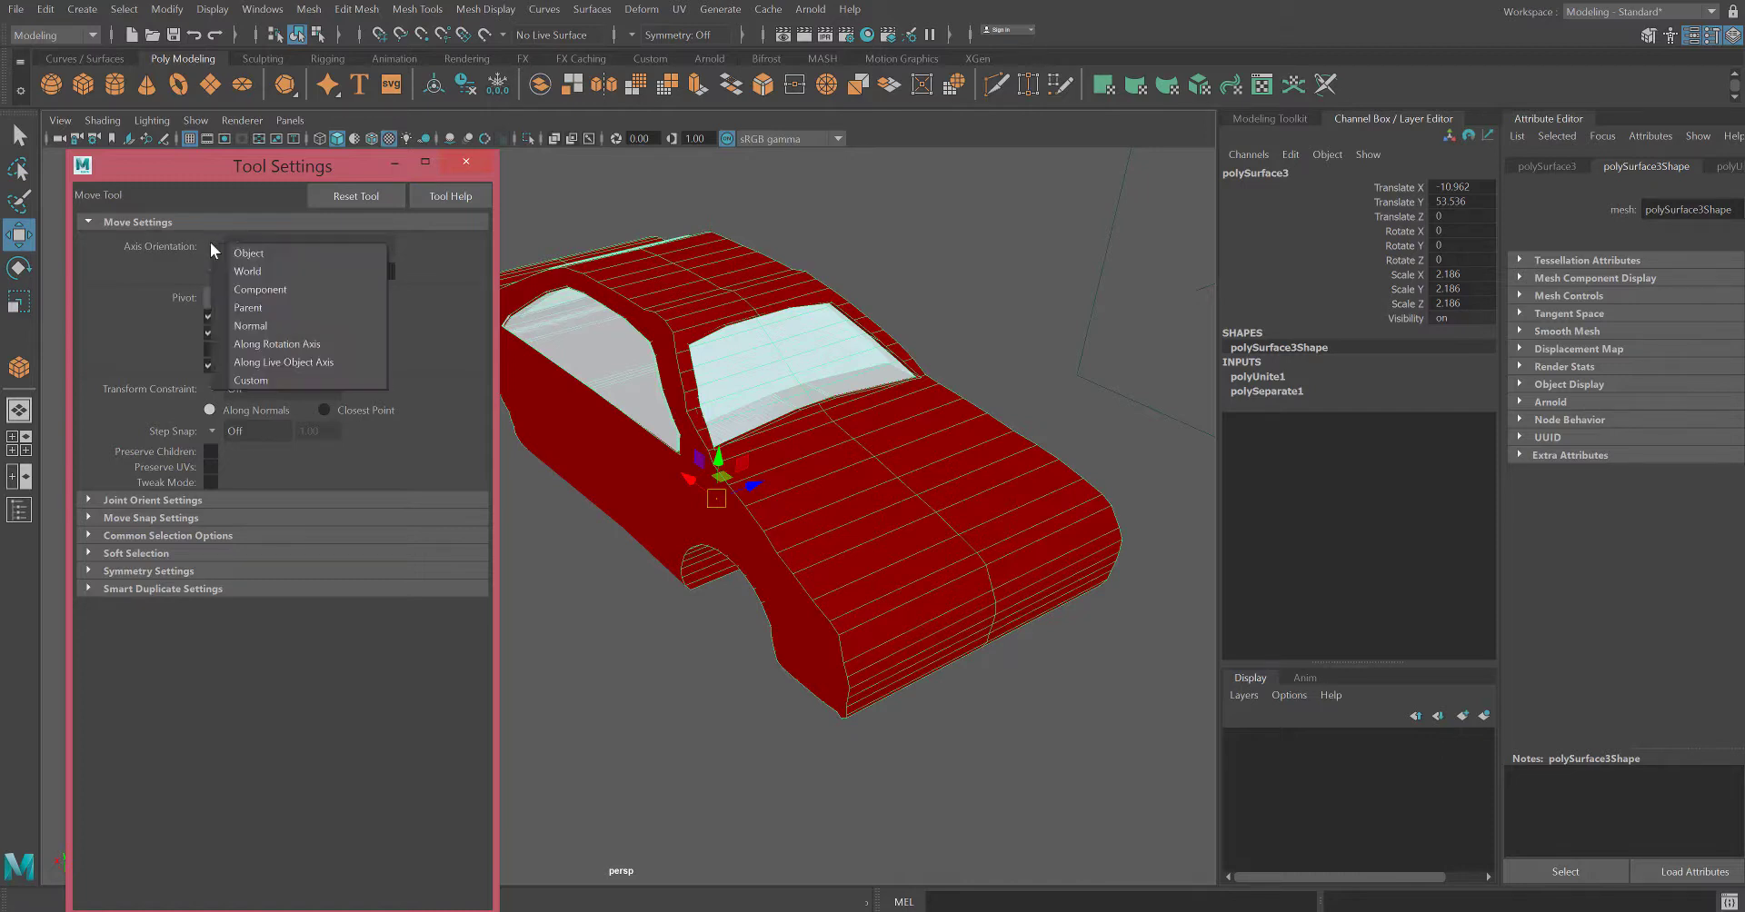
left_click(211, 243)
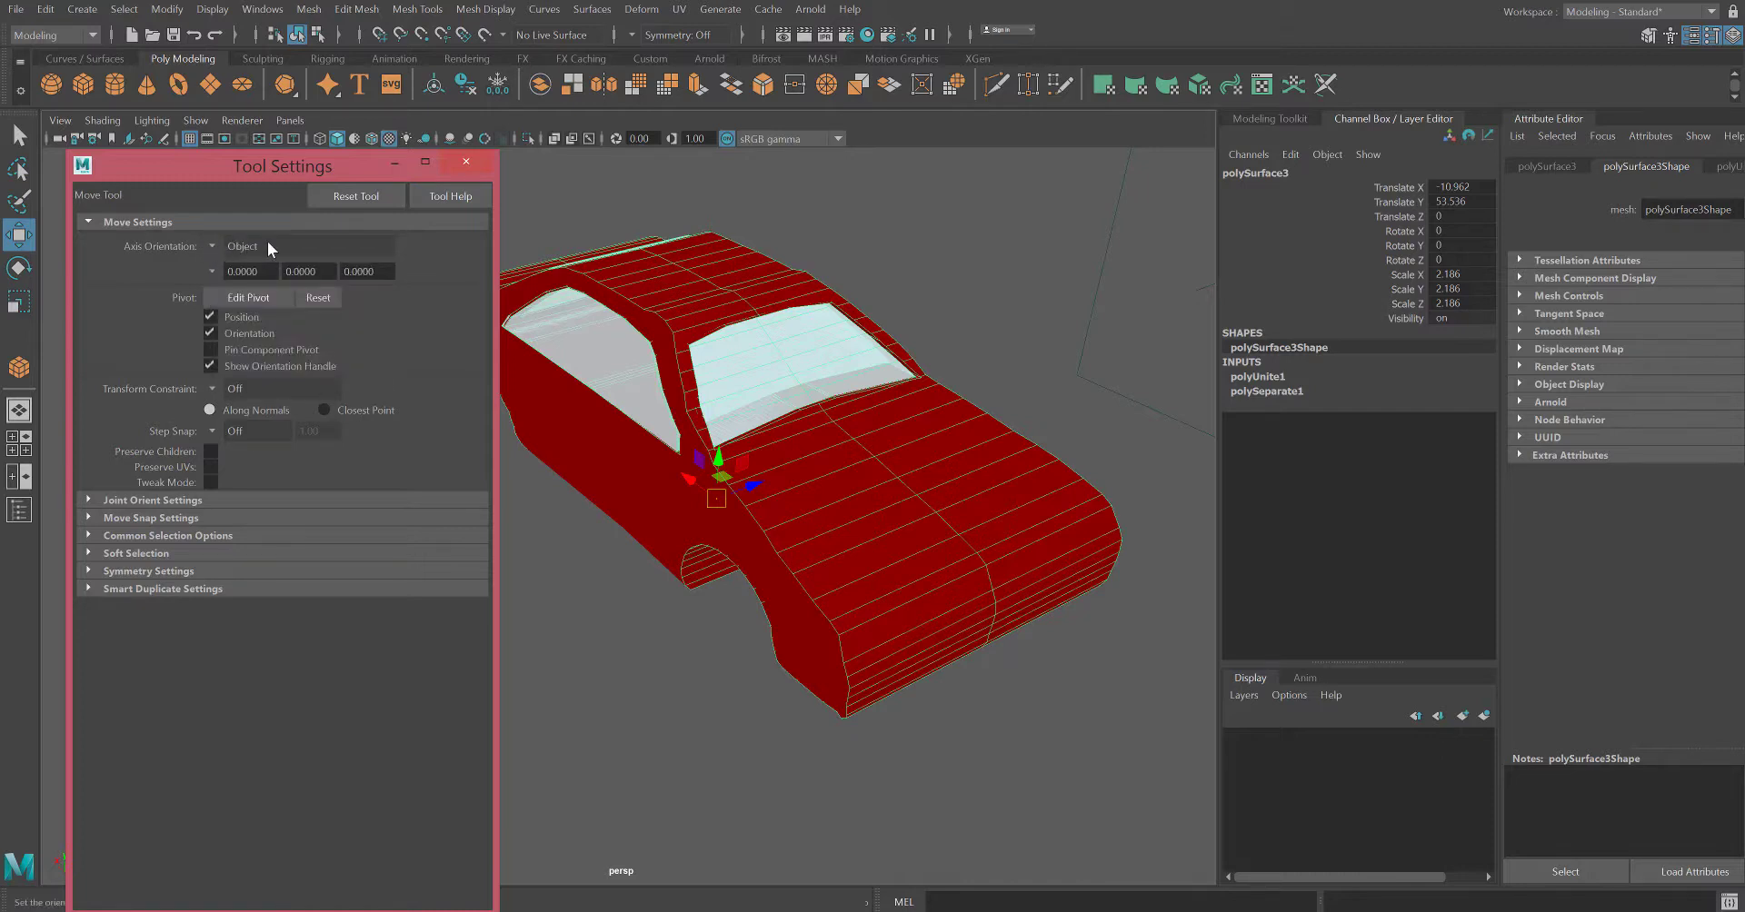
left_click(452, 167)
left_click(592, 576)
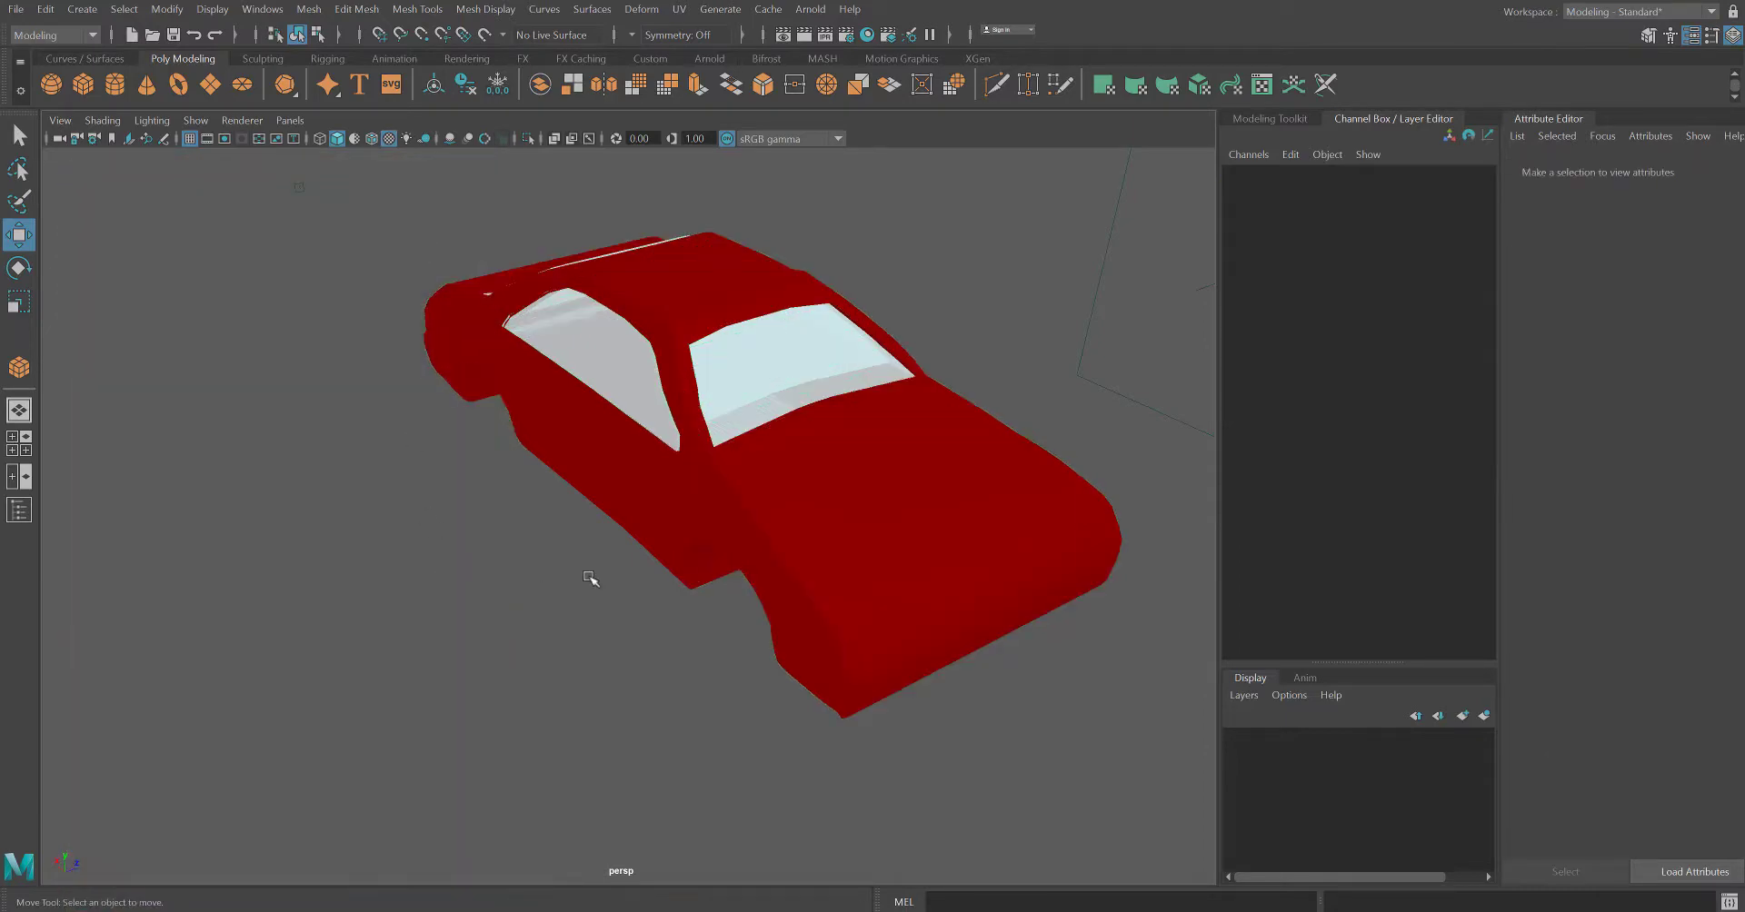
- Freeze the car body's transformations with Translate enabled alongside Rotate and Scale
left_click(850, 550)
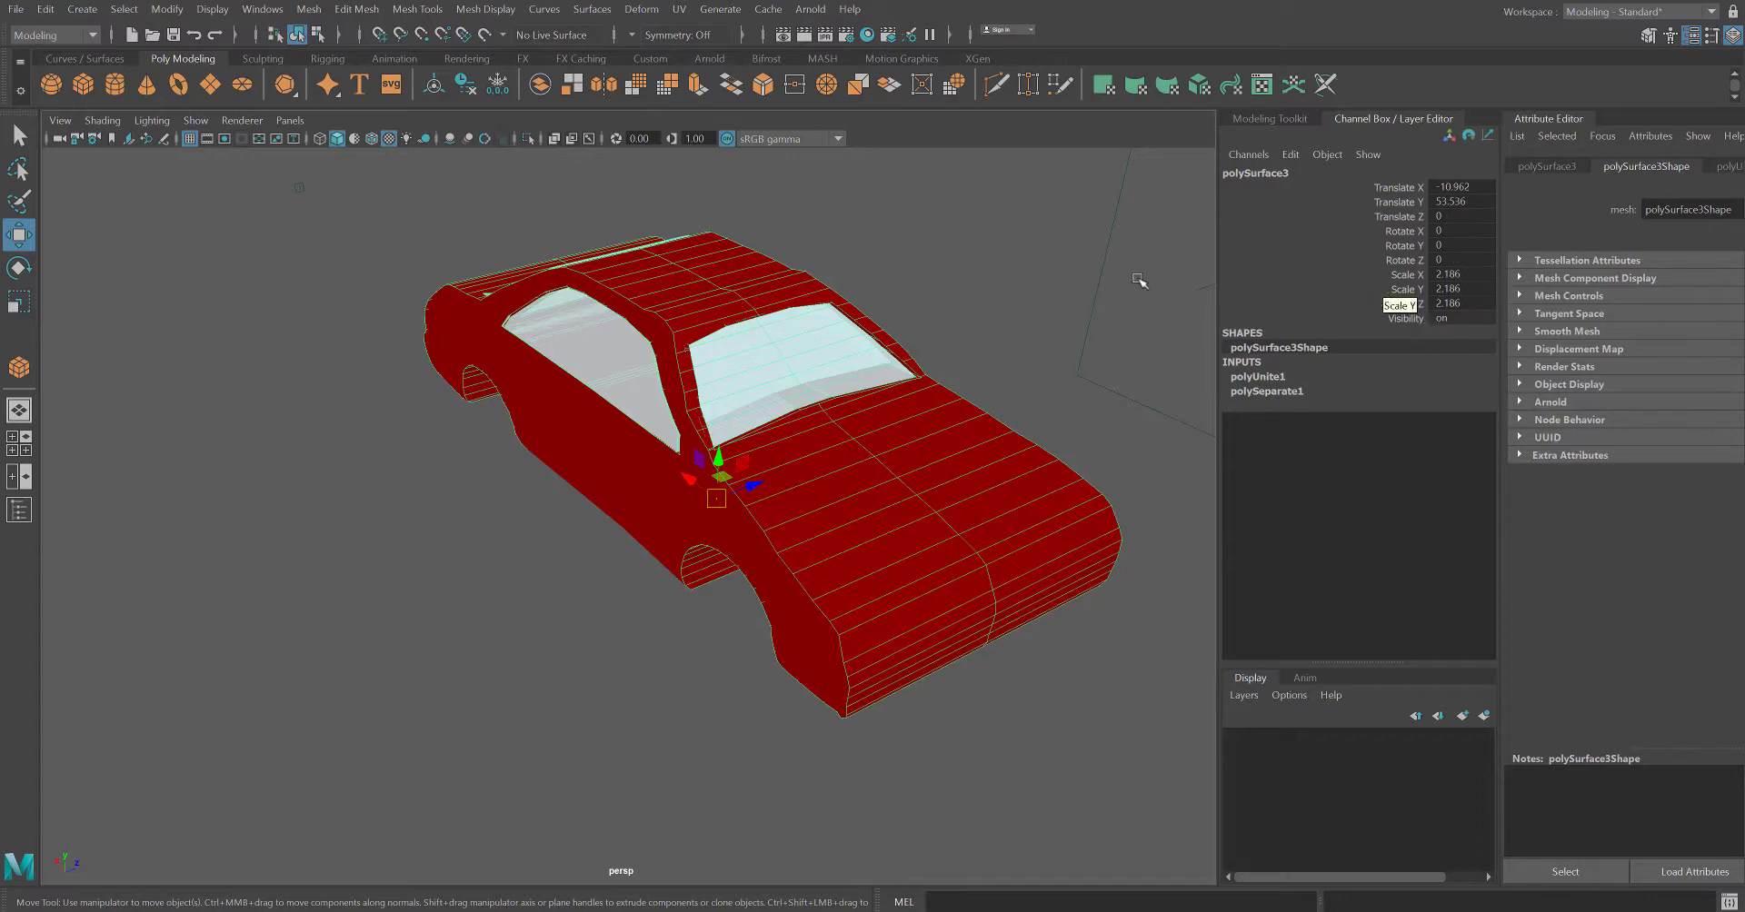
left_click(167, 9)
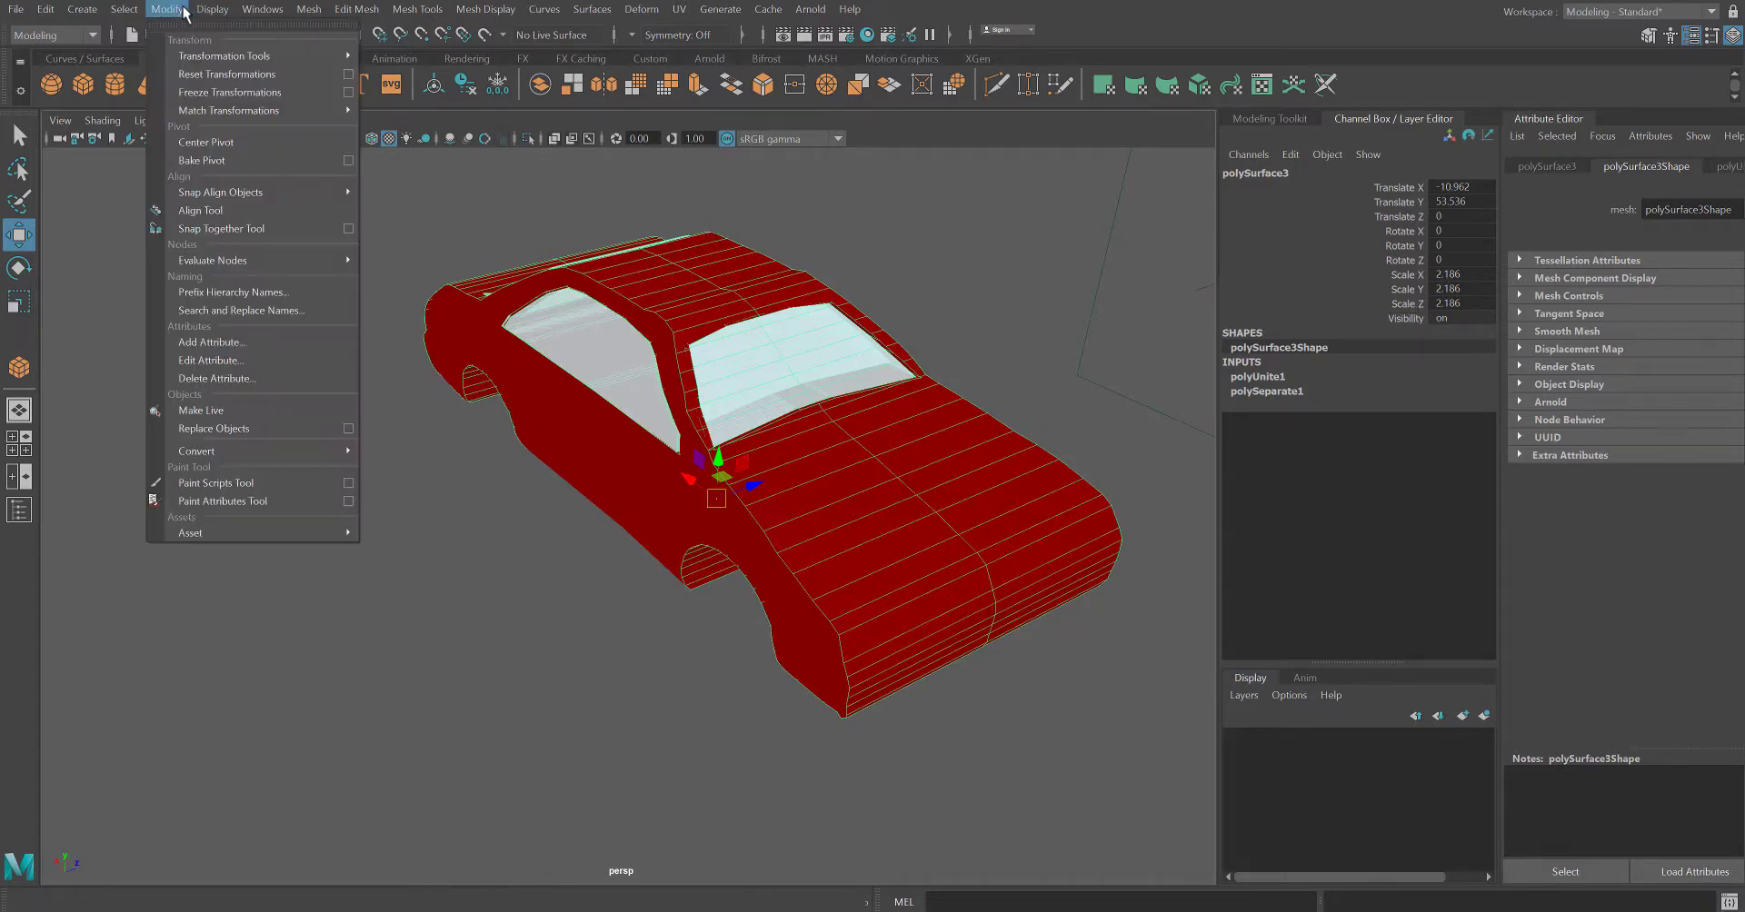
left_click(348, 92)
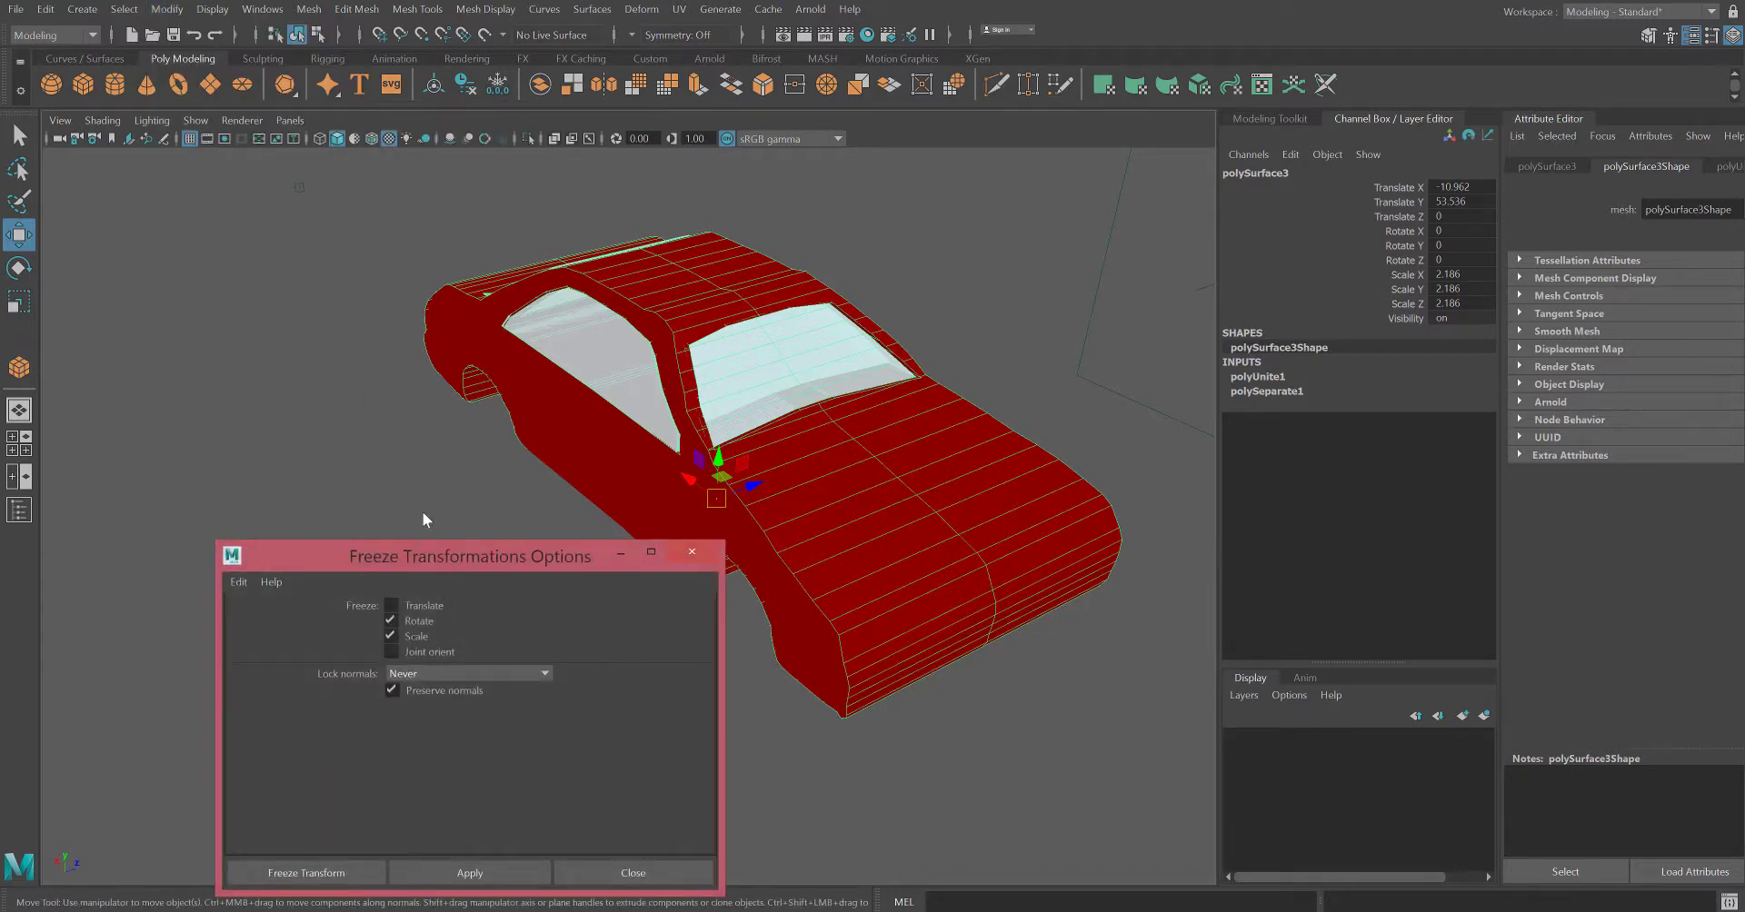
left_click(387, 419)
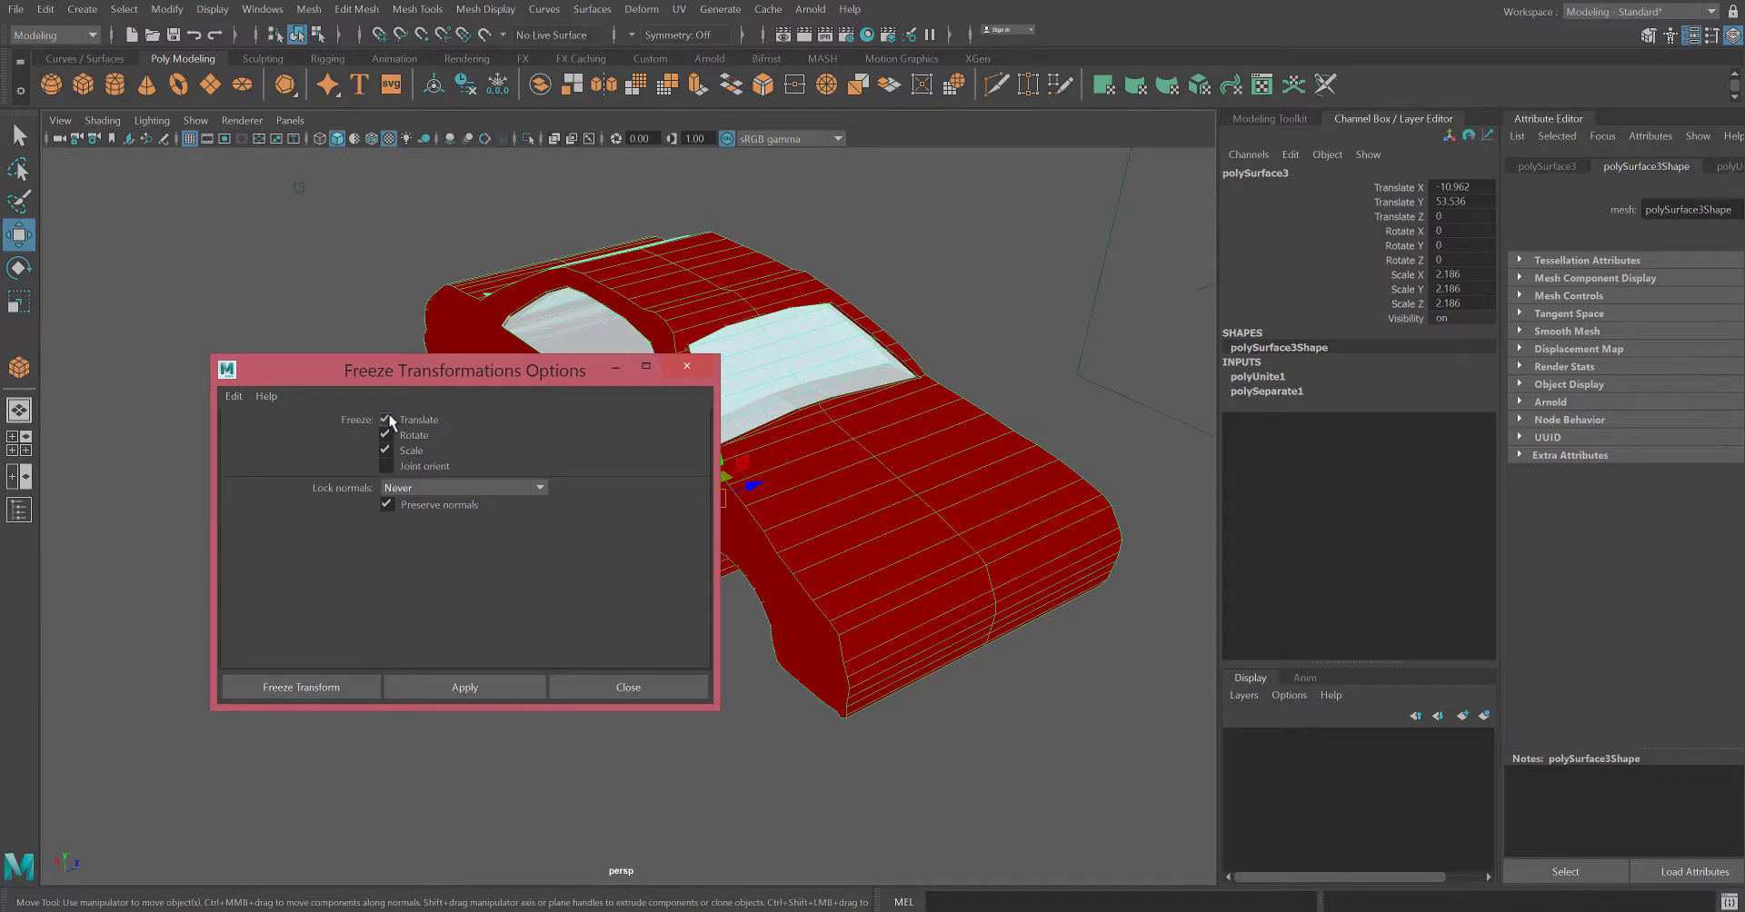
left_click(454, 685)
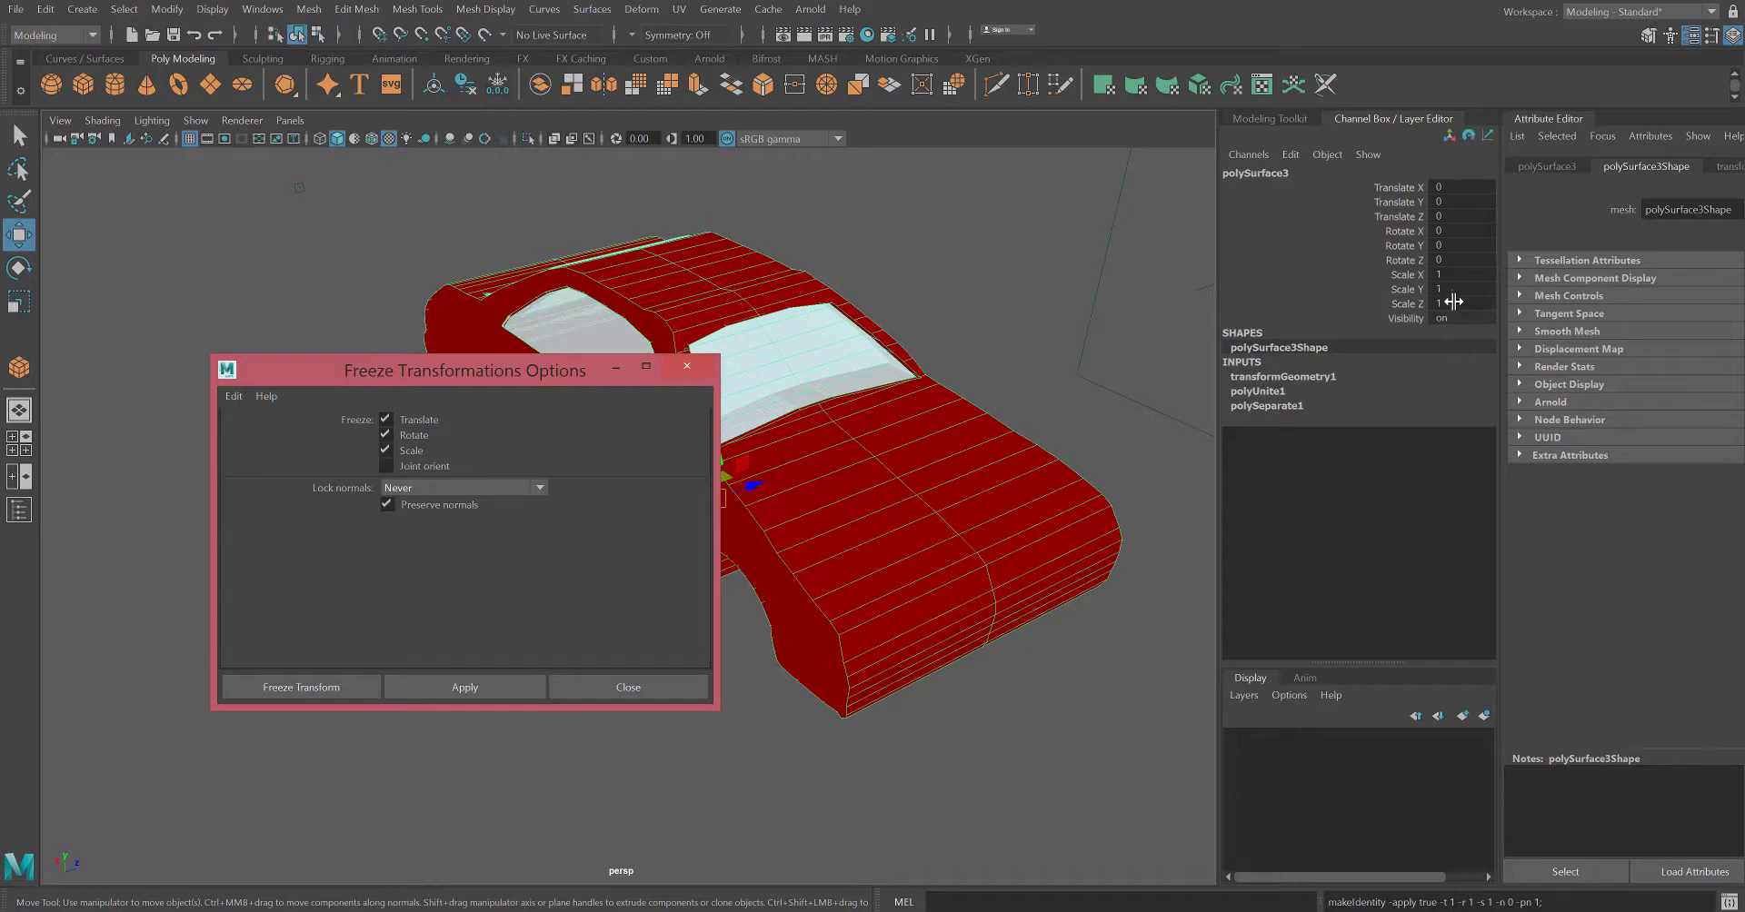
left_click(687, 366)
left_click(592, 604)
- Rotate the car body around its vertical axis, setting Rotate Y to 180
left_click(831, 542)
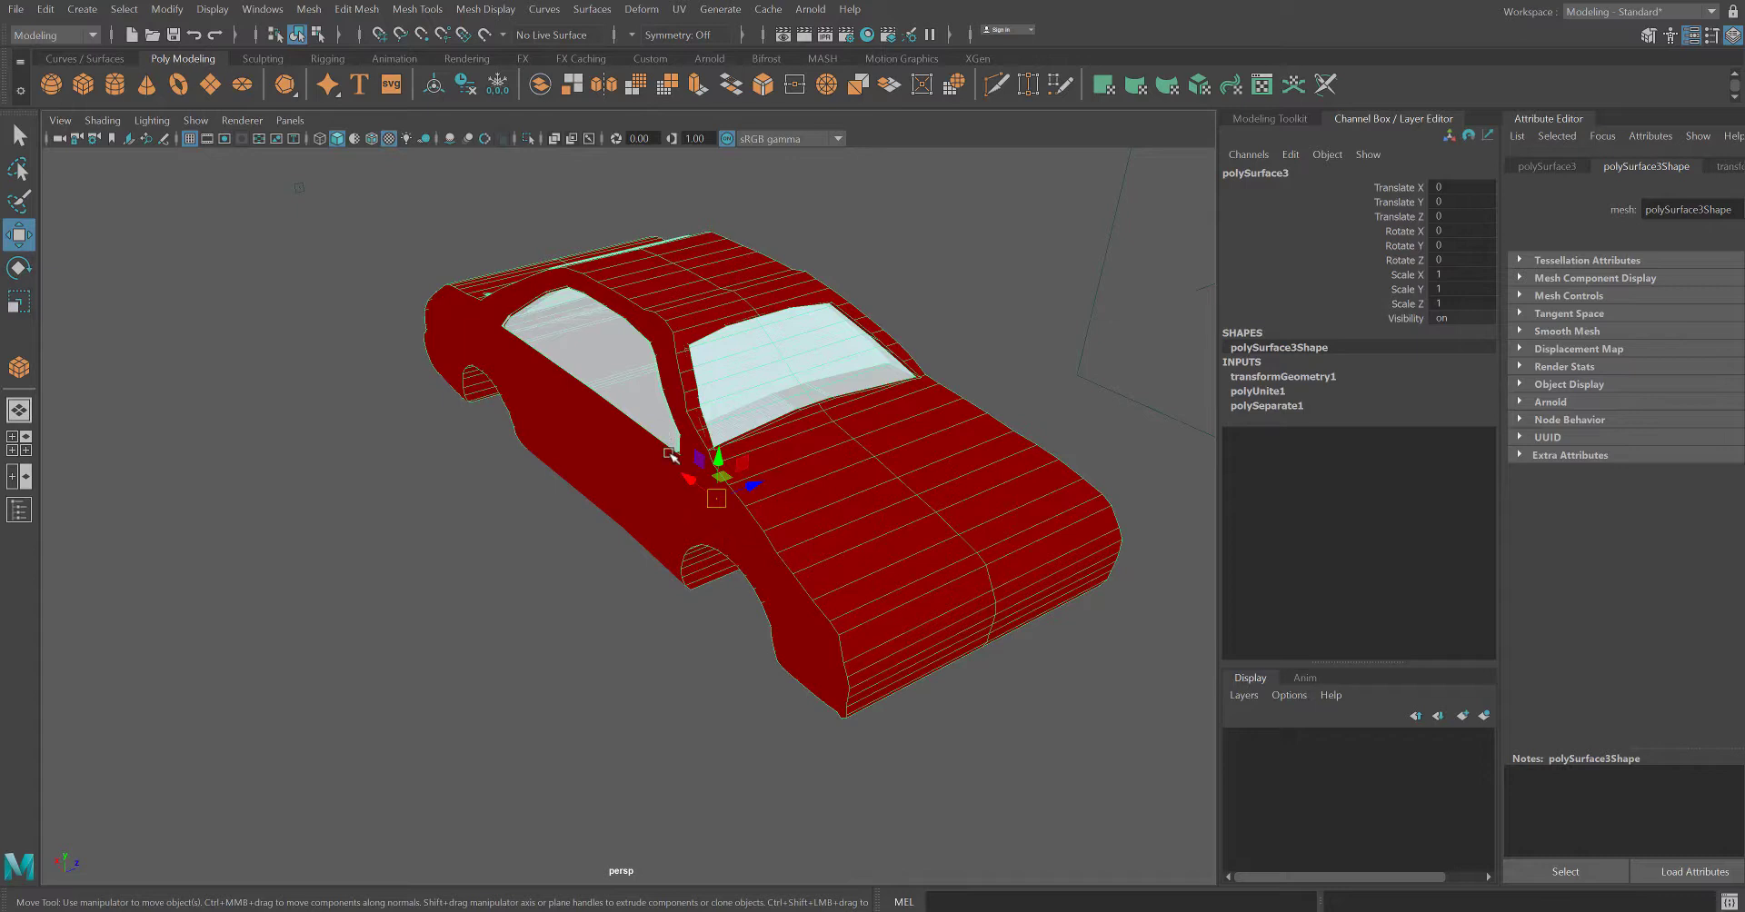
key("e")
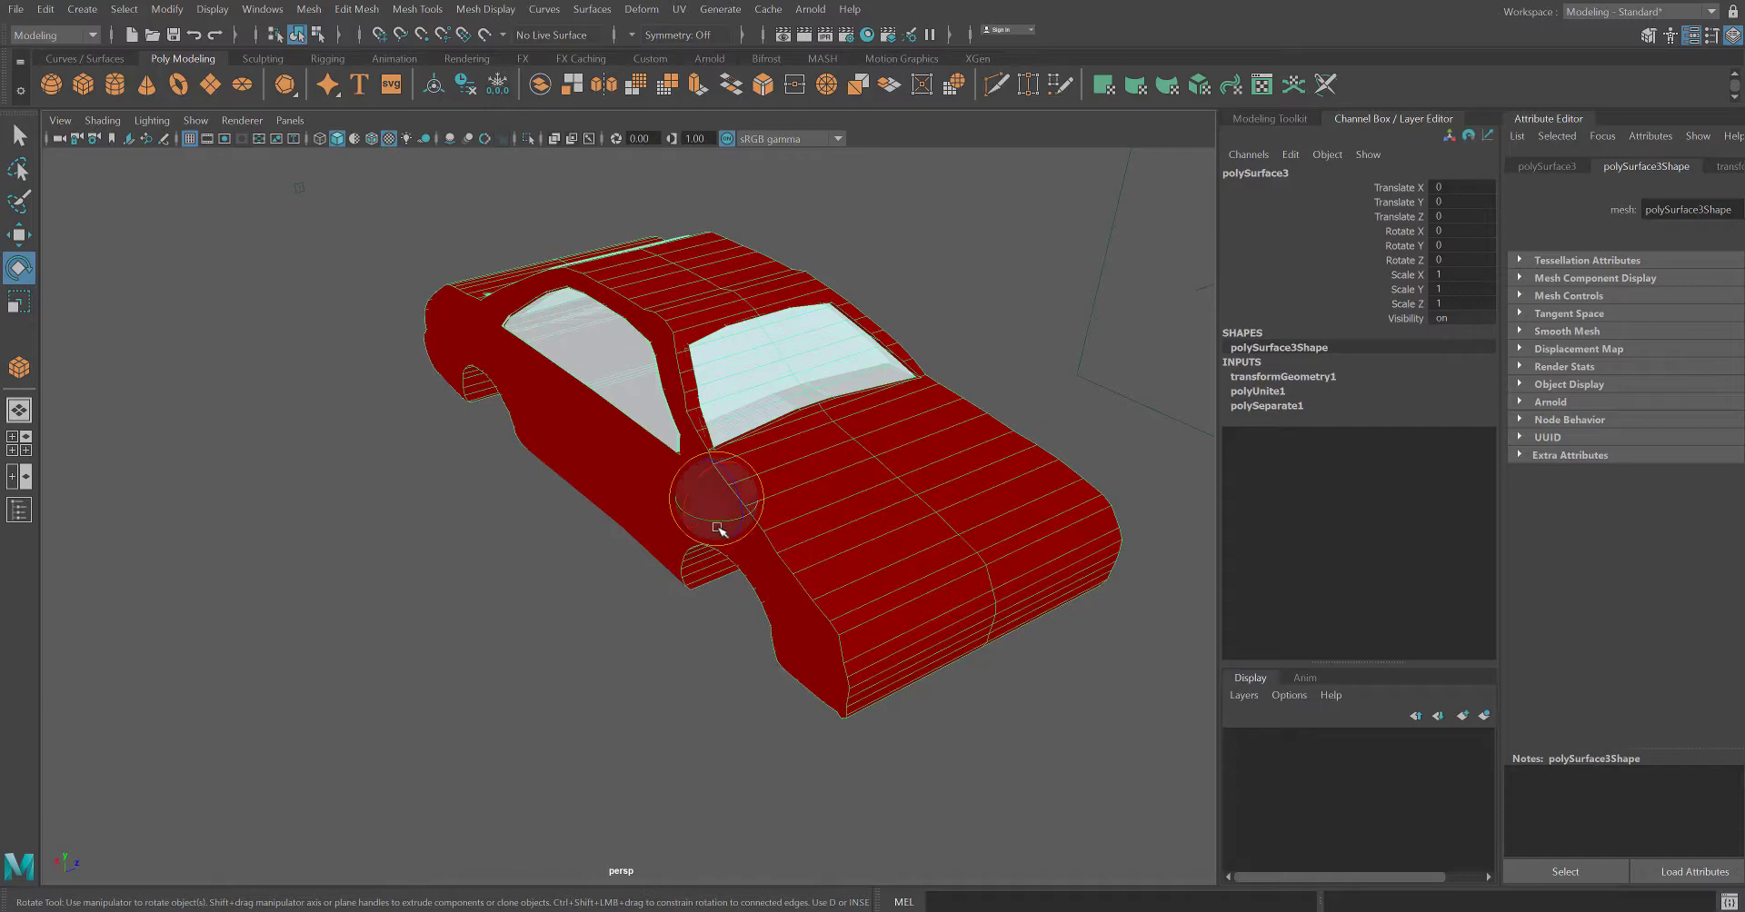
left_click_drag(701, 520, 781, 274)
left_click(1465, 245)
type("1")
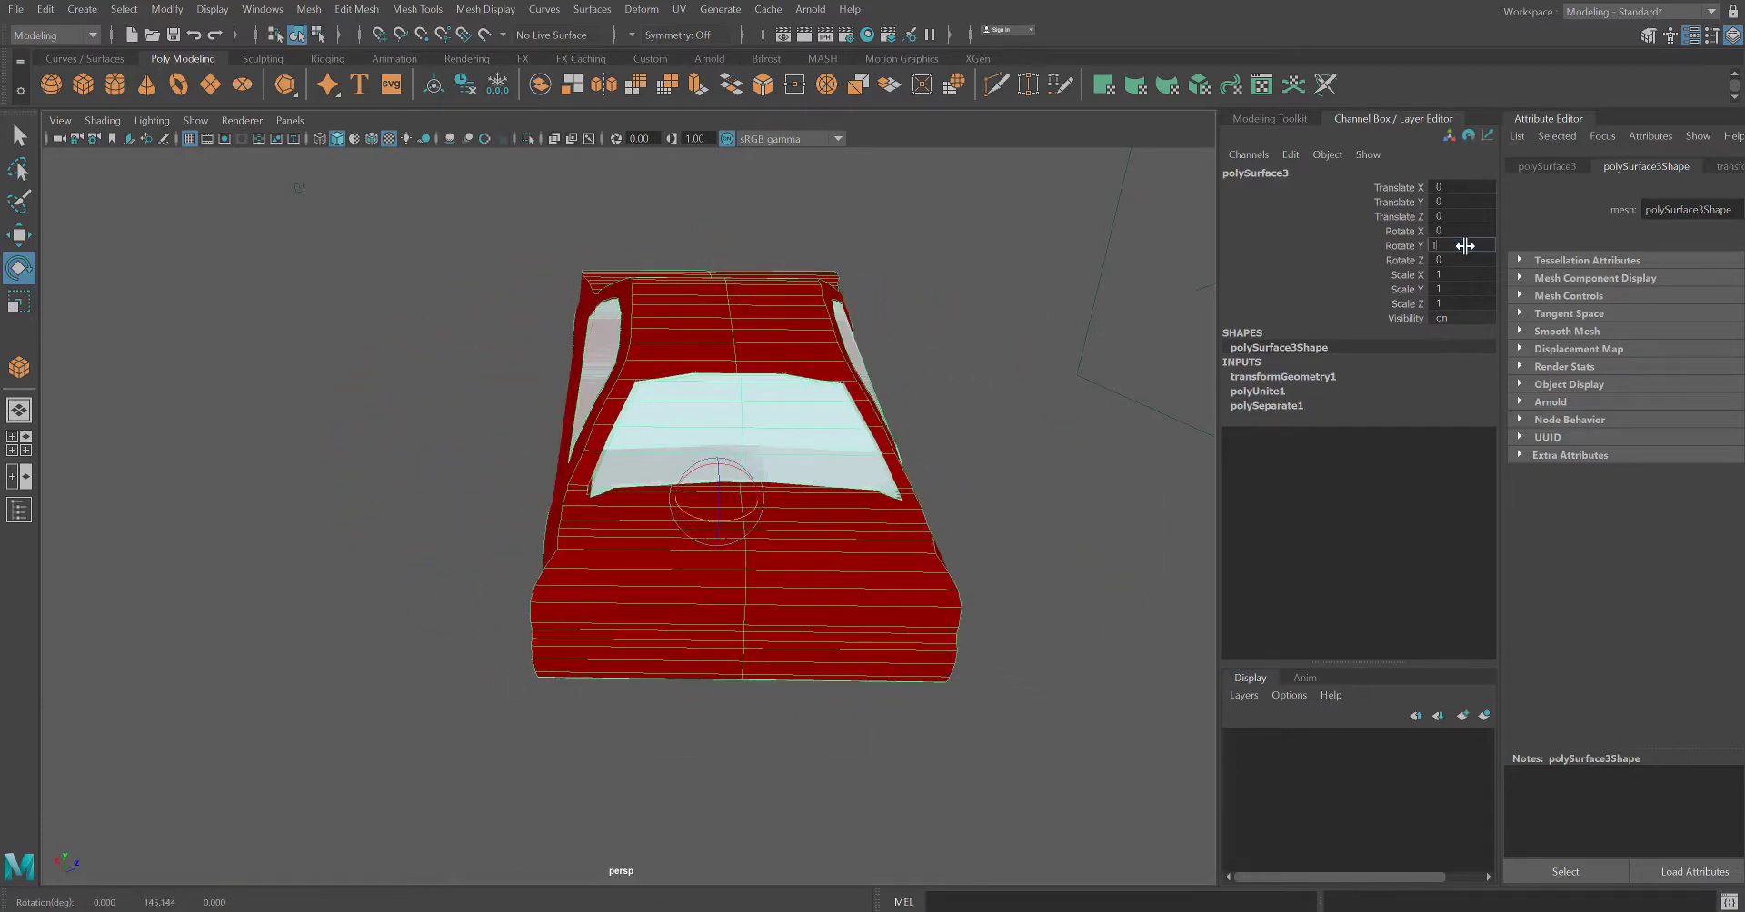
type("80")
key("Return")
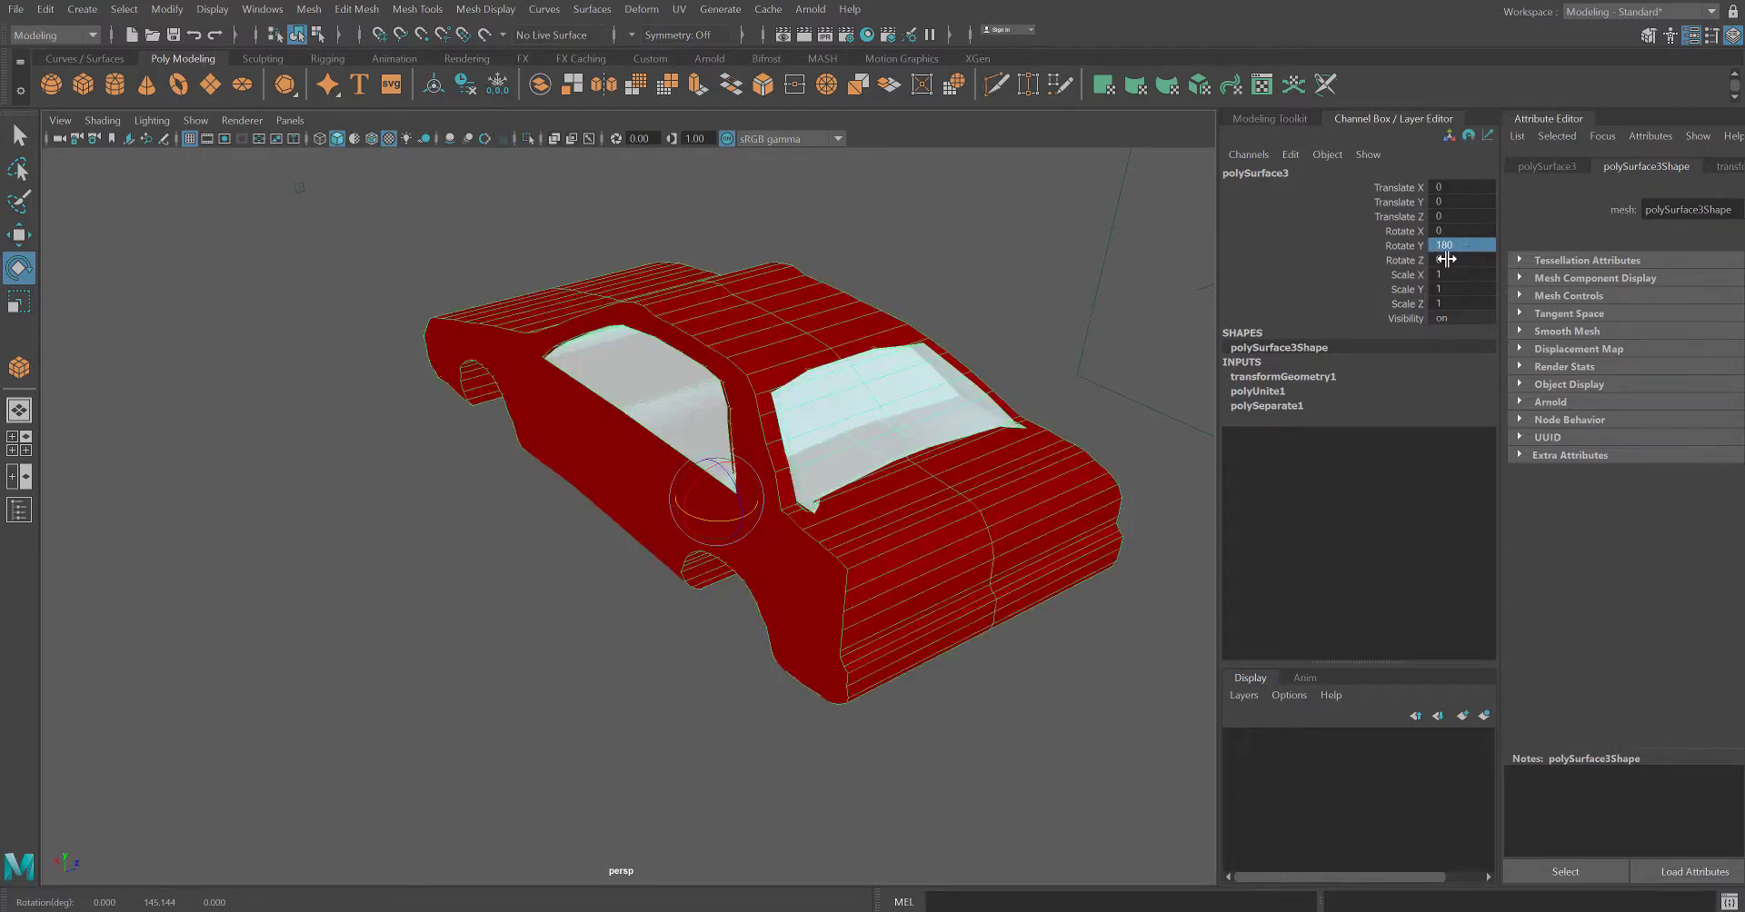
- Freeze the rotated car body's translate, rotate and scale transformations with the existing freeze options
left_click(167, 11)
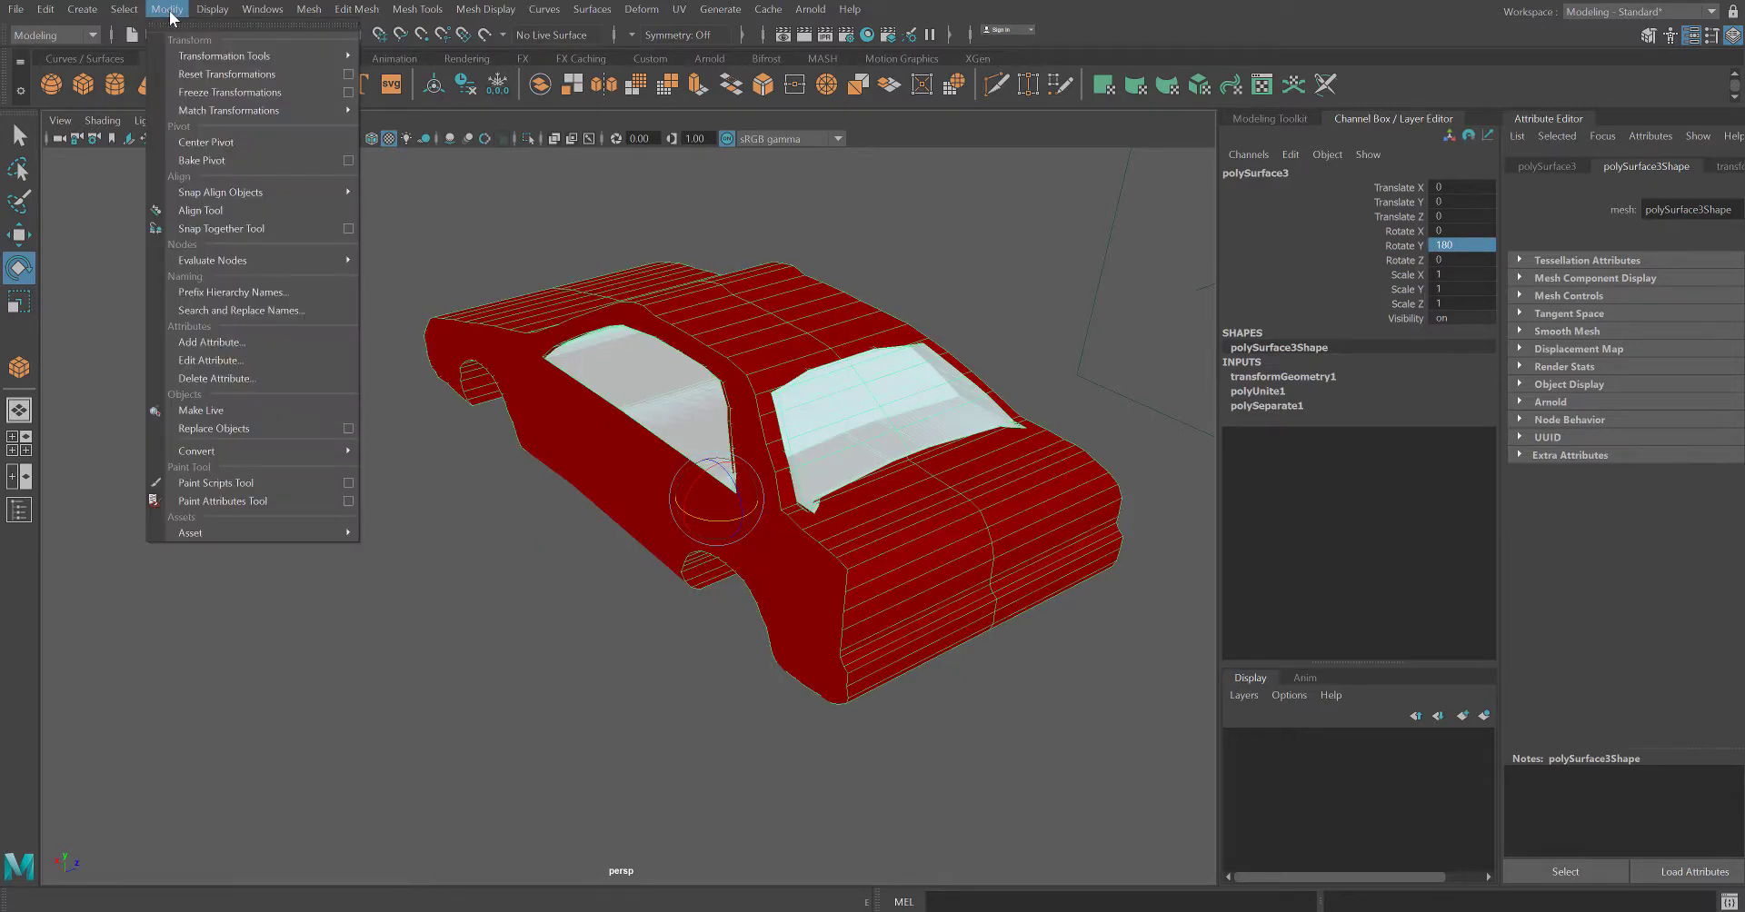
left_click(348, 93)
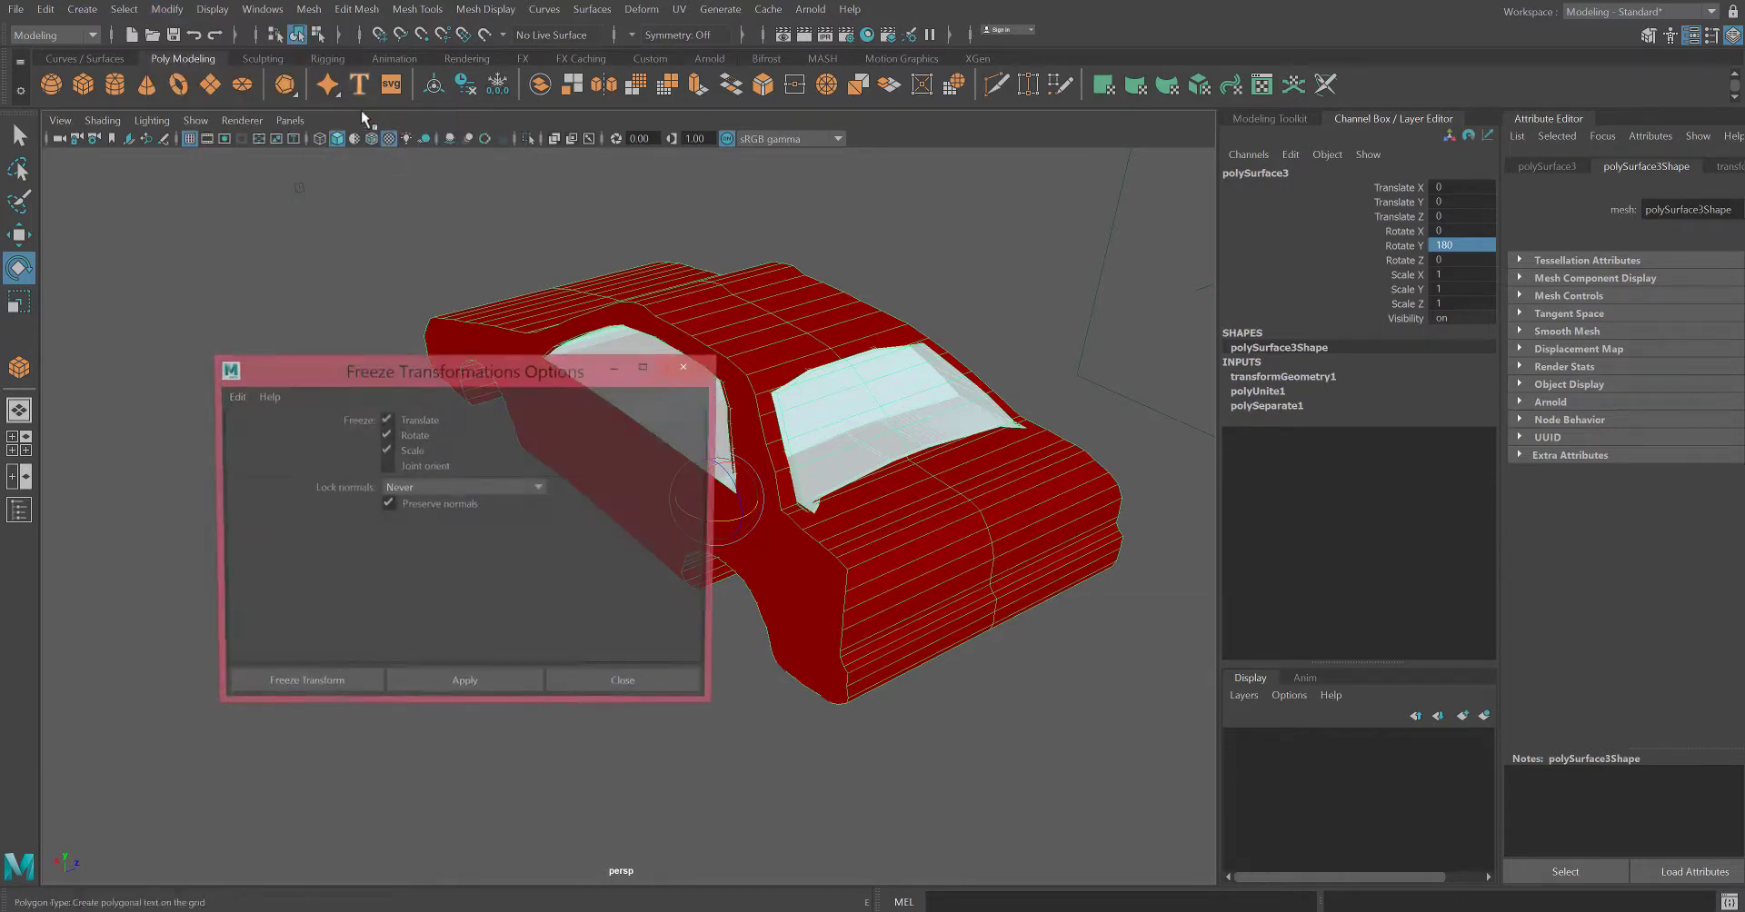
left_click(260, 686)
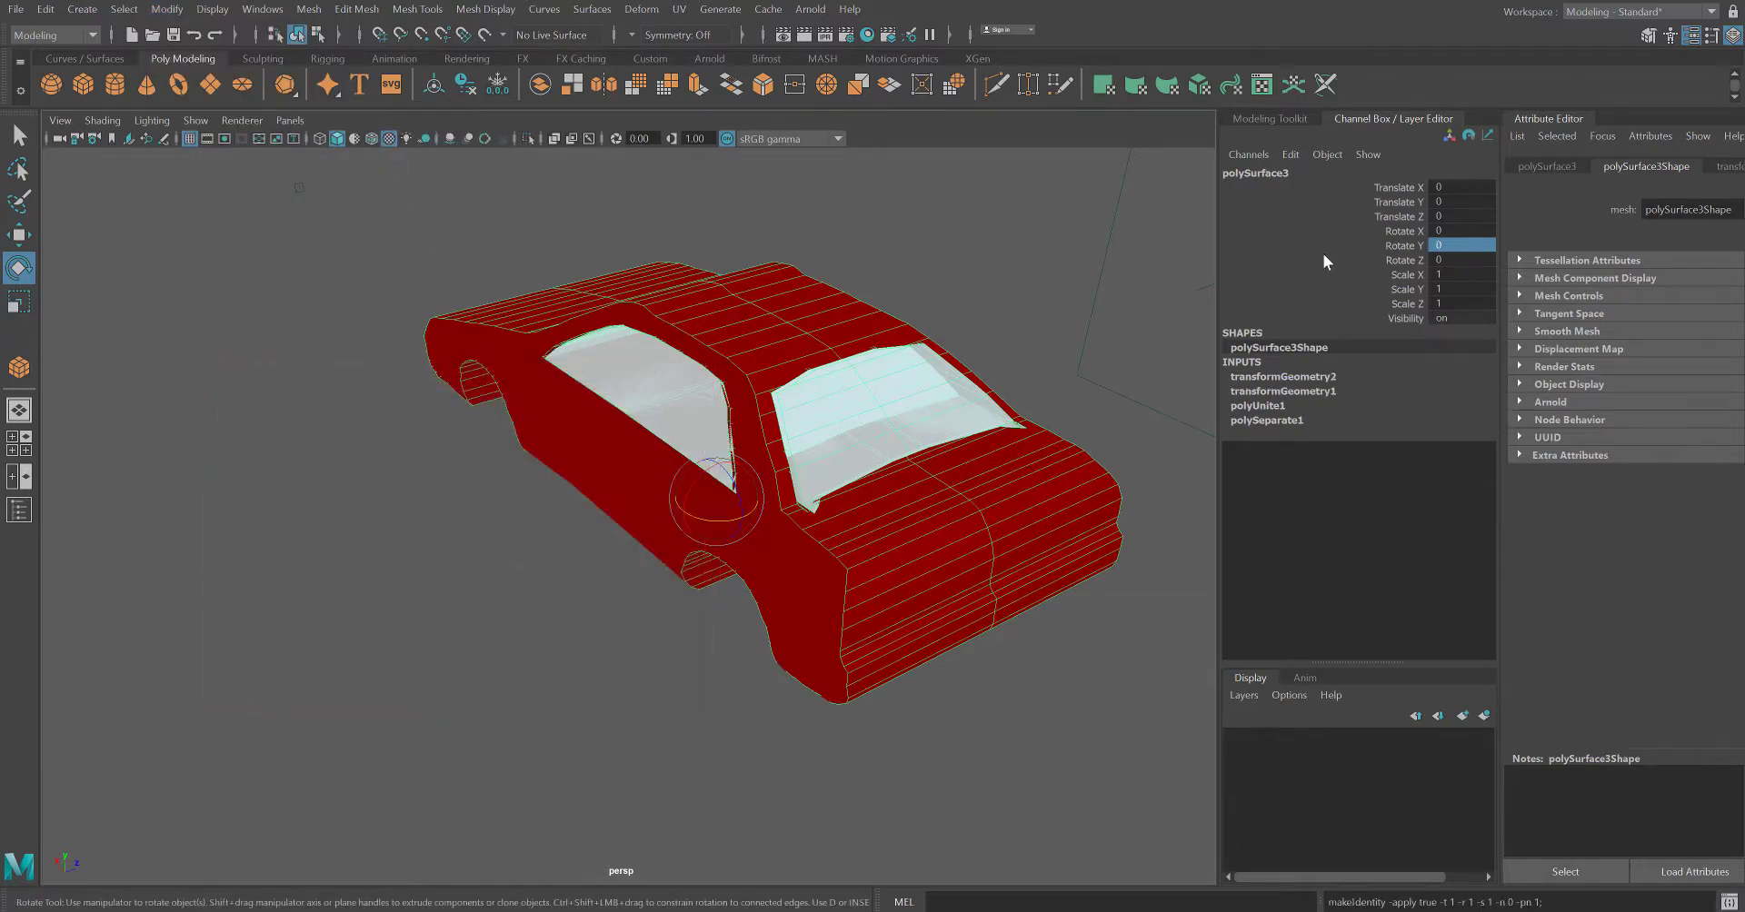
left_click_drag(515, 663, 712, 656, "alt")
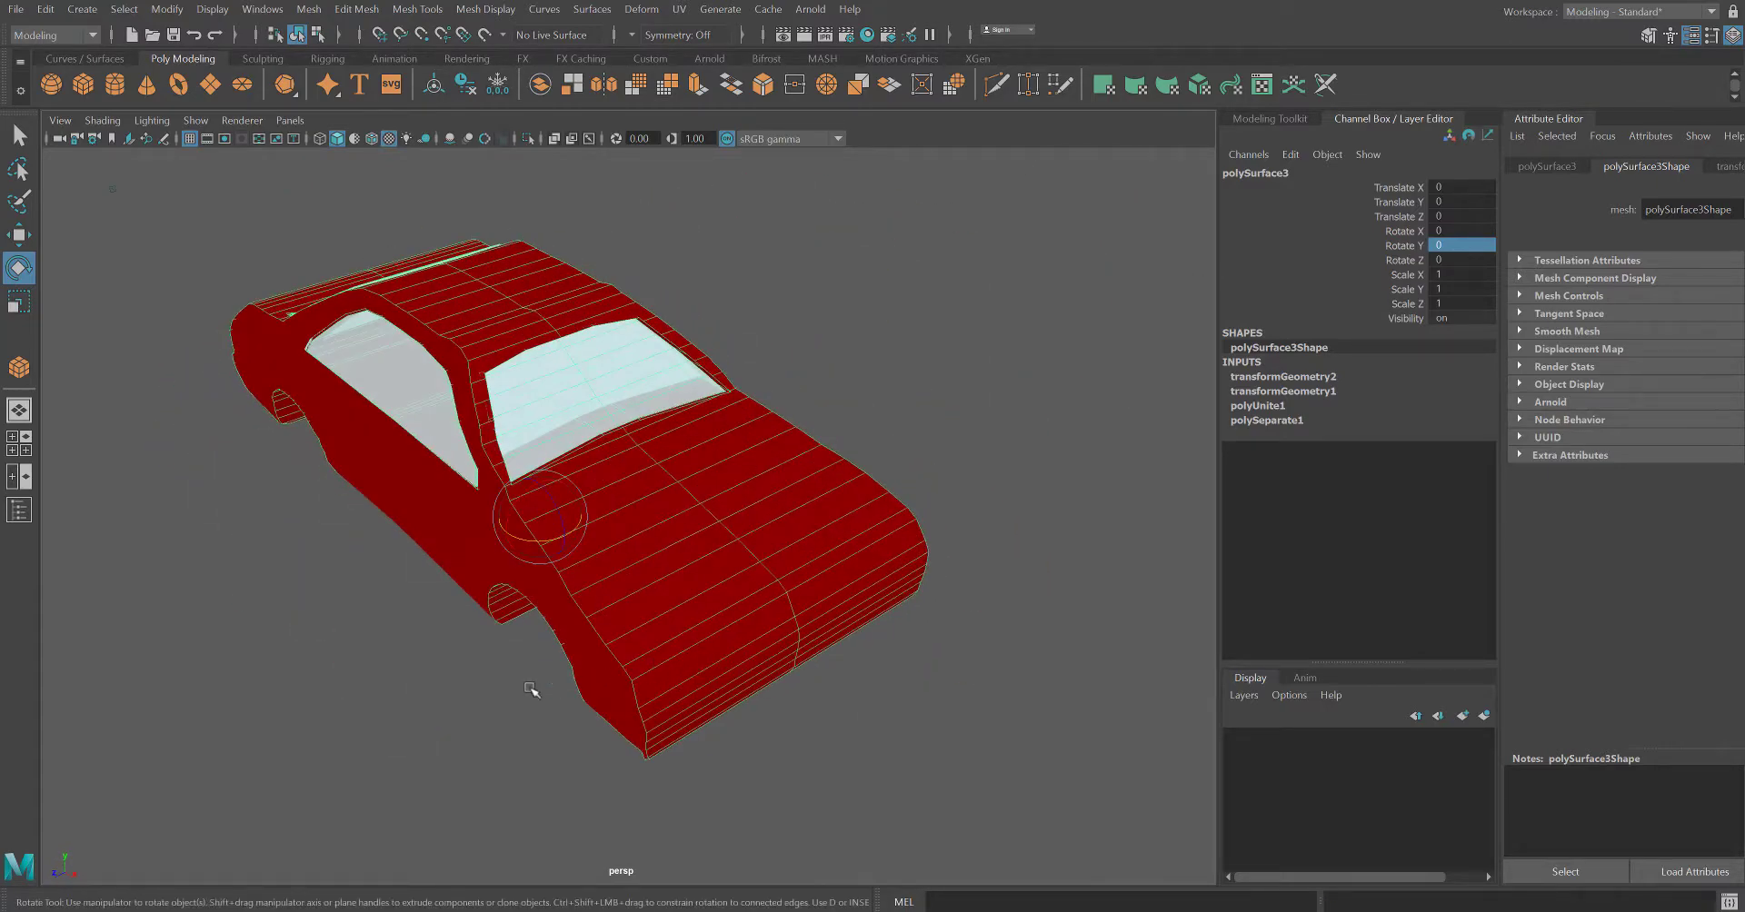
left_click(340, 542)
- Rename the car body's mesh shape node as Chassis
left_click(430, 496)
key("w")
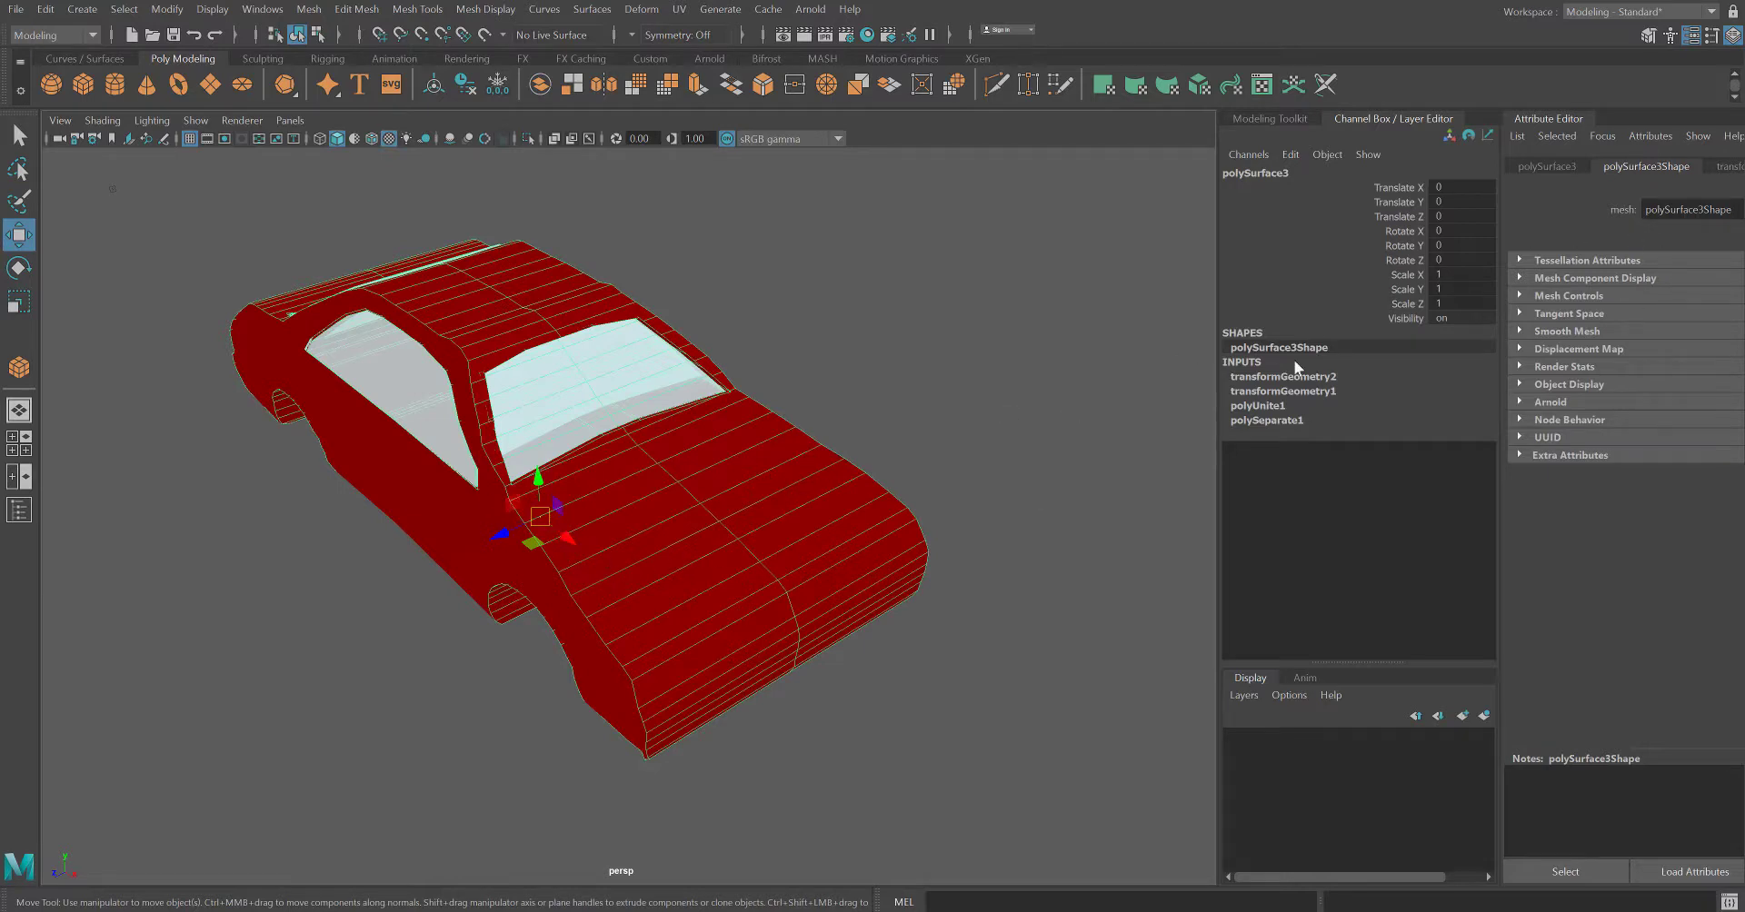
double_click(1670, 208)
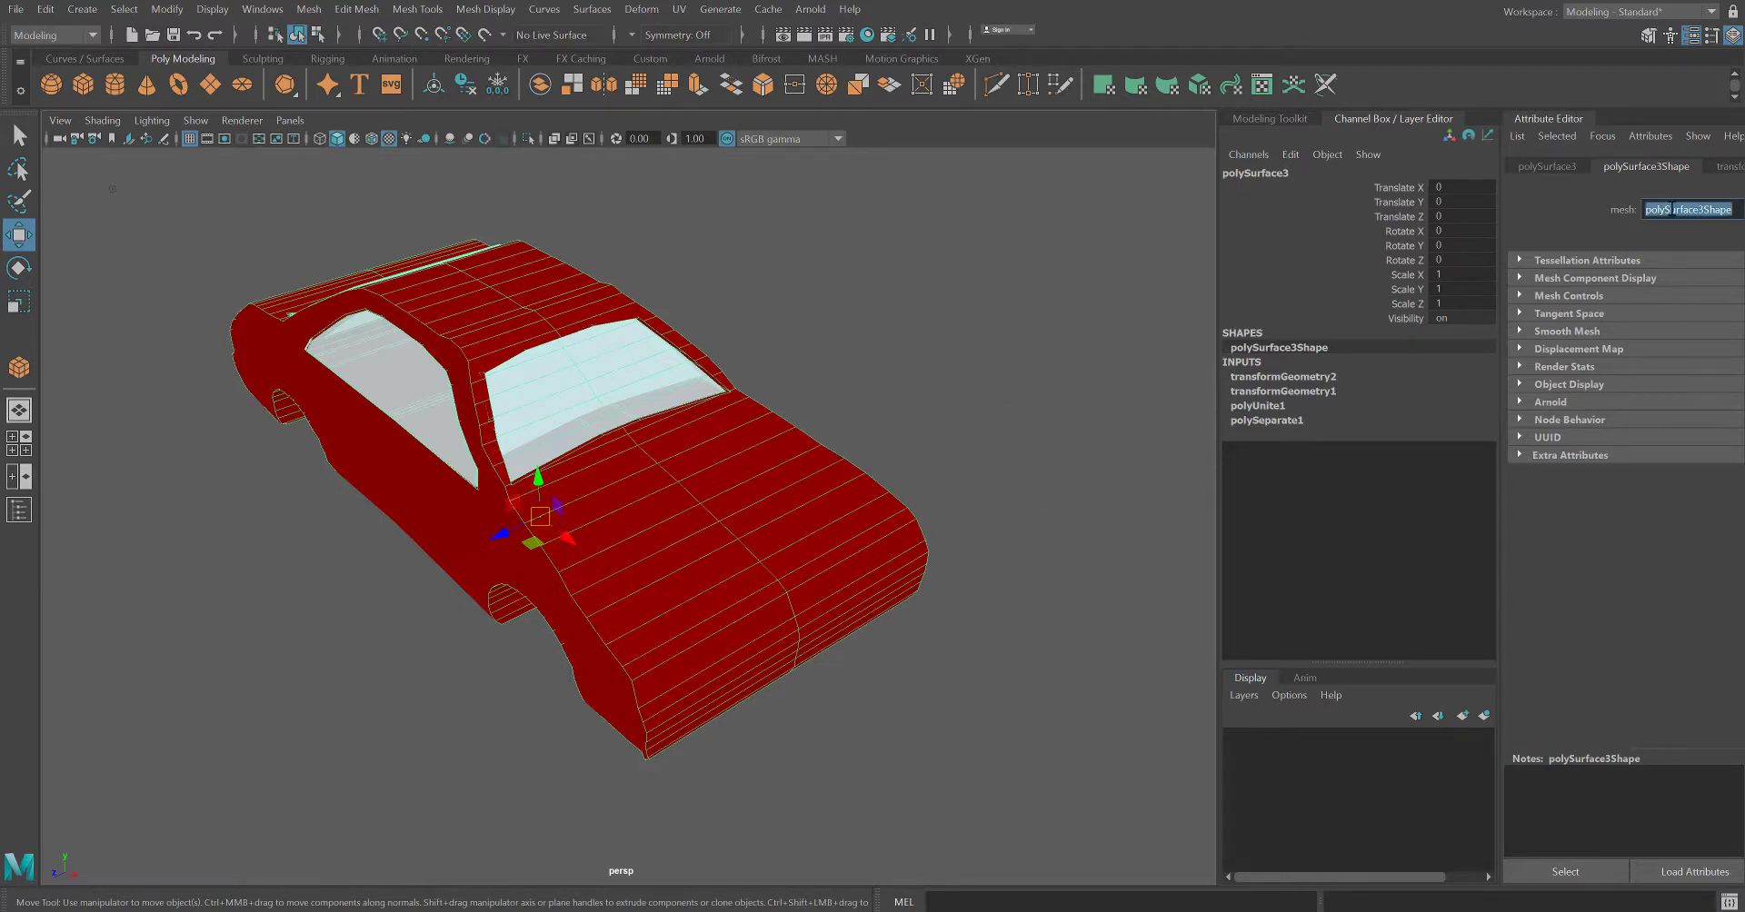
type("Chassis")
left_click(1556, 165)
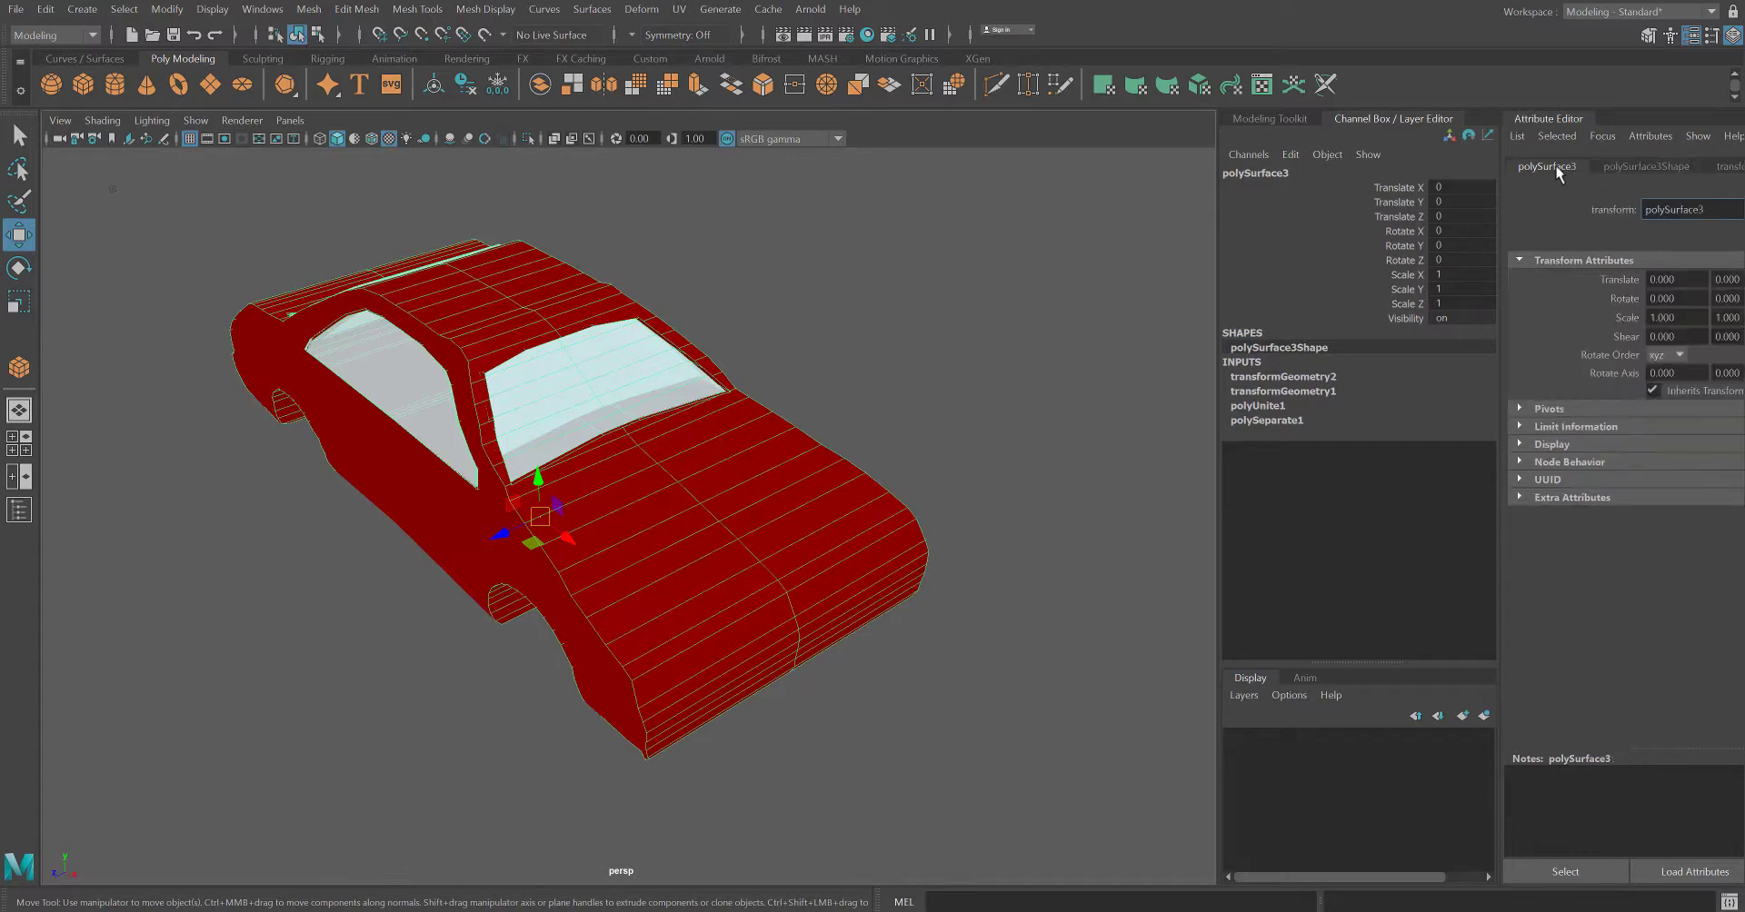
left_click(1646, 166)
double_click(1681, 209)
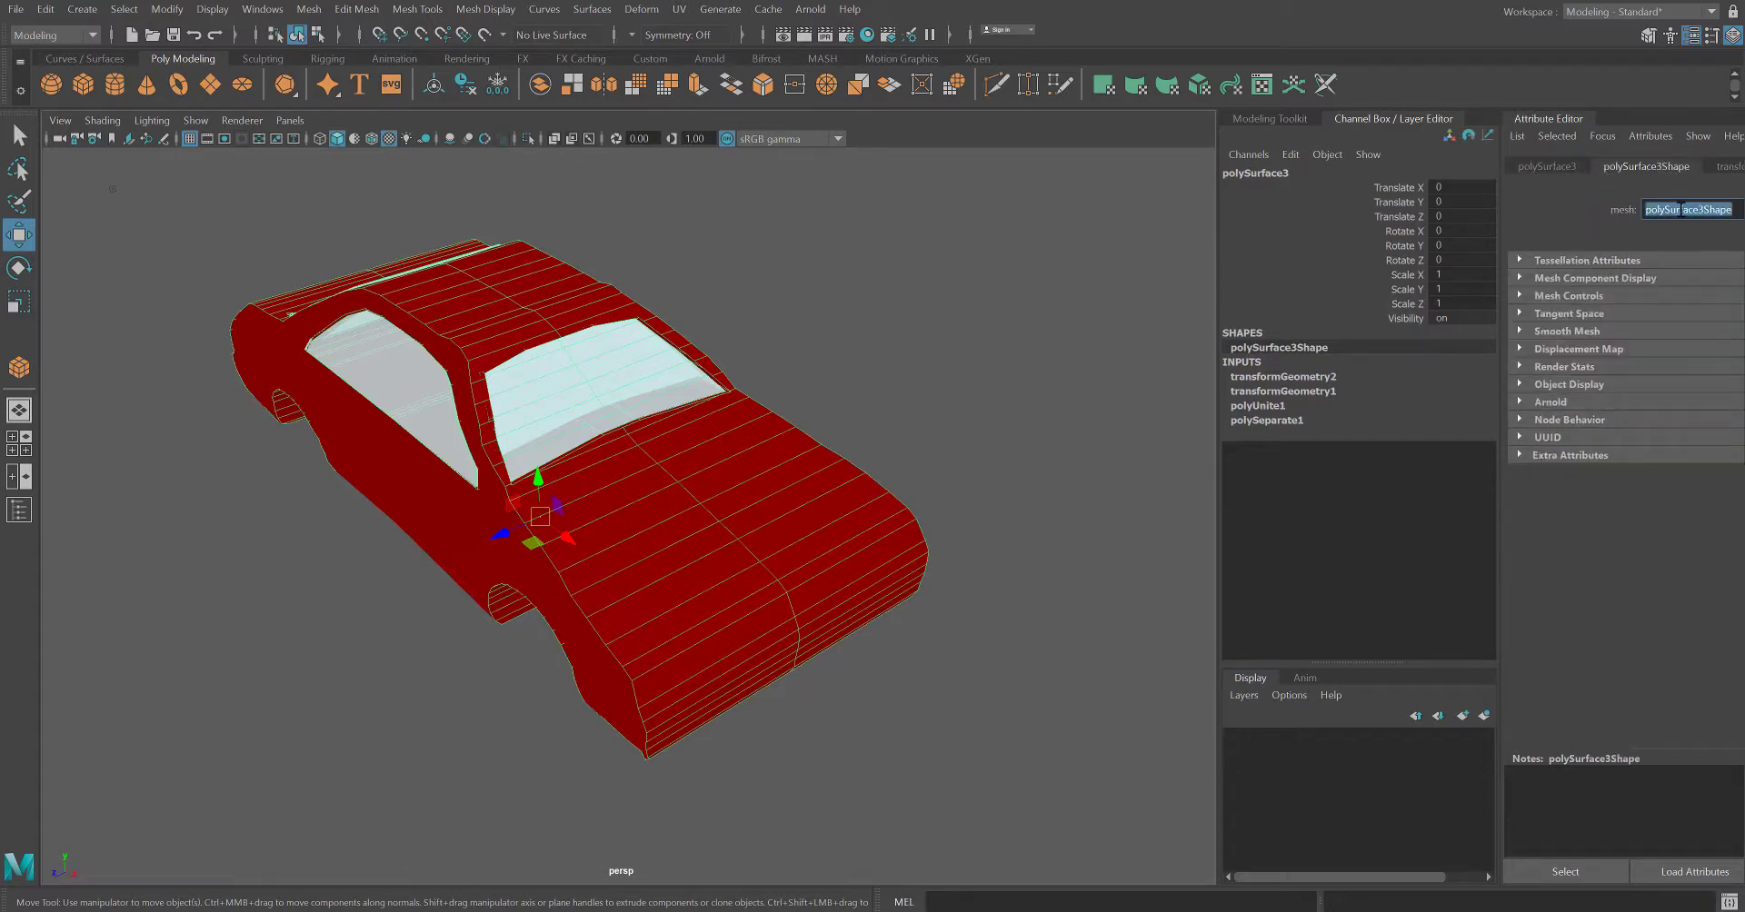
type("Chassis")
key("Return")
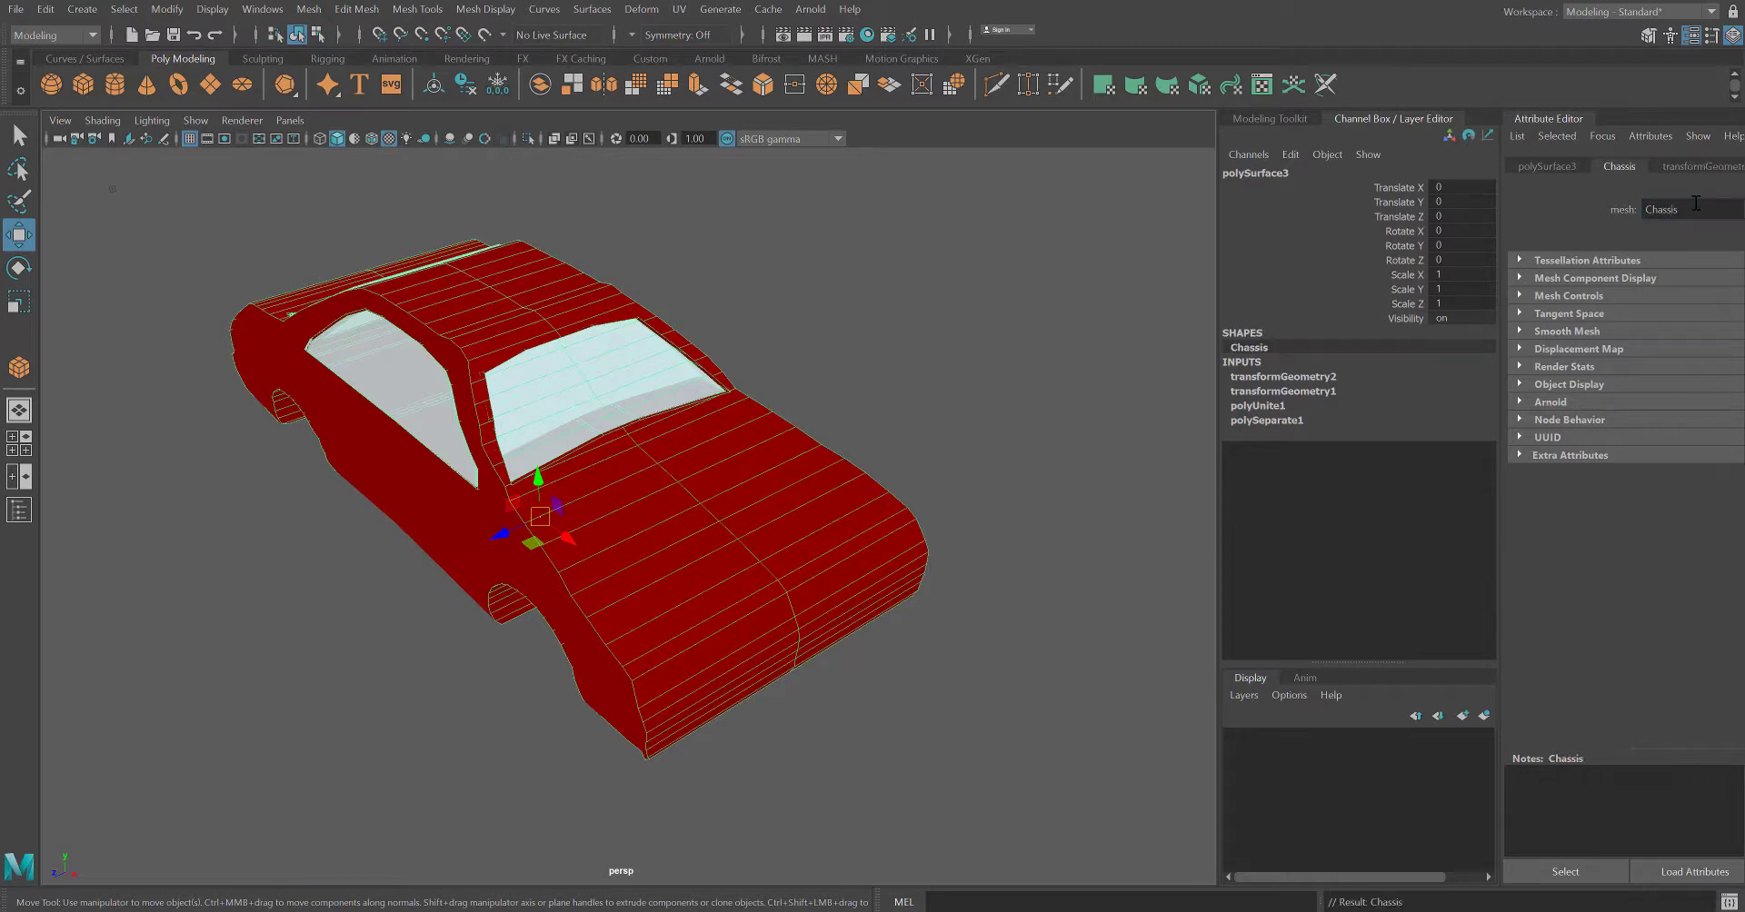
- Rename the car body's transform node as Chassis1
left_click(1539, 170)
double_click(1719, 218)
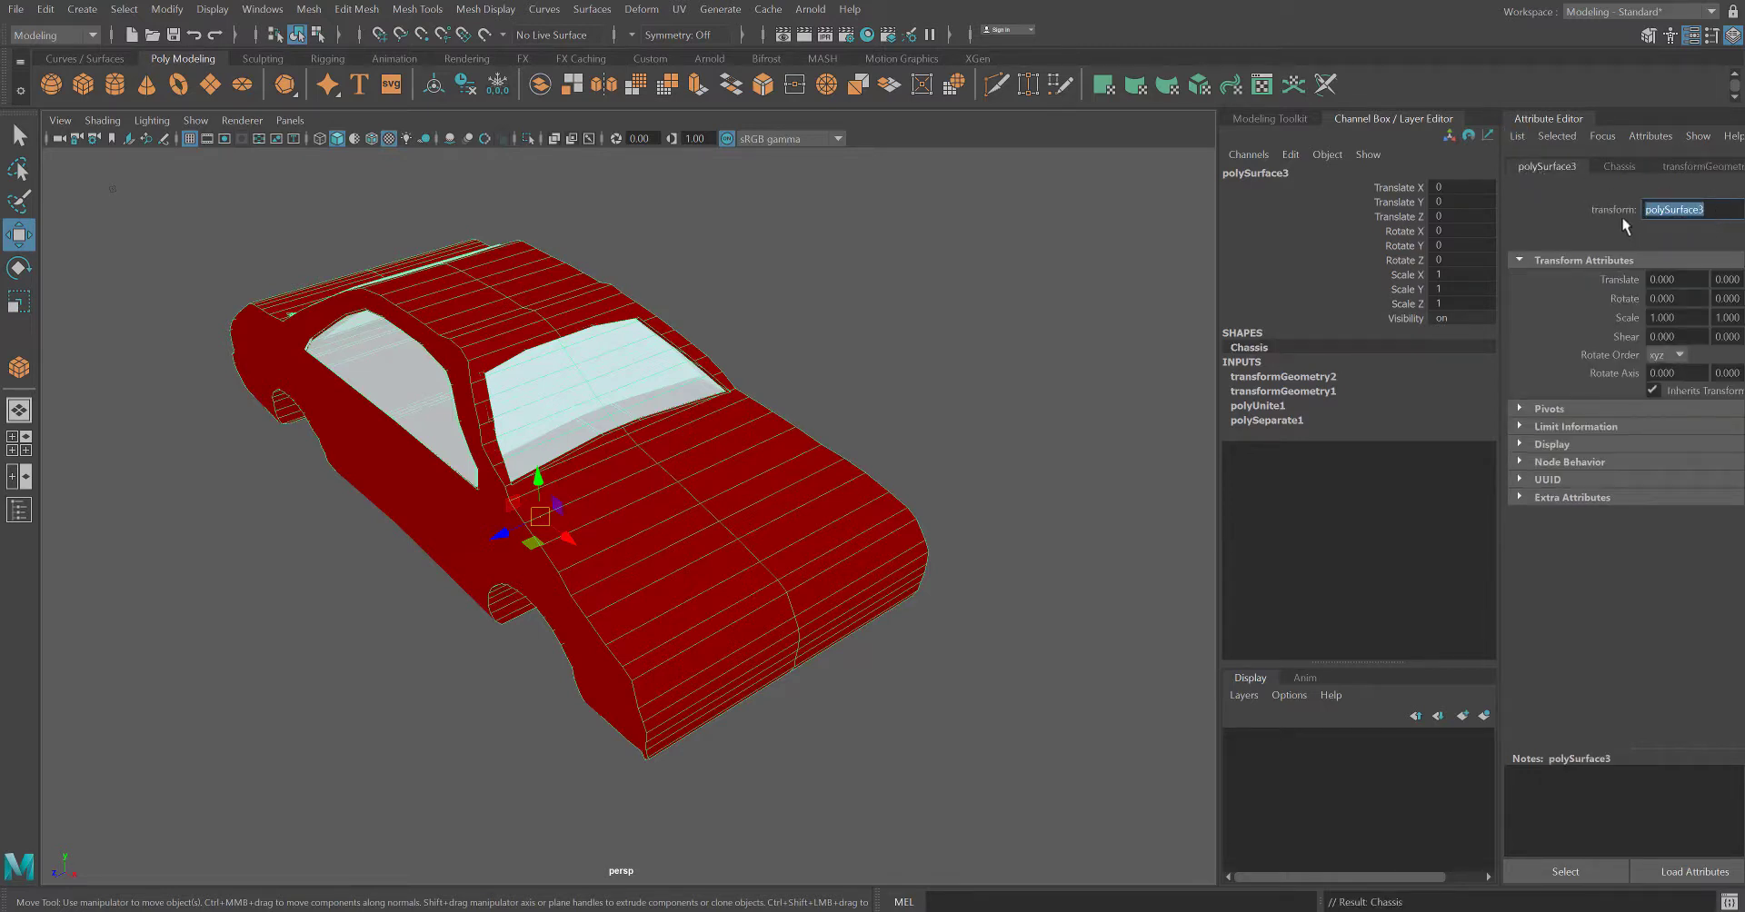
type("Chassis1")
key("Return")
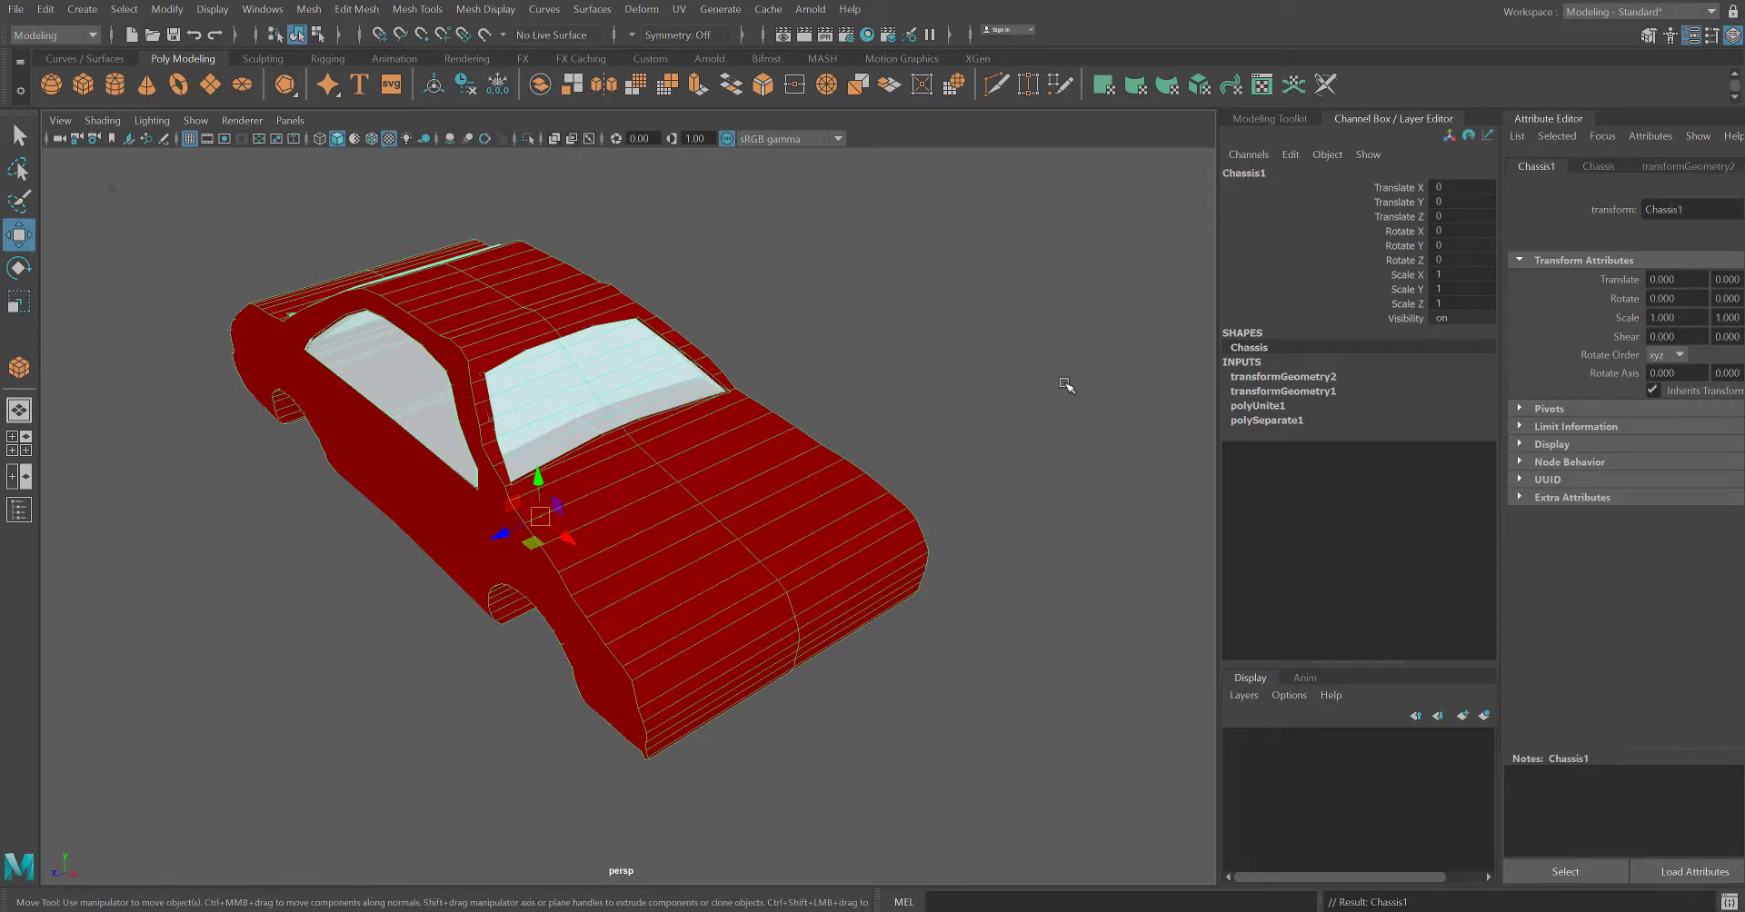
left_click(1027, 418)
- Try a Rotate Y value of -90 on the chassis and undo it
left_click(573, 596)
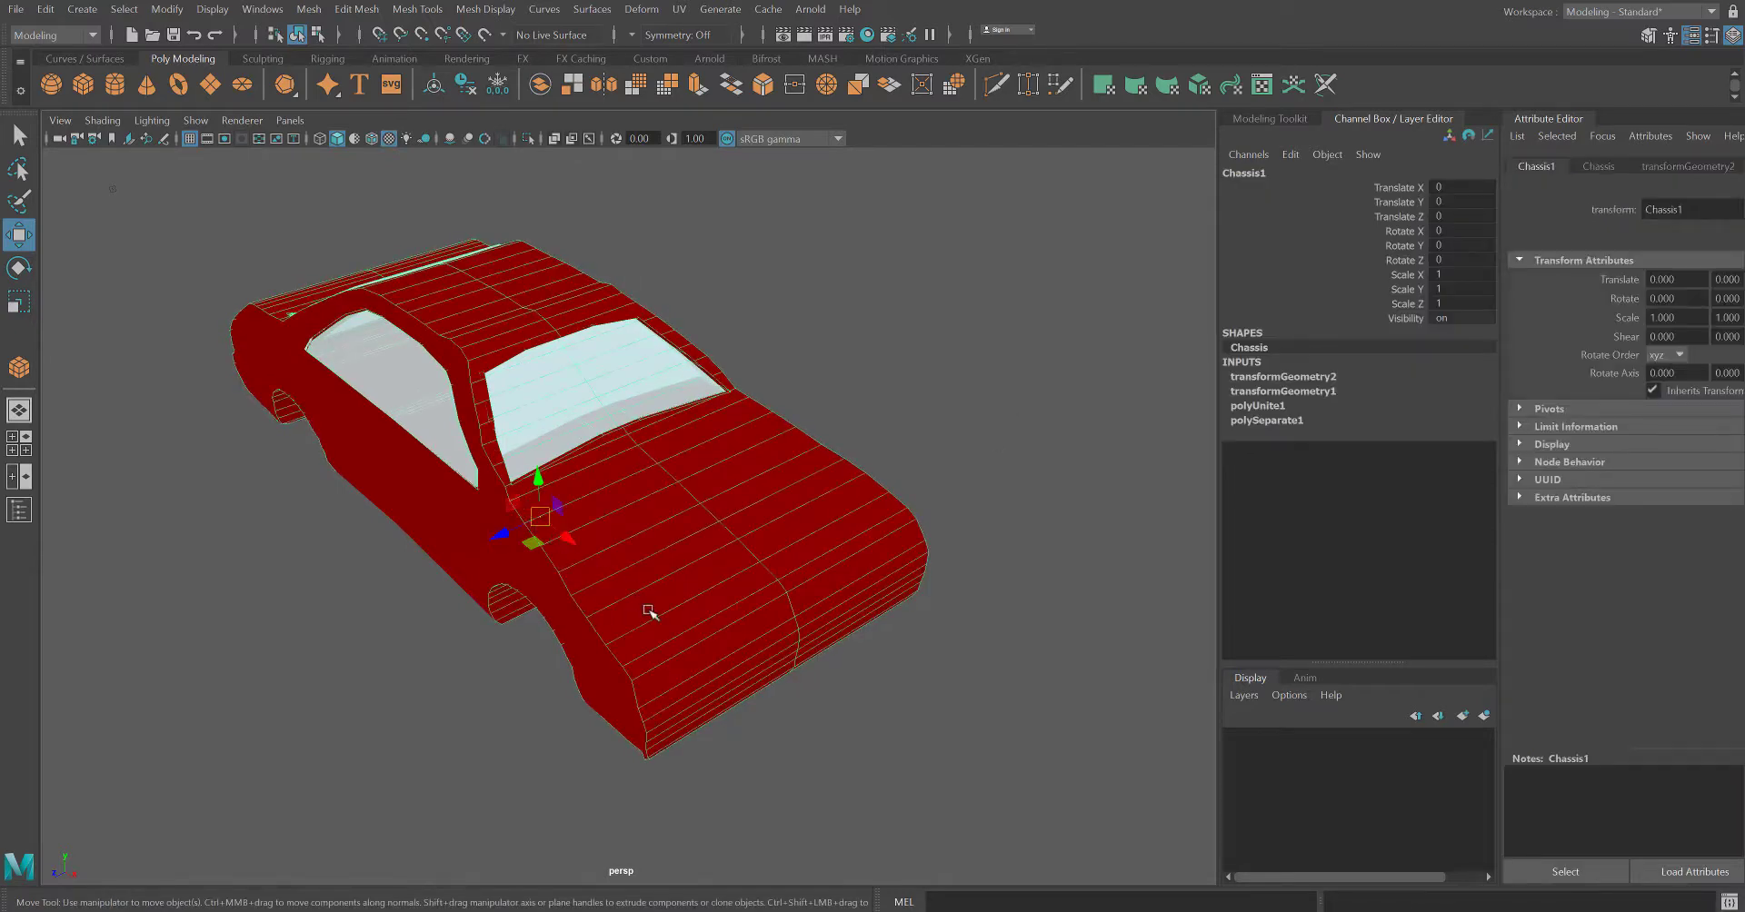
left_click(1447, 247)
type("-90")
key("Return")
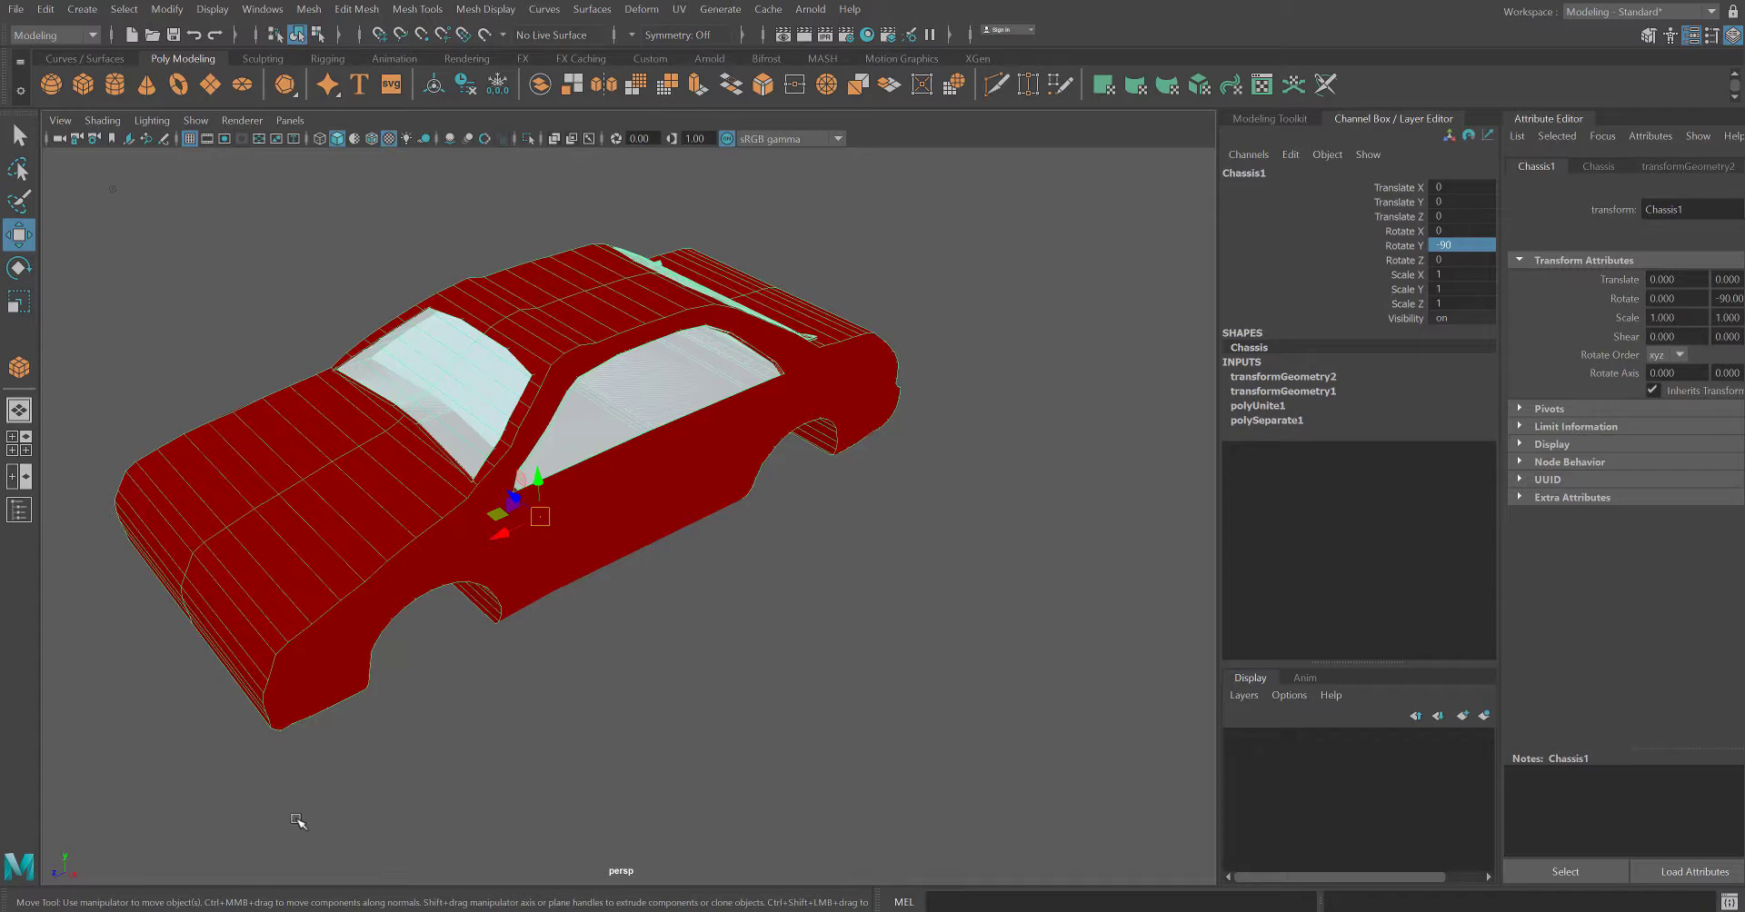
key("ctrl+z")
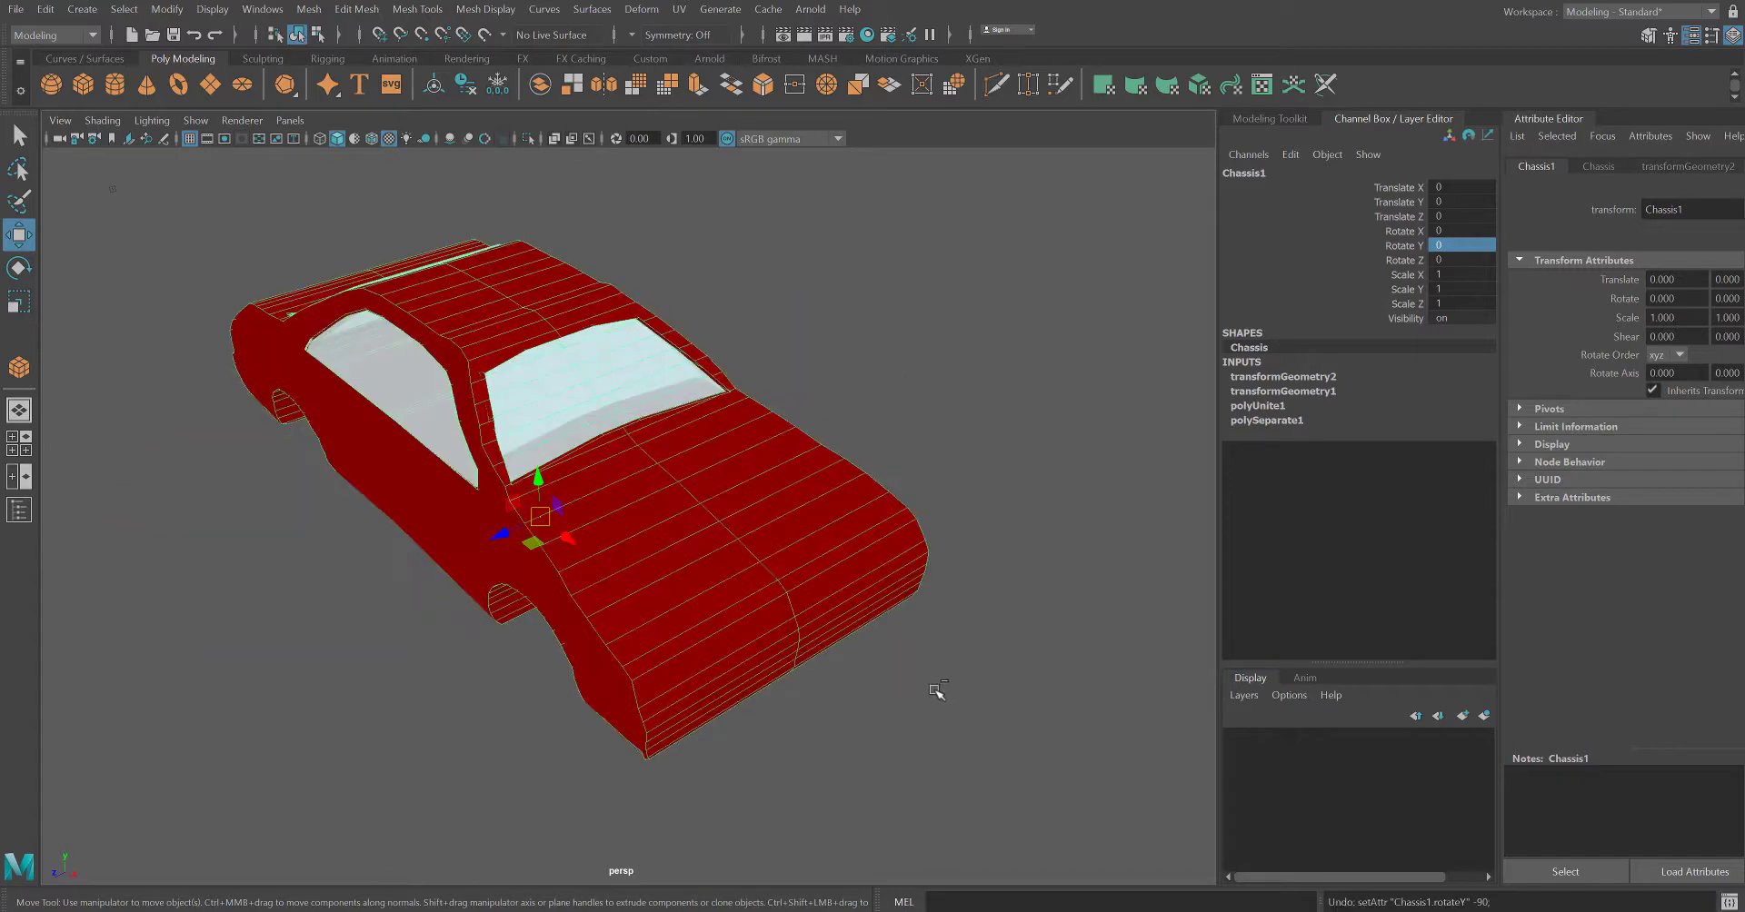
- Try a Rotate X value of -90 on the chassis
left_click(1452, 231)
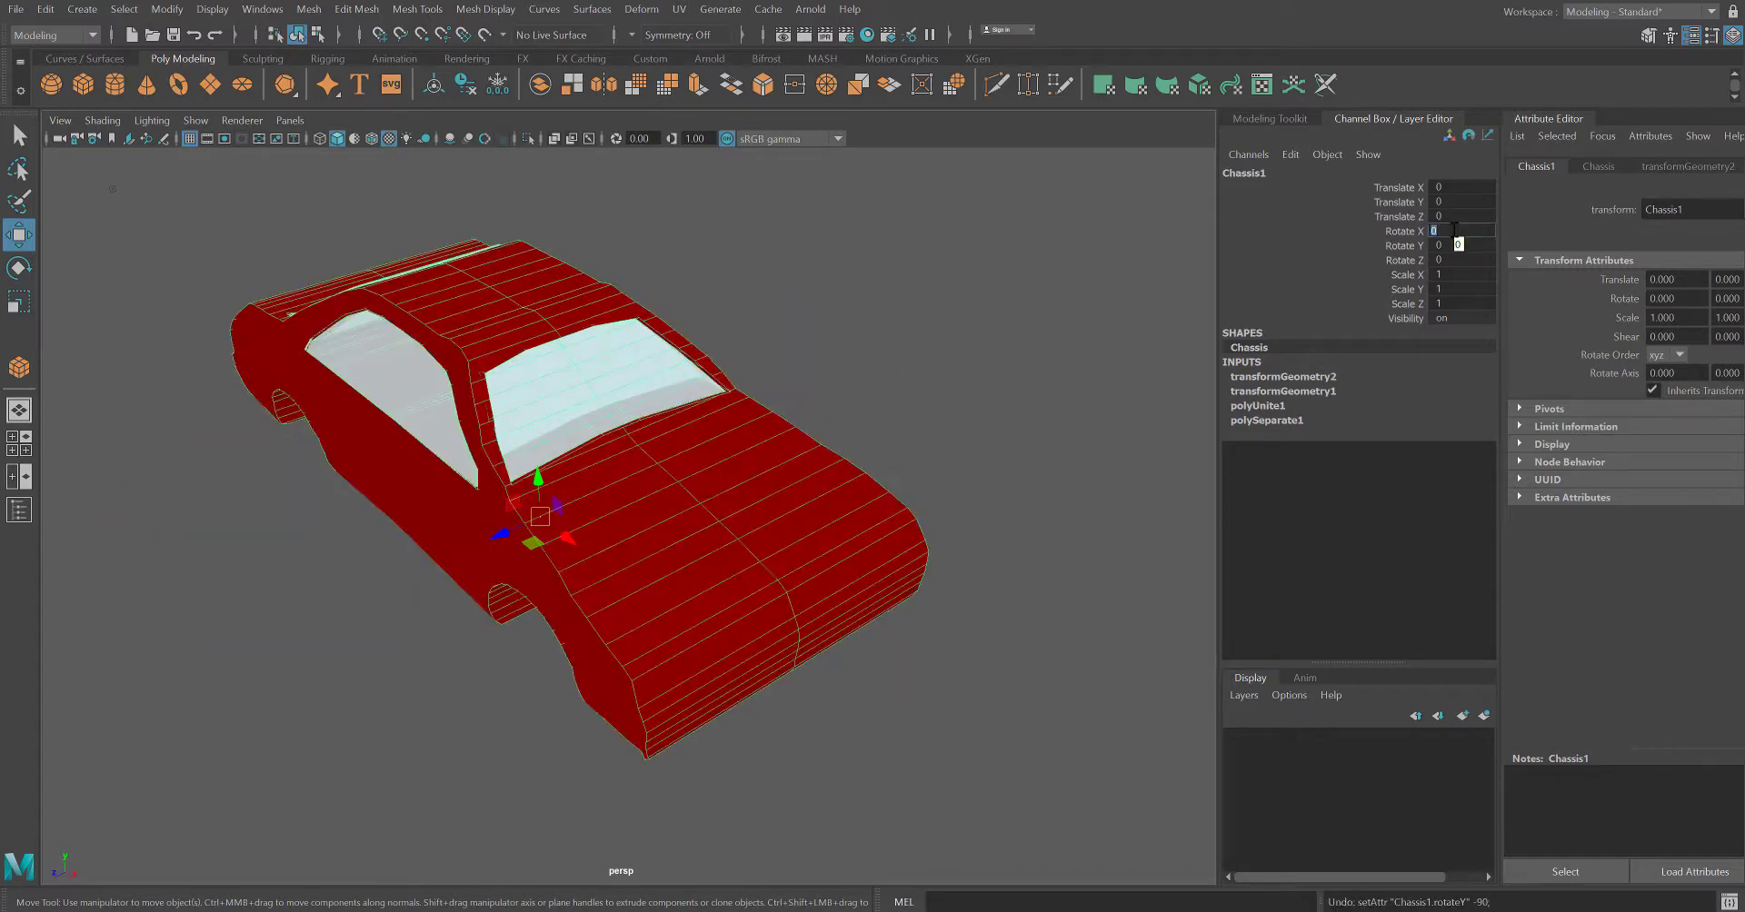
type("-90")
key("Return")
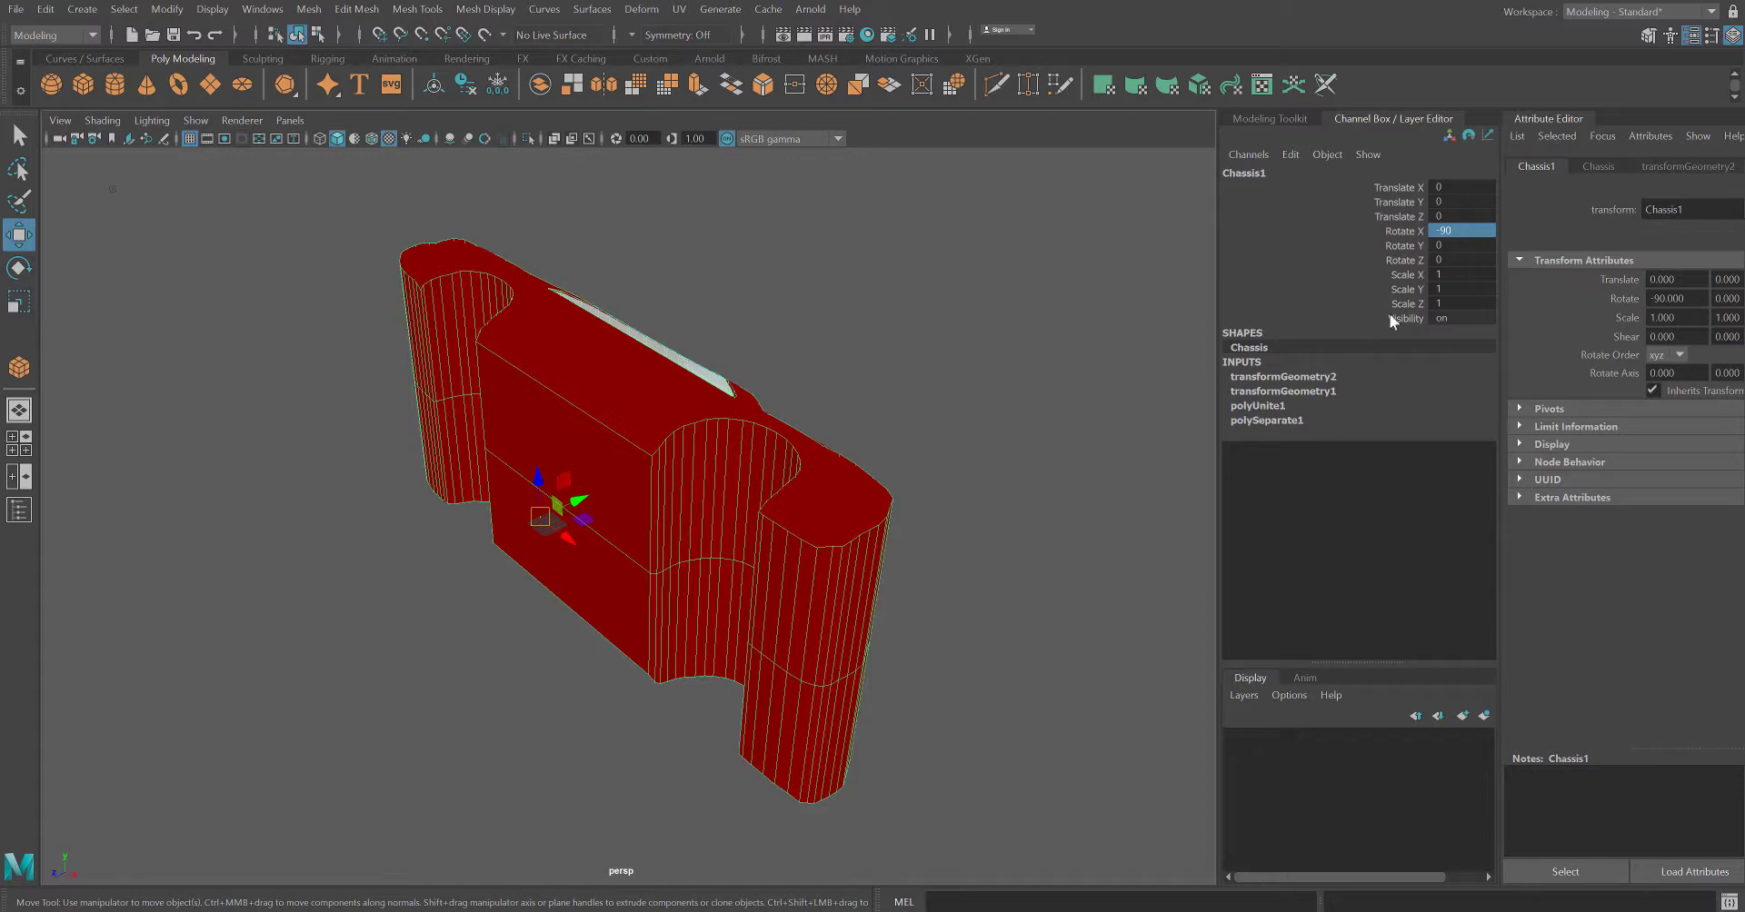
- Set the chassis's Rotate X to 90 and freeze its translate, rotate and scale transformations
left_click(1458, 230)
type("90")
key("Return")
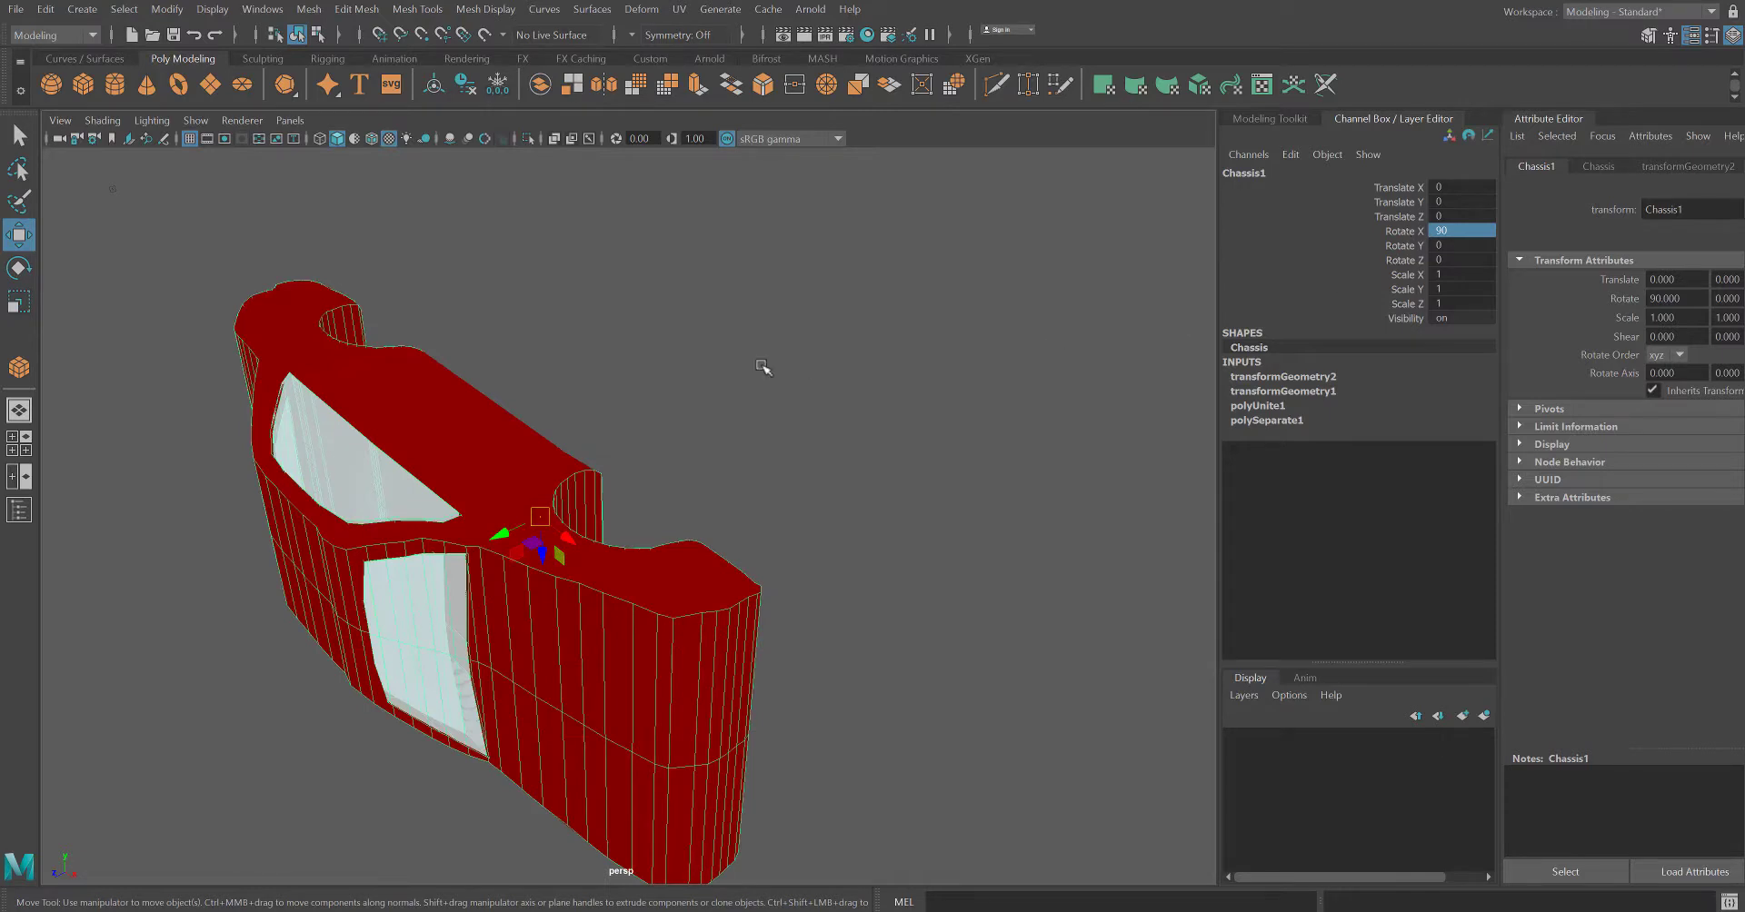
left_click(168, 11)
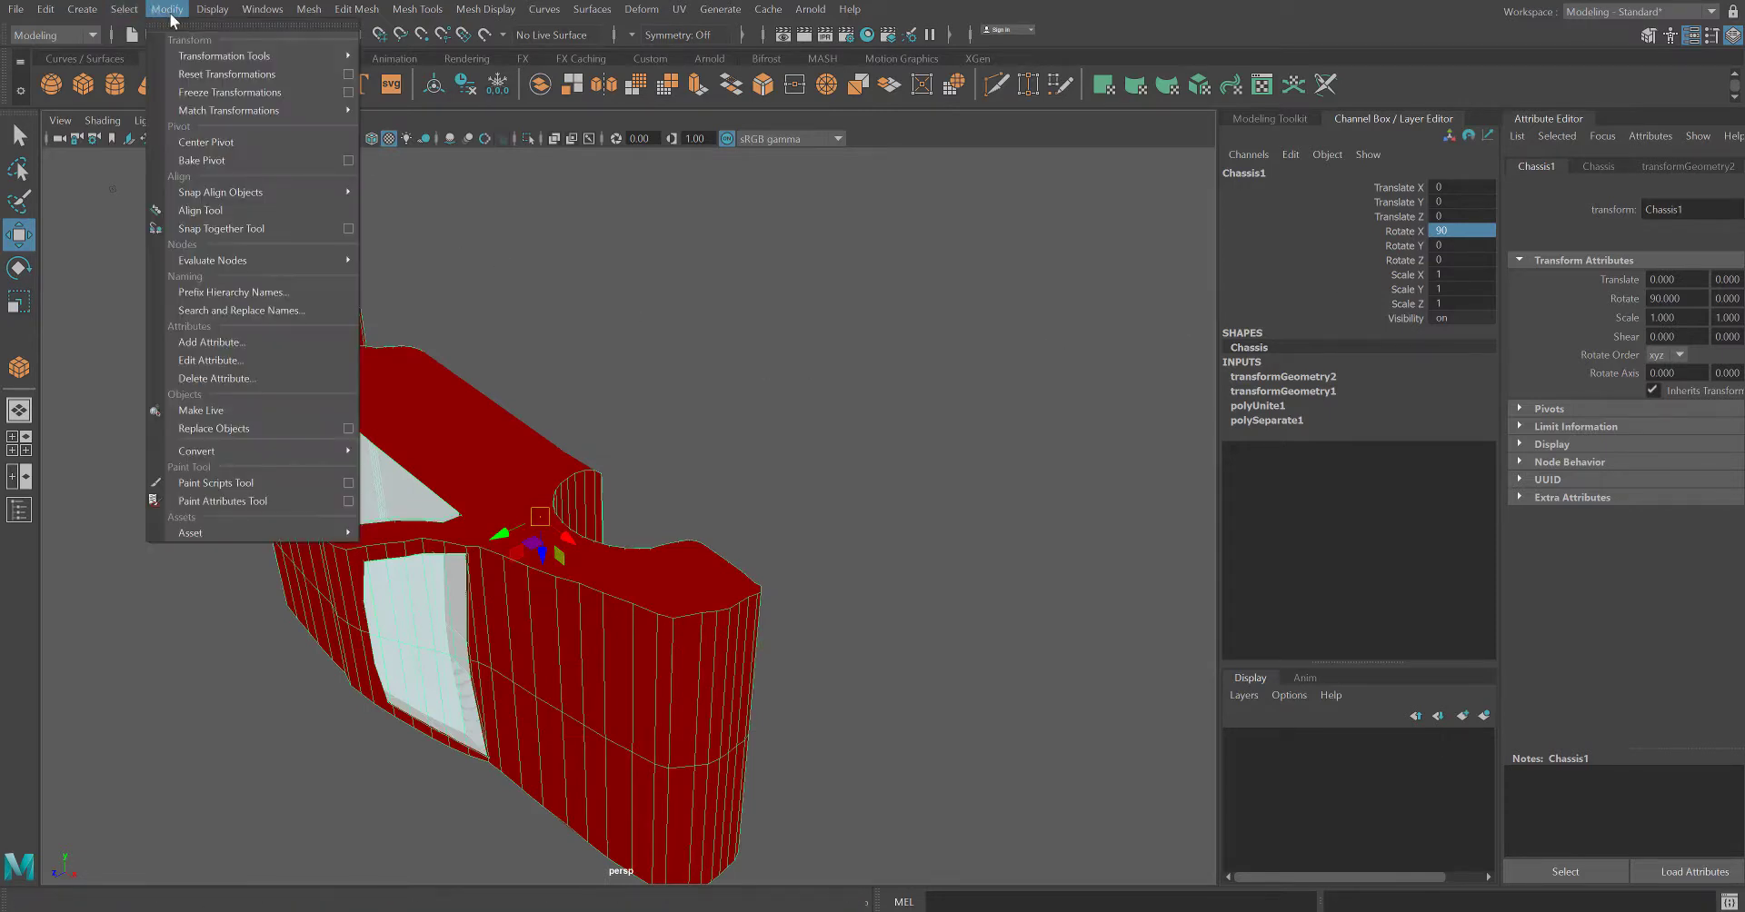
mouse_move(305, 112)
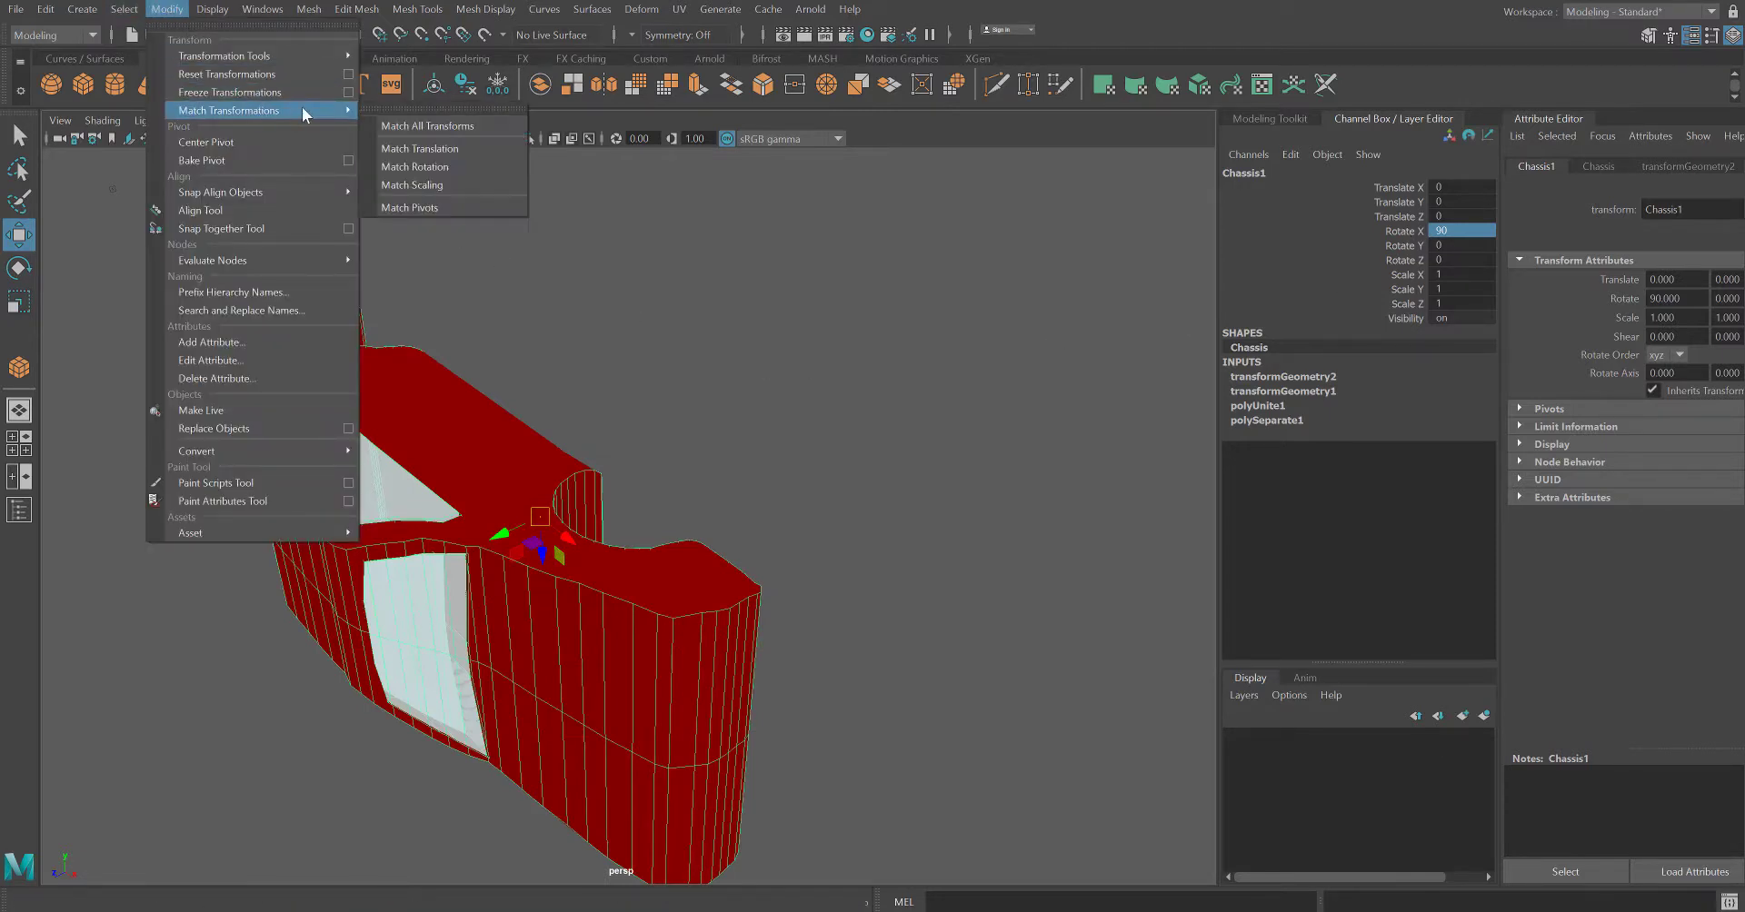
left_click(348, 92)
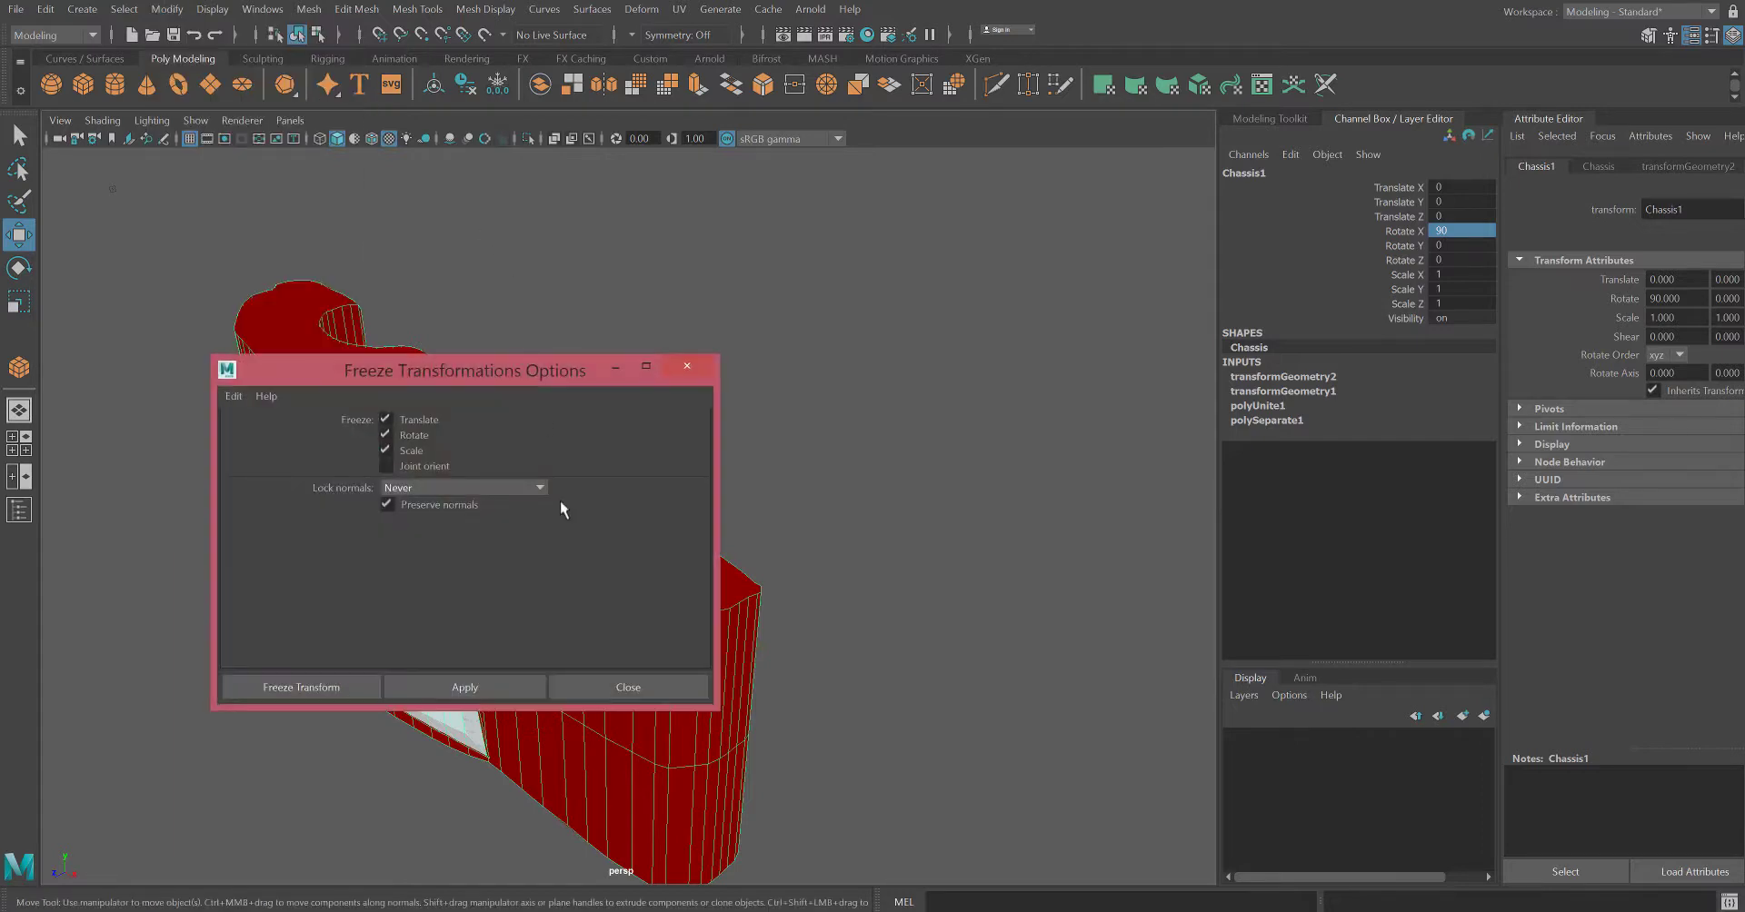
left_click(300, 687)
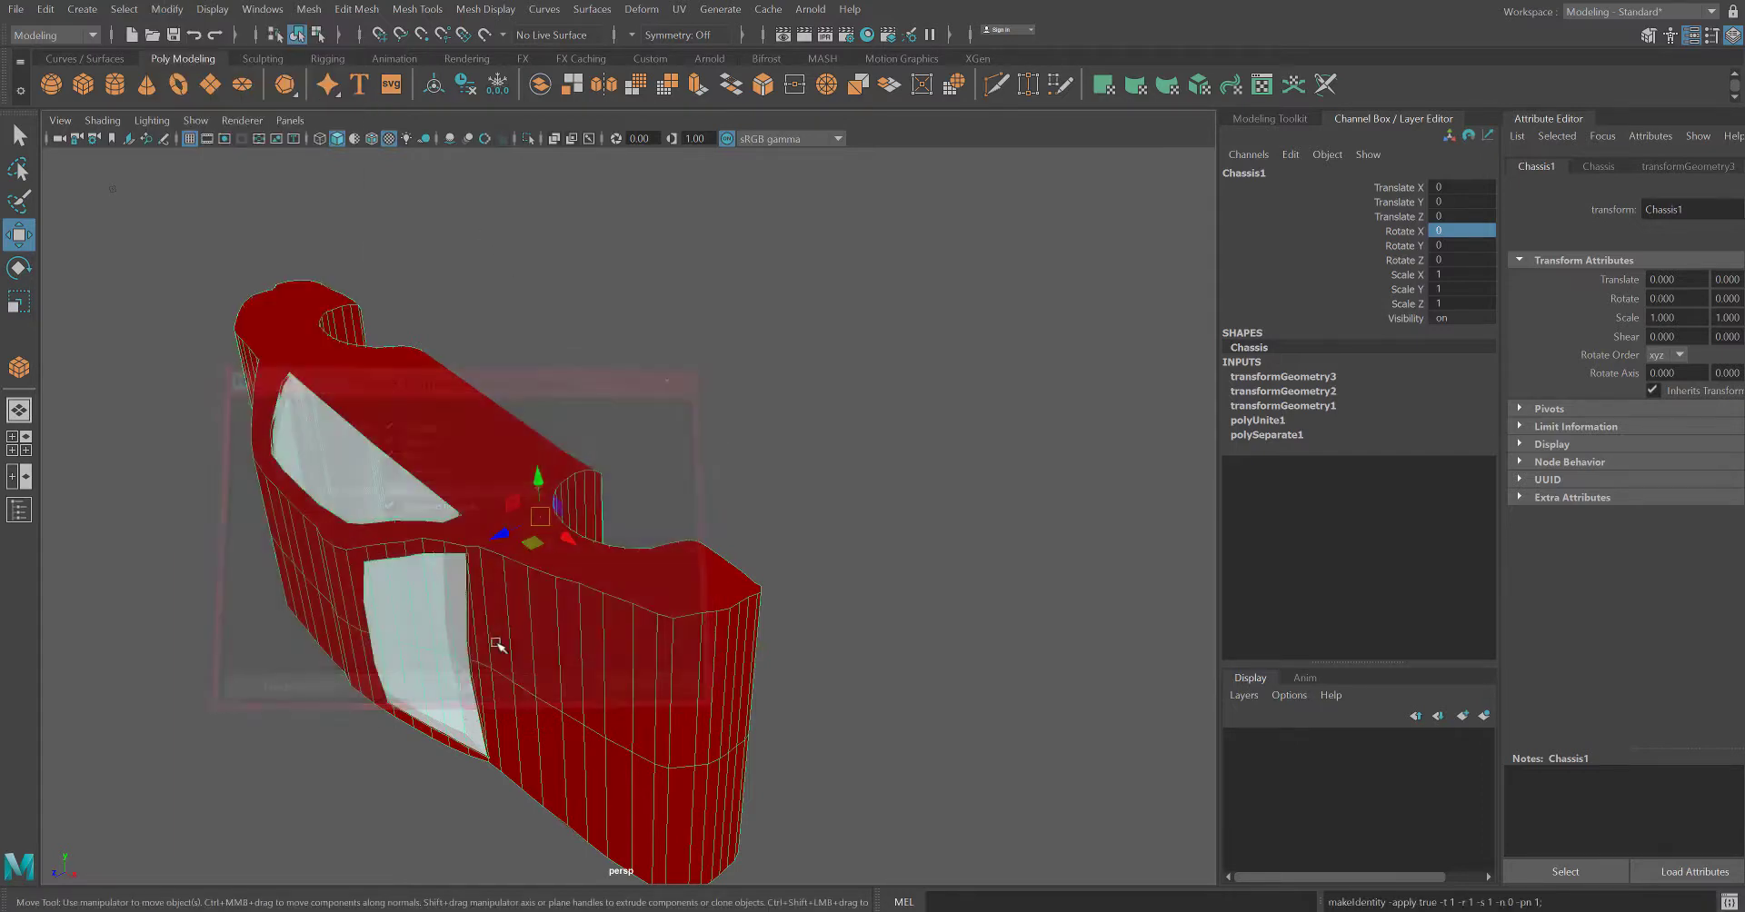
- Set the chassis's Rotate X to -90 to stand the car body upright
left_click(1455, 232)
type("-9")
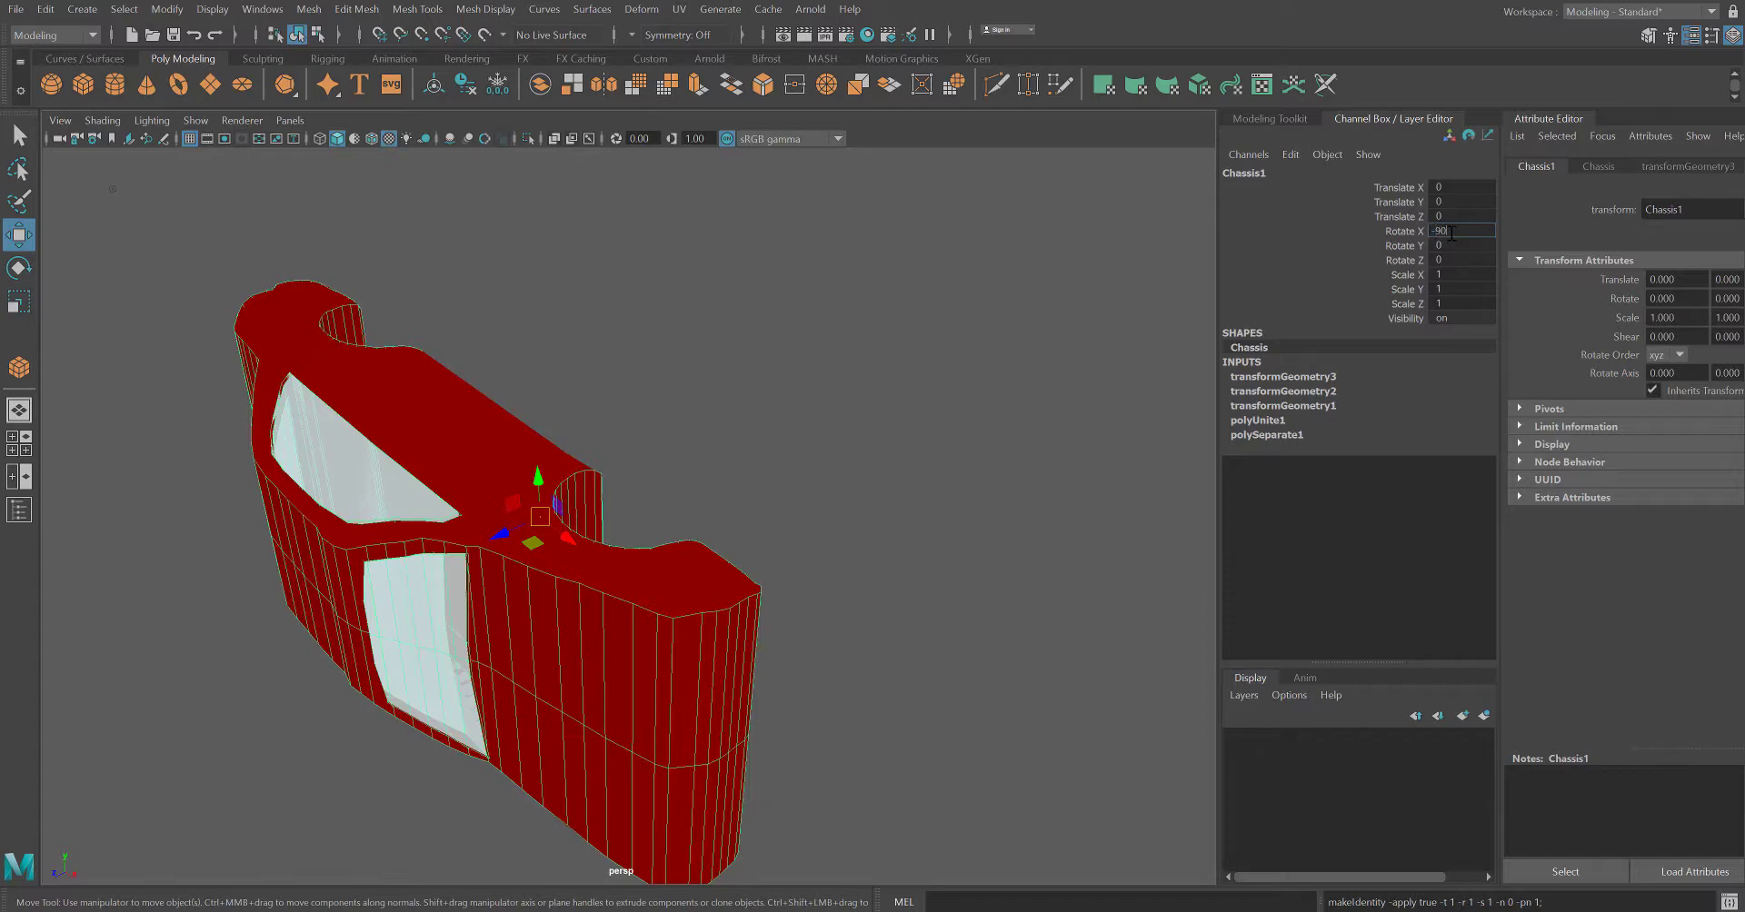
key("Return")
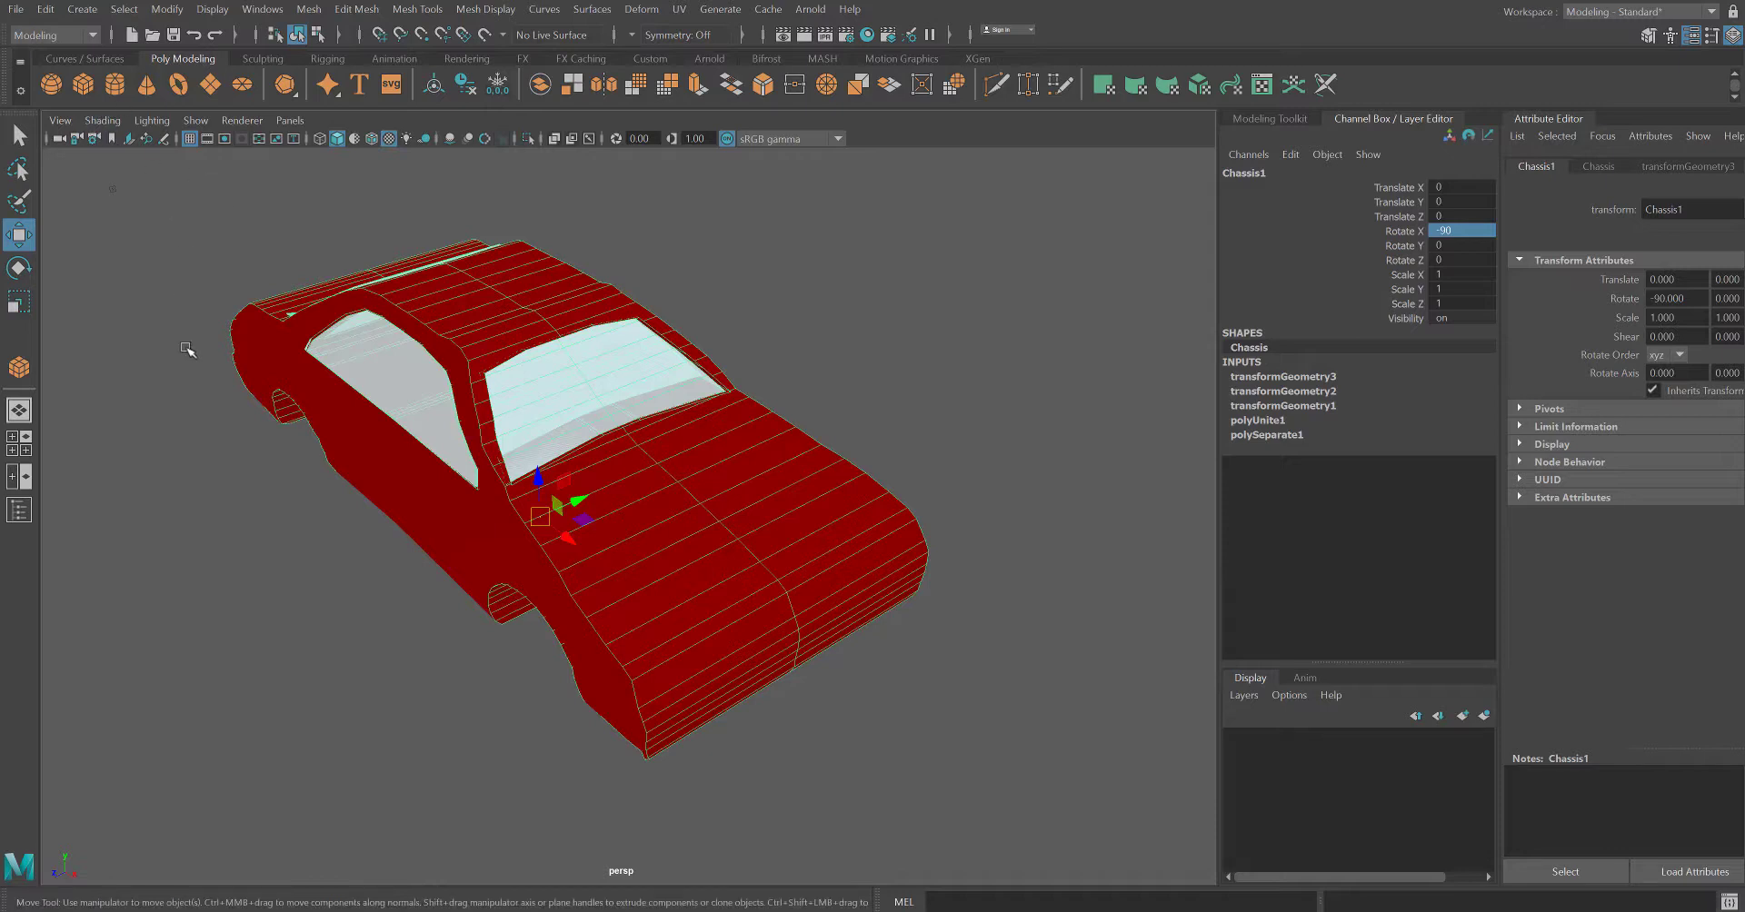
- Create a polygon cylinder beside the rear of the car and rename its input node as frontleft
left_click(113, 85)
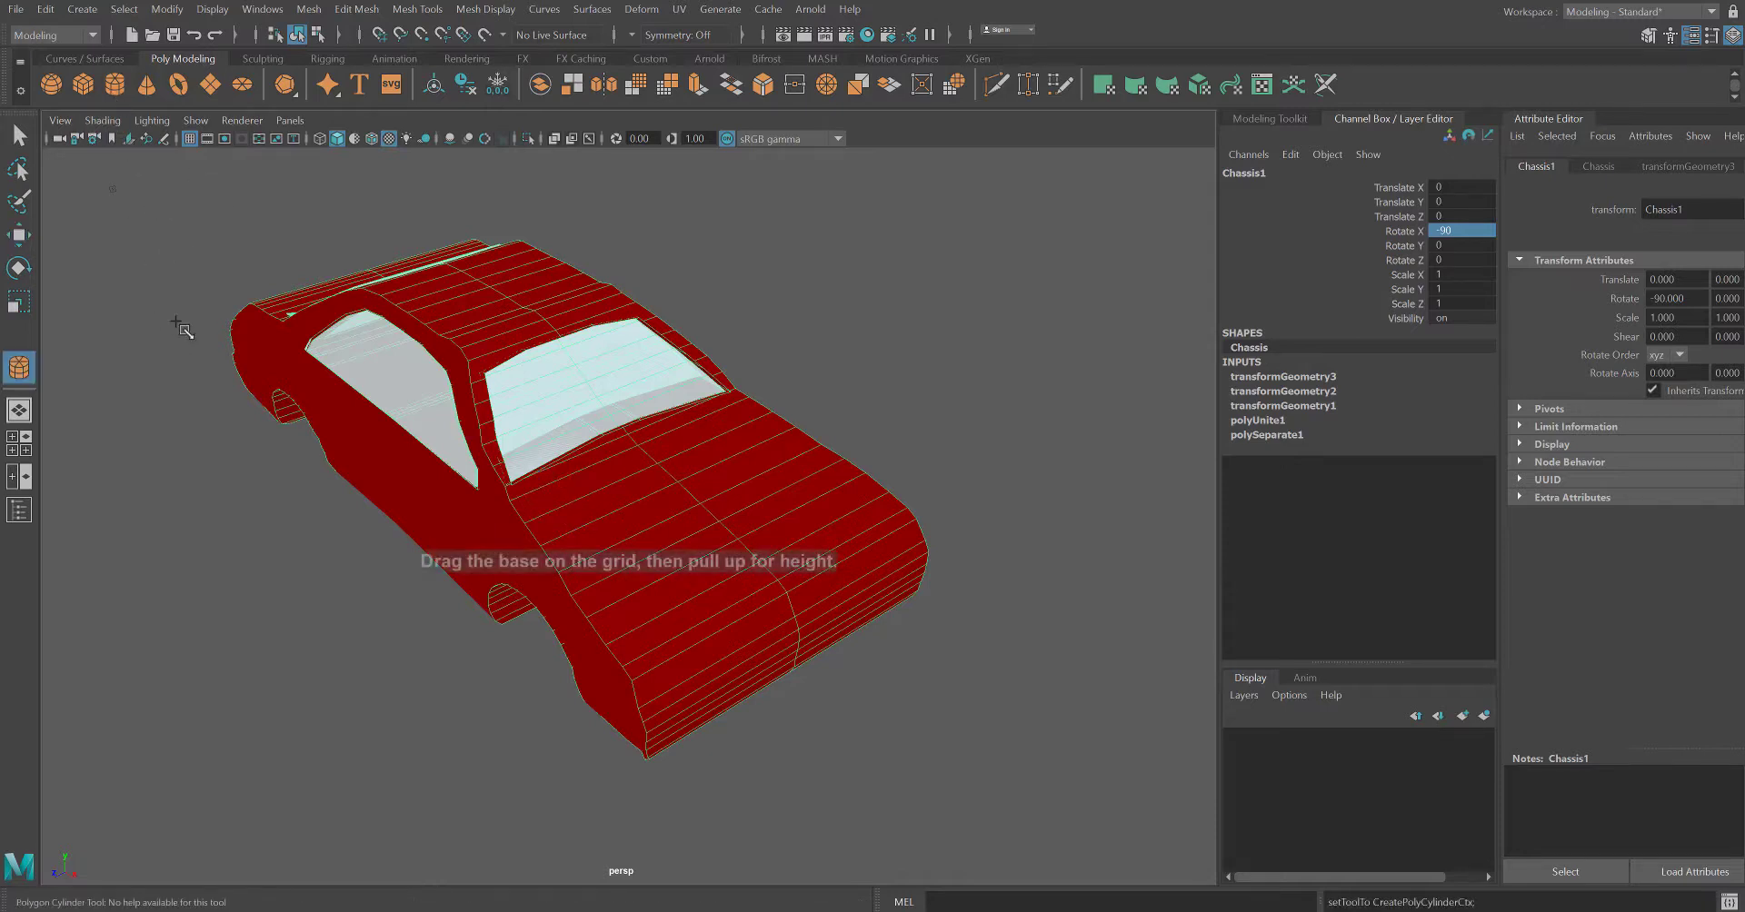
left_click(249, 469)
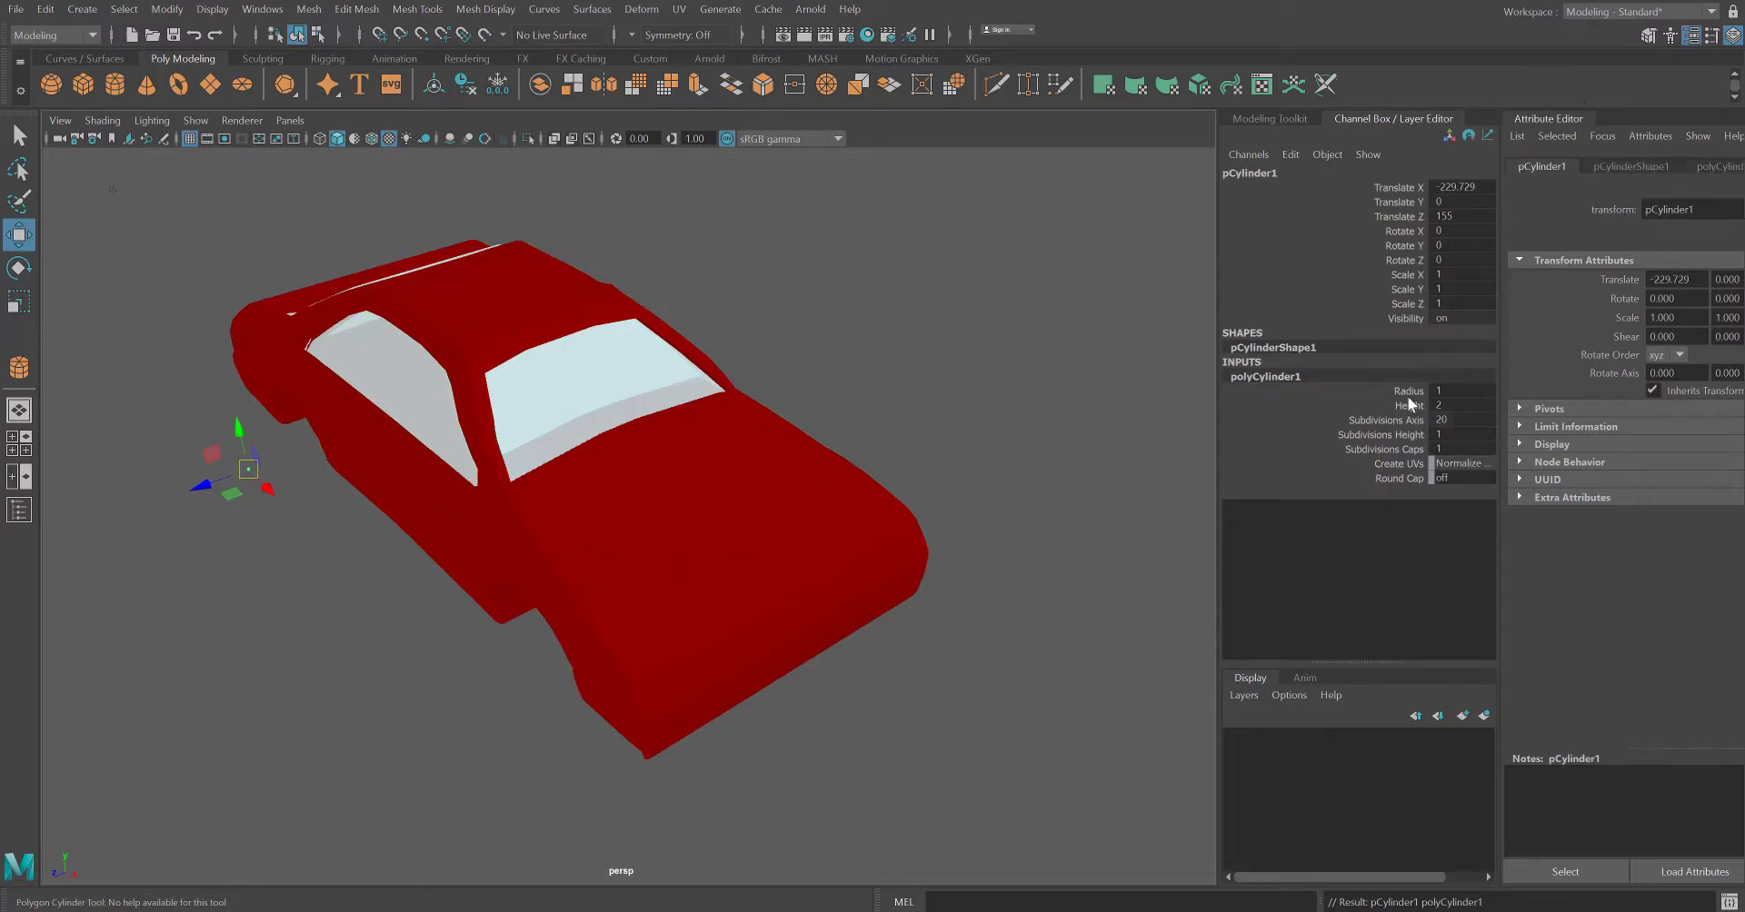
double_click(1273, 376)
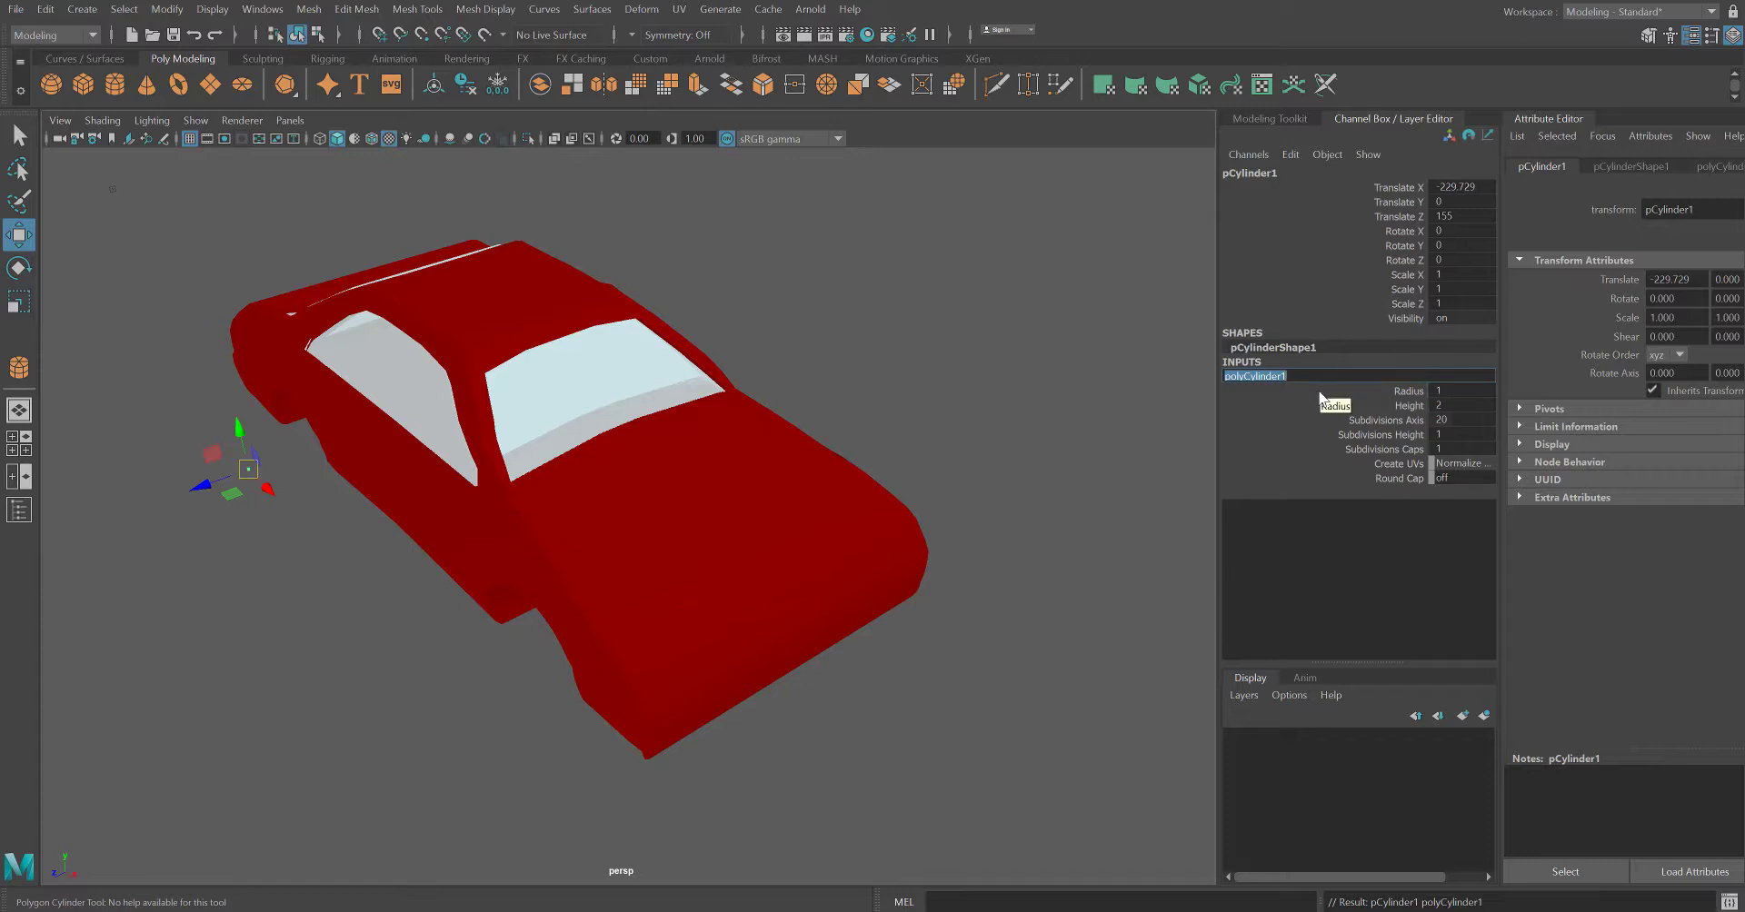
type("frontleft")
key("Return")
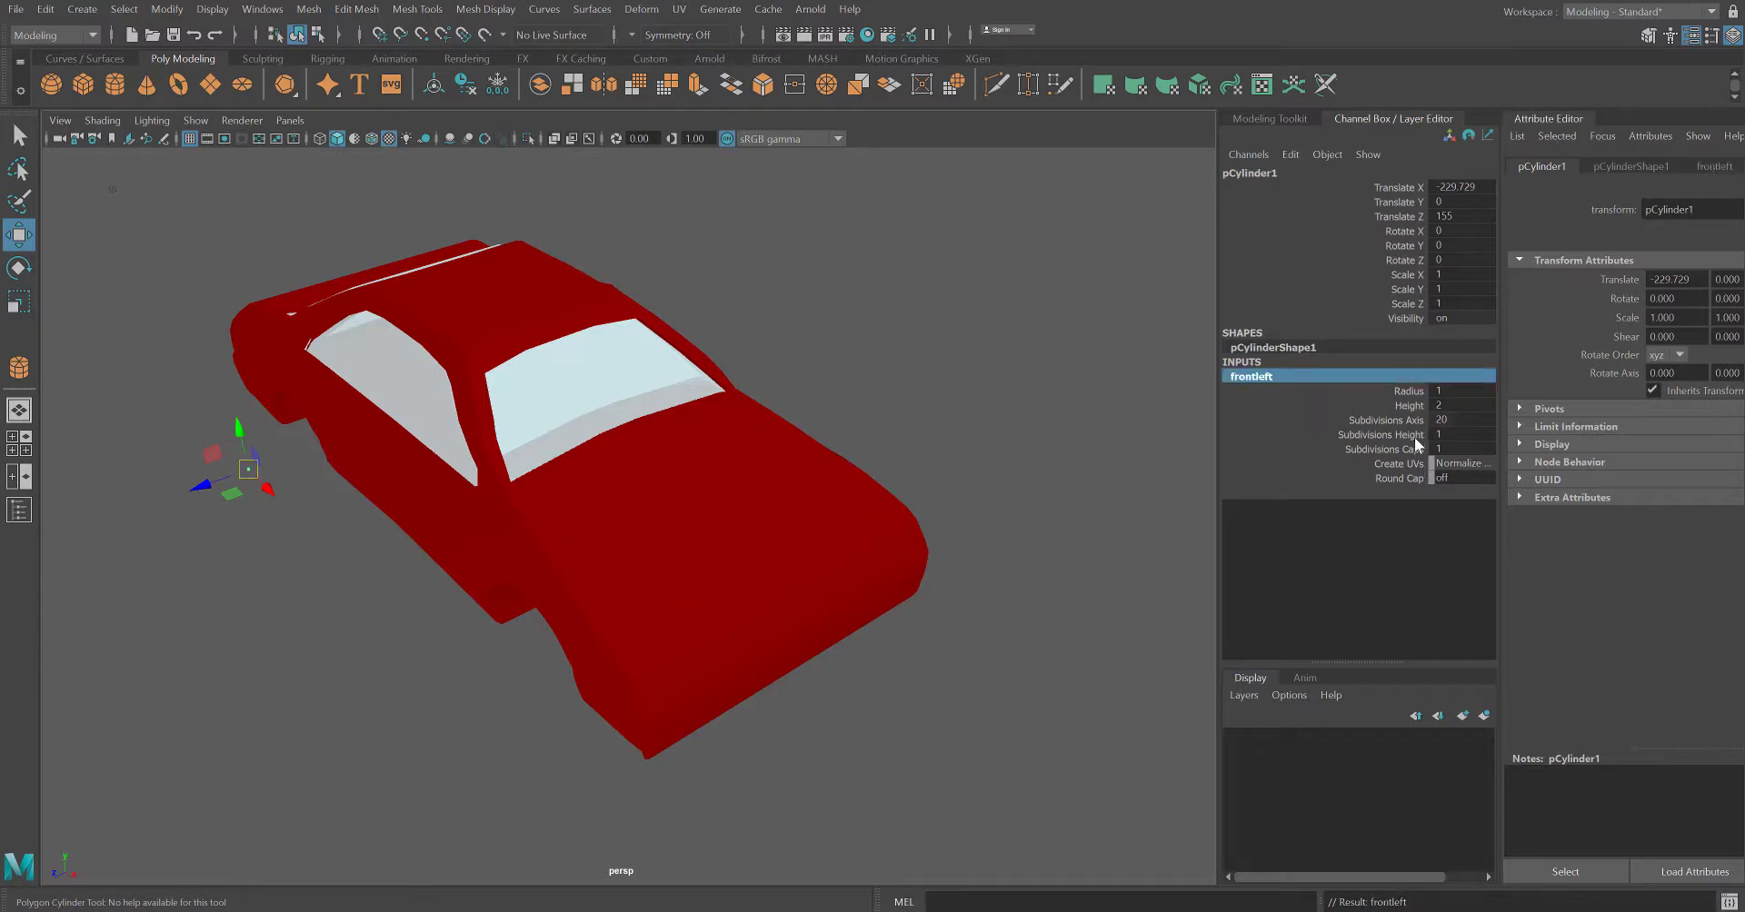
- Set the wheel cylinder's radius to 50 and its height to 30
left_click(1457, 391)
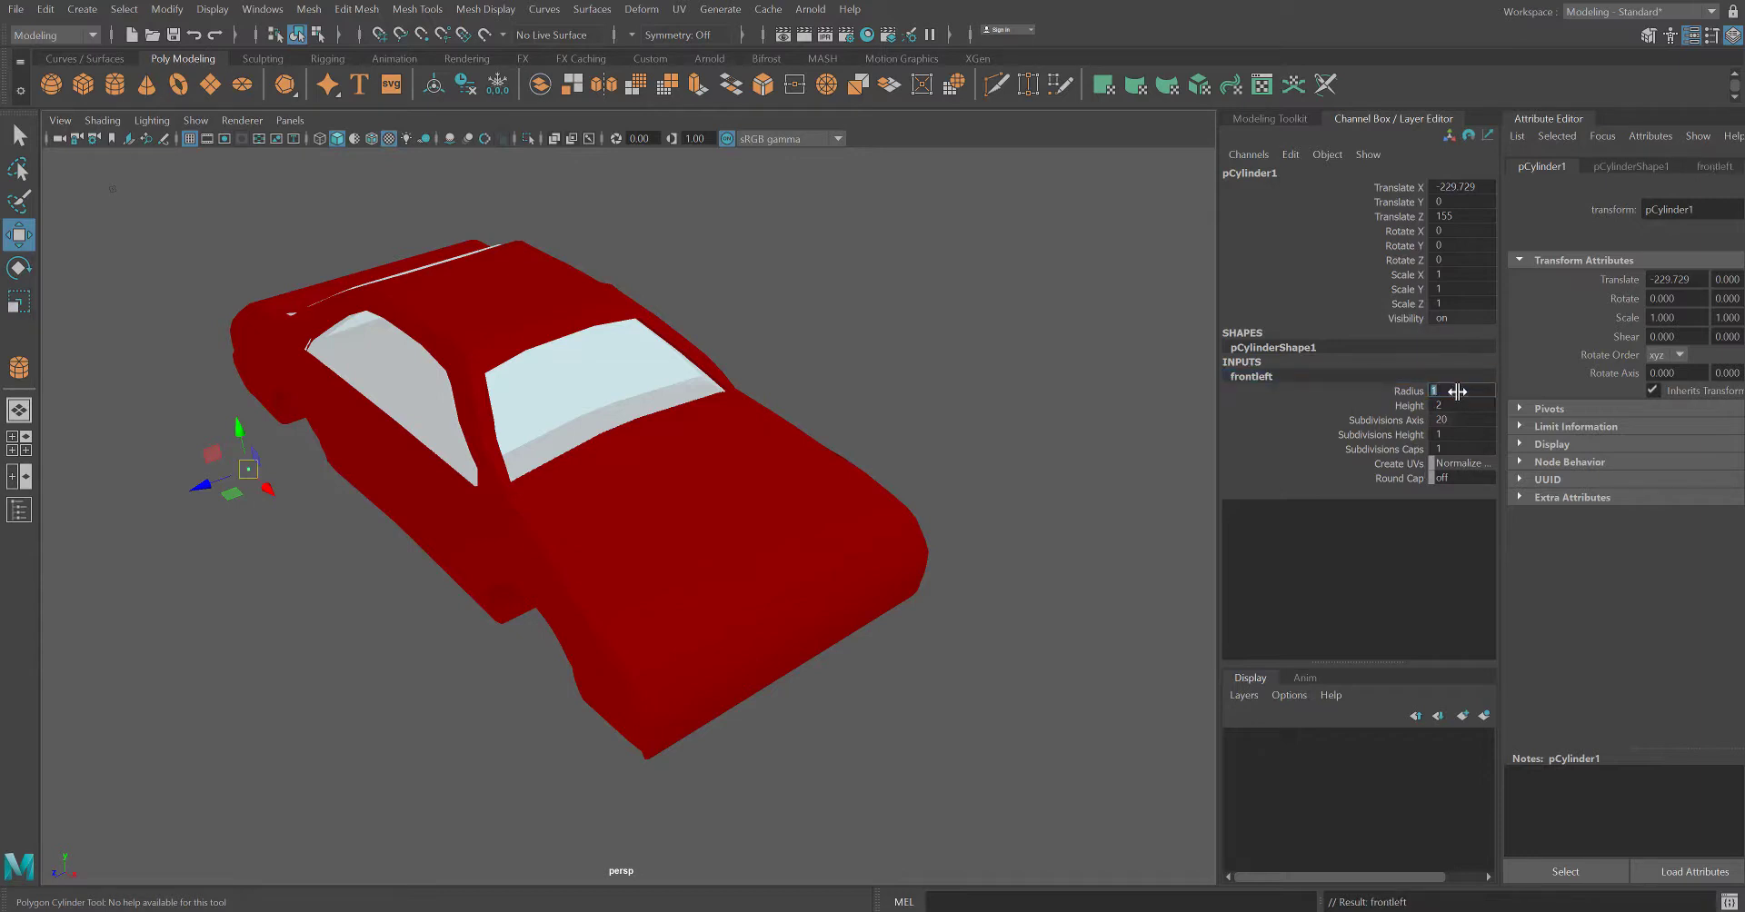
type("50")
key("Return")
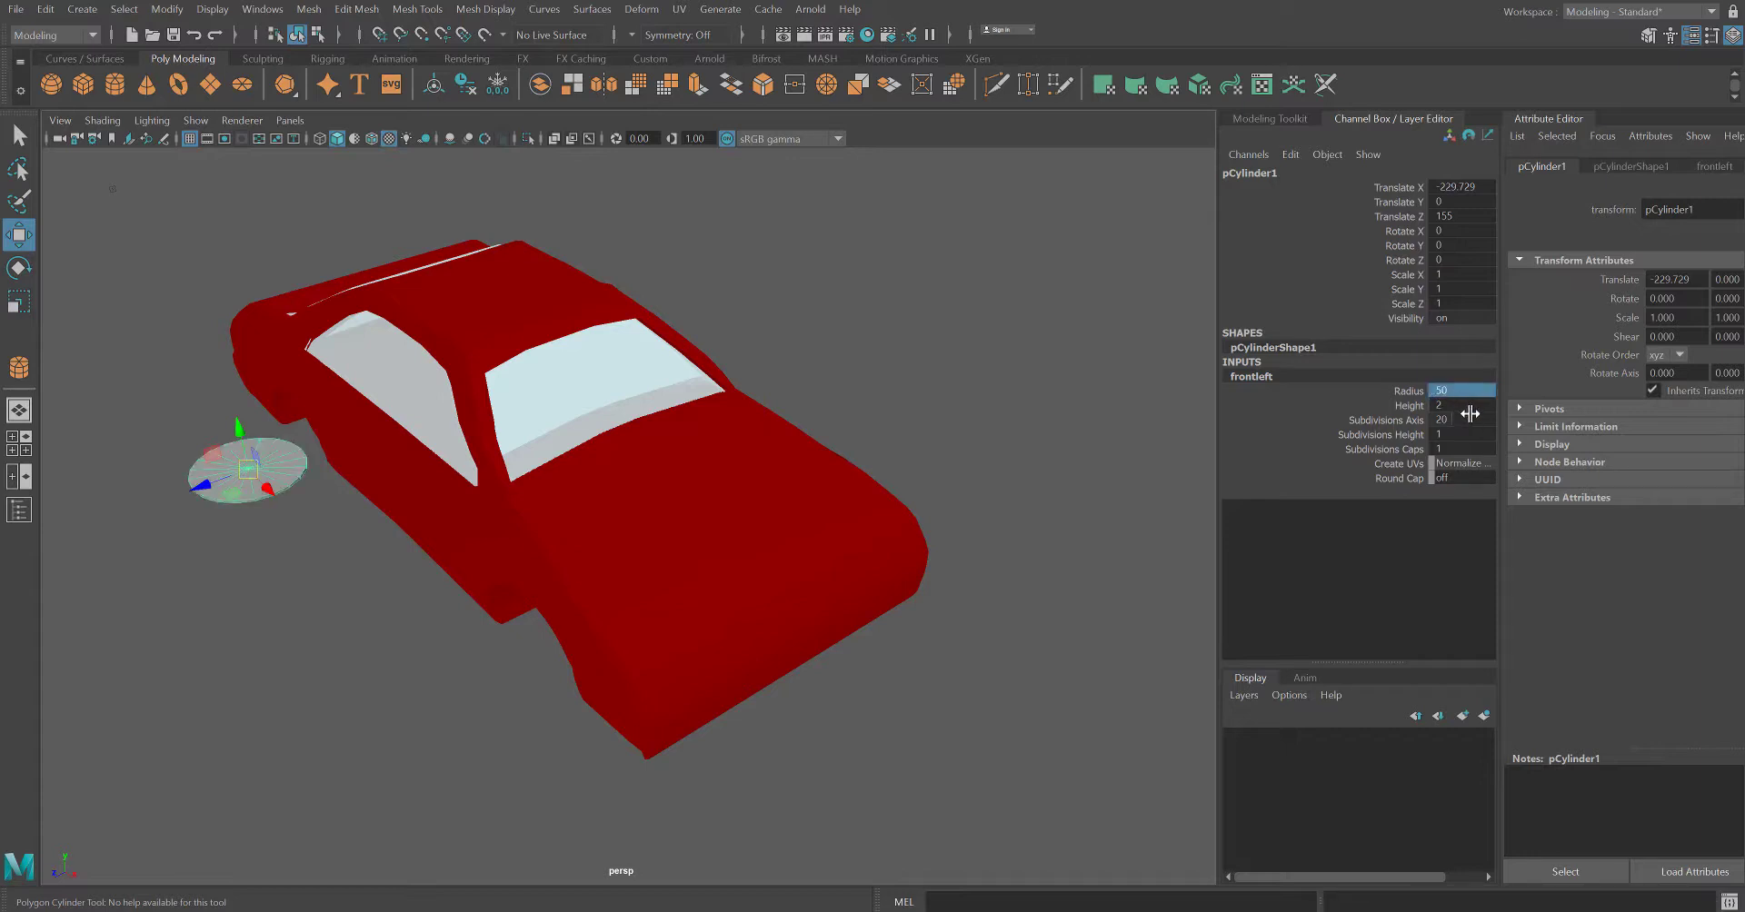
left_click(1464, 406)
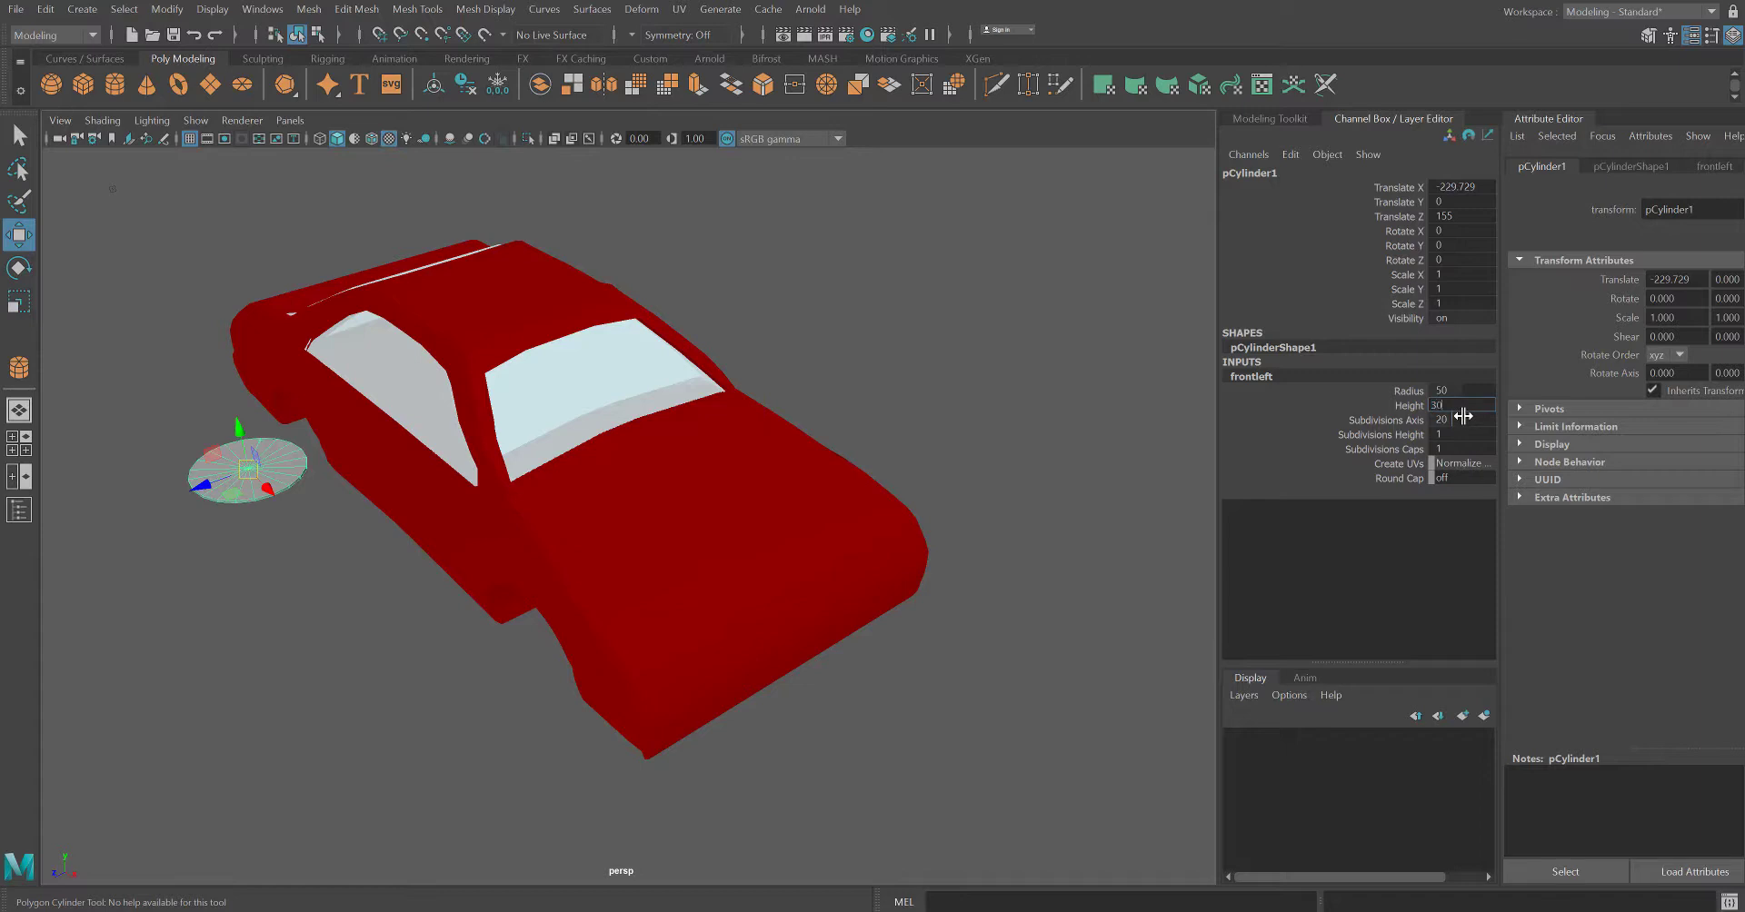
key("Return")
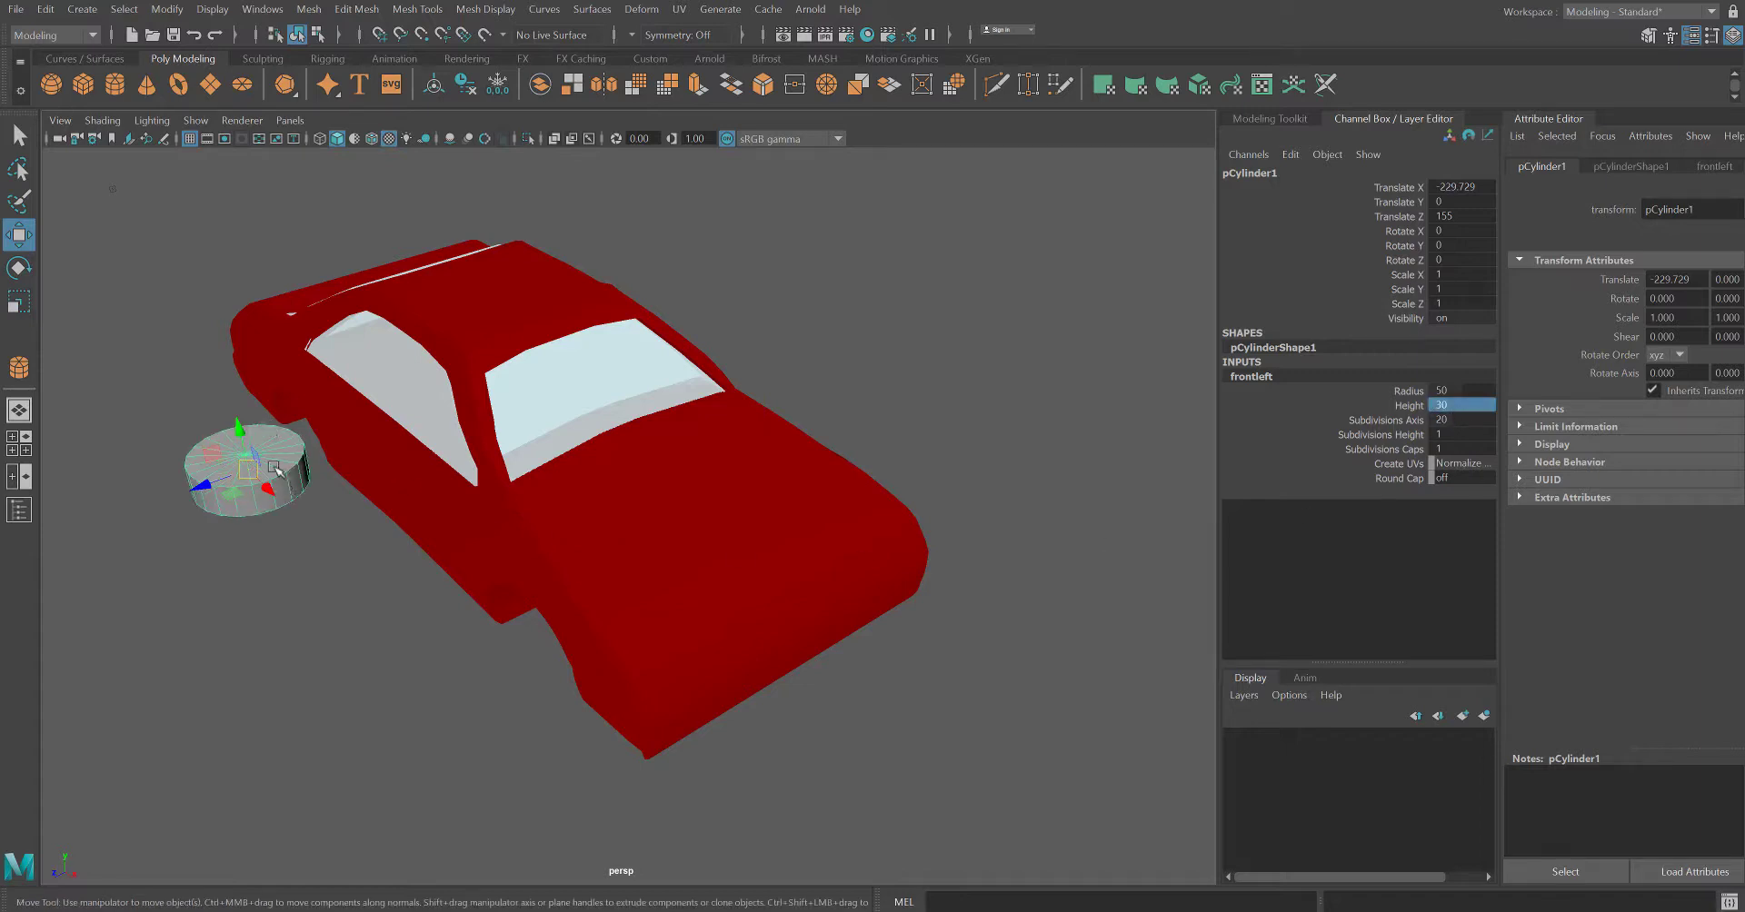
- Rotate the wheel cylinder upright with a Rotate X value of -90
key("e")
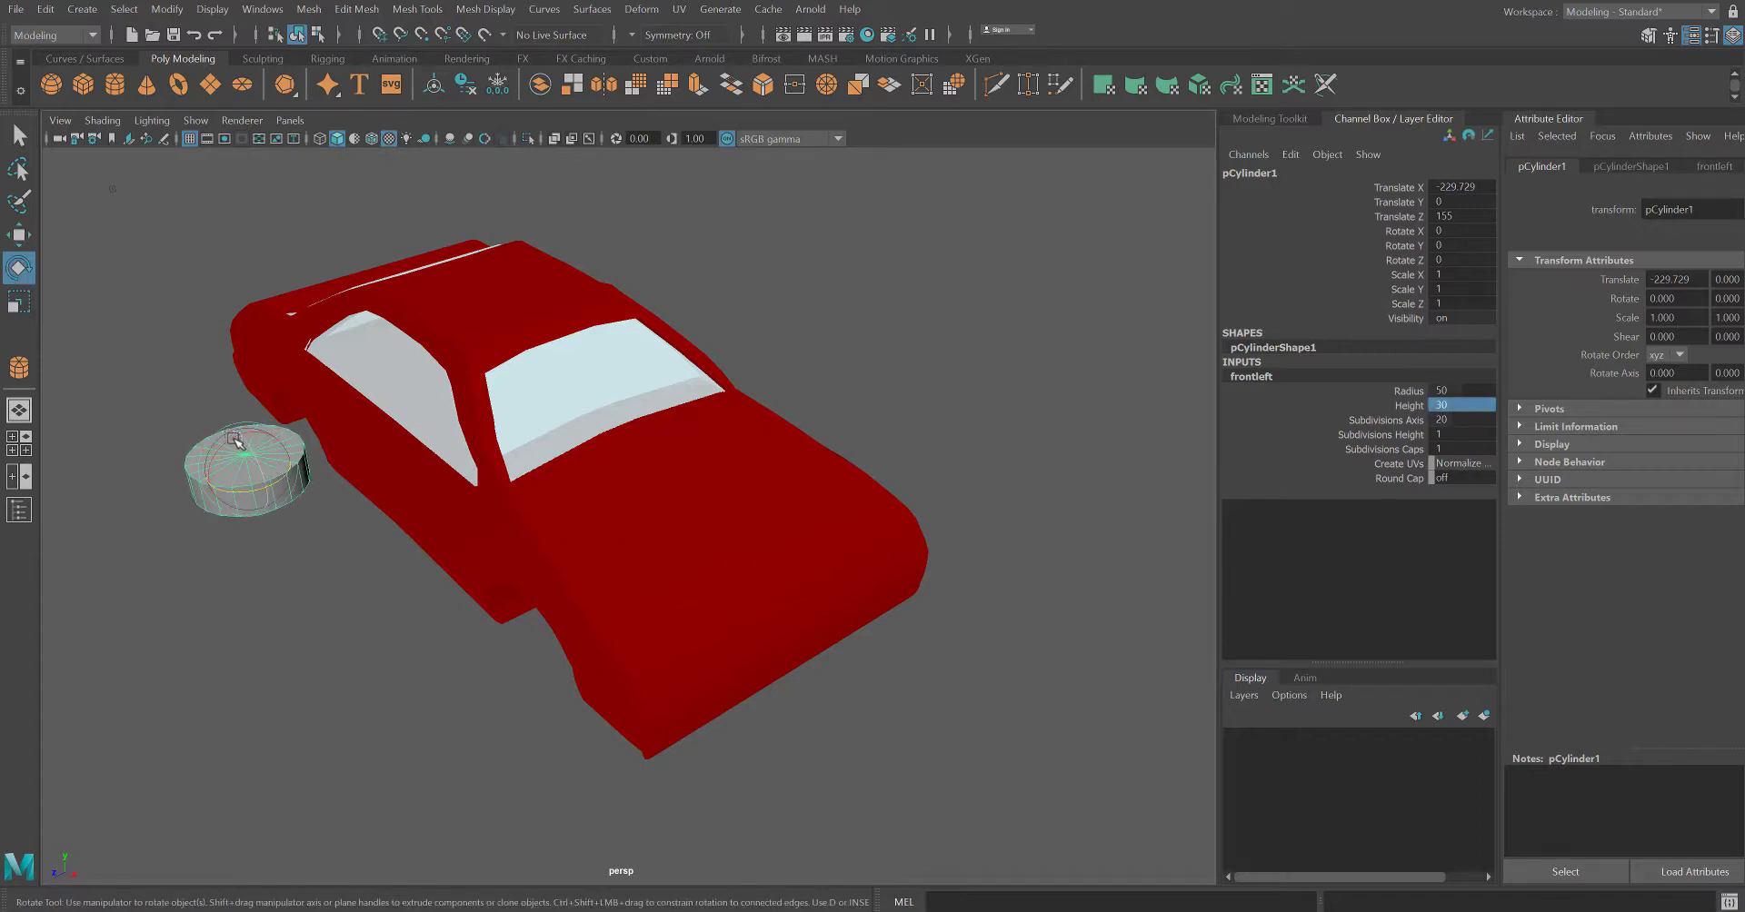
left_click_drag(234, 442, 305, 441)
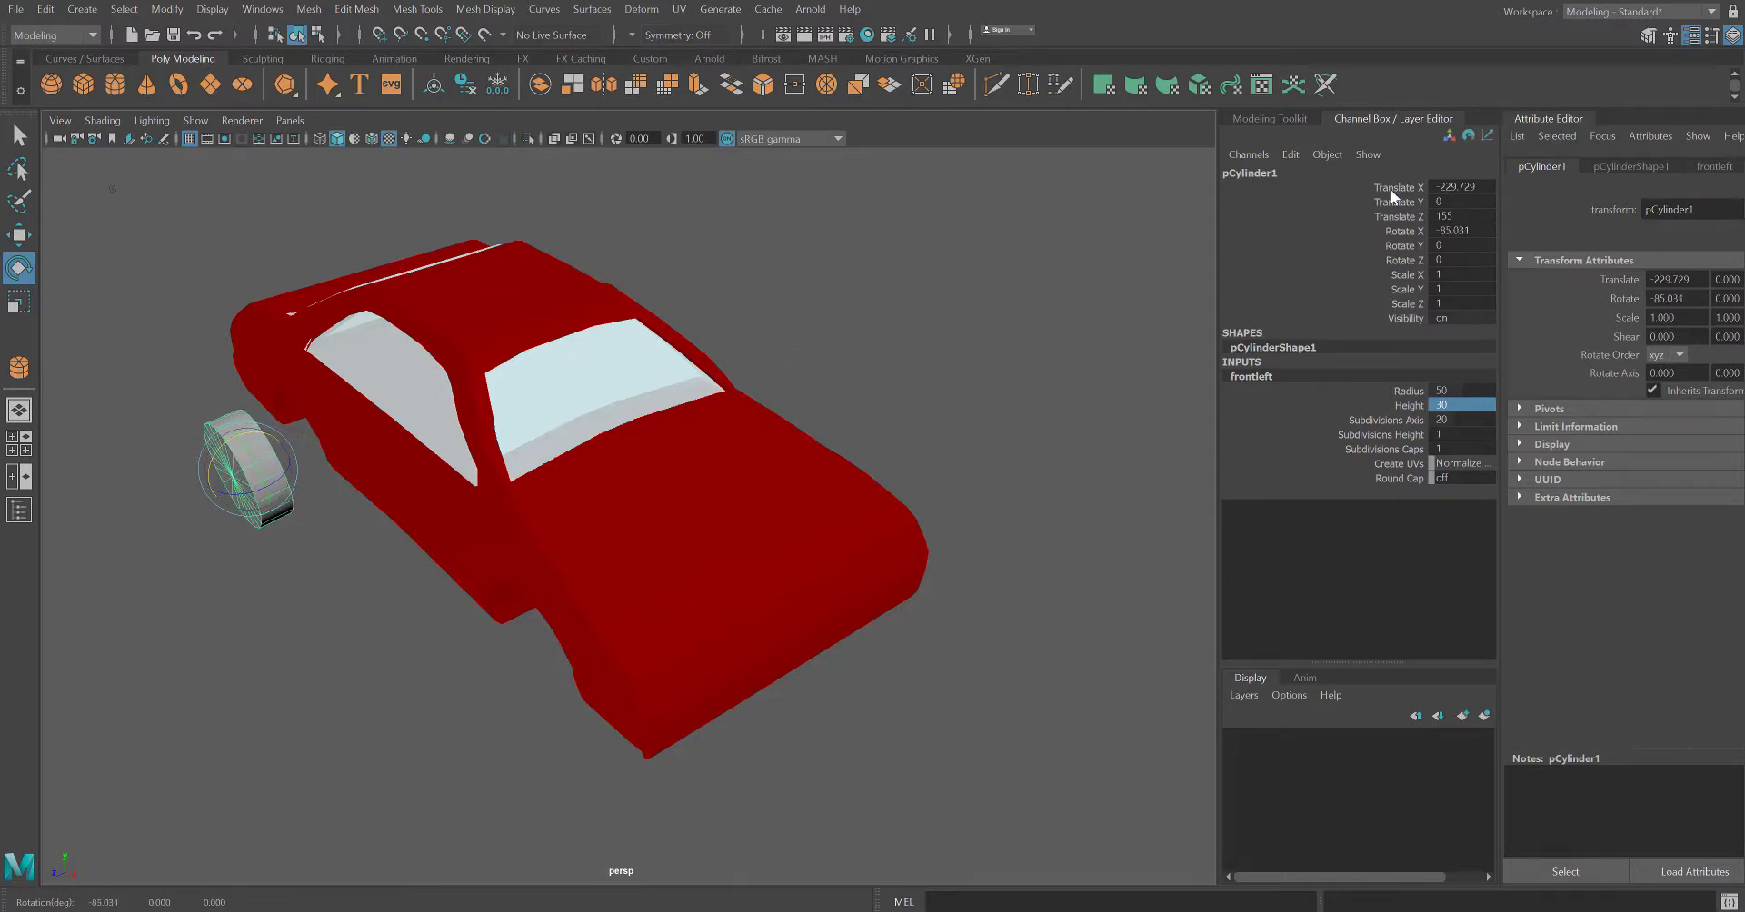
double_click(1457, 231)
type("-9")
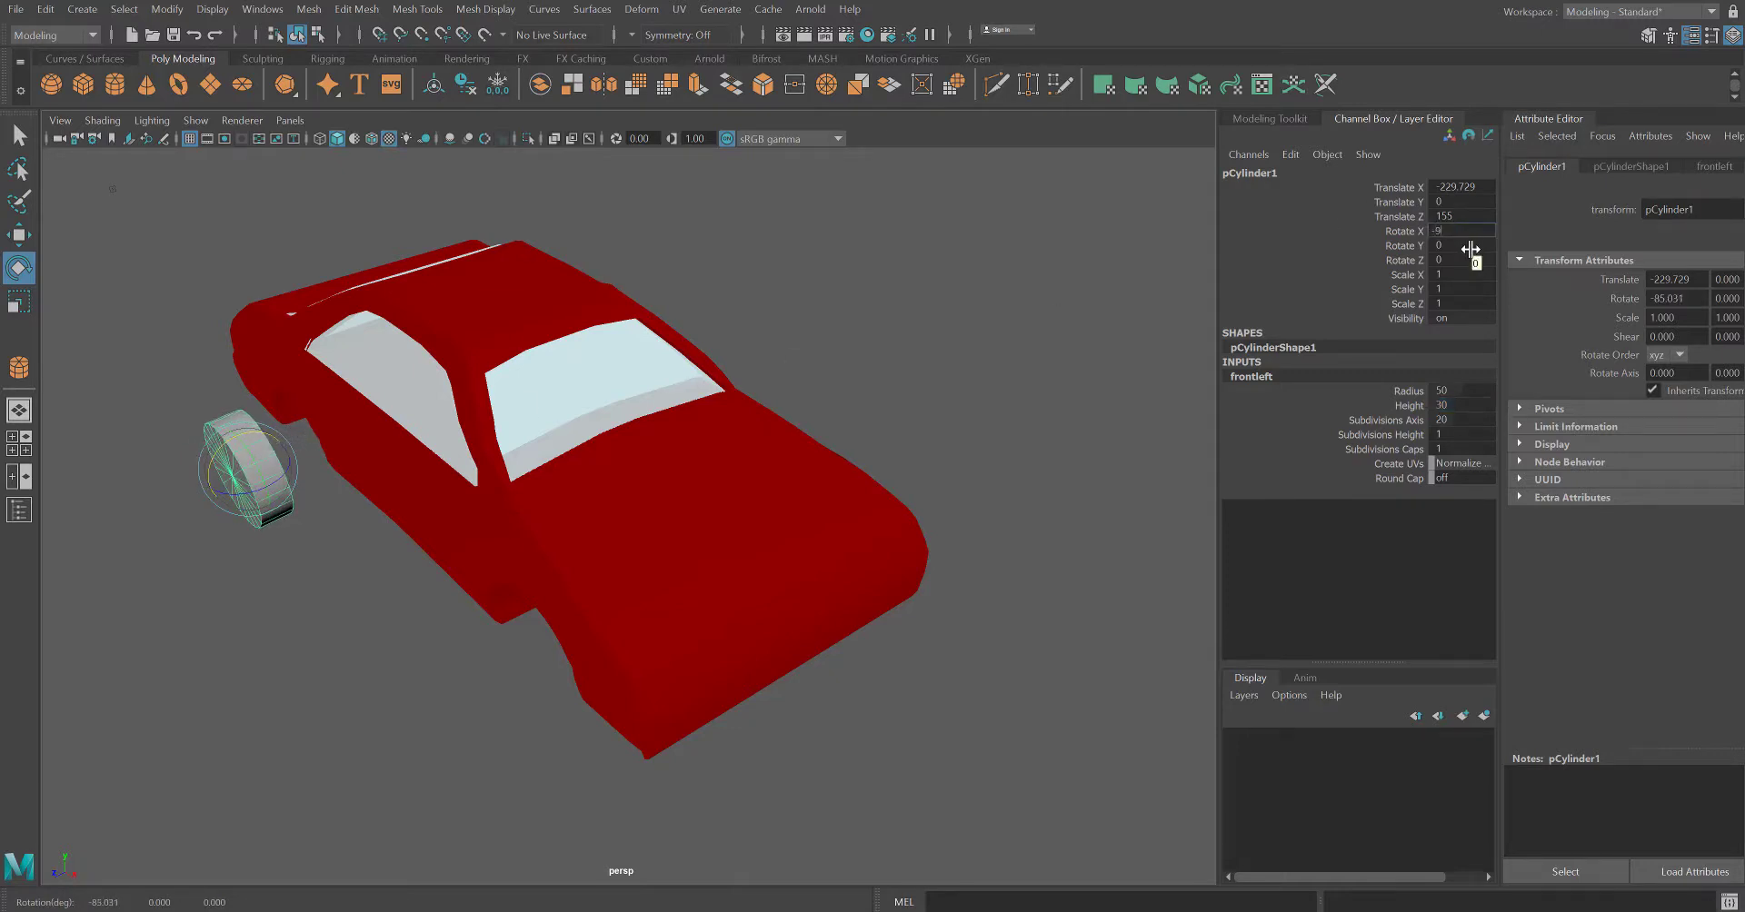
type("0")
key("Return")
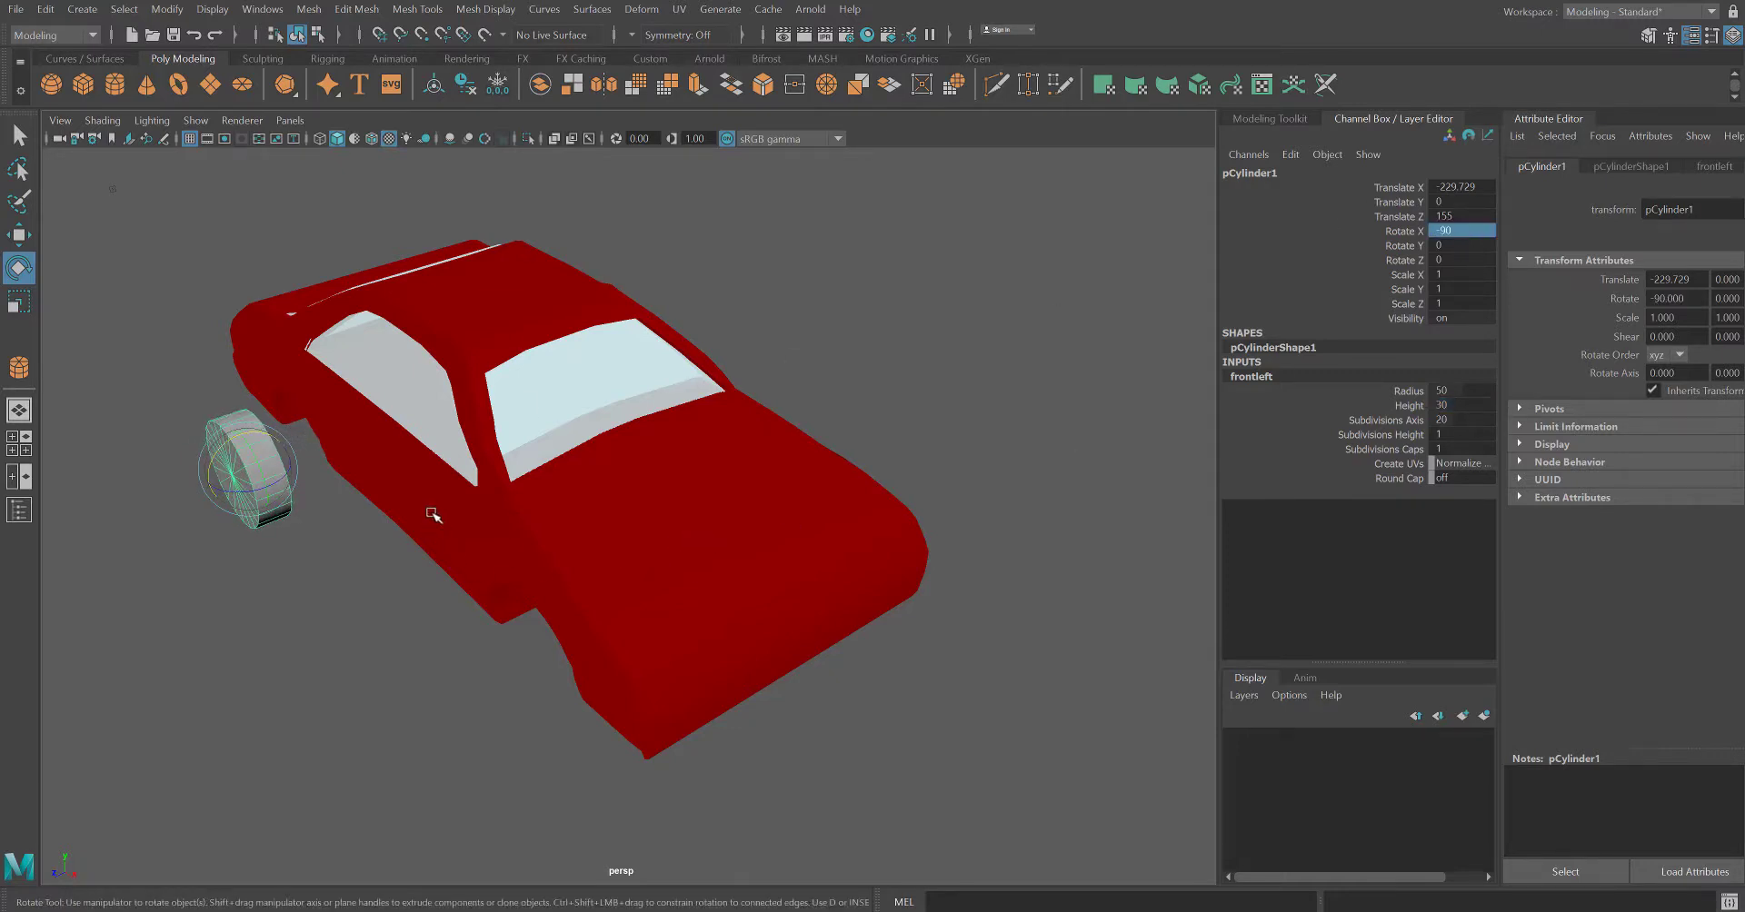
- In the front view, move the wheel into the front wheel arch, at about X 156.9 and Y 40.3
key("space")
key("space")
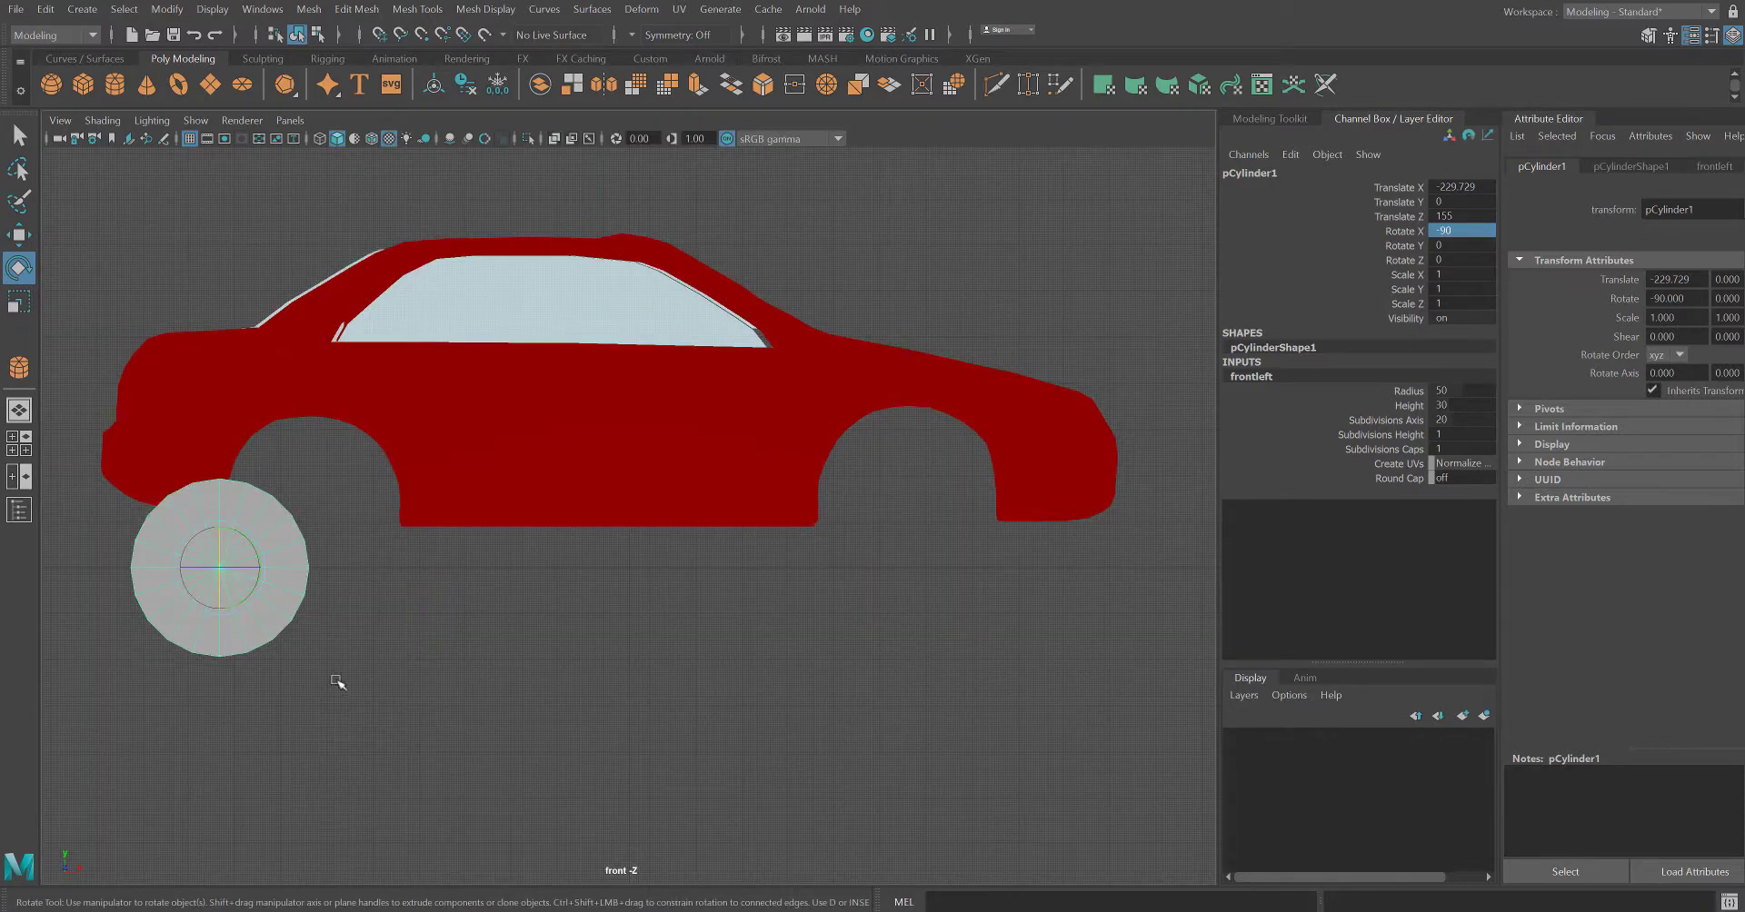
scroll(336, 681, "up", 1)
key("w")
left_click_drag(233, 577, 986, 576)
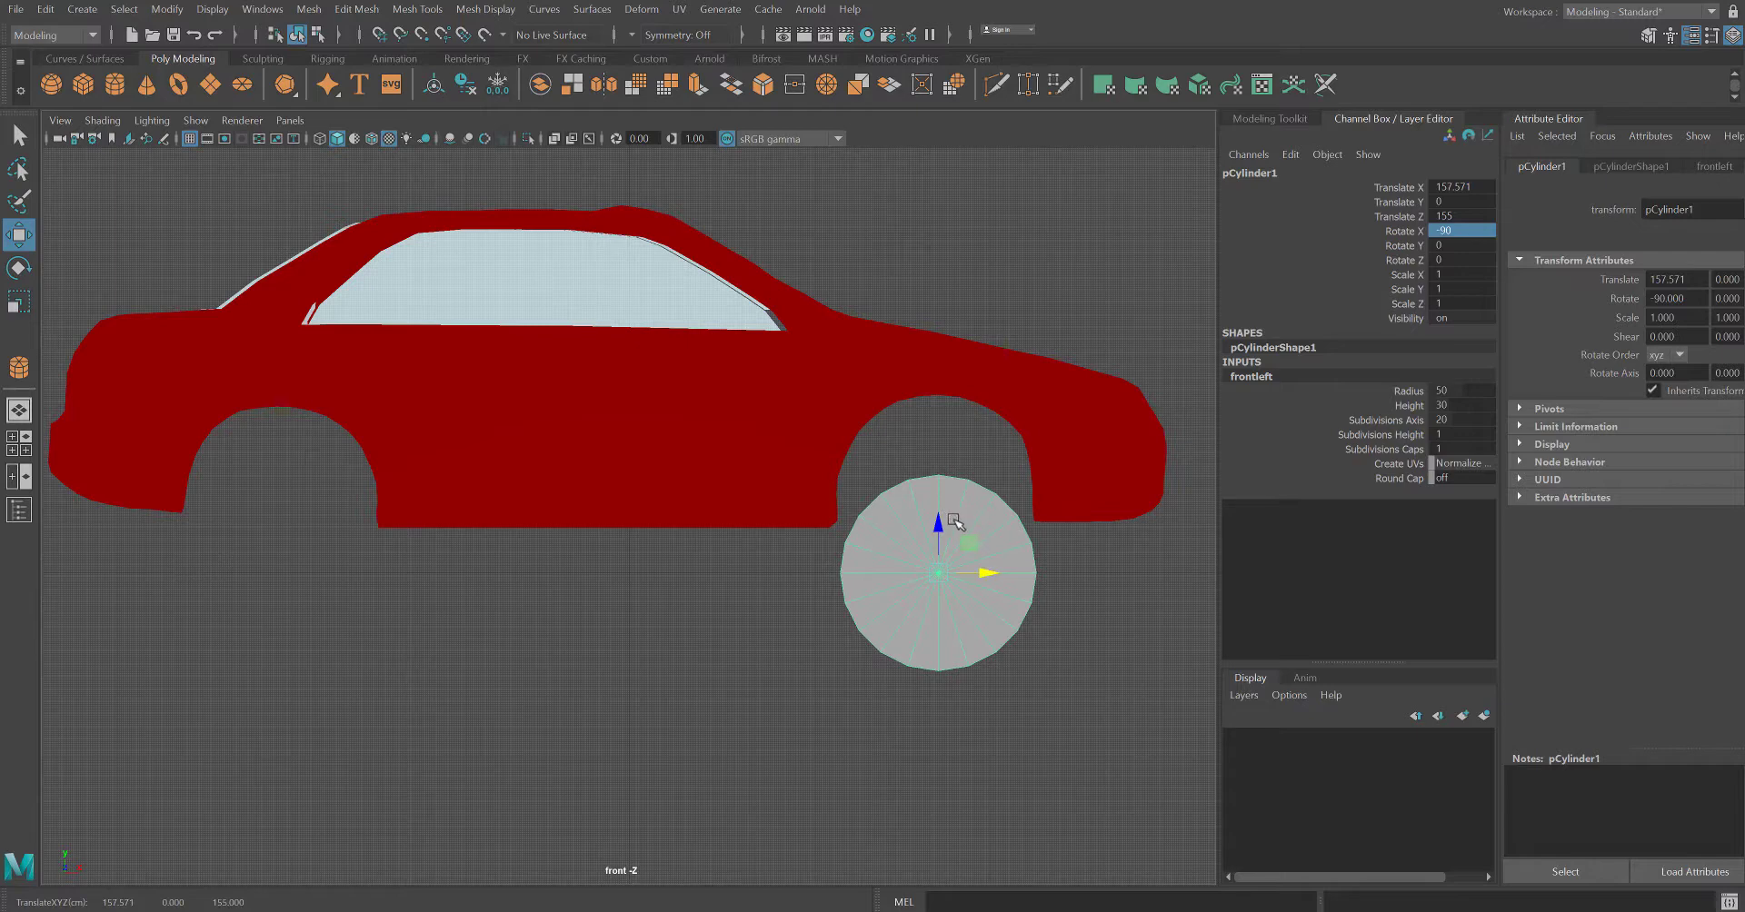
left_click_drag(942, 522, 909, 446)
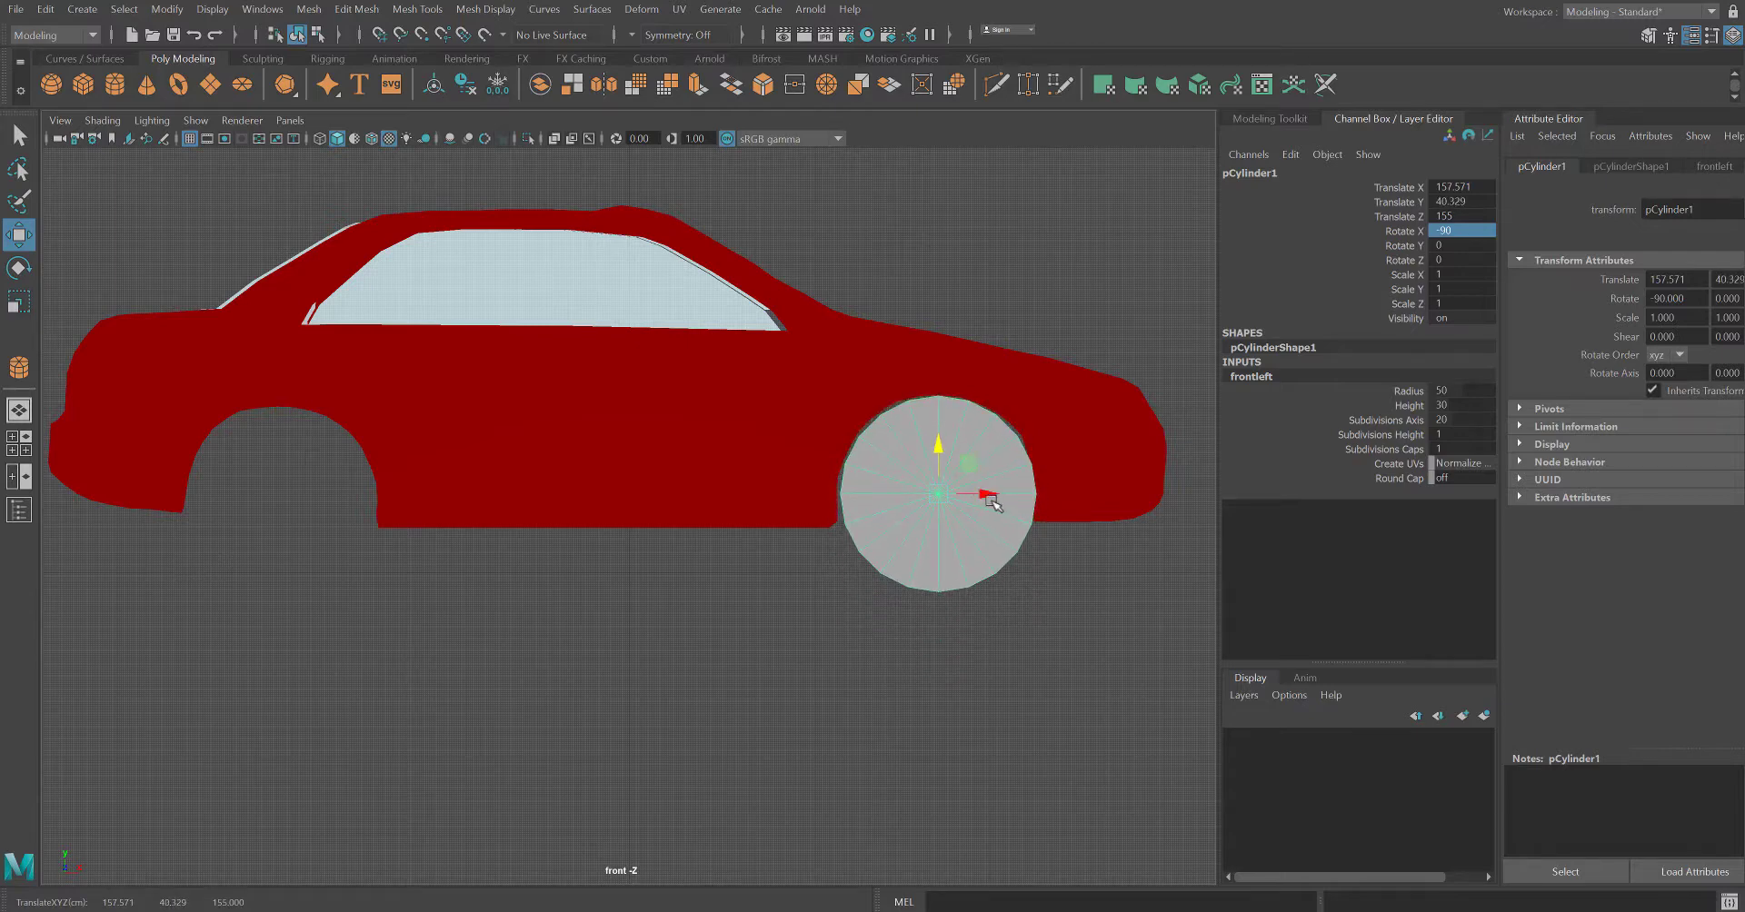
left_click_drag(994, 502, 982, 497)
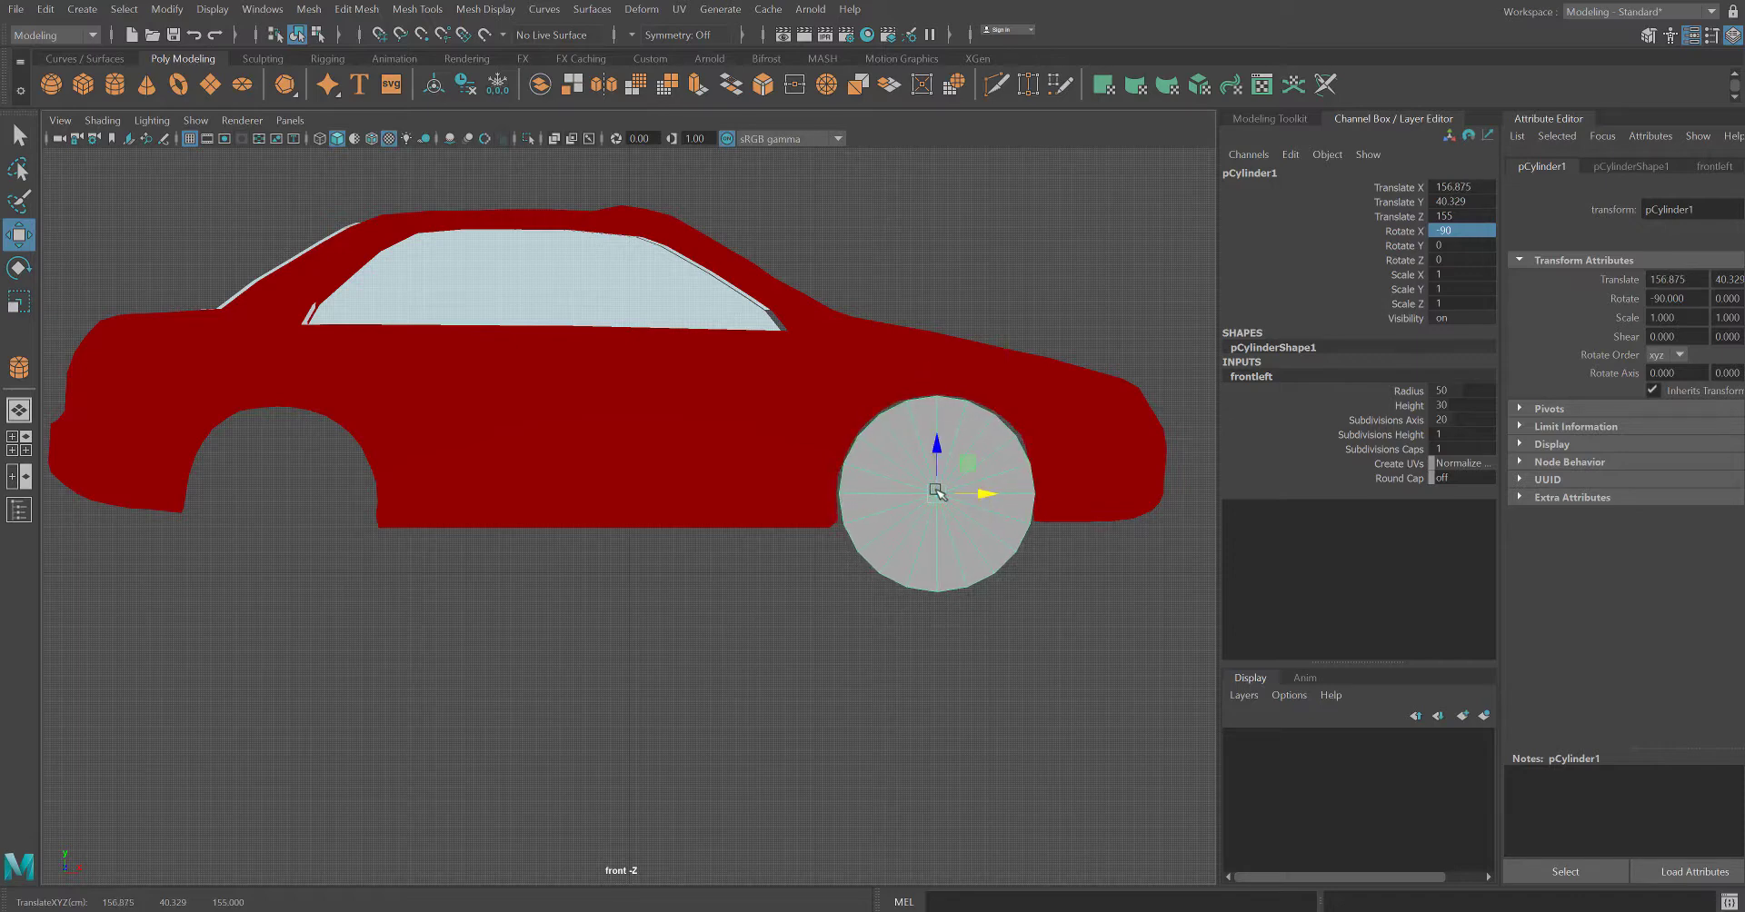
- In the top view, duplicate the front wheel and move the copy back along X to about -196
key("space")
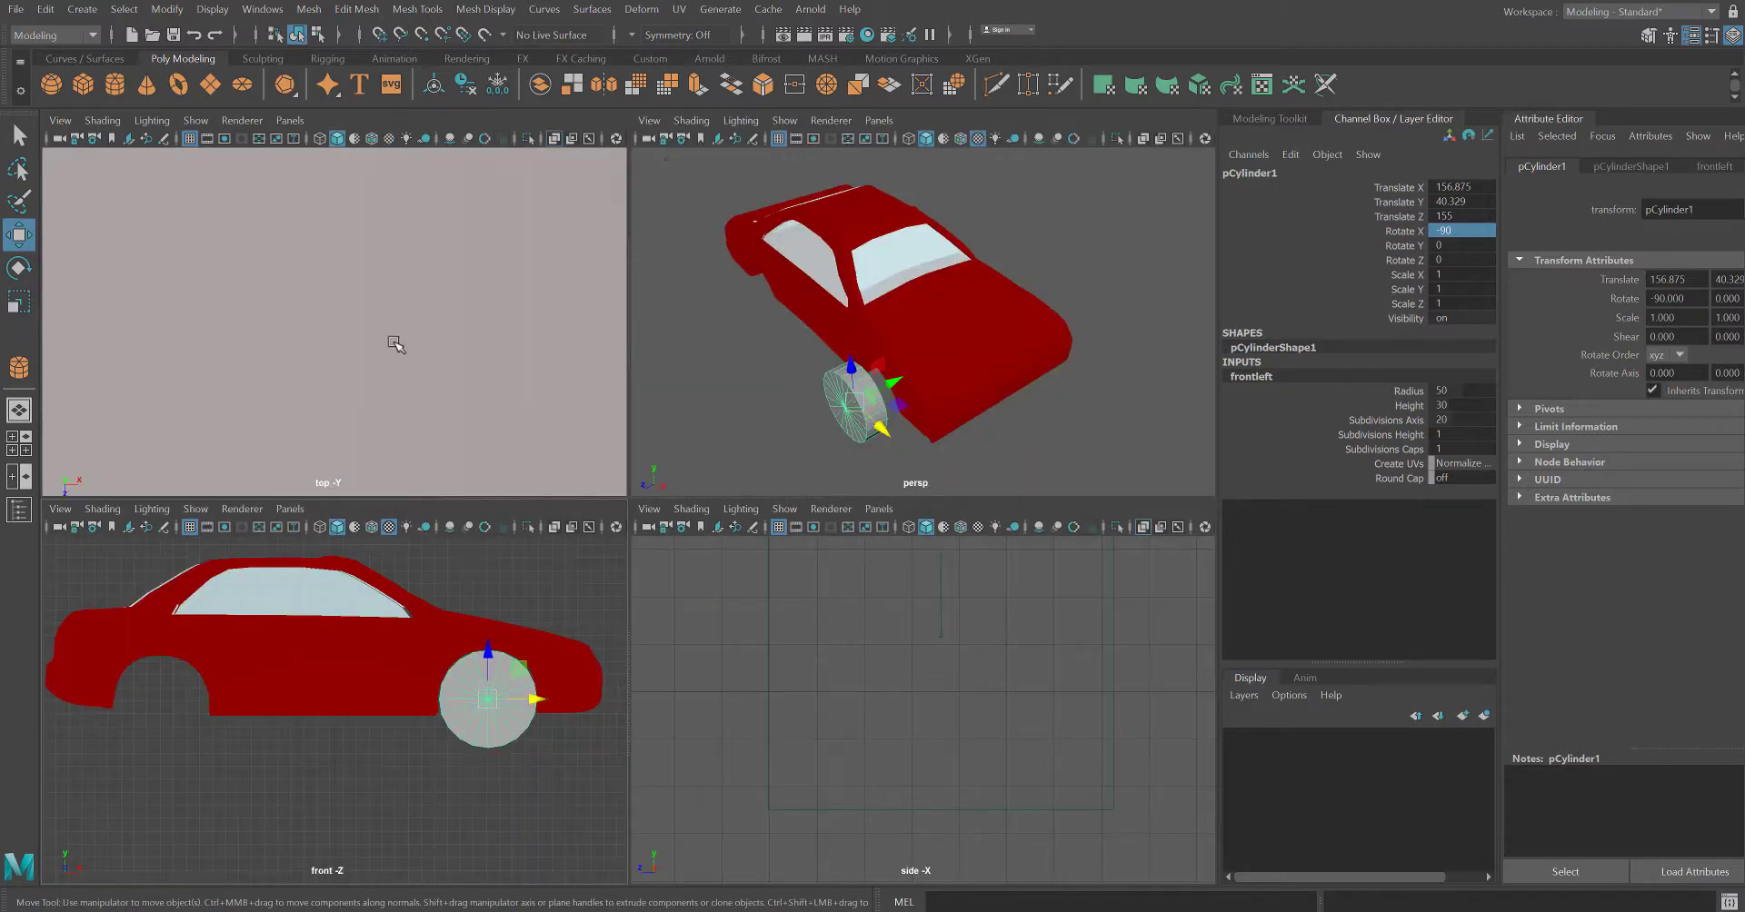
left_click(394, 344)
key("space")
scroll(401, 357, "down", 10)
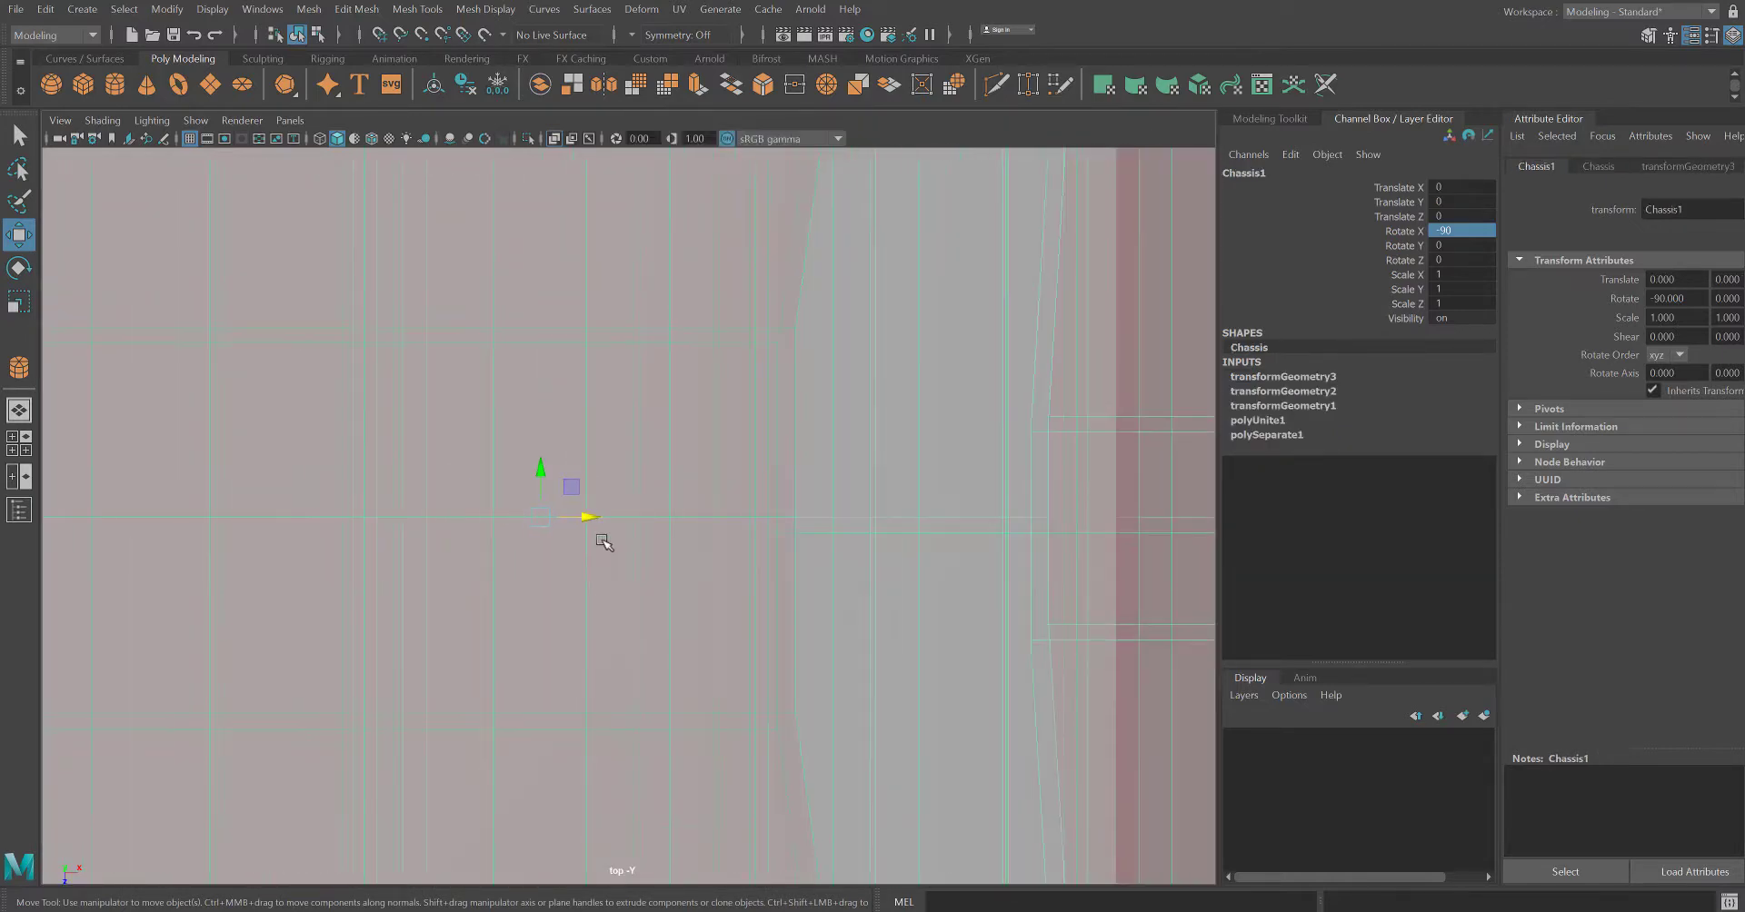
scroll(604, 542, "down", 12)
left_click_drag(720, 818, 713, 772, "alt")
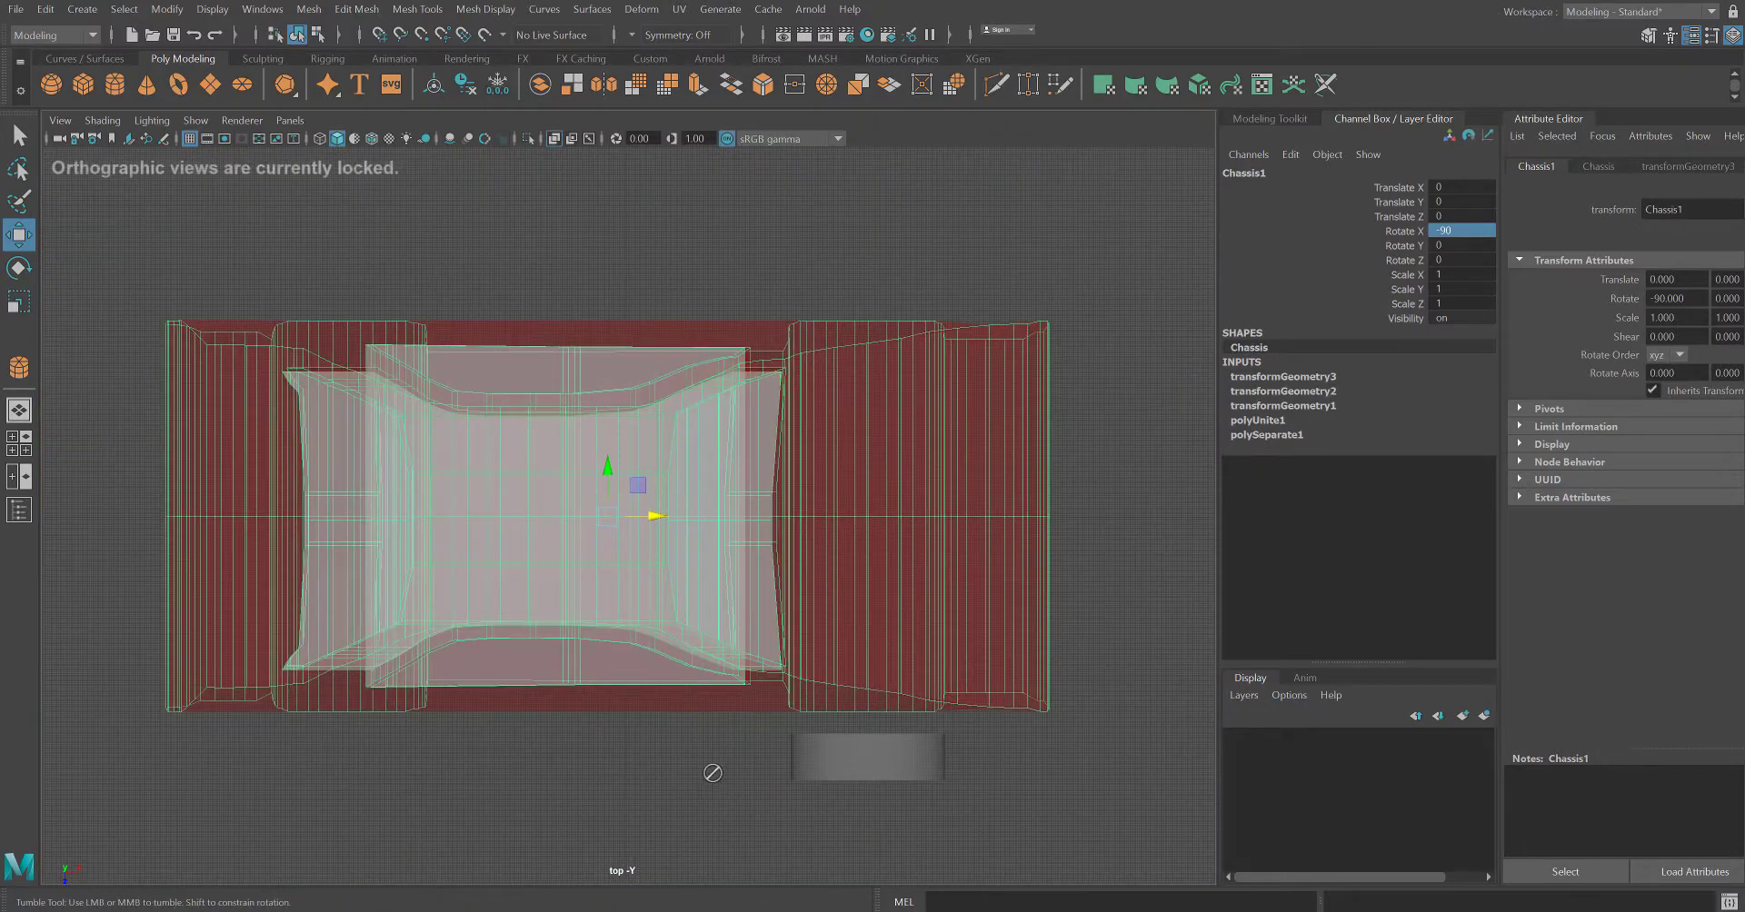
left_click(812, 762)
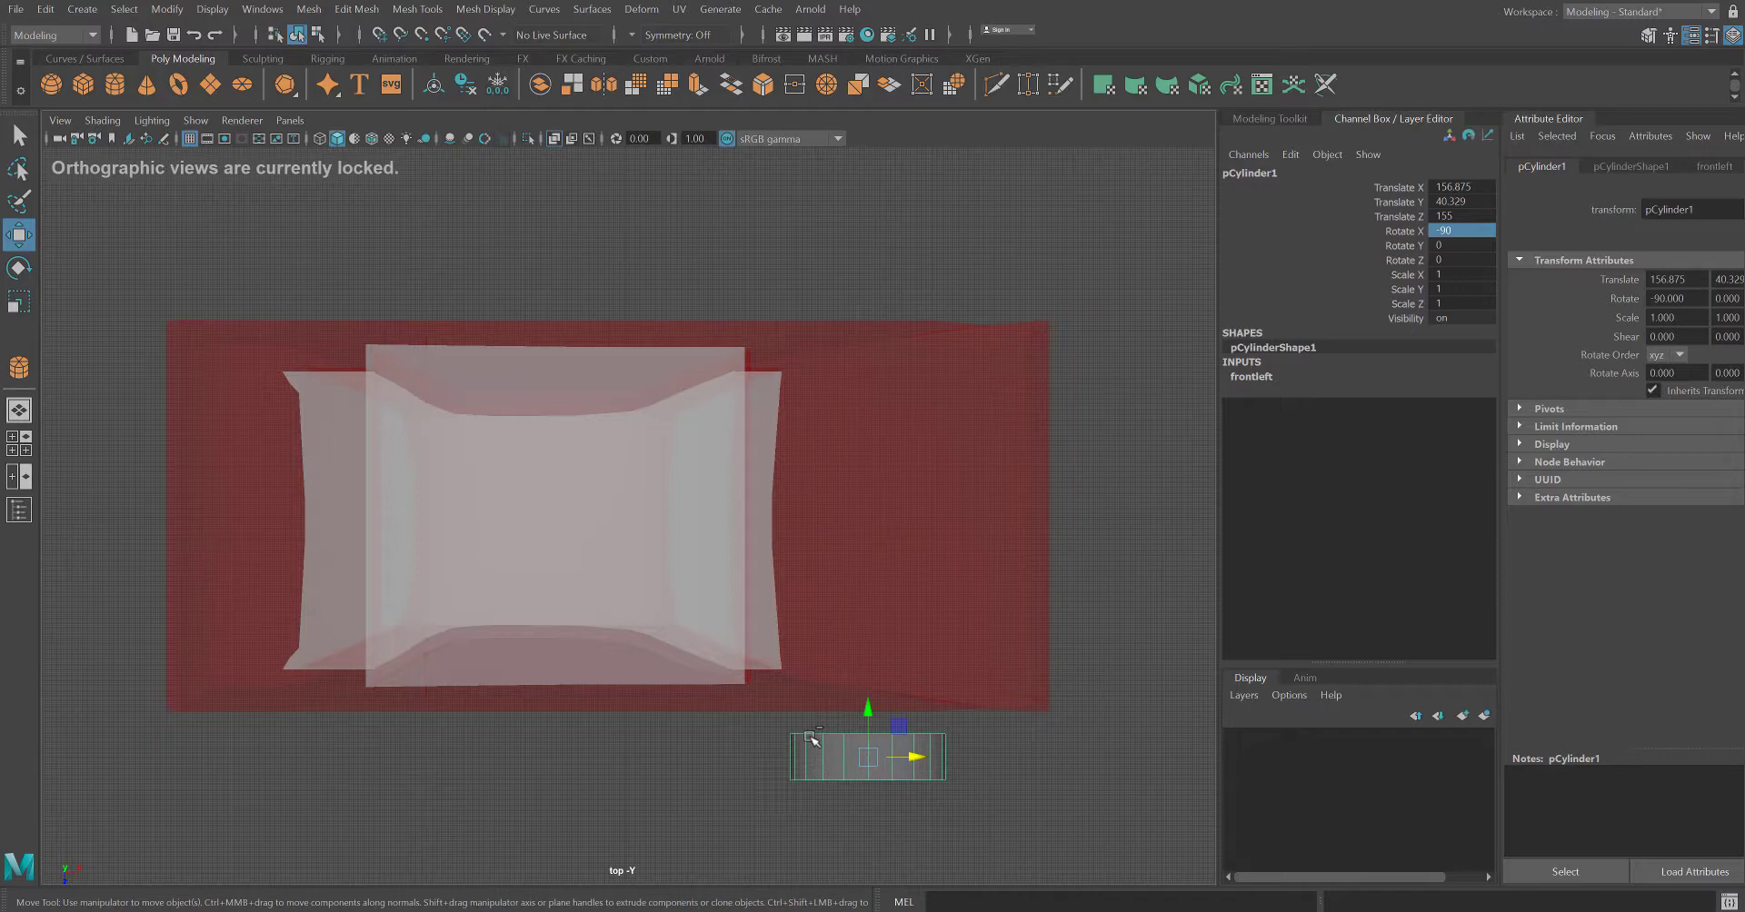
key("ctrl+d")
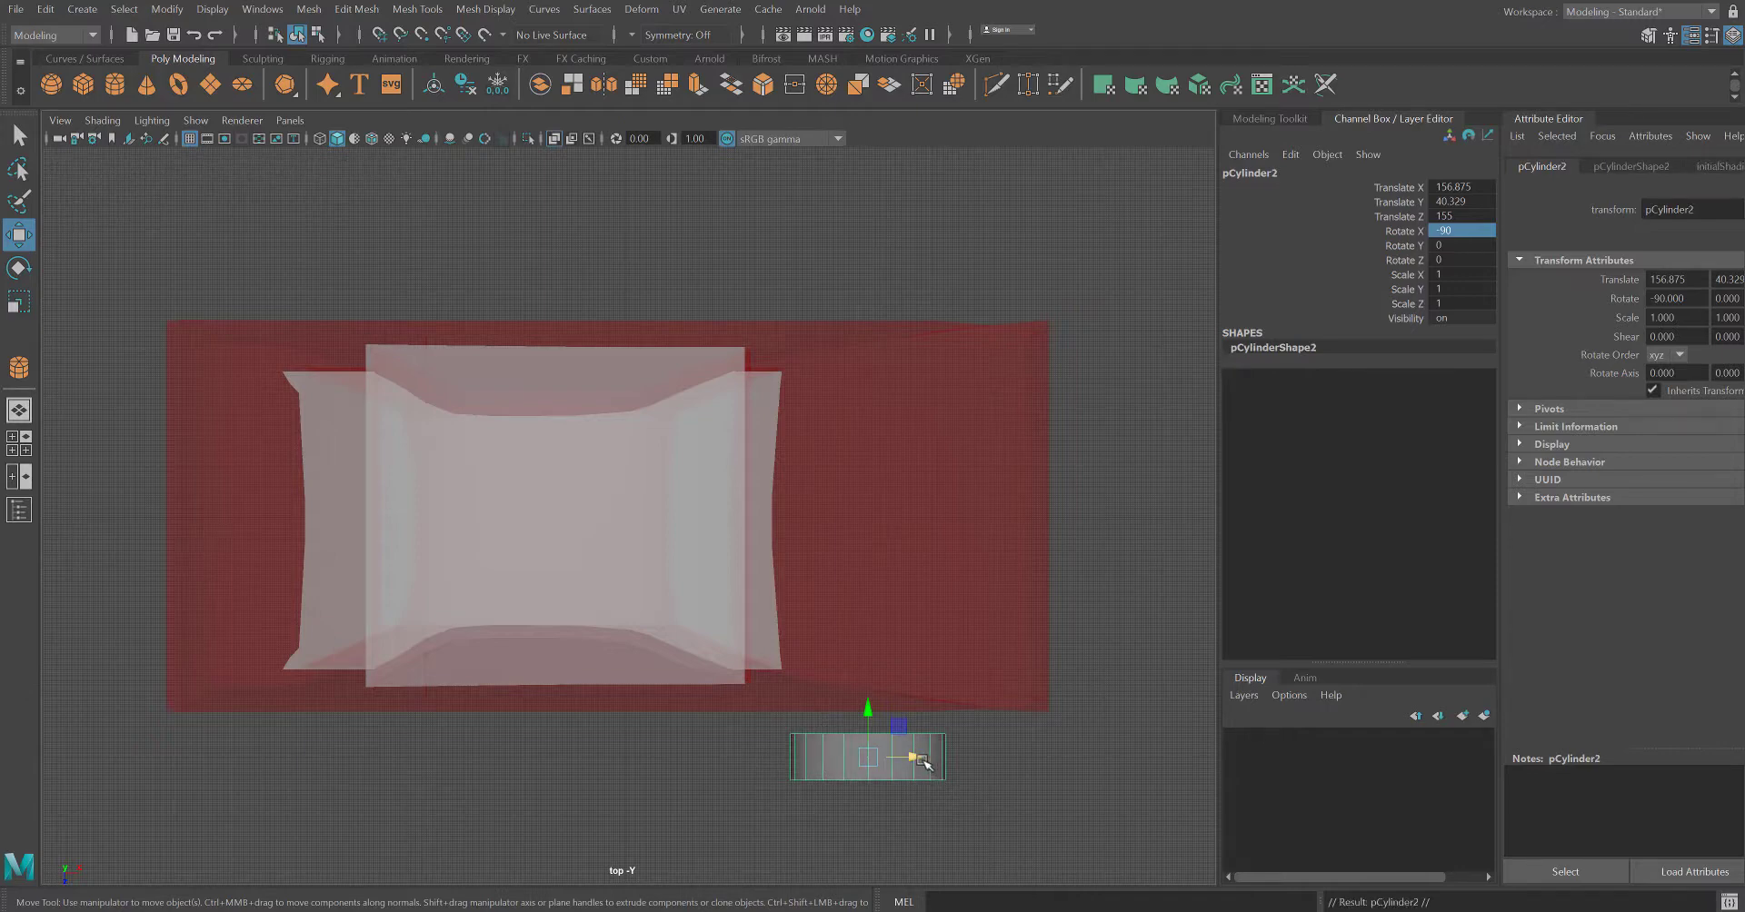
left_click_drag(923, 764, 385, 768)
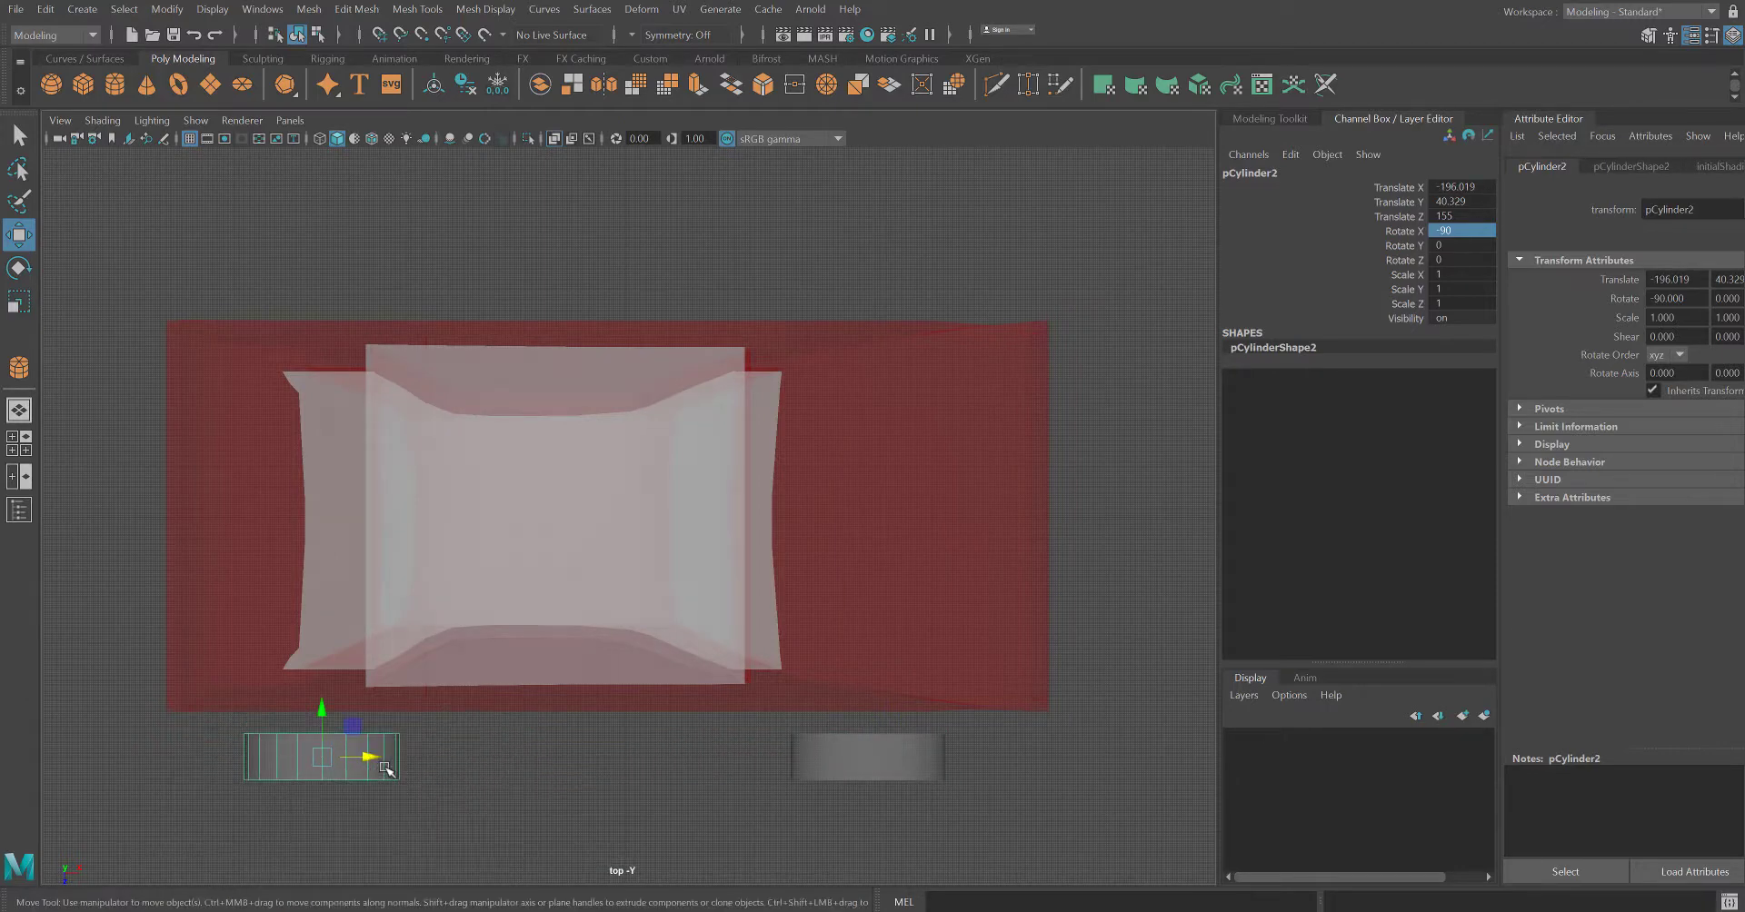
- In the front view, align the duplicated wheel with the rear wheel arch at about X -179
key("space")
key("space")
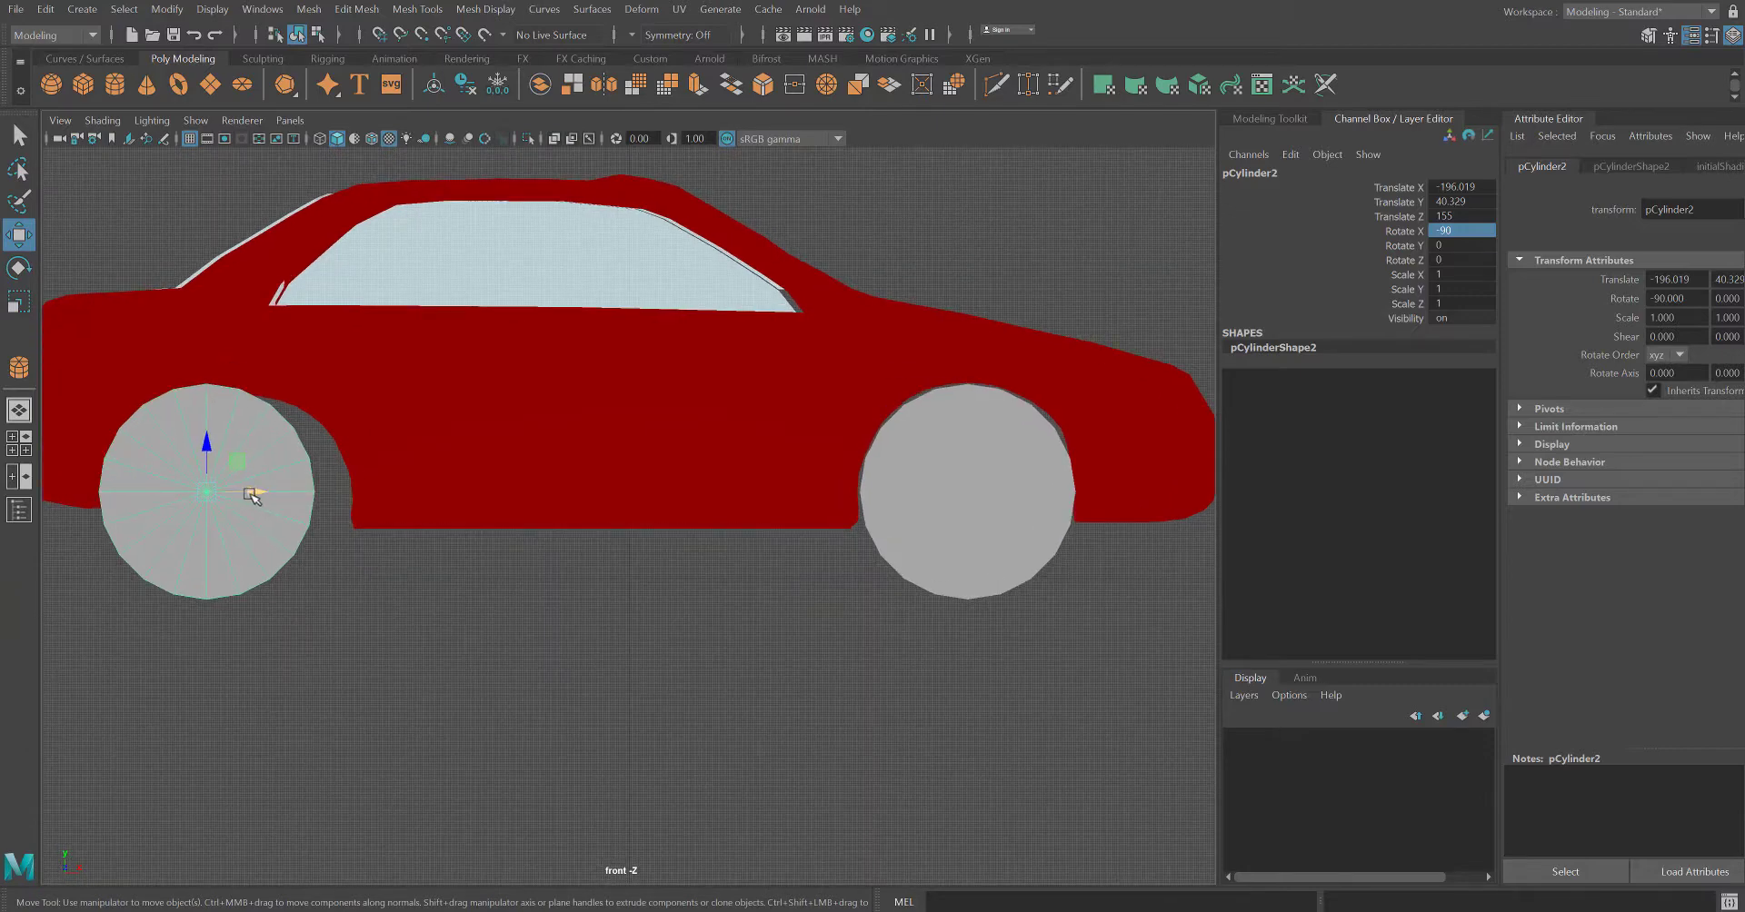
left_click_drag(252, 496, 289, 496)
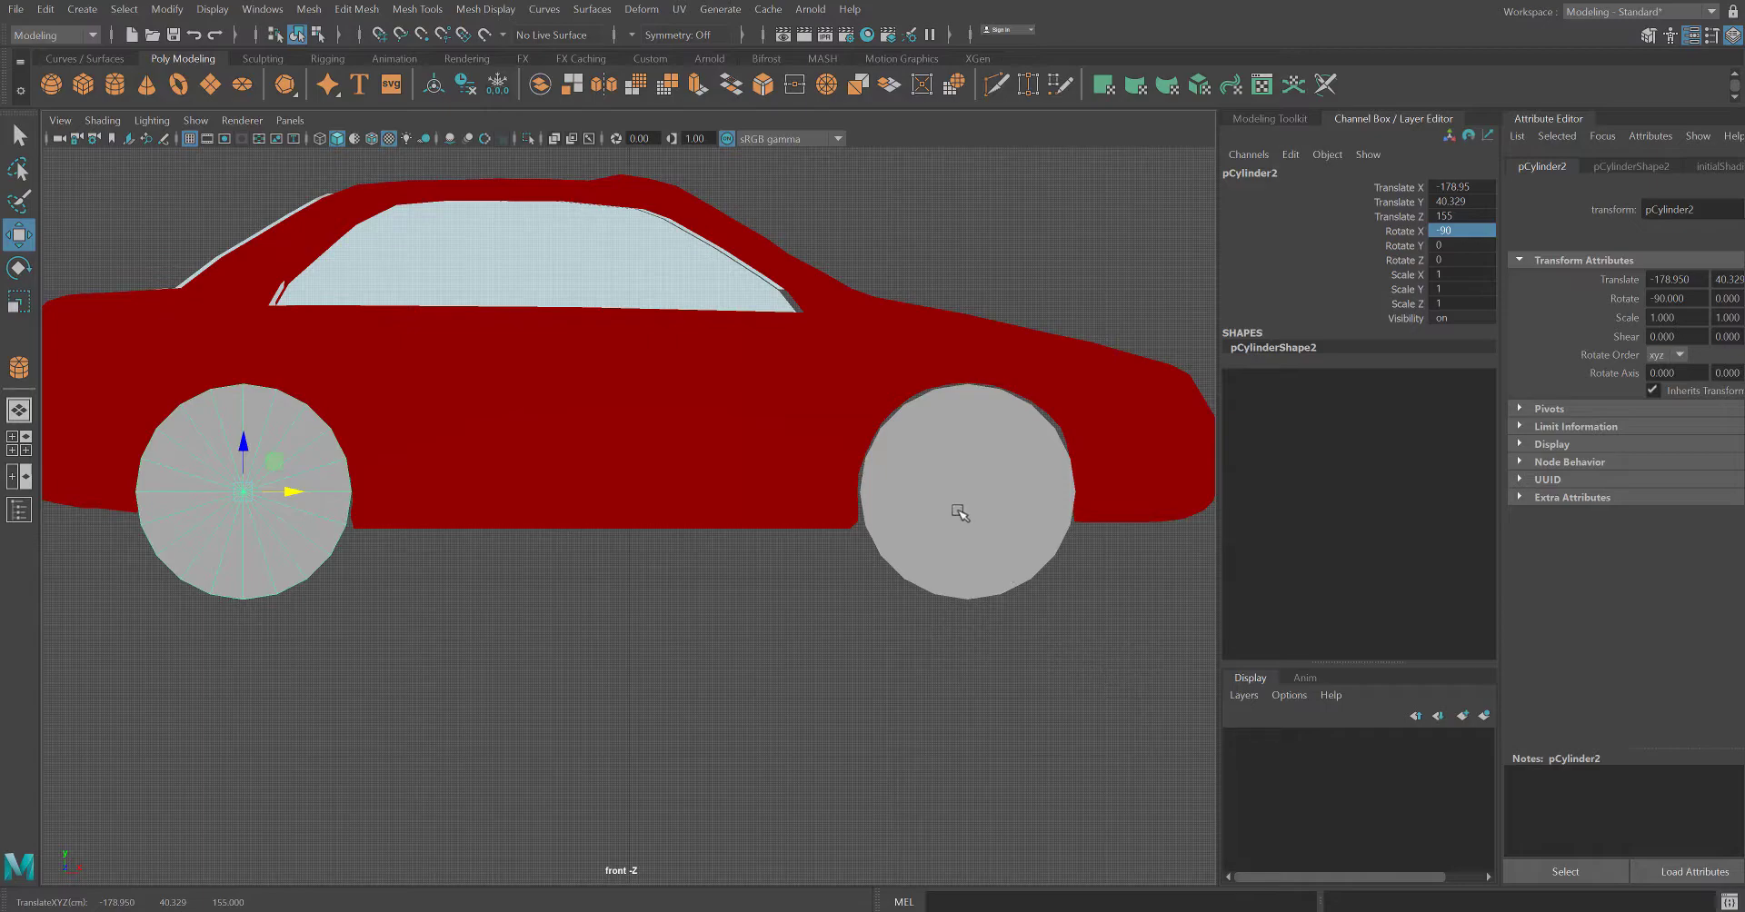
- Select both wheels and the chassis and raise them together by about 12.6 along Y
scroll(927, 568, "down", 2)
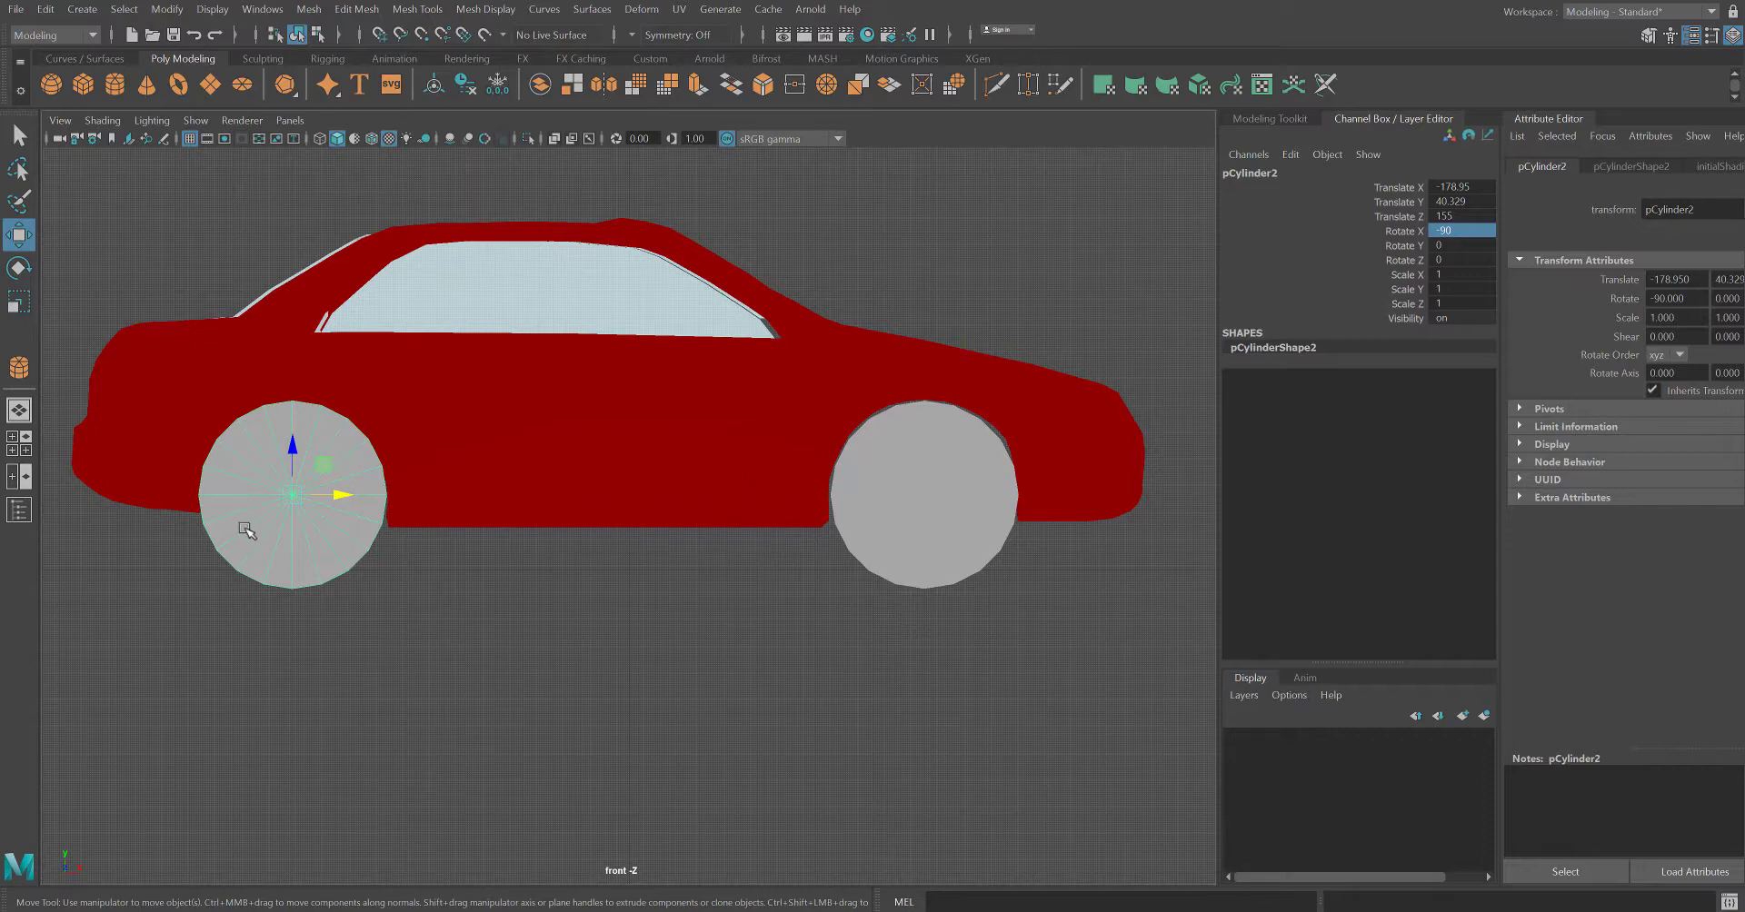
left_click(884, 717)
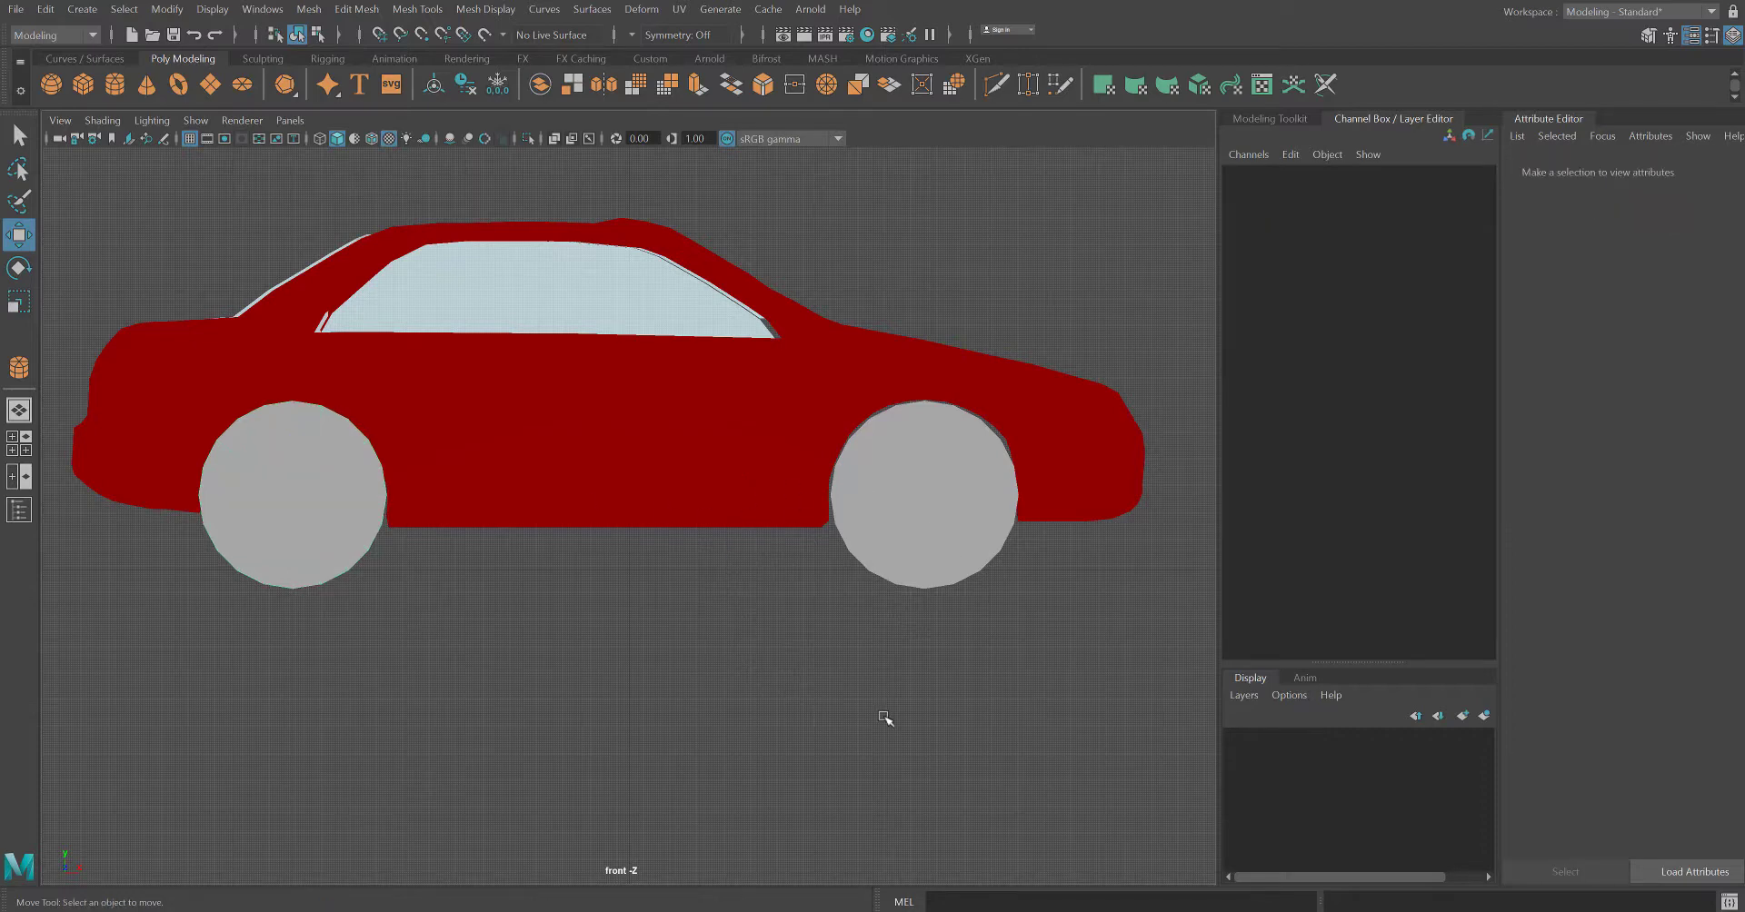
left_click(904, 499)
left_click(241, 475)
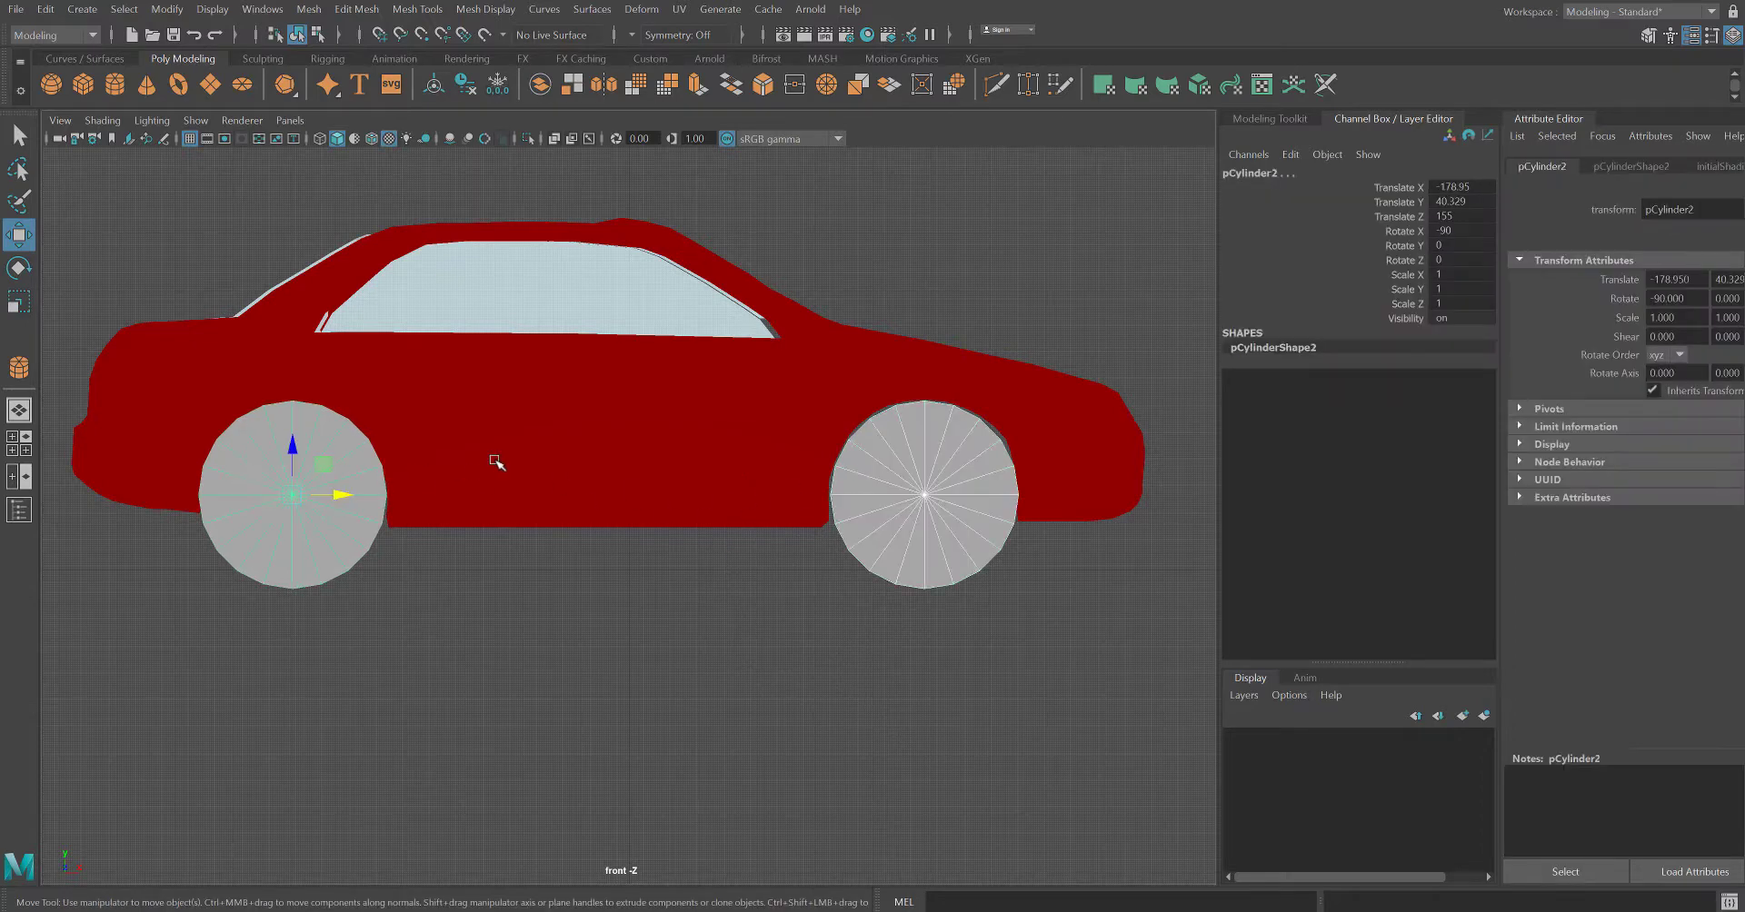
left_click(509, 465)
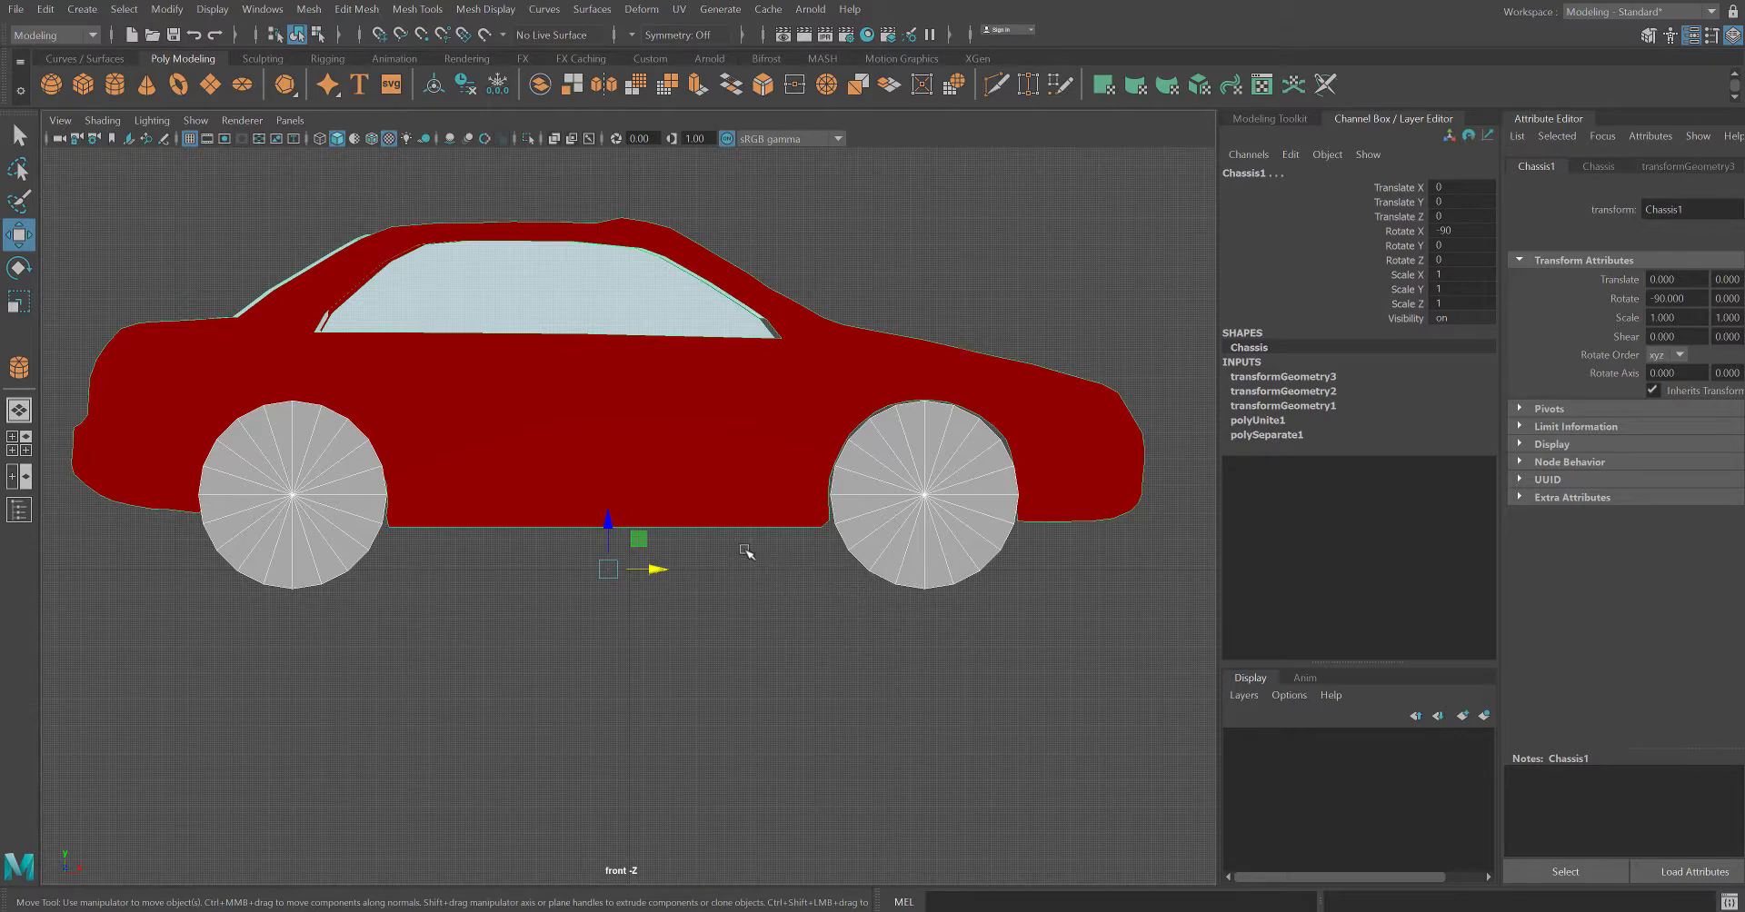
left_click_drag(608, 536, 611, 513)
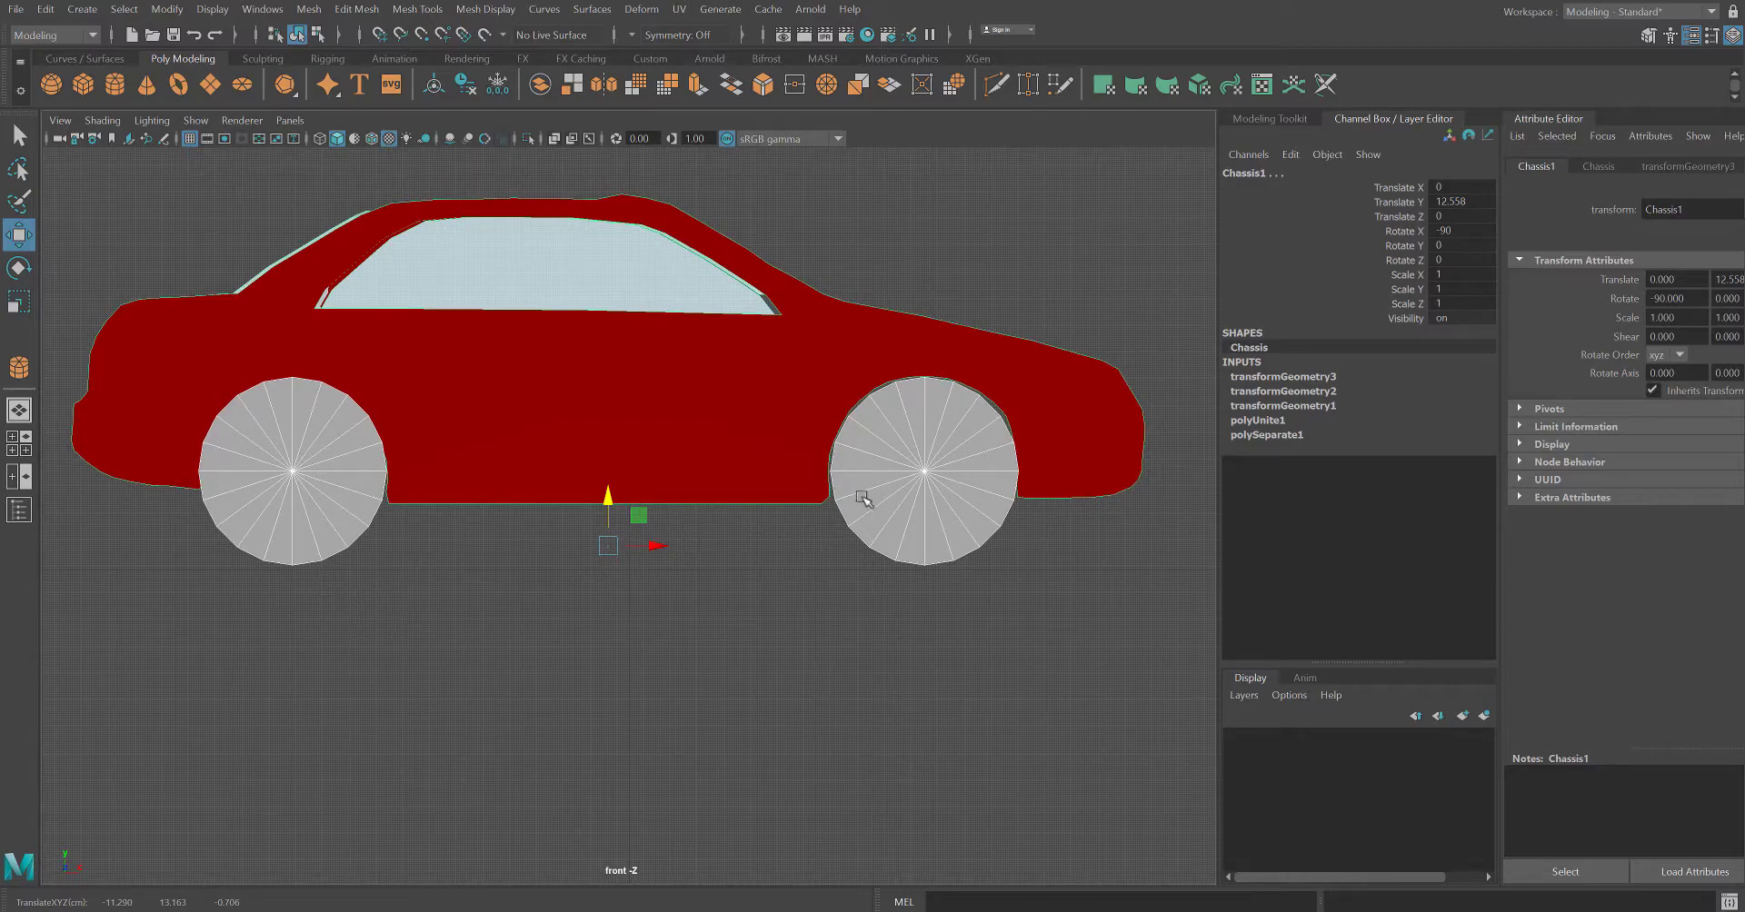
- In the top view, select both wheels and move them inward under the body to about Z 114
key("space")
key("space")
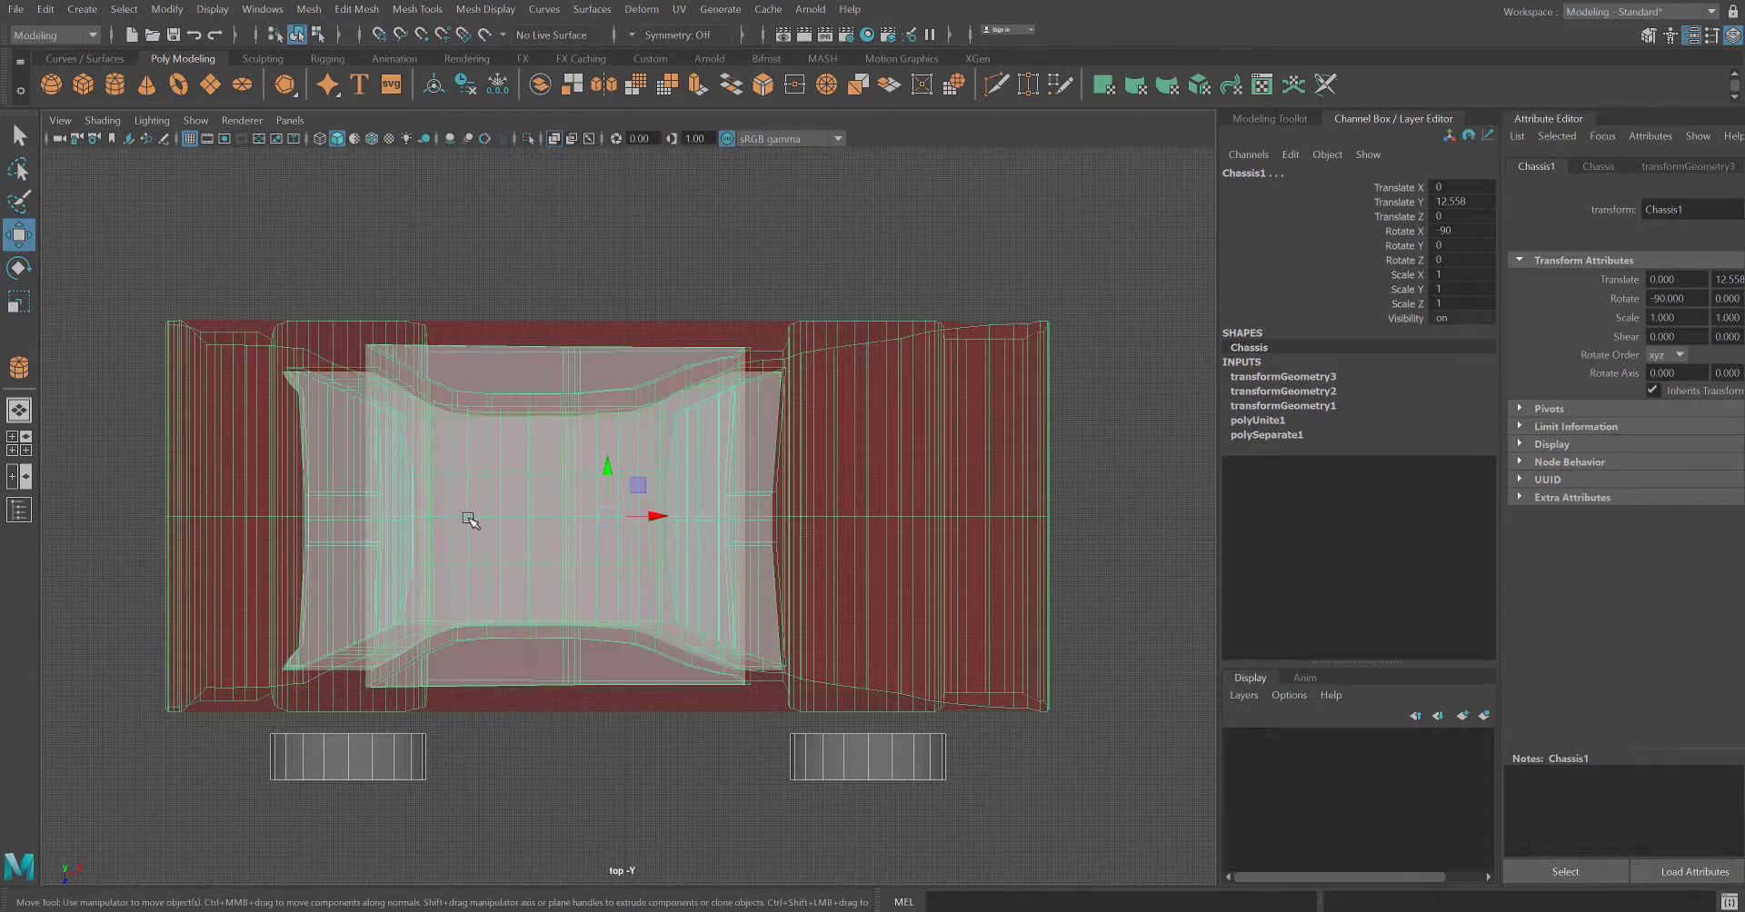
left_click(780, 854)
left_click(875, 805)
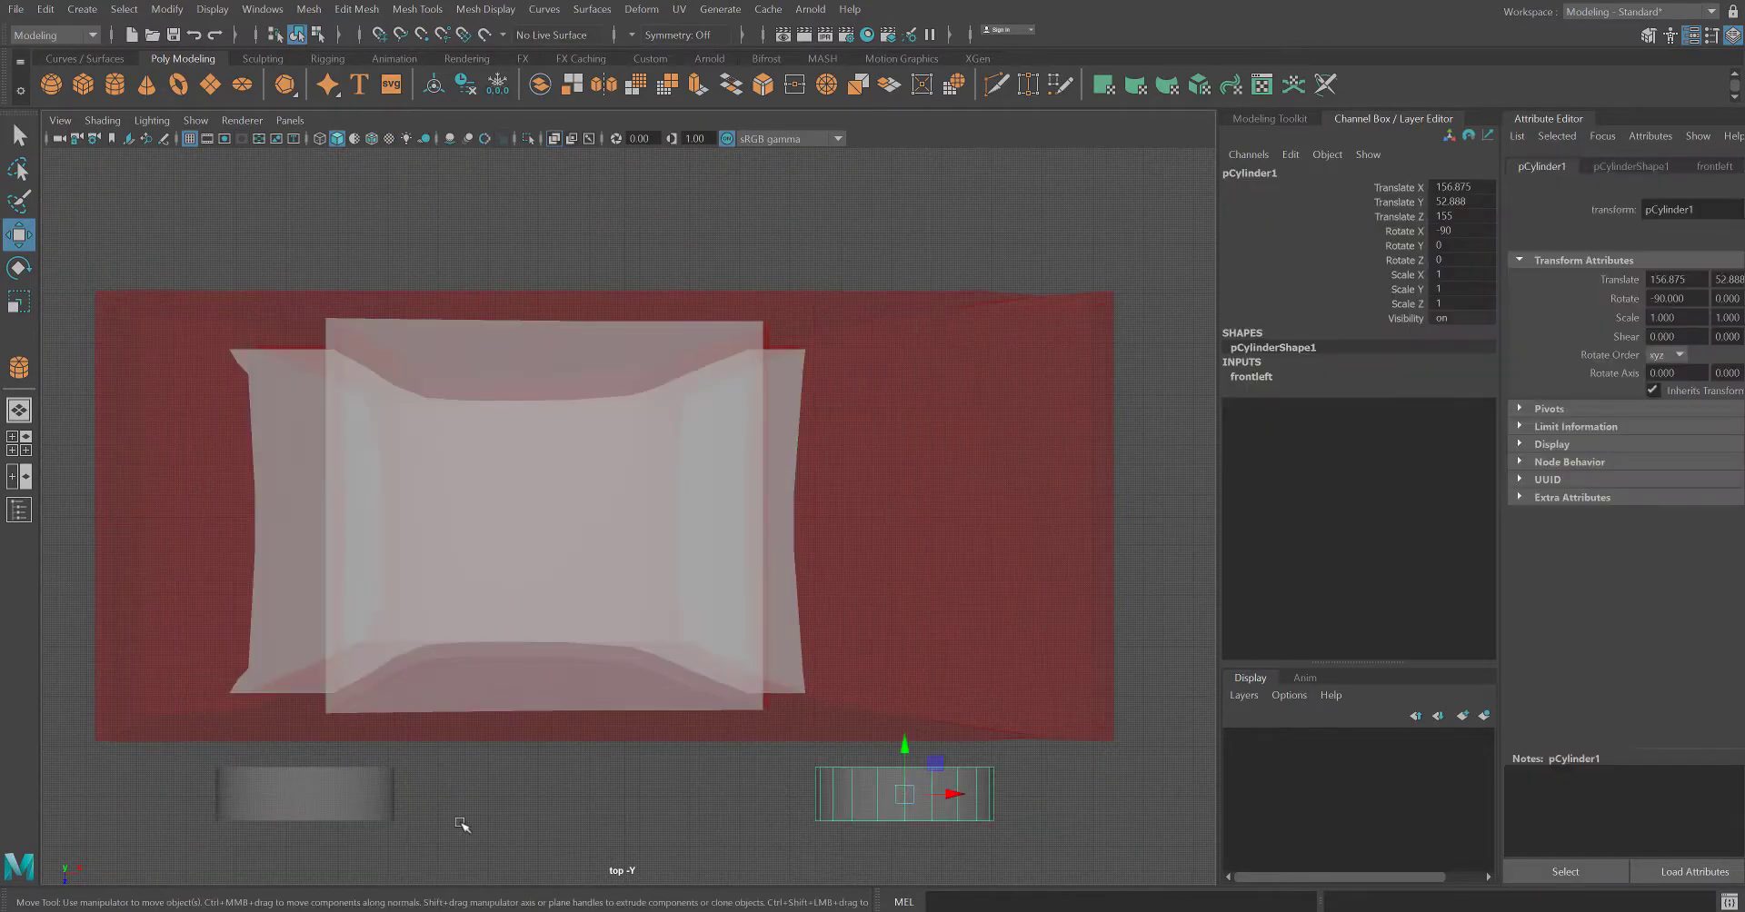
left_click(345, 788)
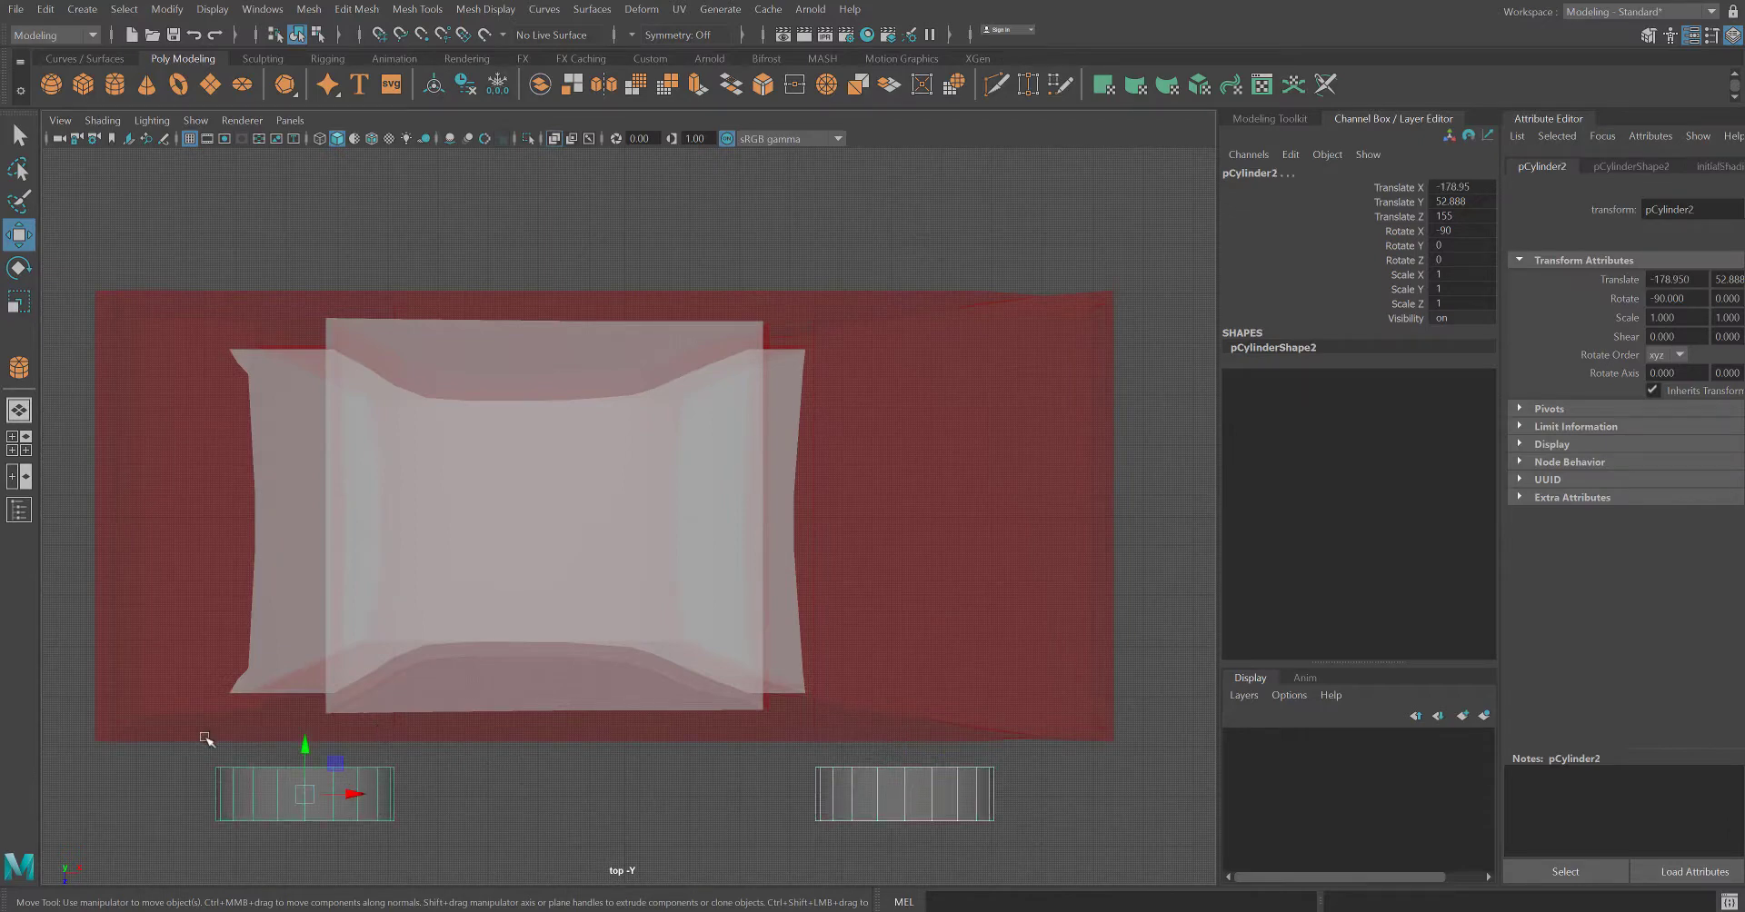
left_click_drag(307, 745, 306, 674)
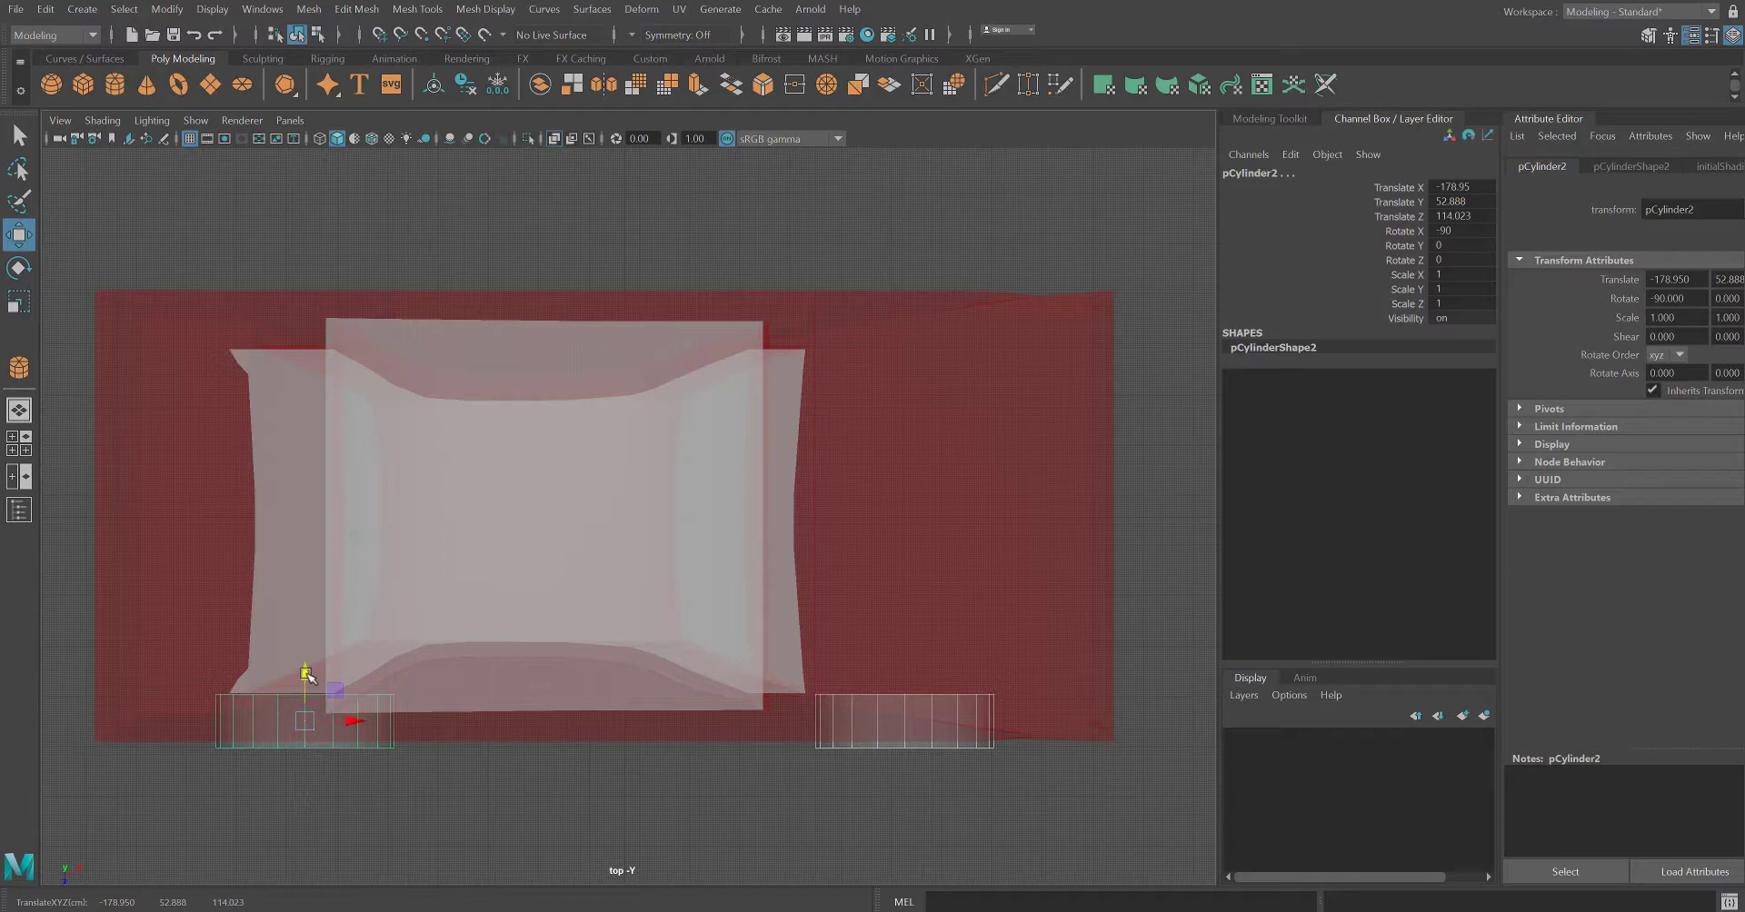
- Duplicate both wheels and move the copies across to the car's opposite side at about Z -114.5
key("ctrl+d")
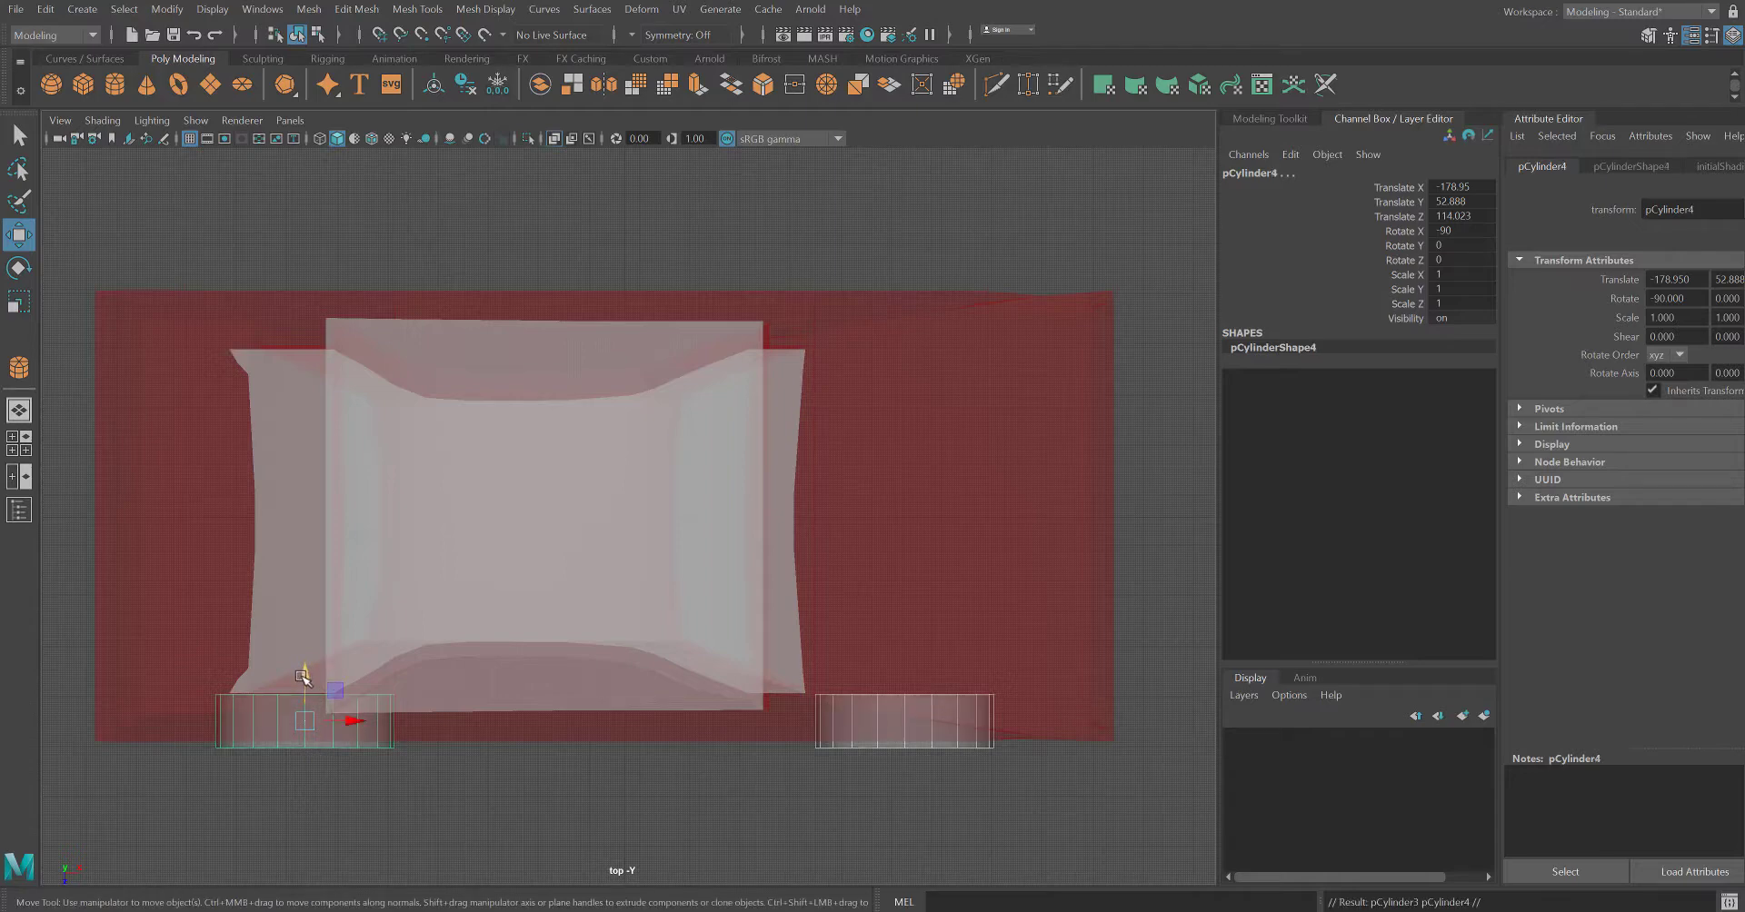
left_click_drag(303, 677, 313, 270)
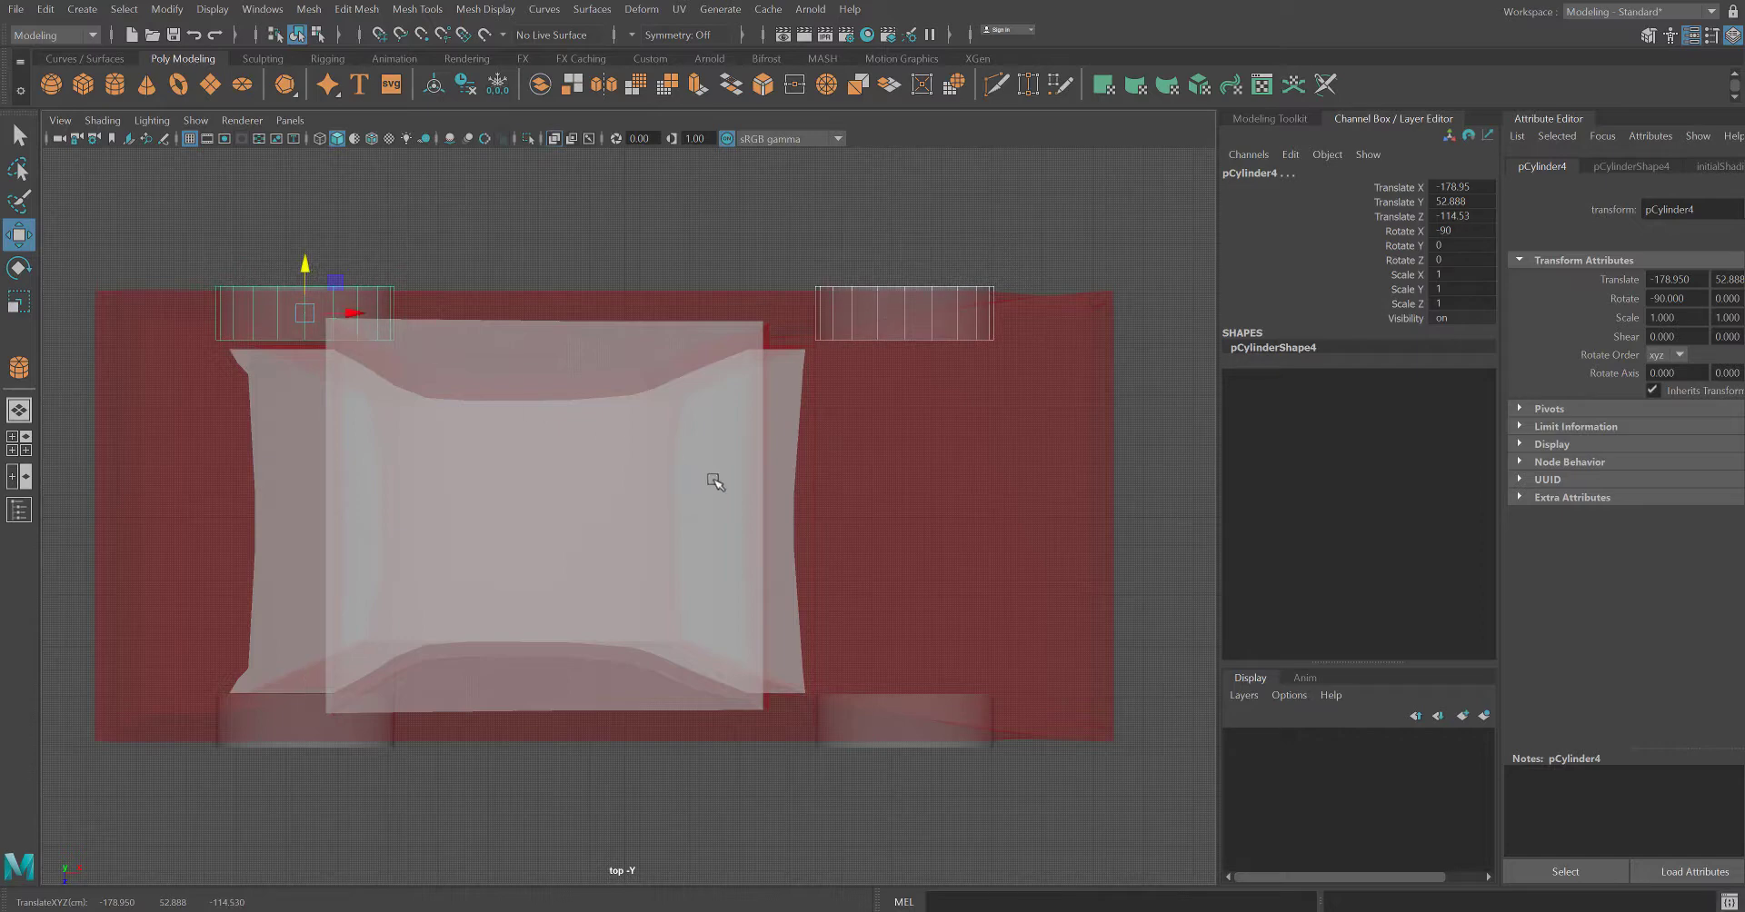
key("space")
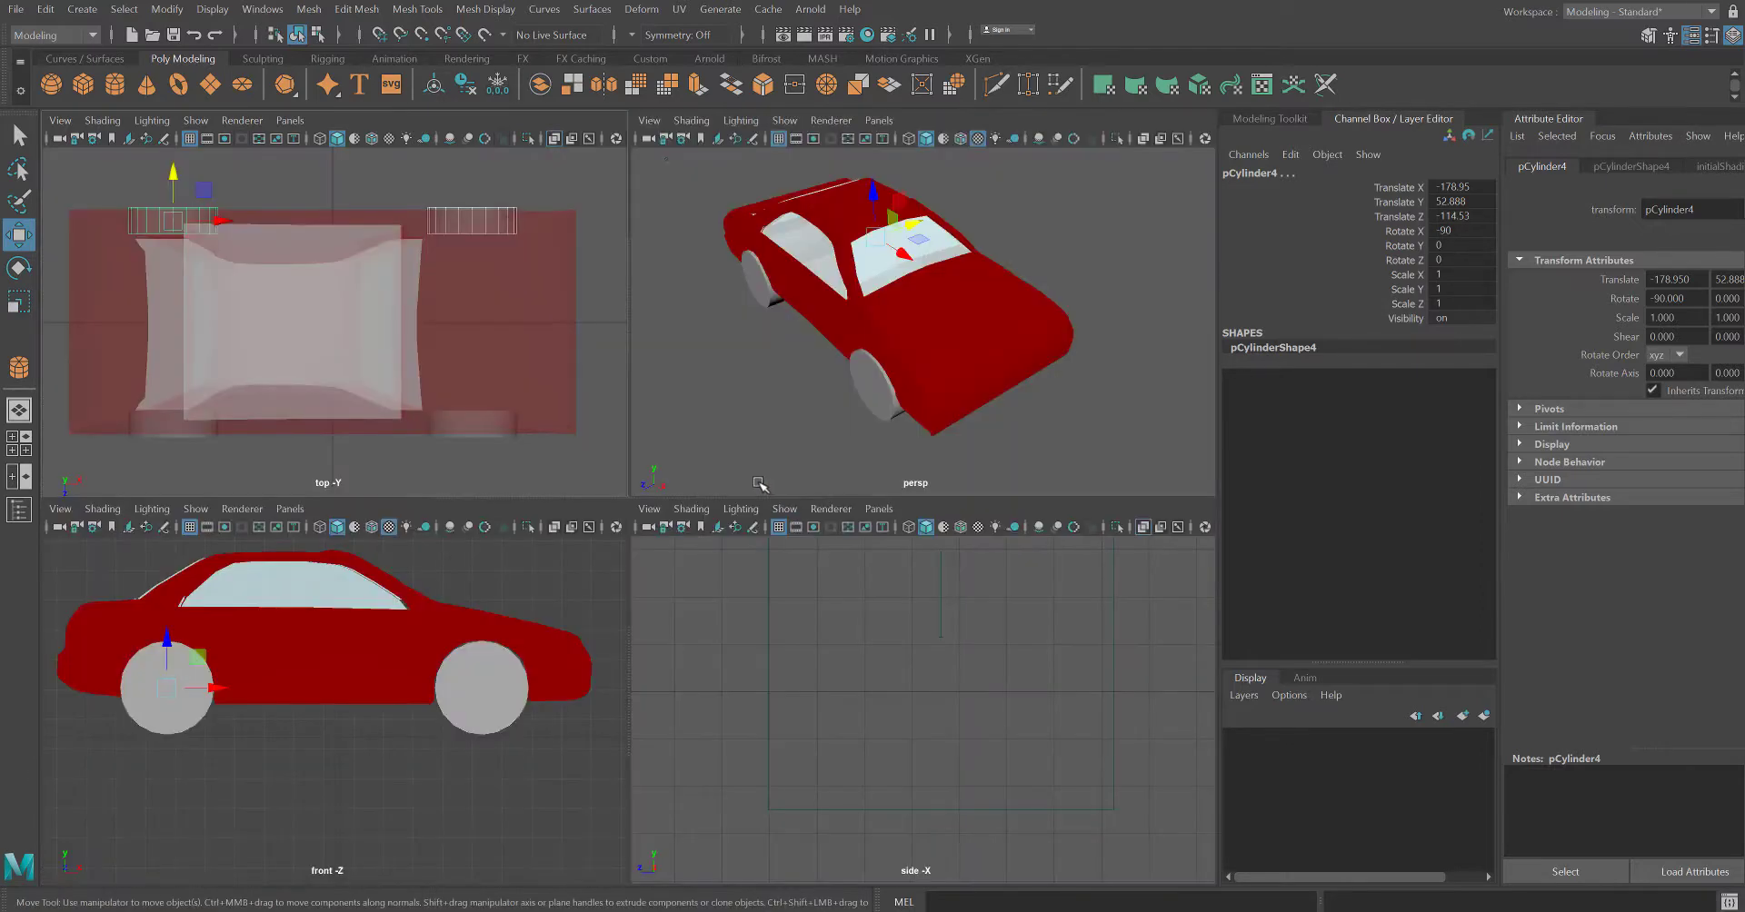
- Select all four wheels and assign them a new Lambert material
left_click_drag(775, 424, 670, 394, "alt")
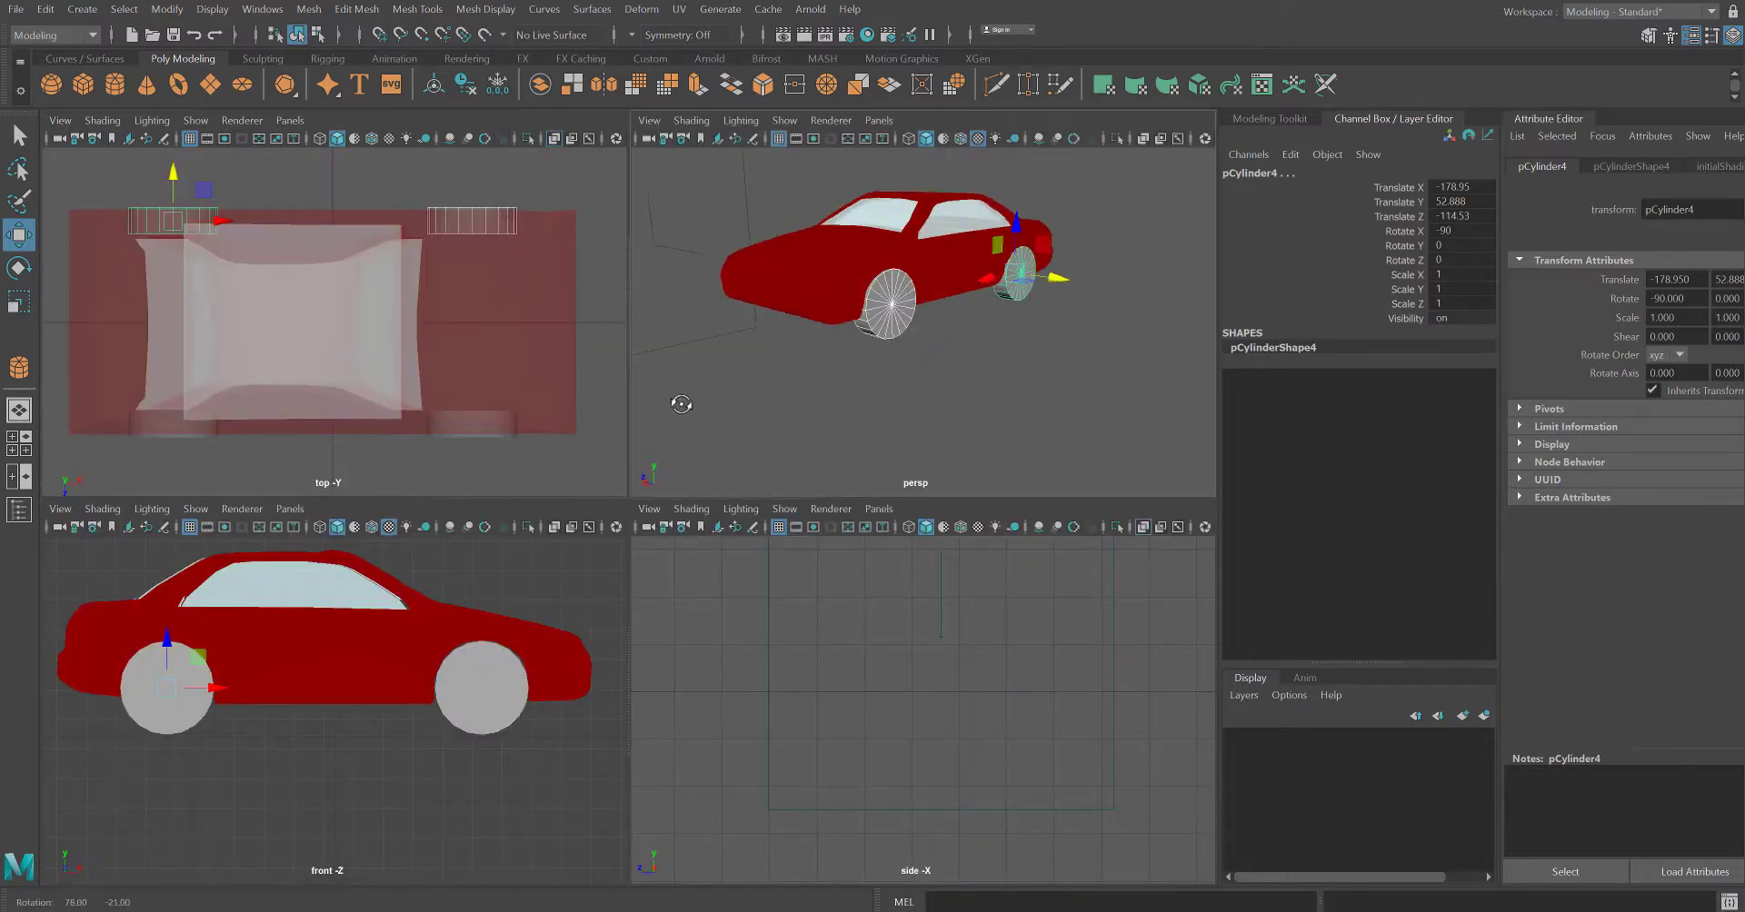
left_click(908, 386)
left_click(876, 317)
left_click(1022, 282)
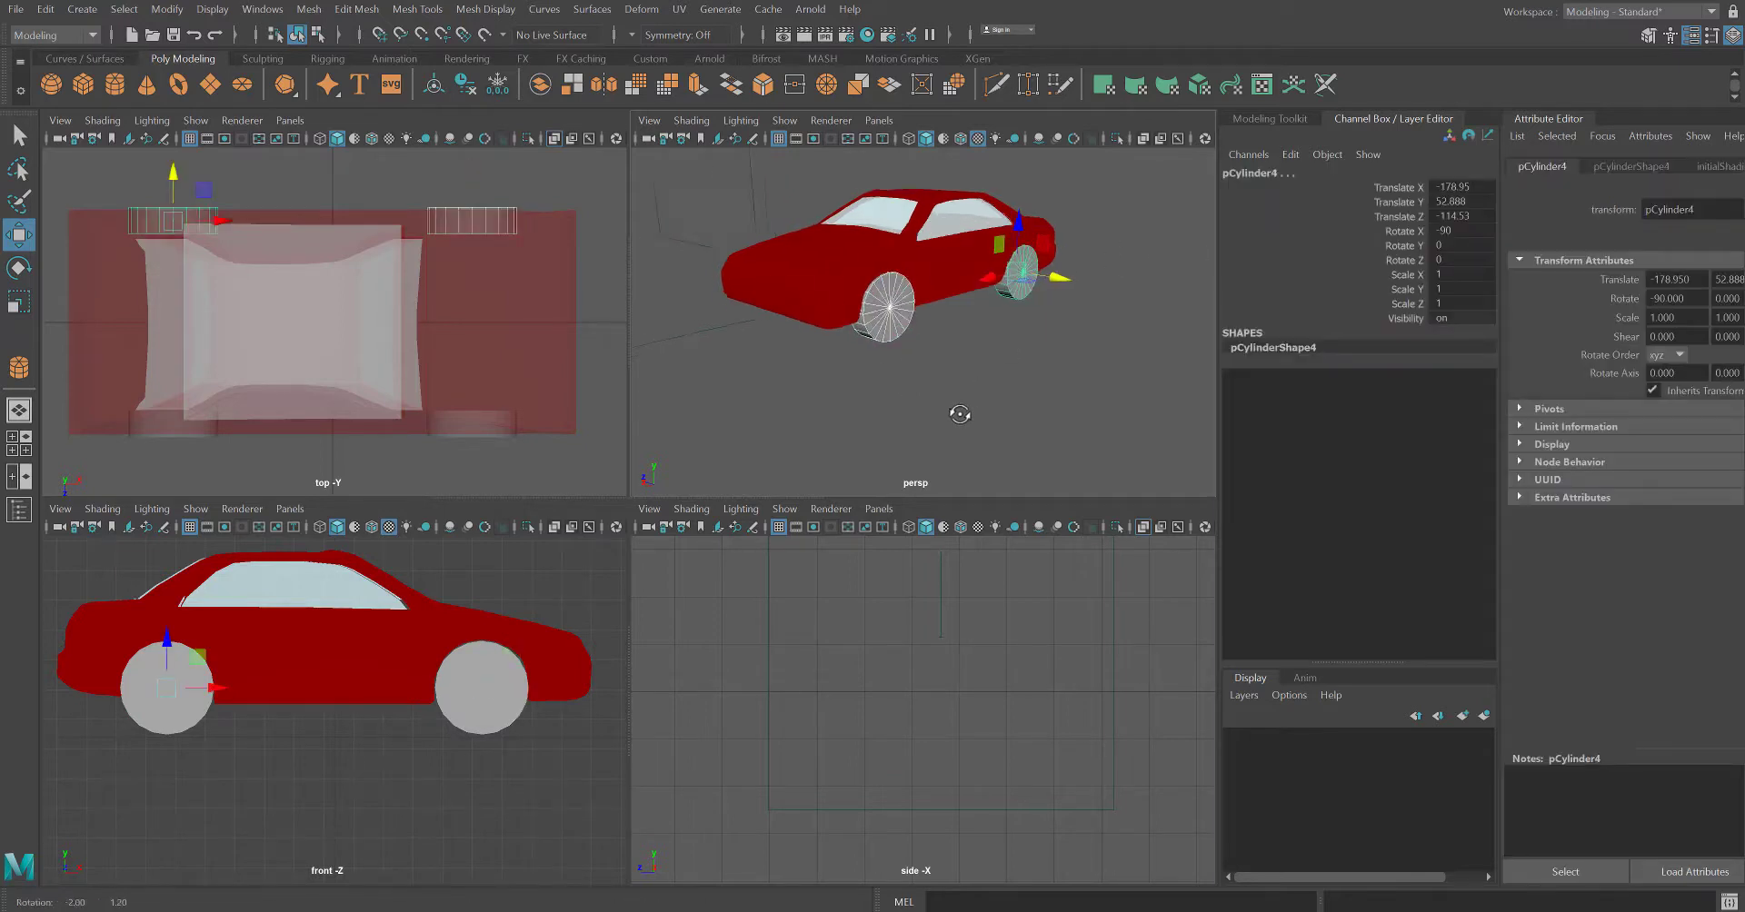
left_click_drag(955, 409, 995, 371, "alt")
left_click(979, 348)
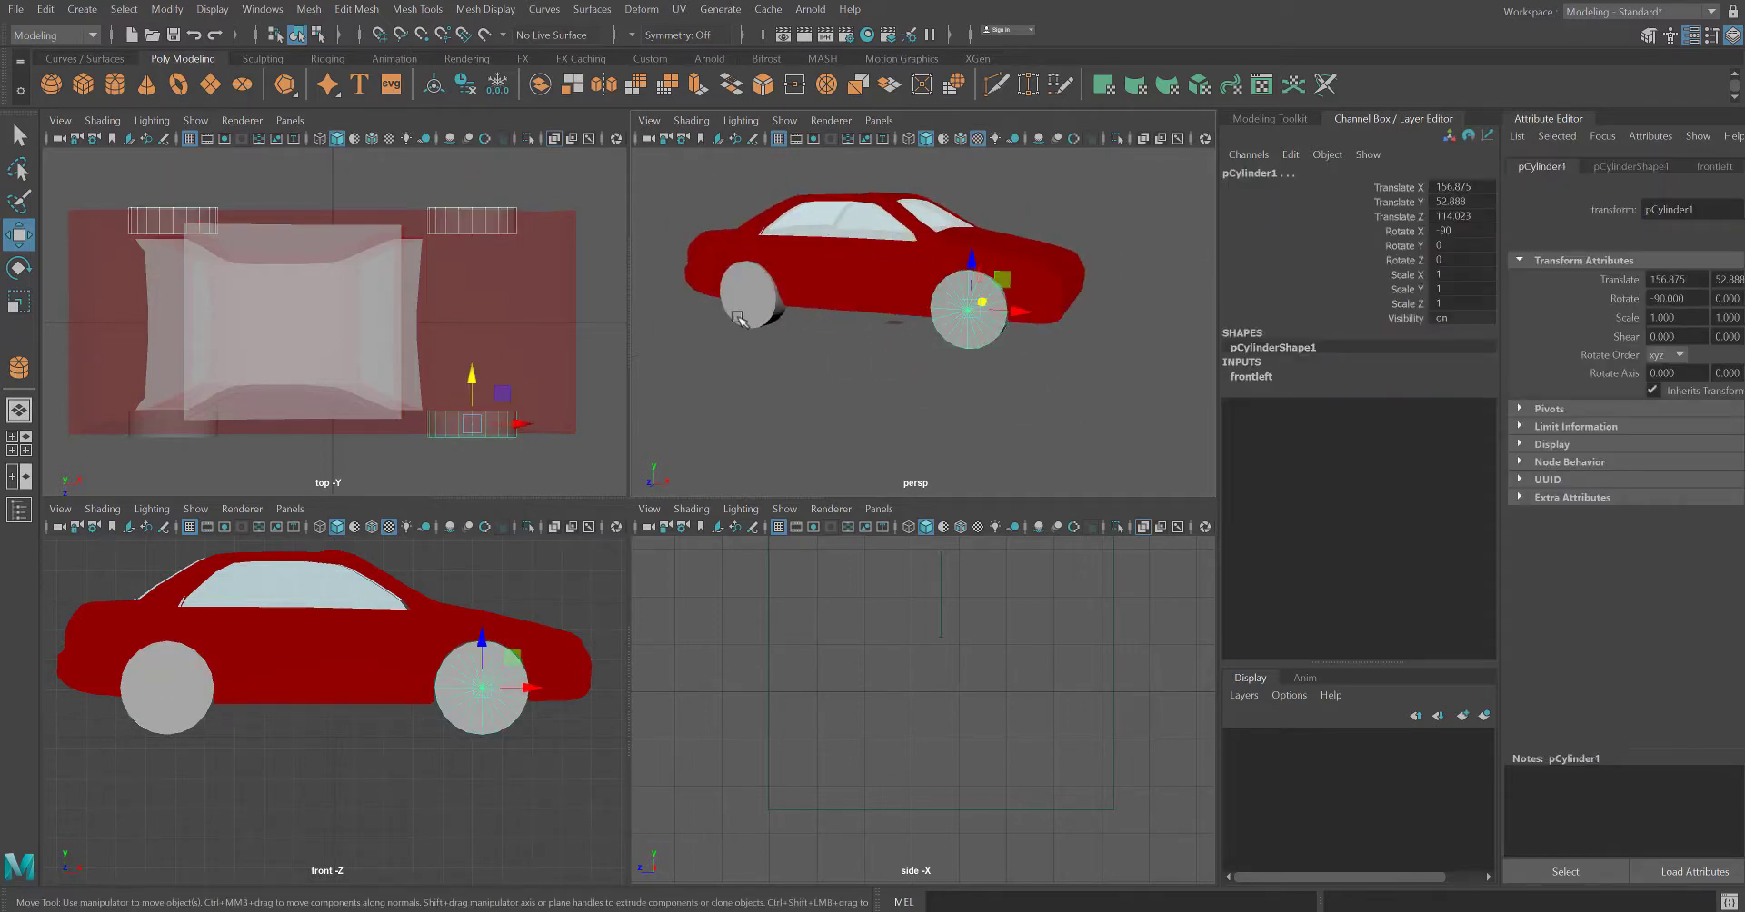
left_click(738, 320)
right_click(734, 320)
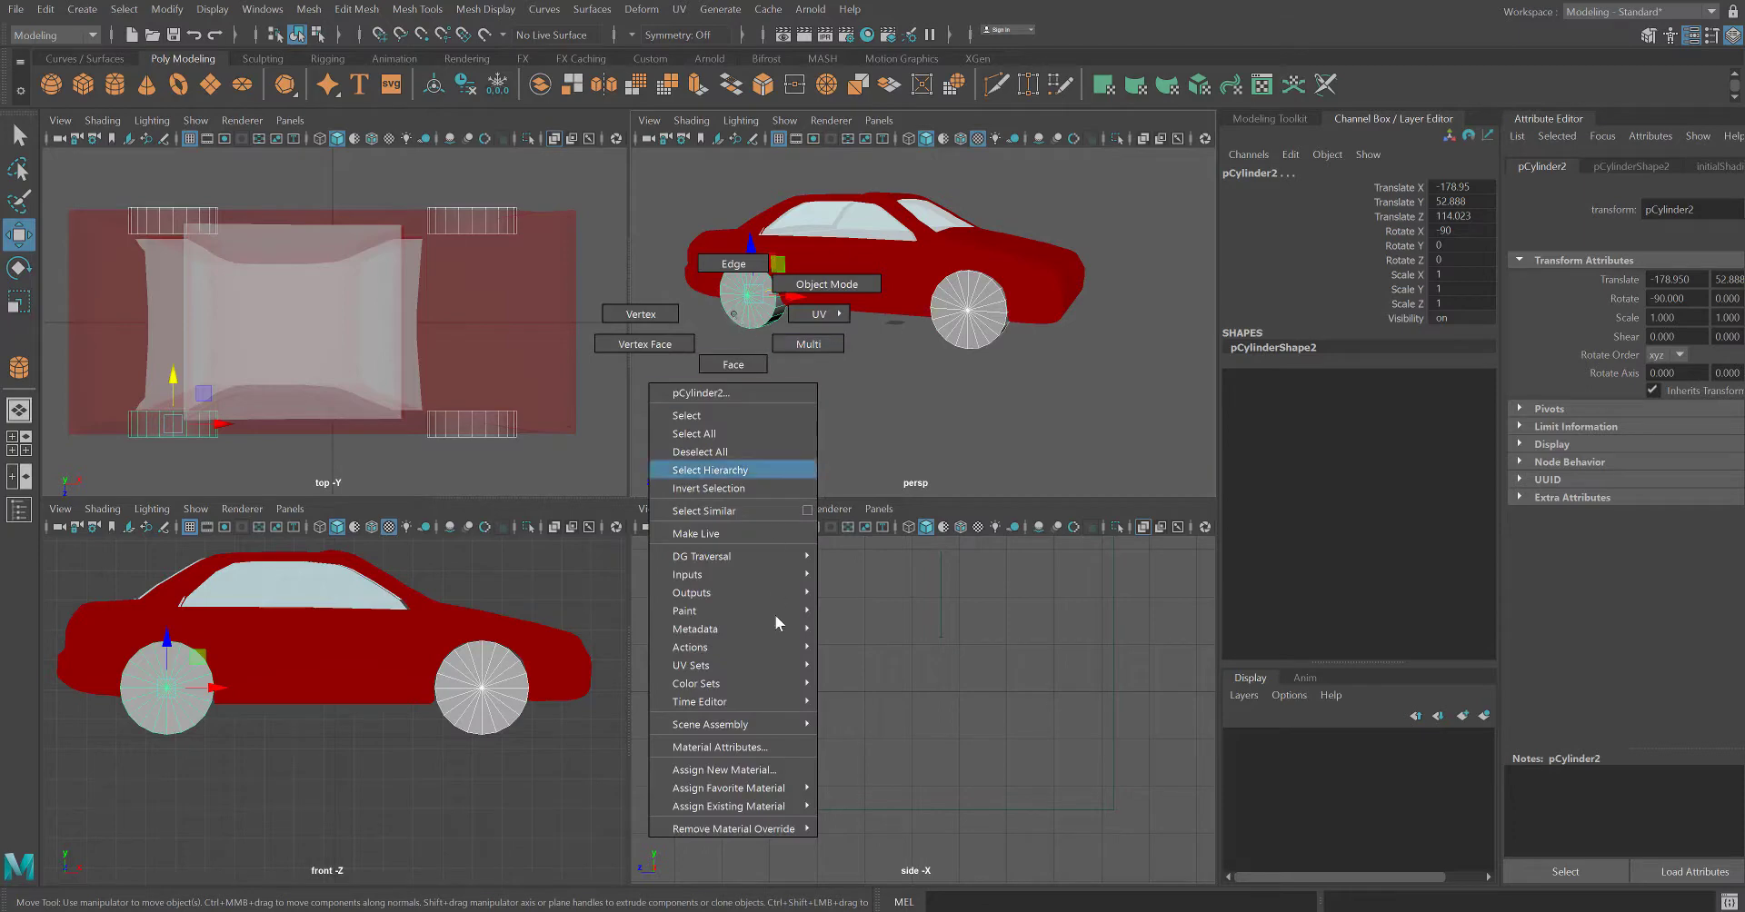
left_click(780, 773)
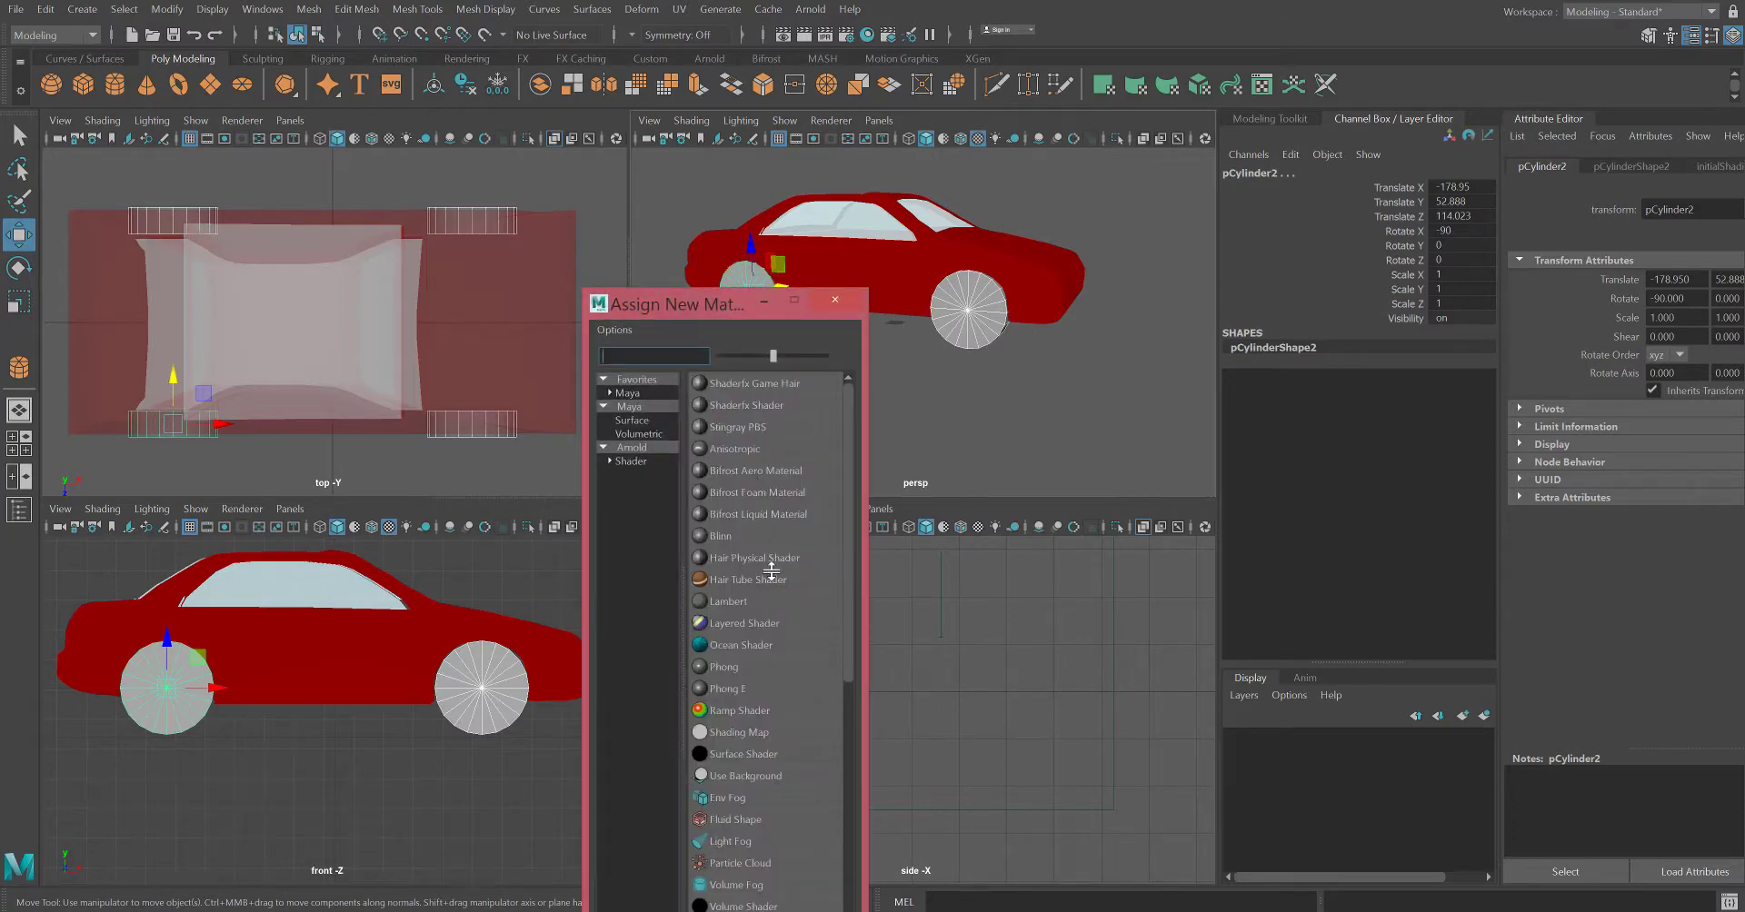
left_click(731, 602)
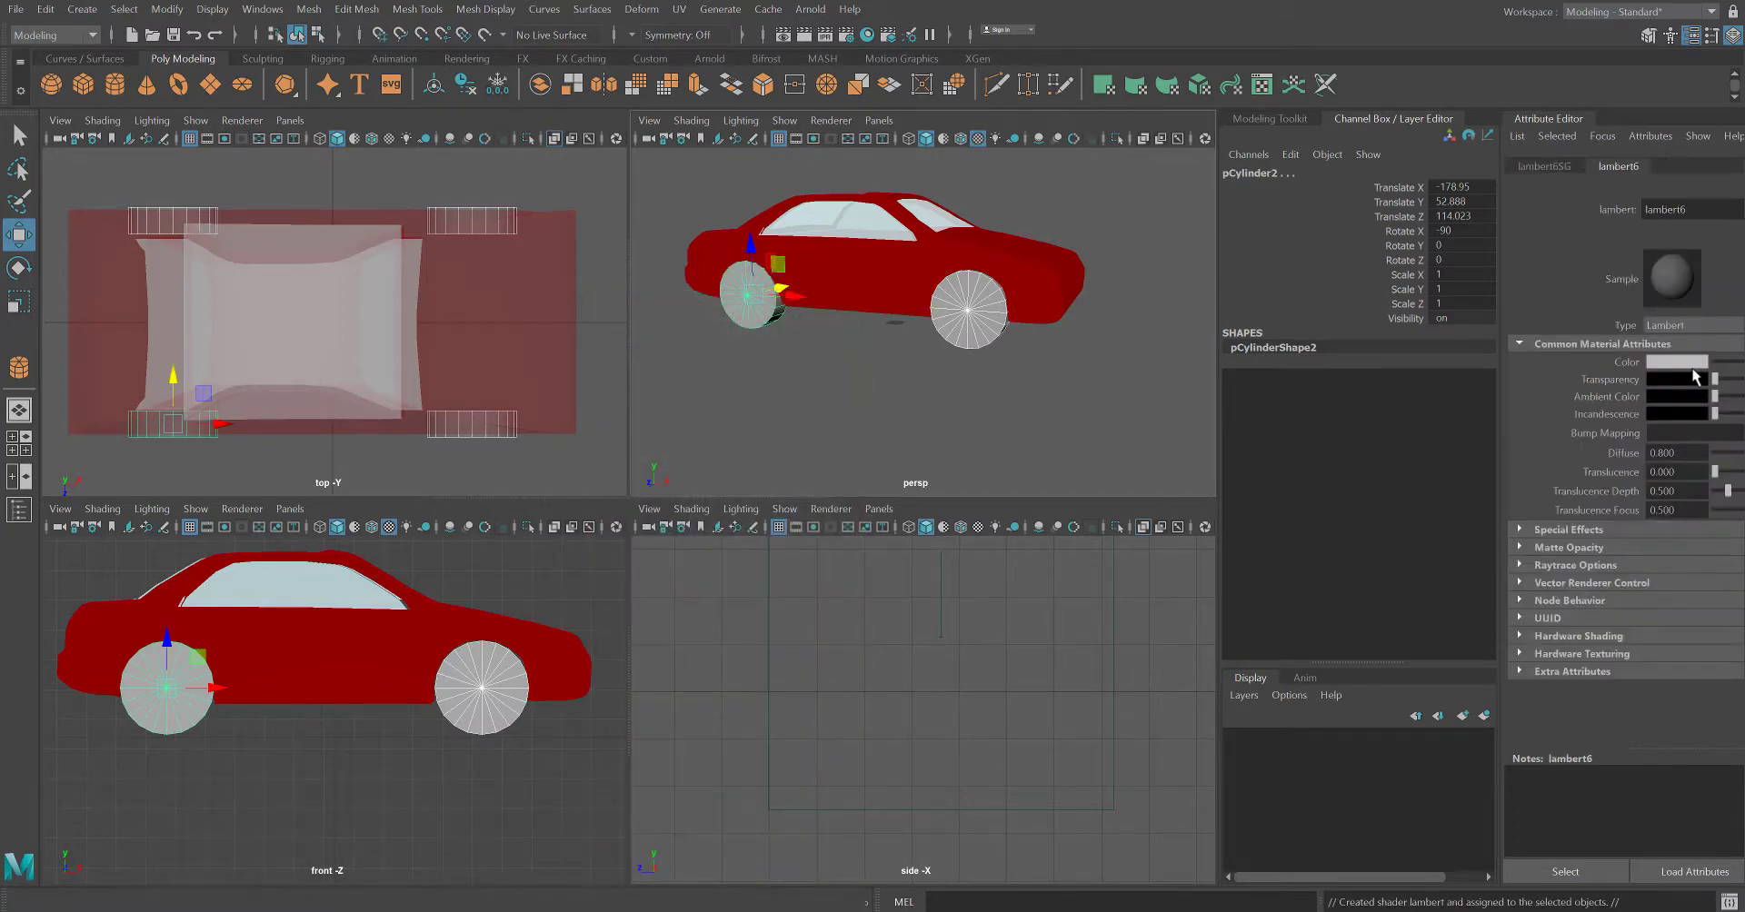
- Set the wheel material's color to black with a V value of 0
left_click(1684, 346)
left_click(1681, 346)
left_click(1686, 365)
left_click_drag(1658, 457, 1629, 448)
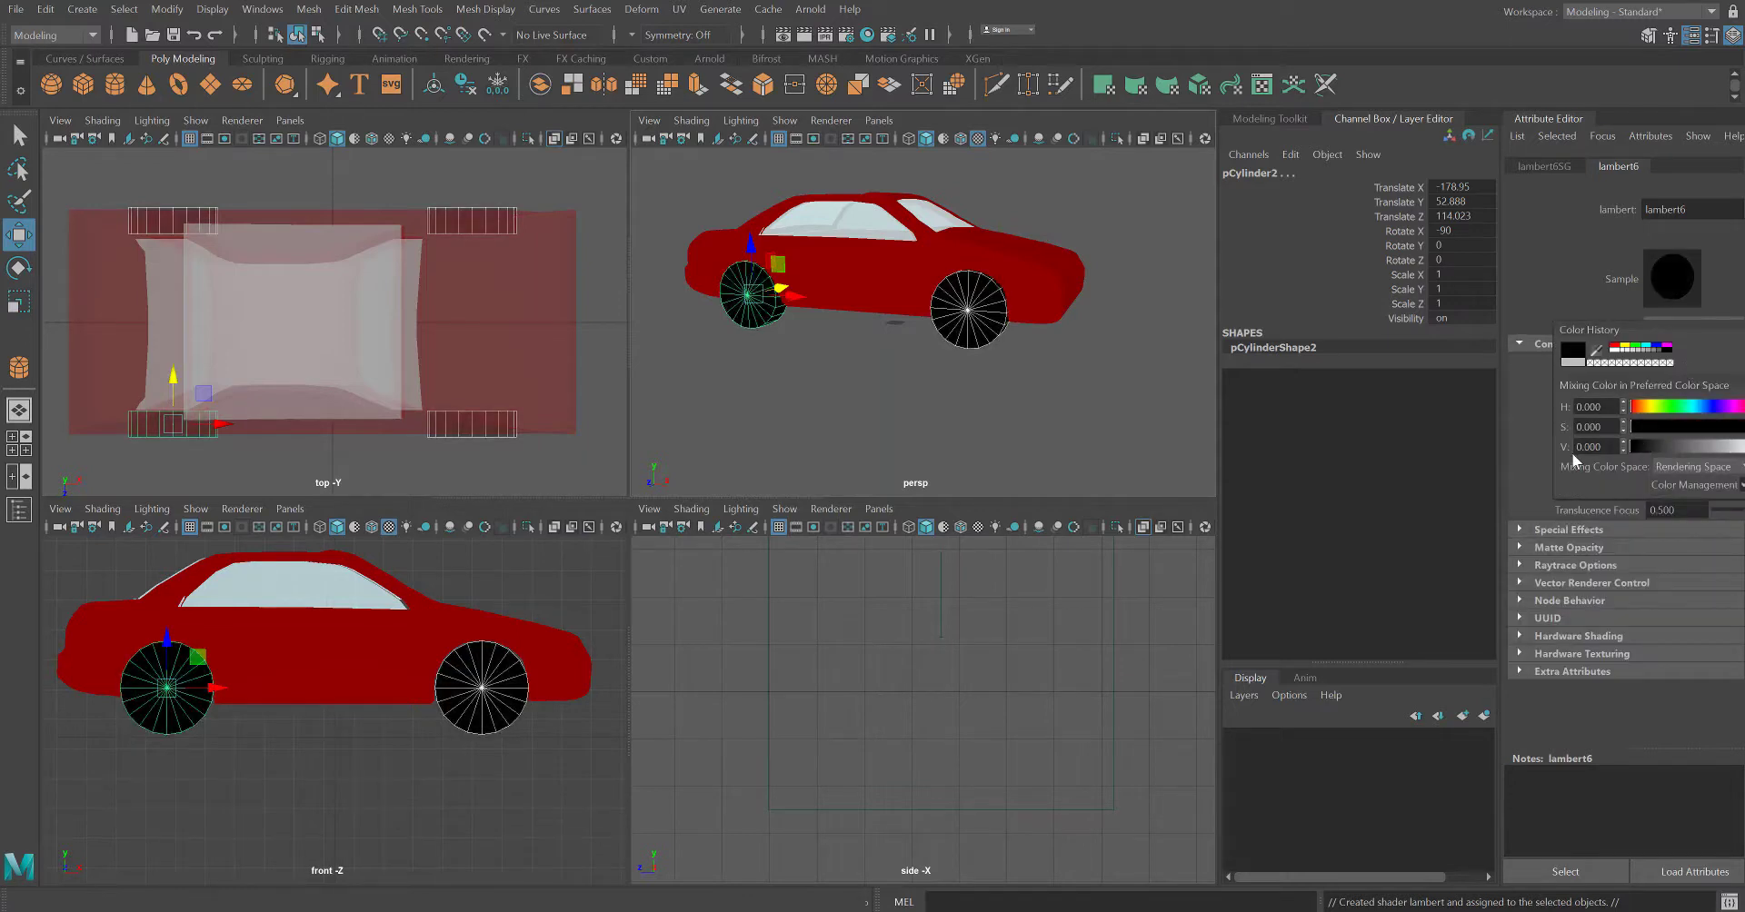
left_click(1070, 431)
left_click_drag(987, 446, 941, 438, "alt")
scroll(813, 391, "up", 2)
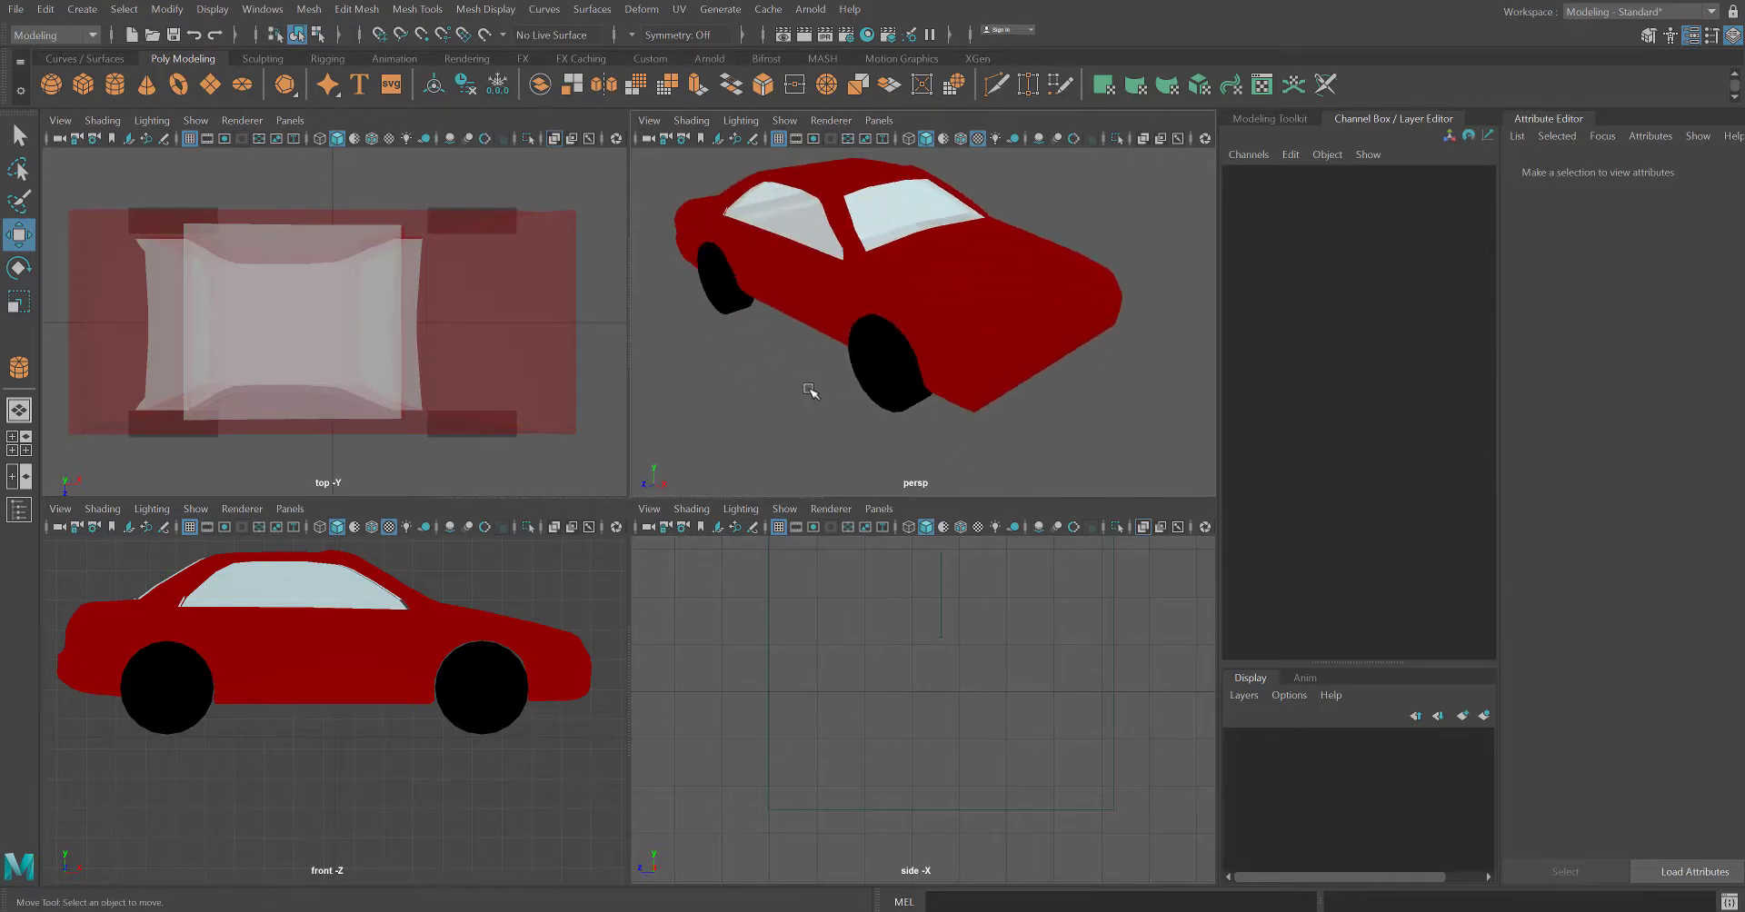
left_click(894, 383)
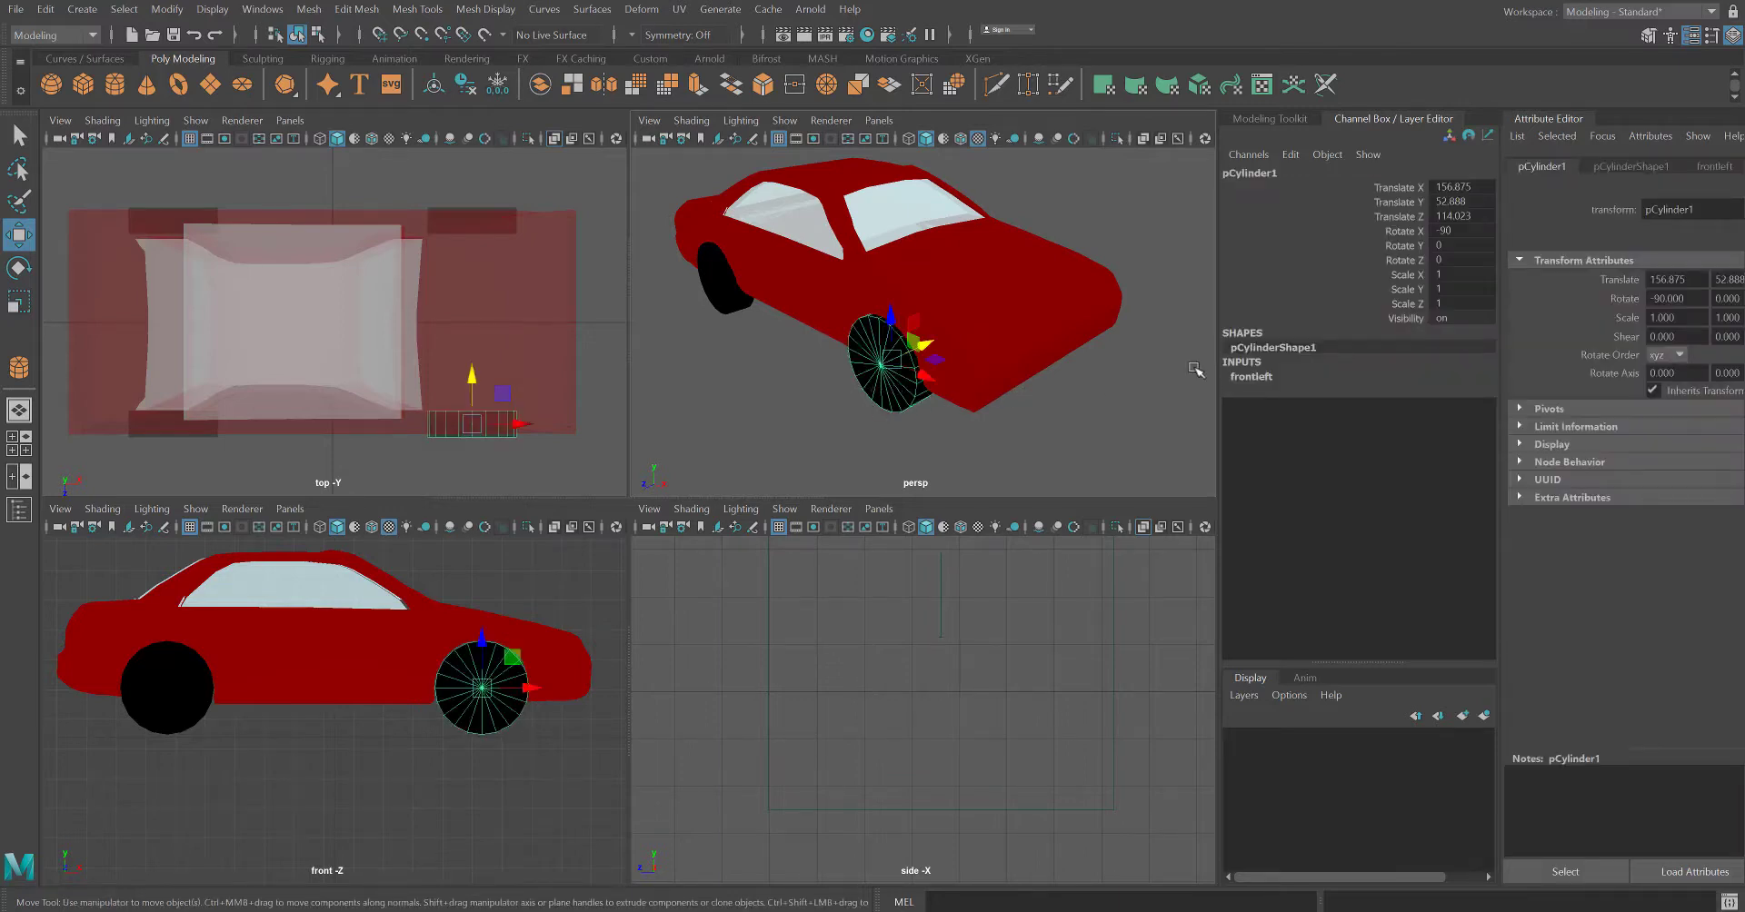
left_click(1251, 376)
double_click(1249, 376)
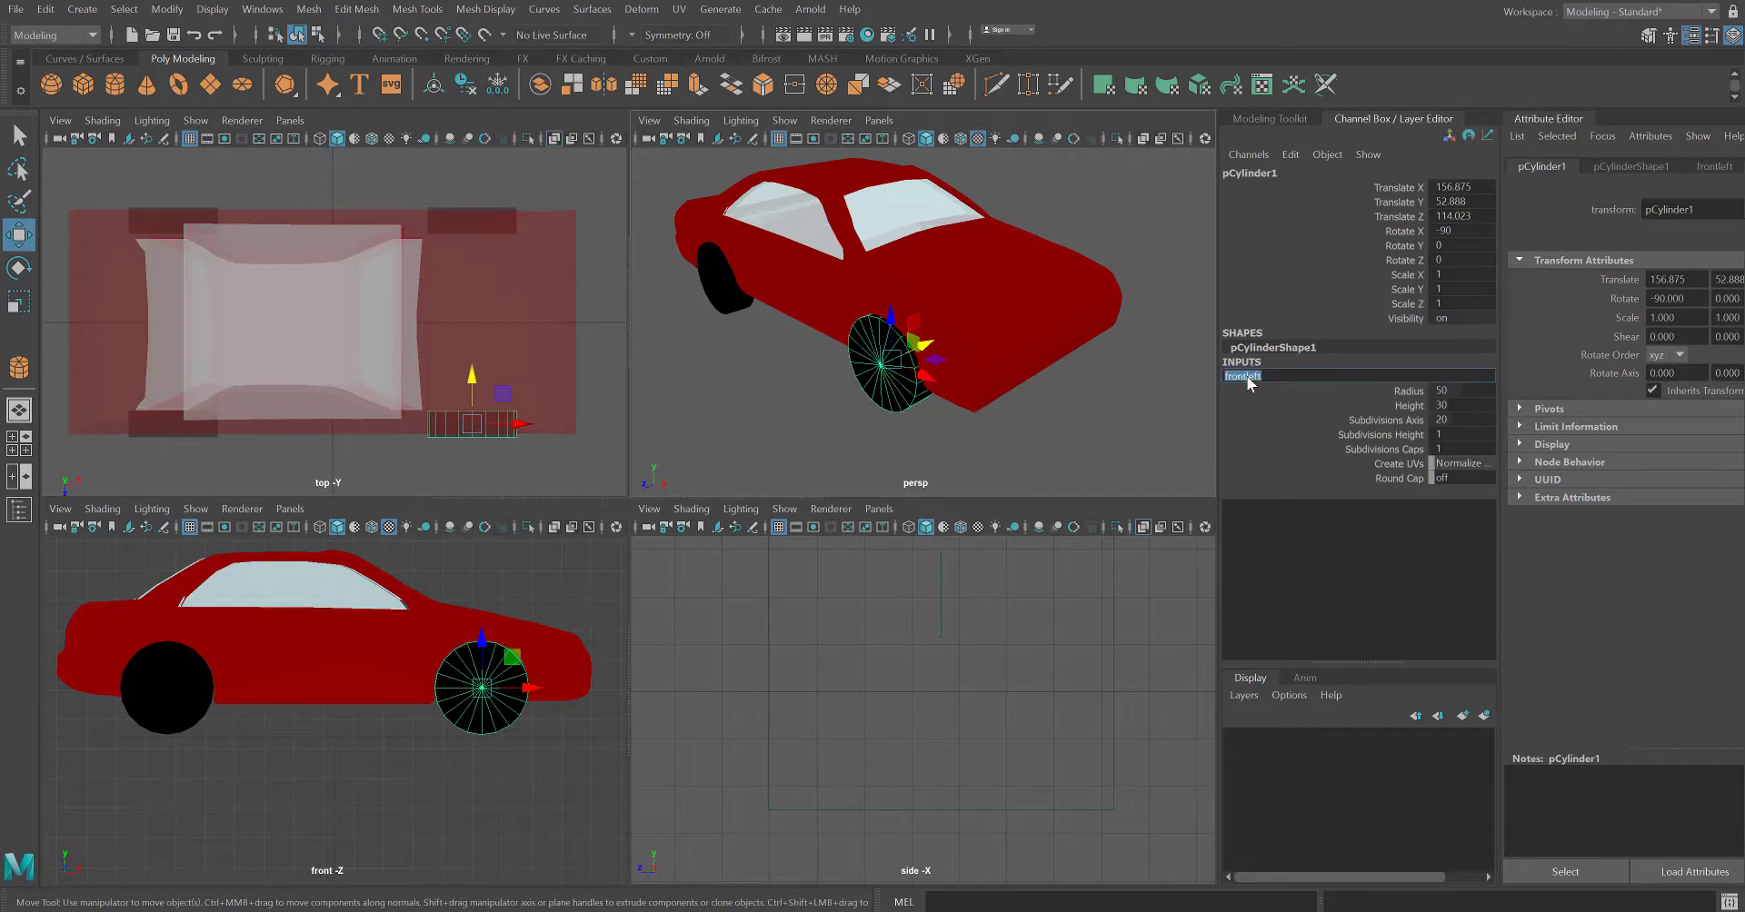
left_click(1145, 417)
- Rename the front left wheel's transform node to frontleft
left_click(893, 412)
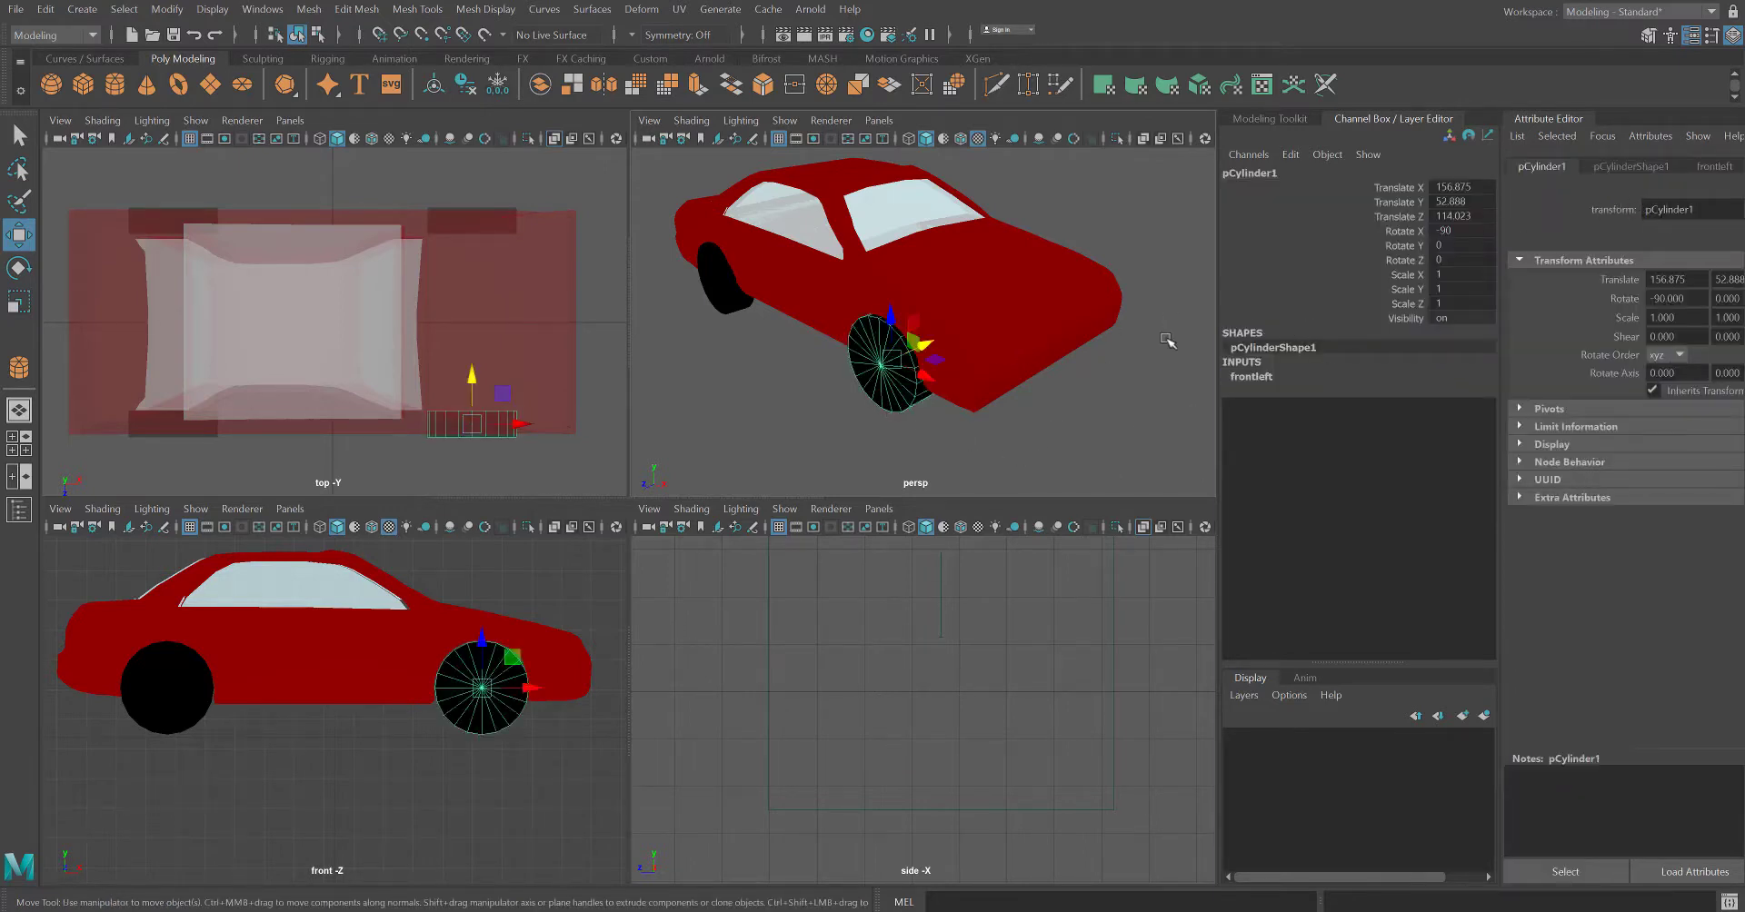
left_click_drag(1218, 375, 1144, 382)
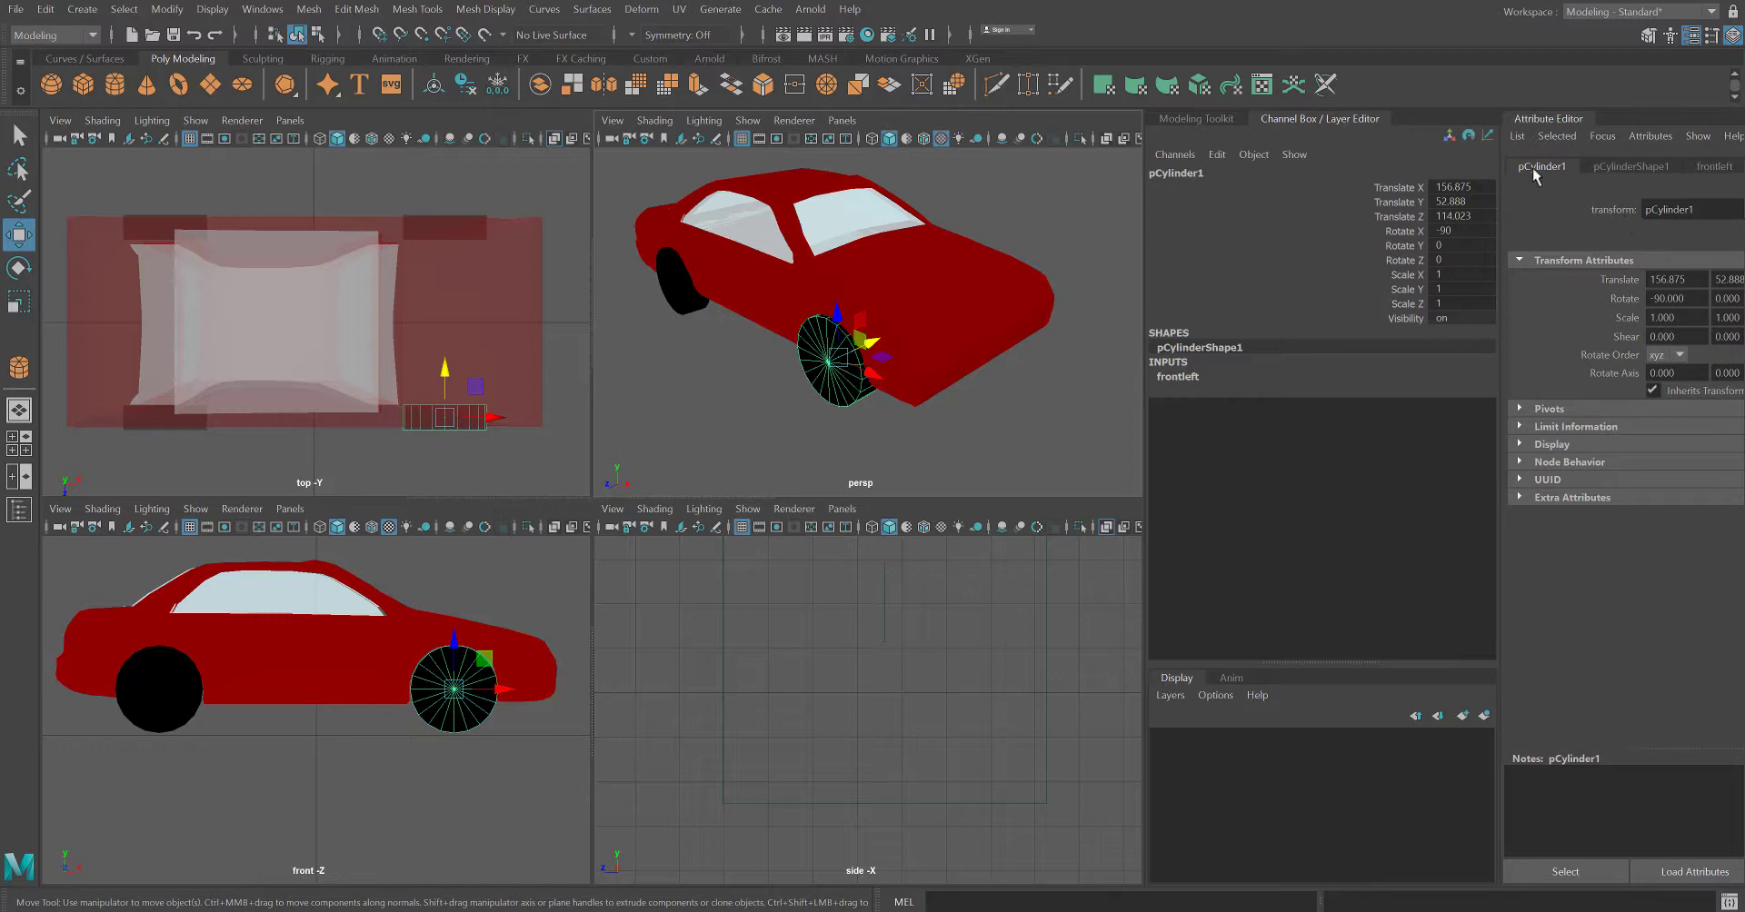
double_click(1672, 212)
type("frontleft")
key("Return")
- Rename the rear left wheel's transform node to rearleft
left_click(682, 283)
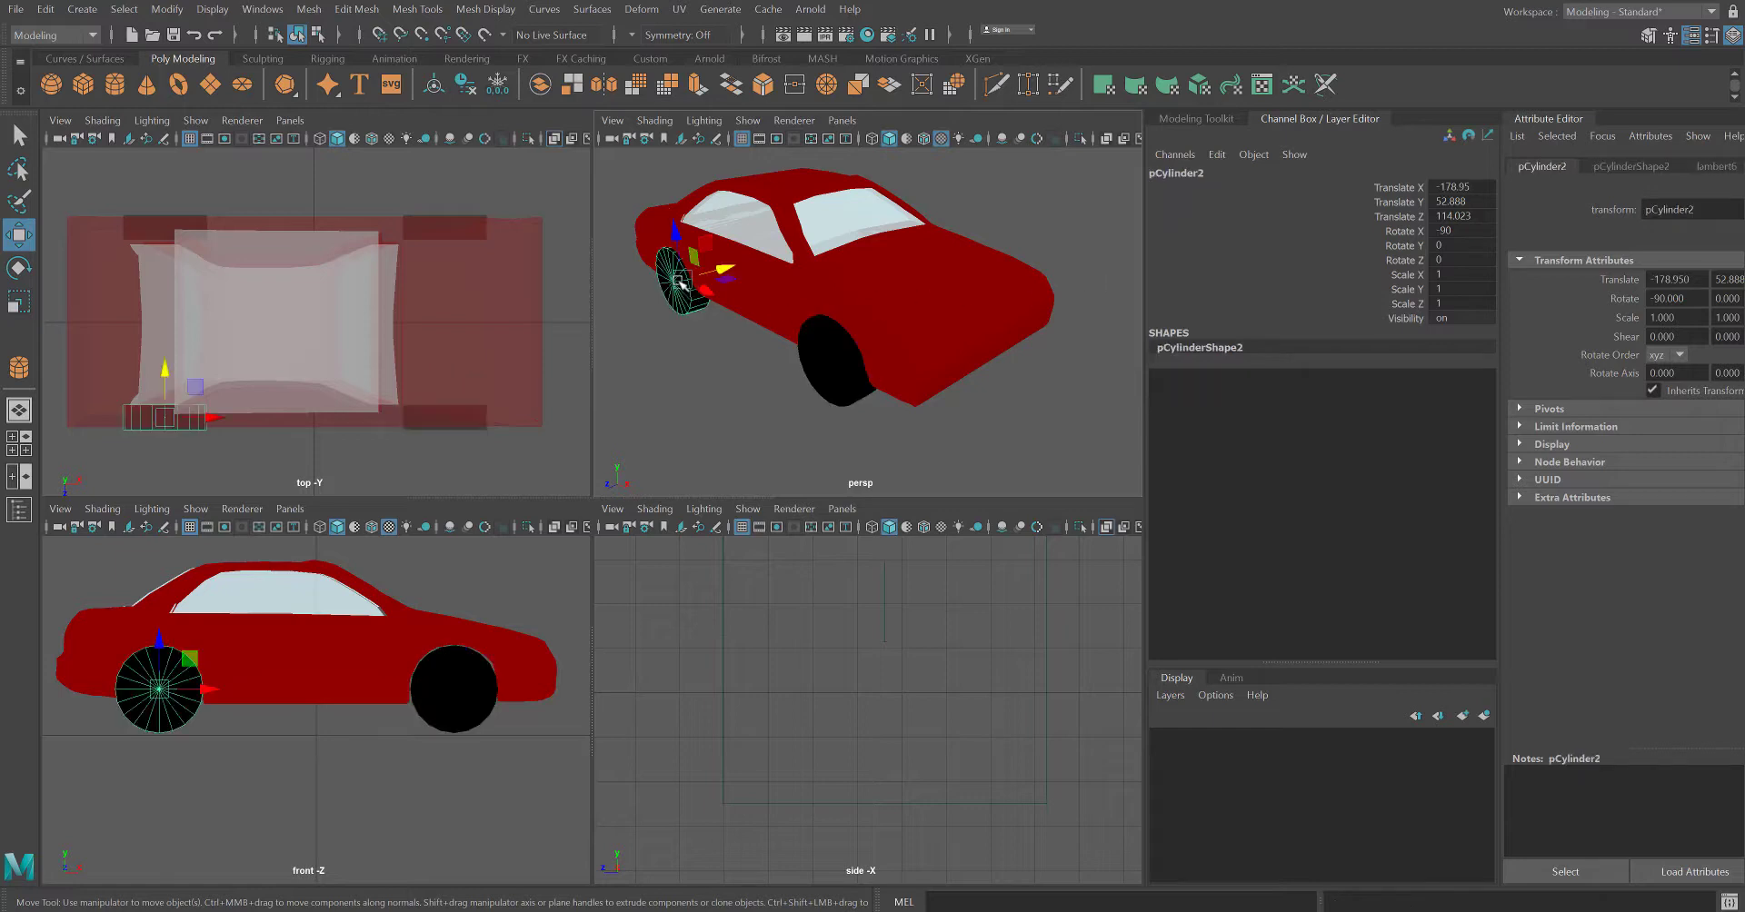
double_click(1684, 212)
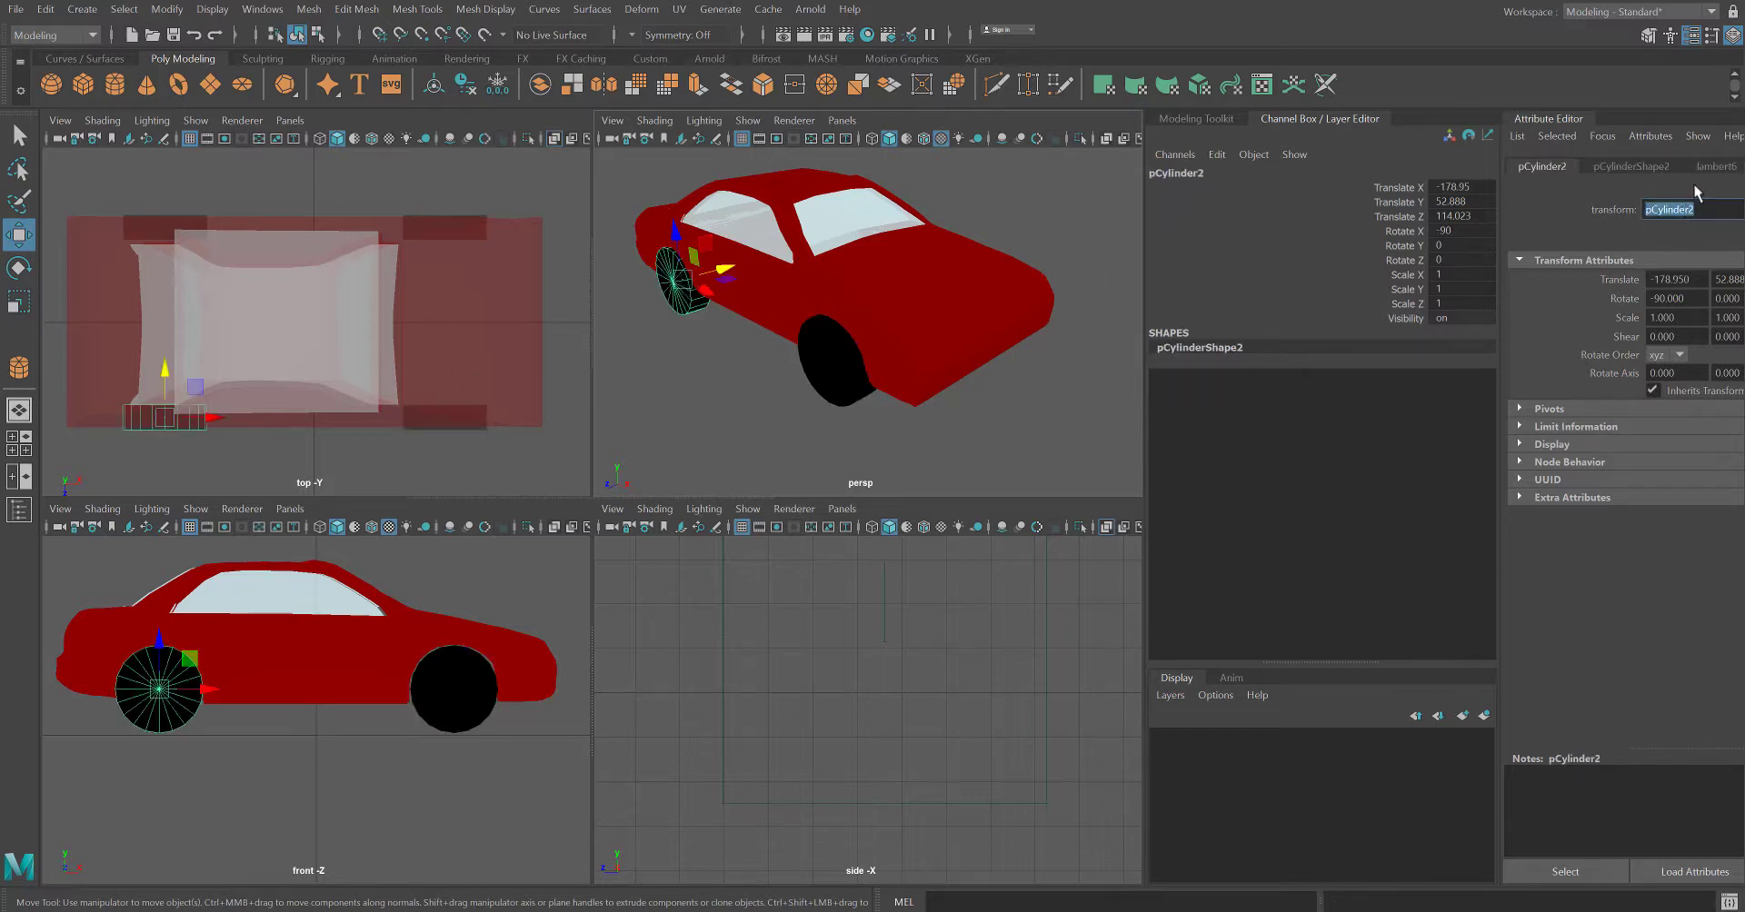
type("rearleft")
key("Return")
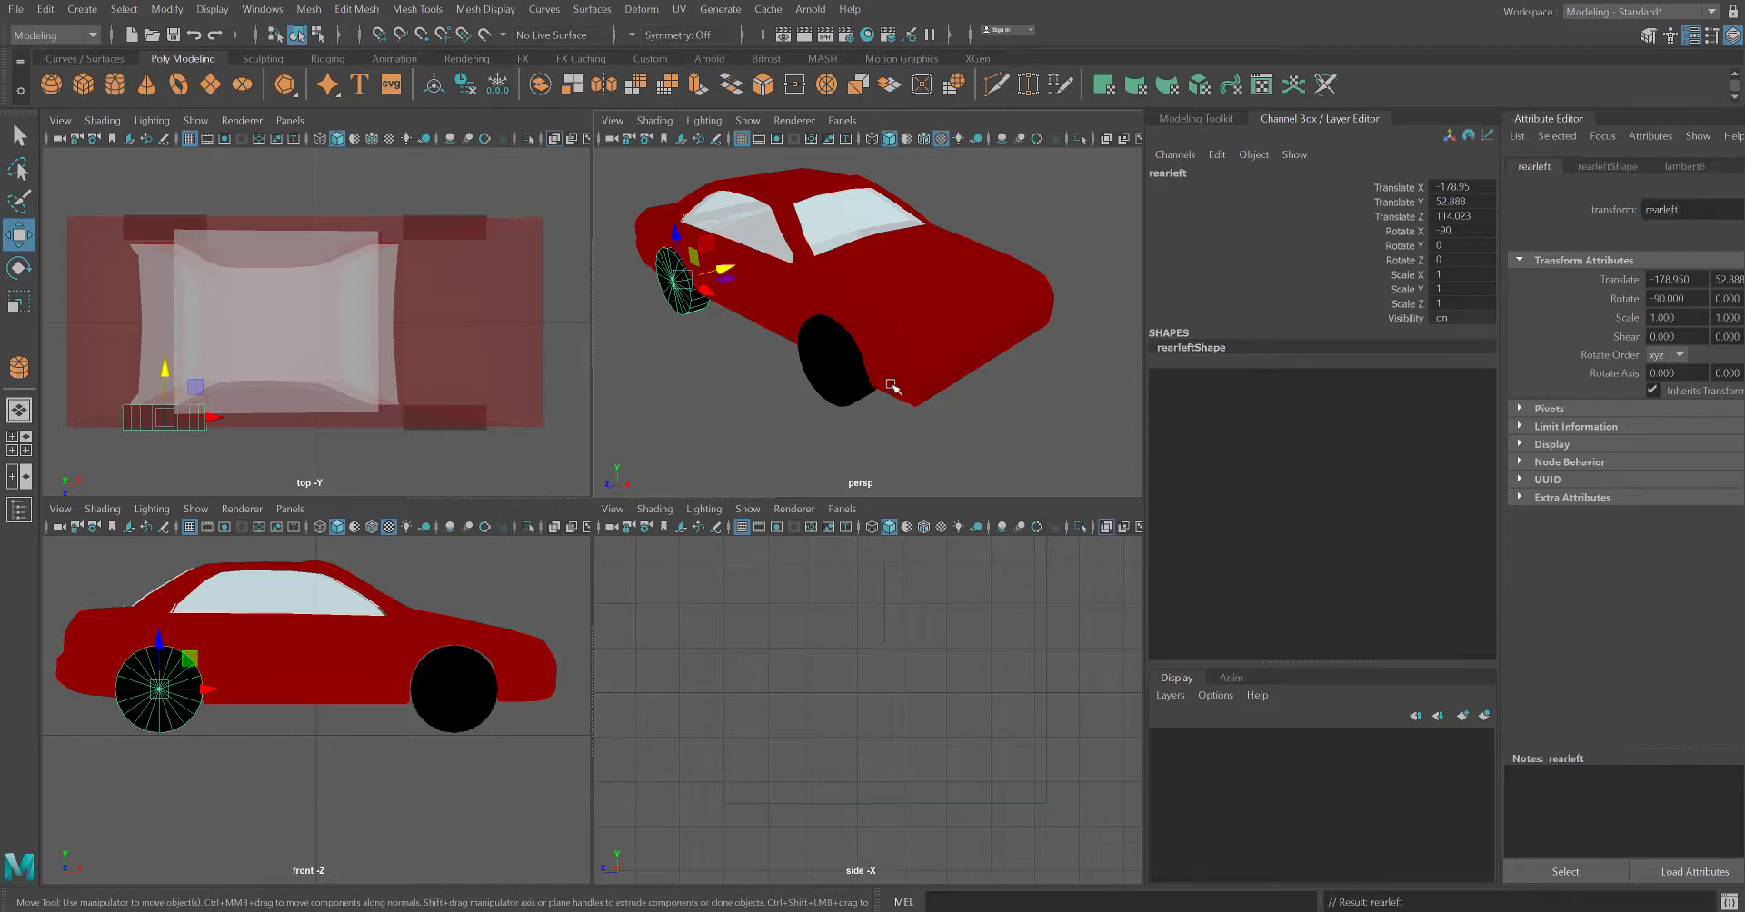
- Rename the front wheel on the car's right side to frontright
key("space")
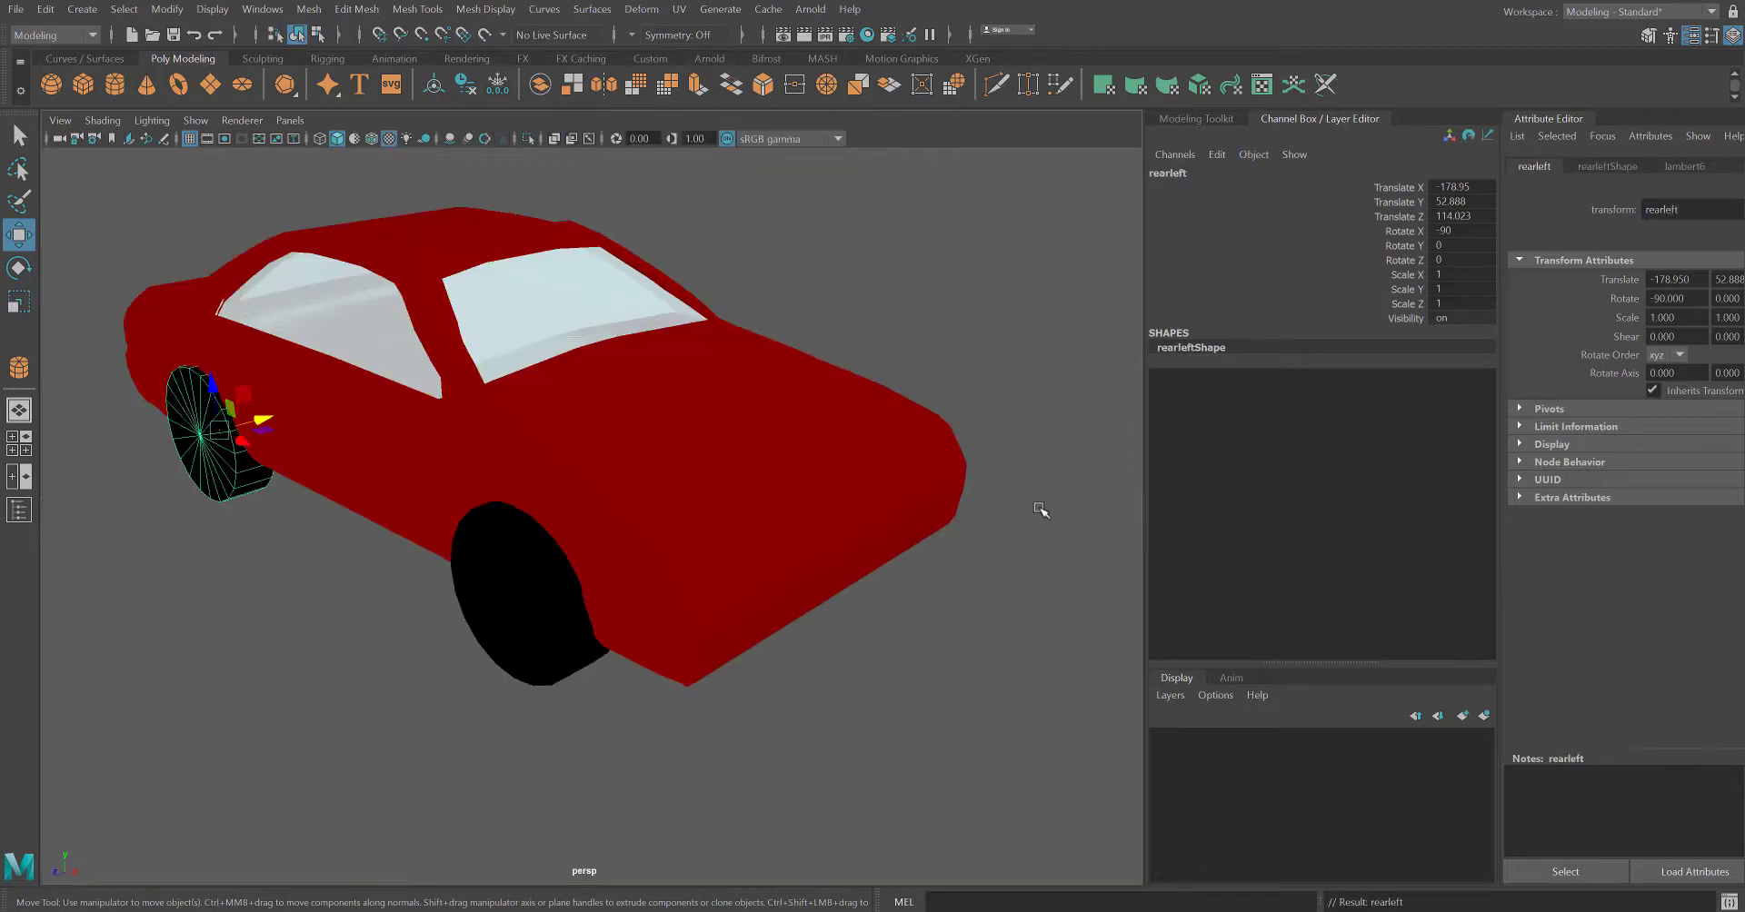
left_click_drag(1040, 507, 607, 586, "alt")
left_click(449, 583)
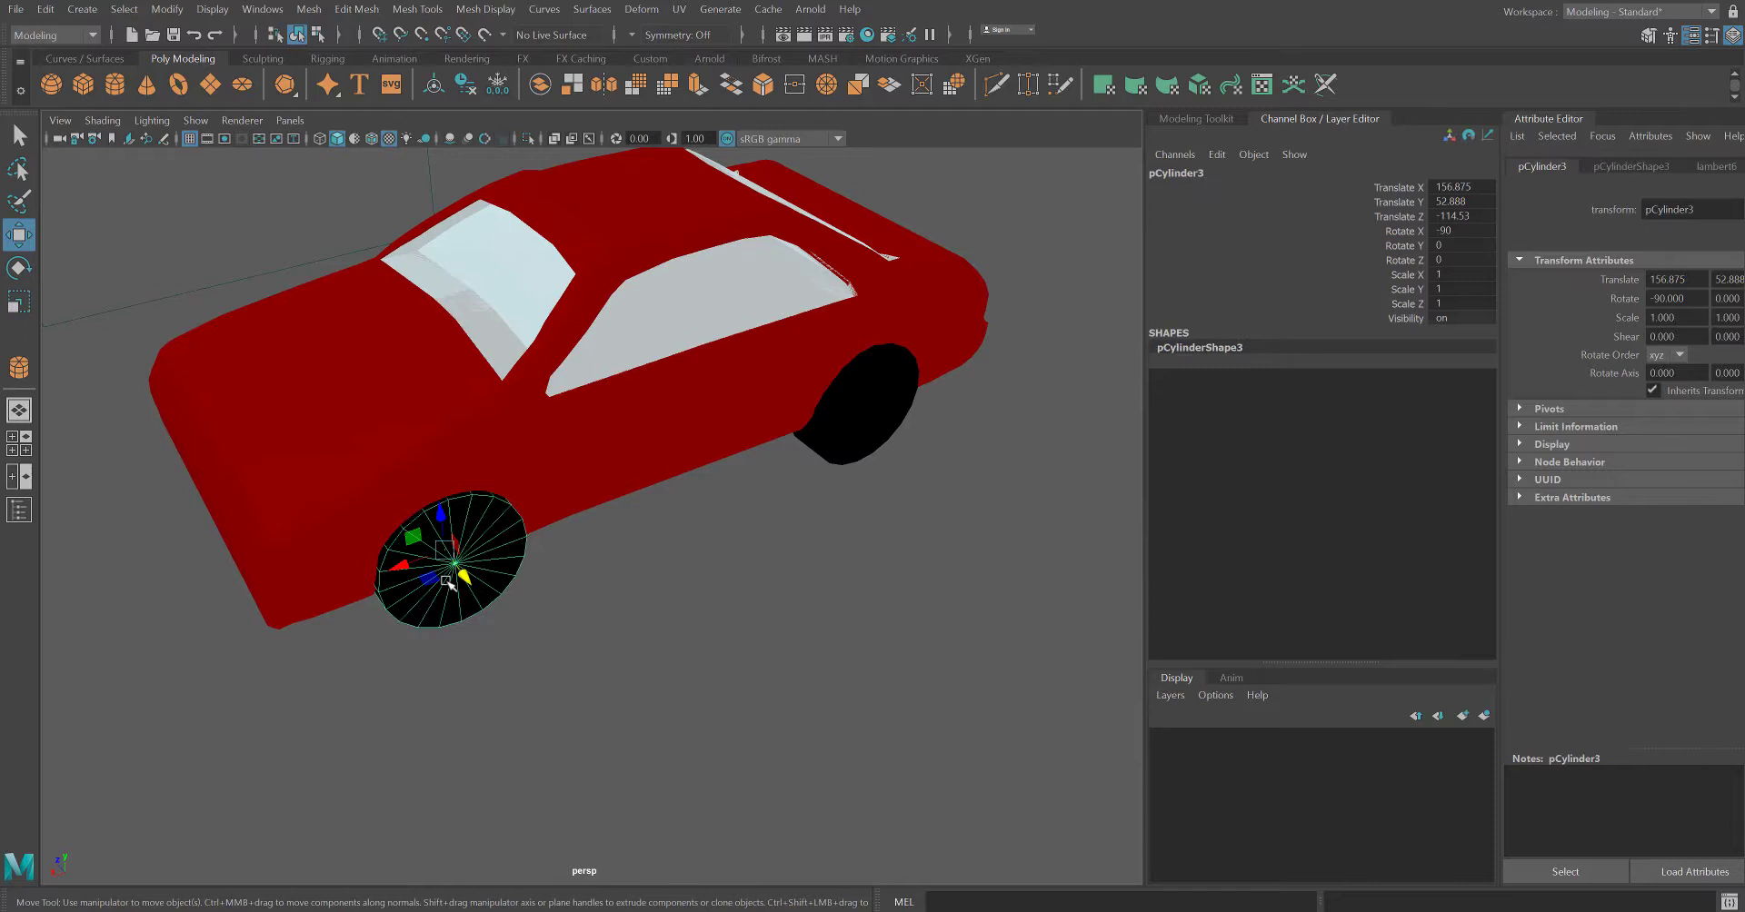
double_click(1679, 215)
type("frontright")
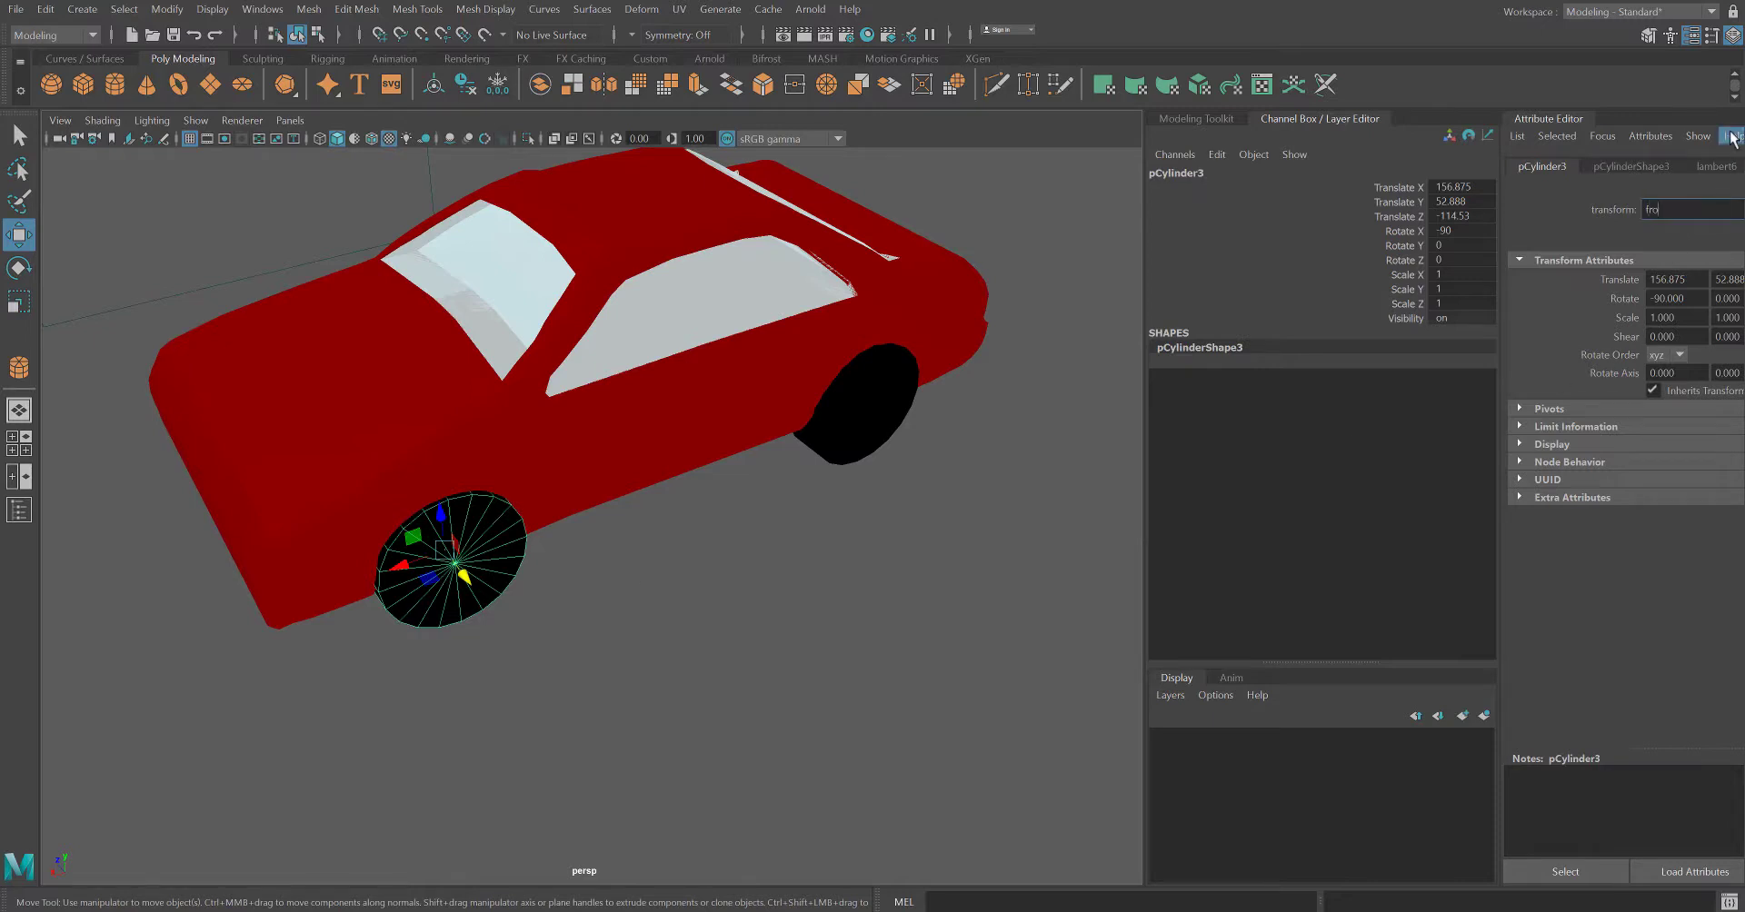
key("Return")
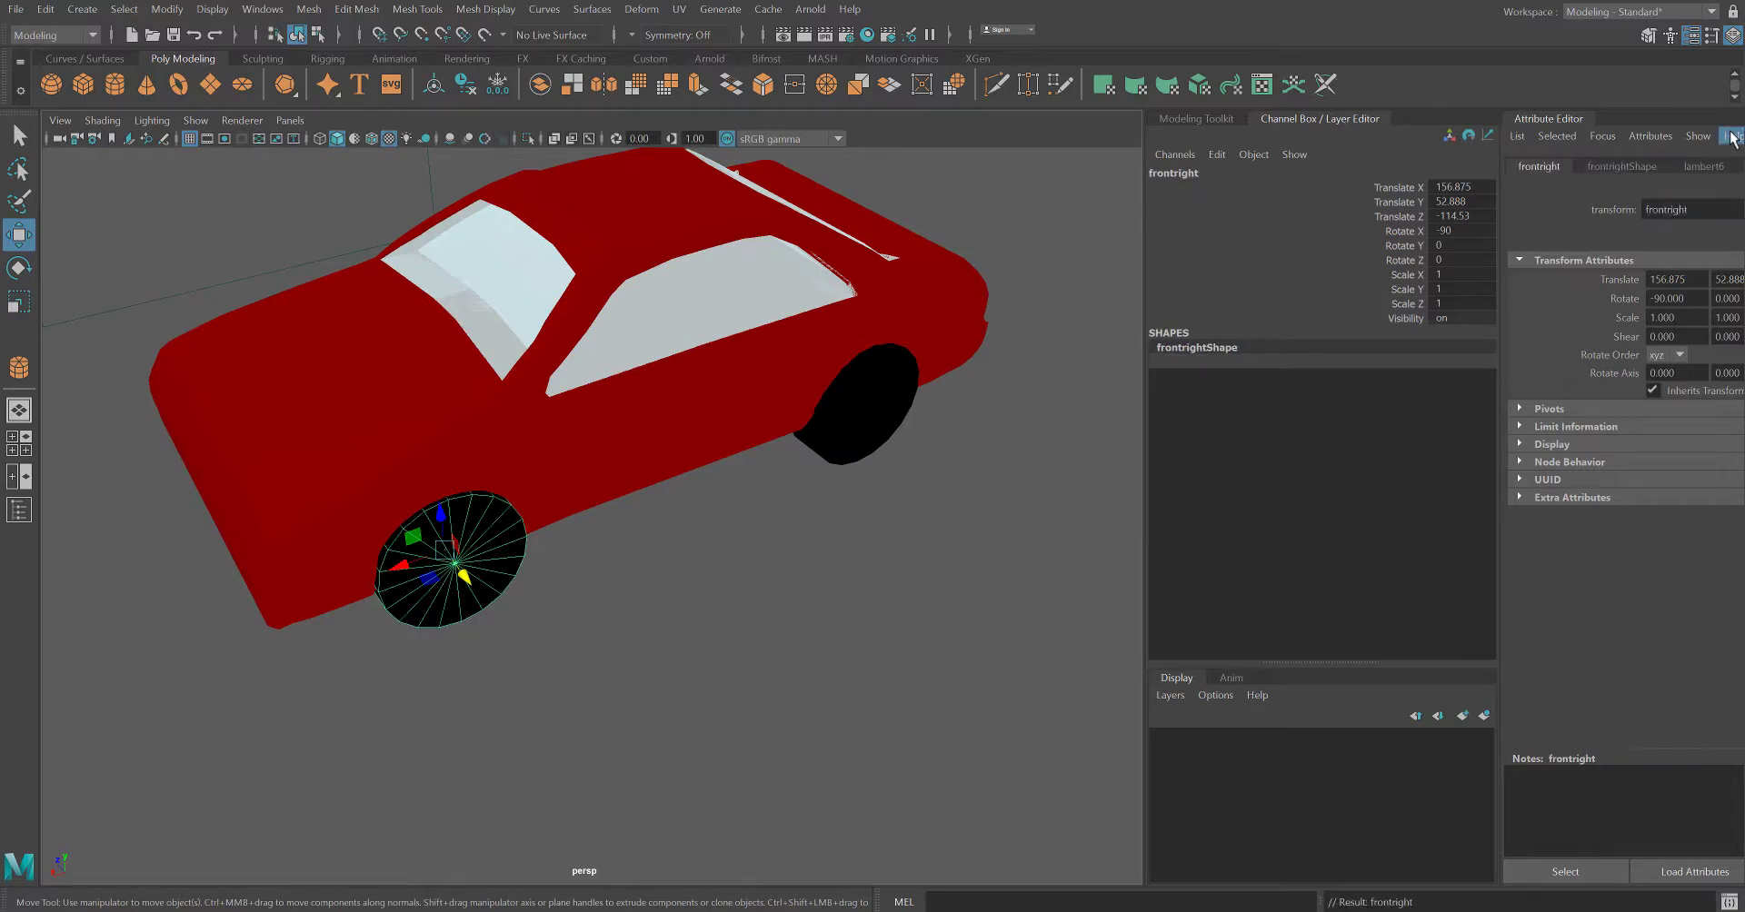
- Rename the rear wheel on the car's right side to rearright
left_click(895, 389)
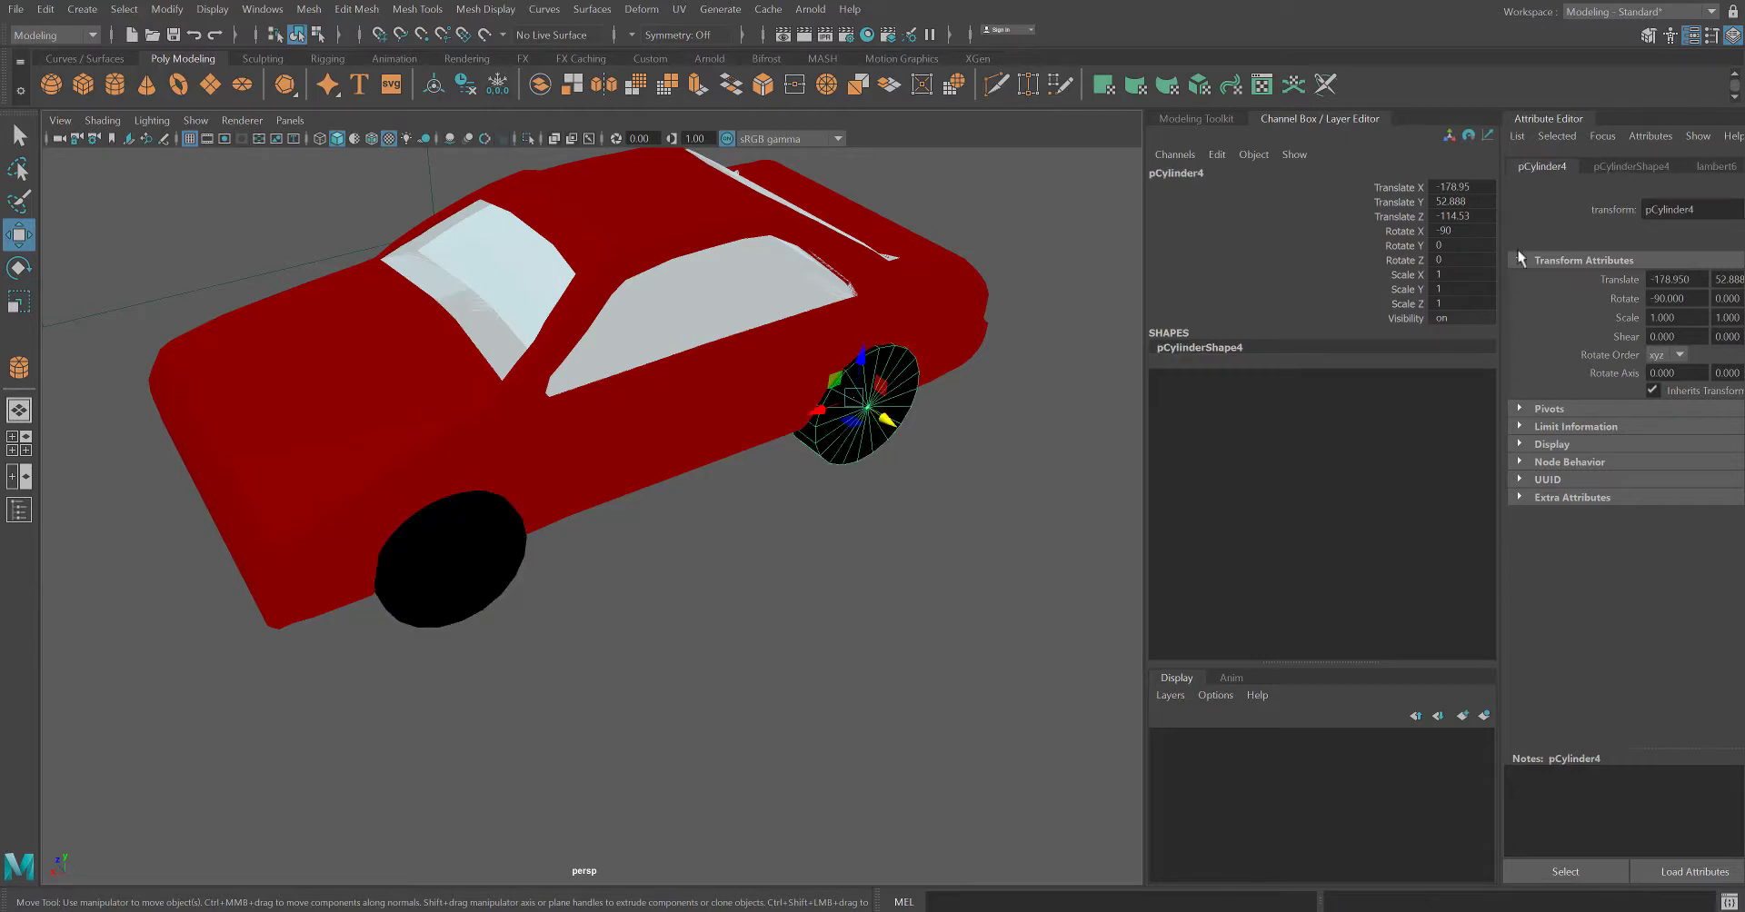
double_click(1682, 208)
type("rearright")
key("Return")
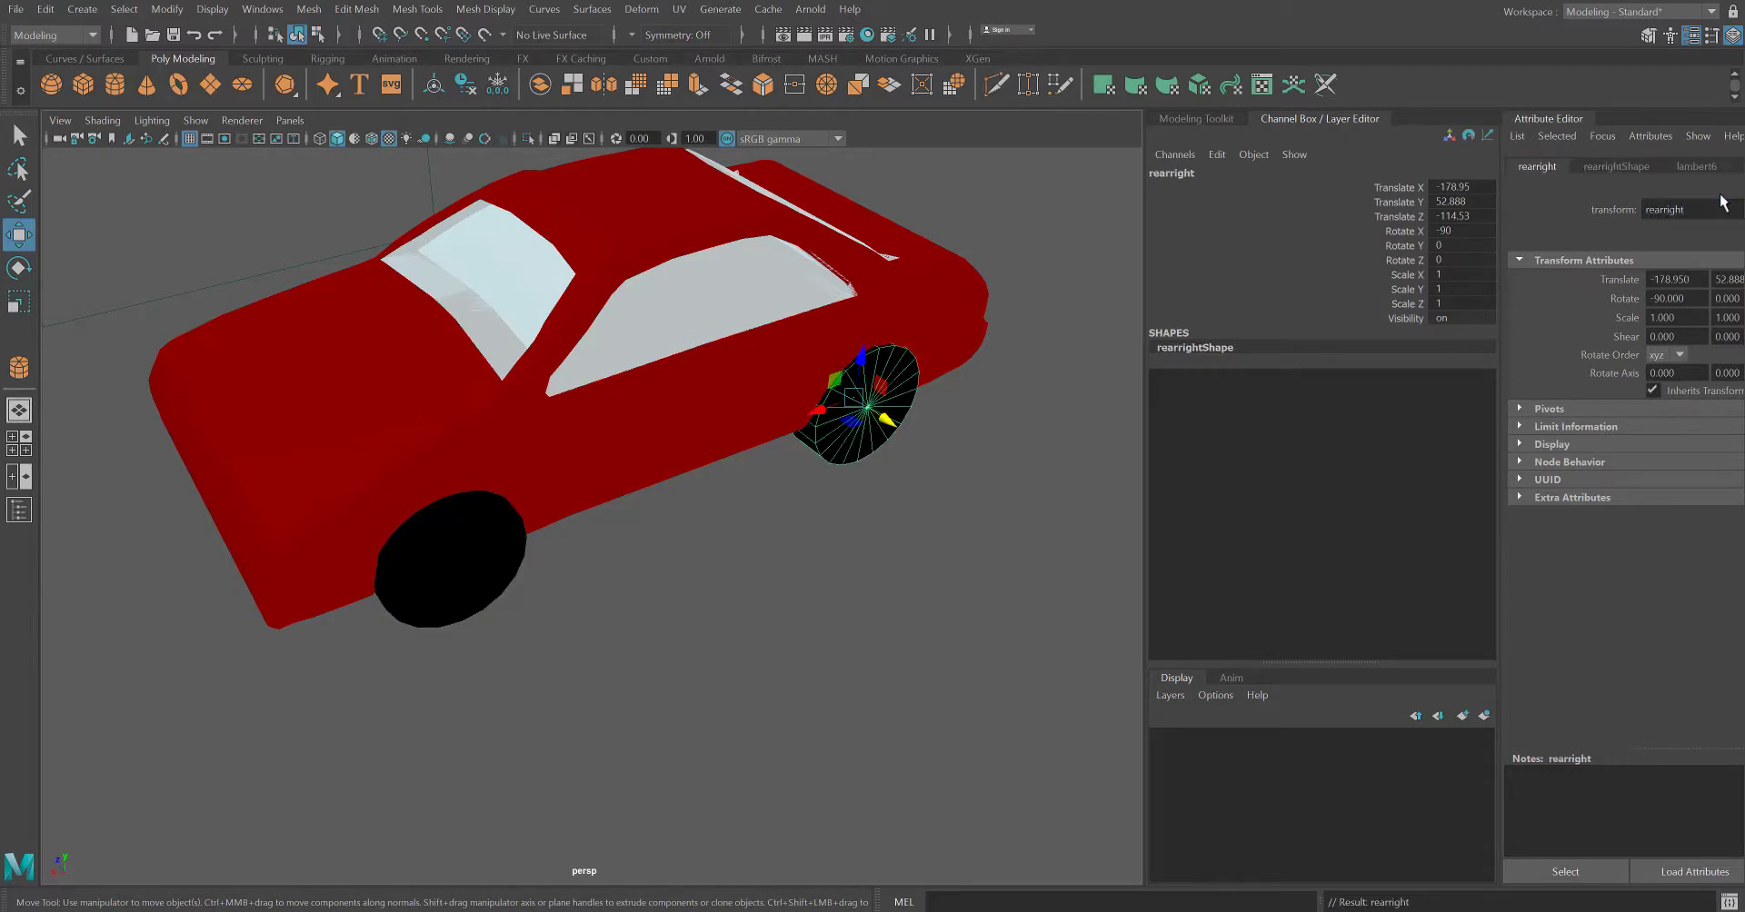
- Parent all four wheels to the chassis, selecting the chassis last, and check the hierarchy by selecting the chassis
left_click(850, 491)
left_click(859, 432)
left_click(455, 563)
left_click_drag(550, 715, 764, 542, "alt")
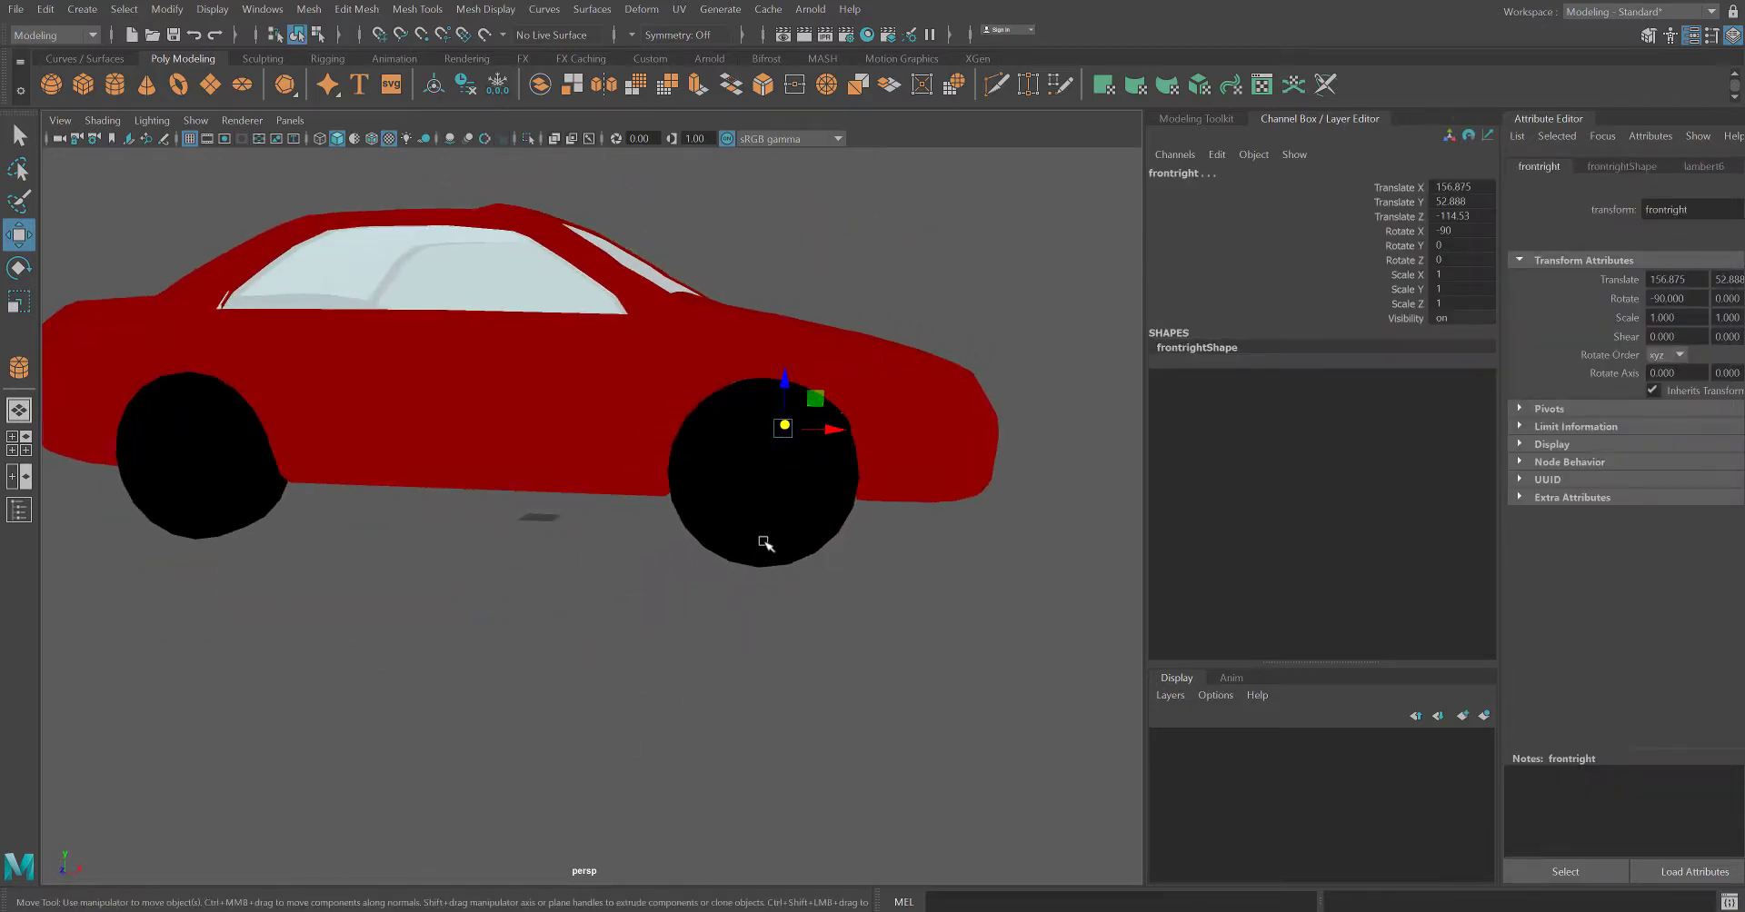
left_click(763, 541)
left_click(144, 465)
left_click_drag(375, 671, 287, 560, "alt")
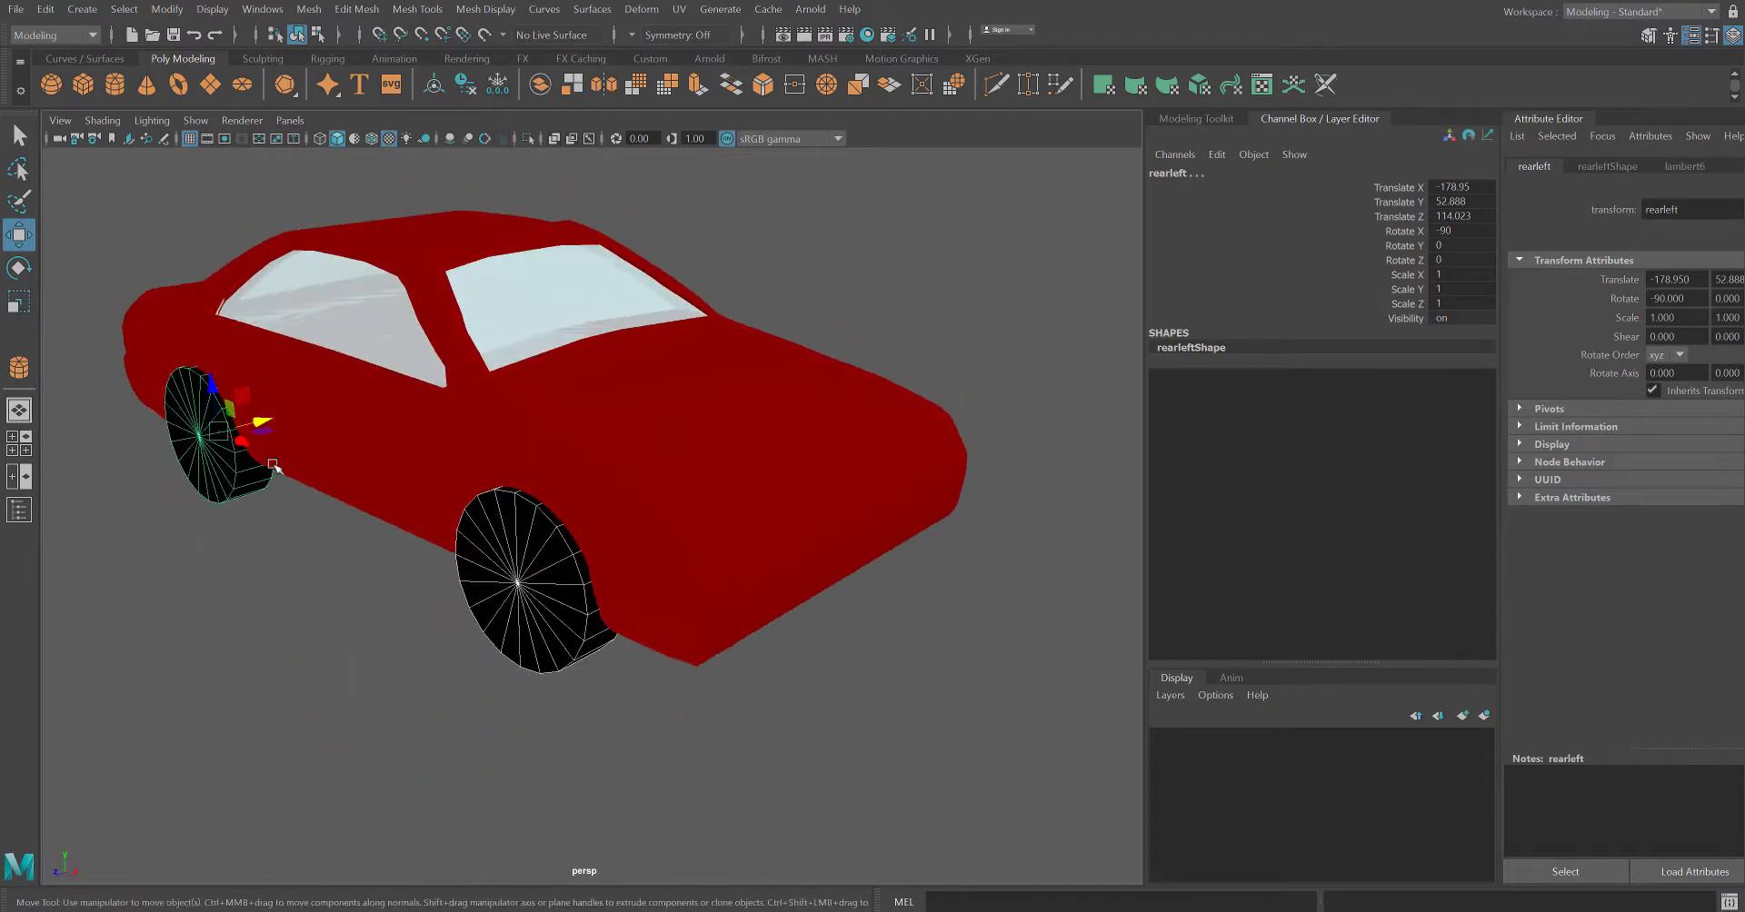
left_click(393, 422)
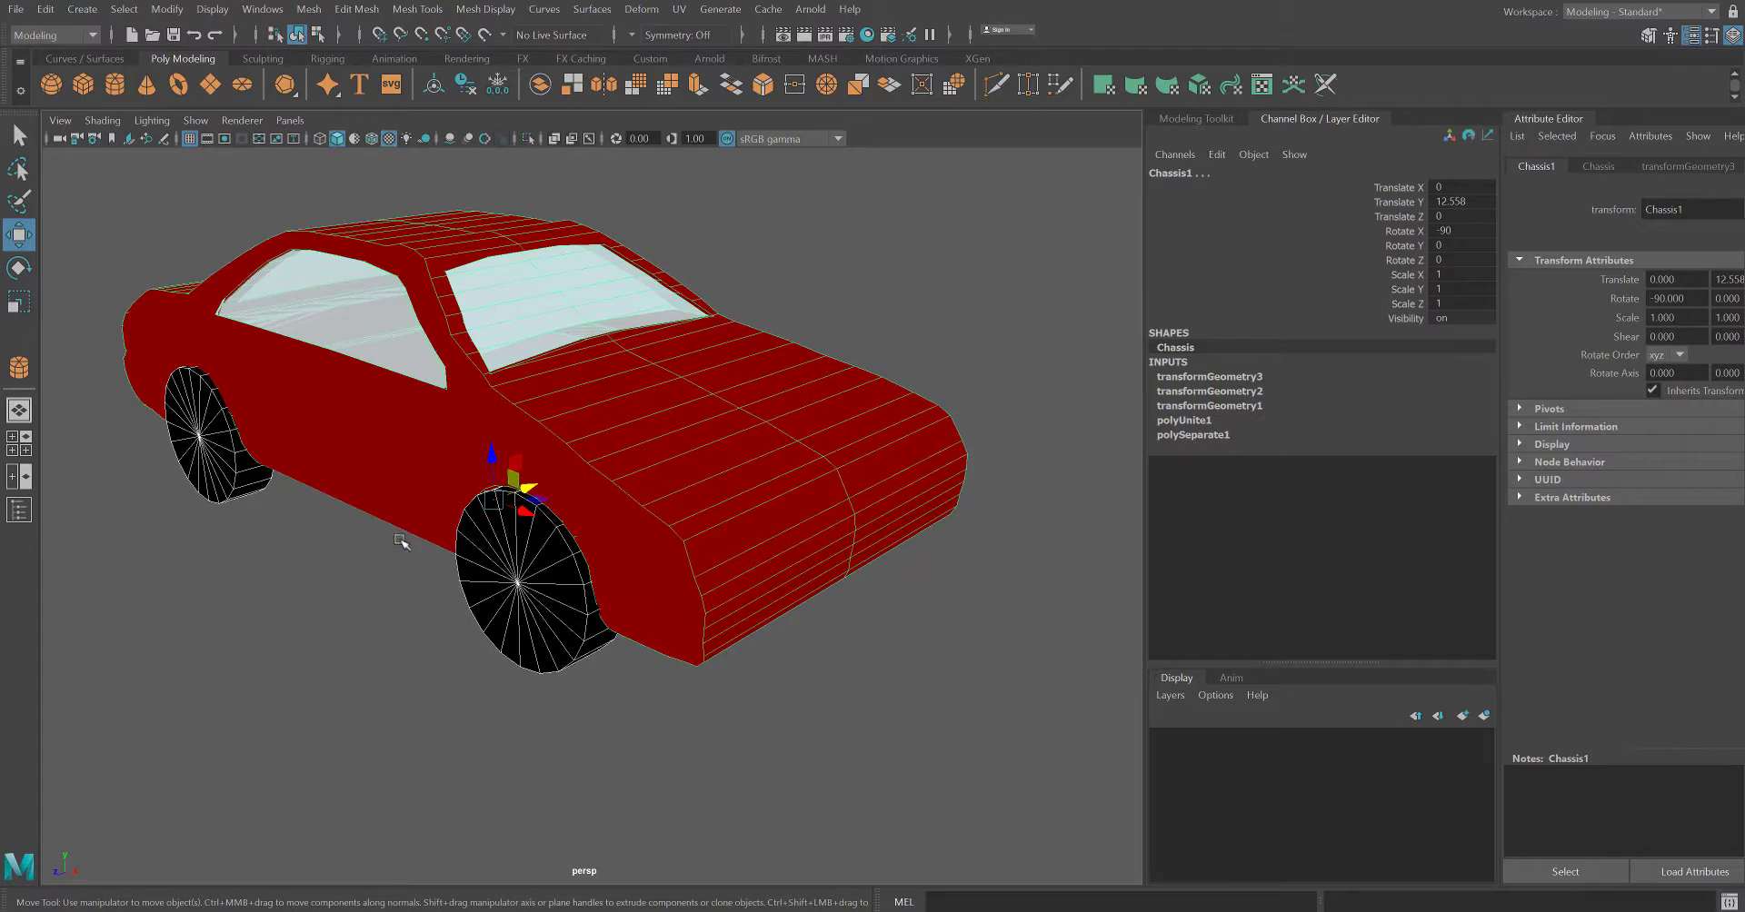
key("p")
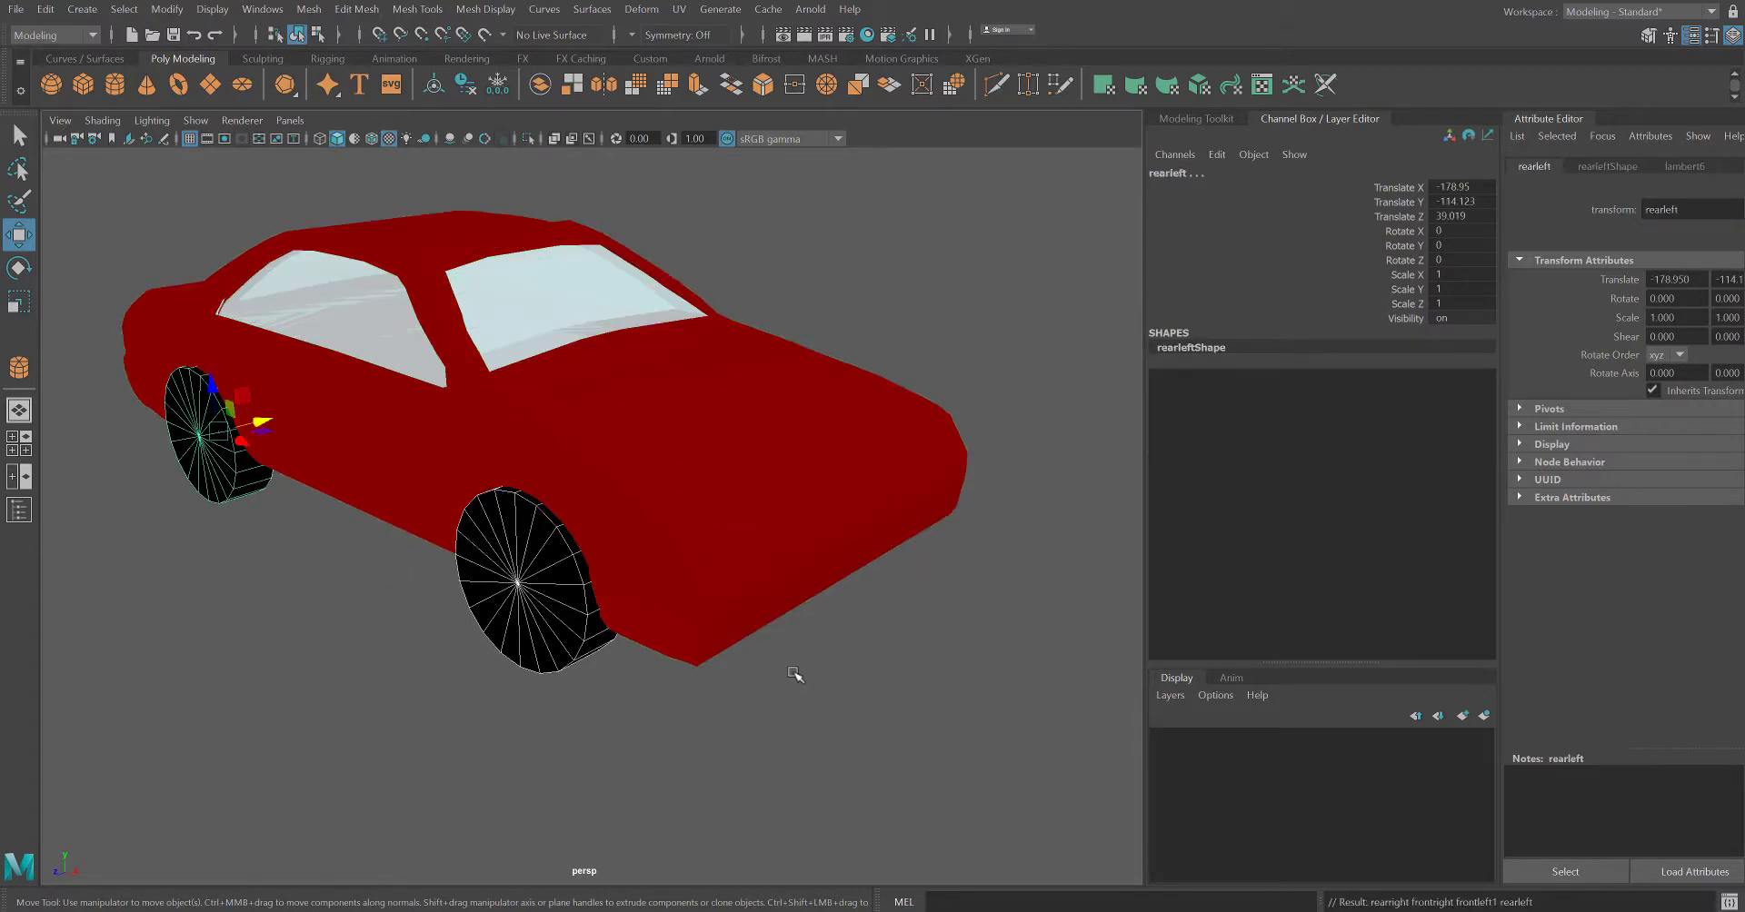
left_click(688, 520)
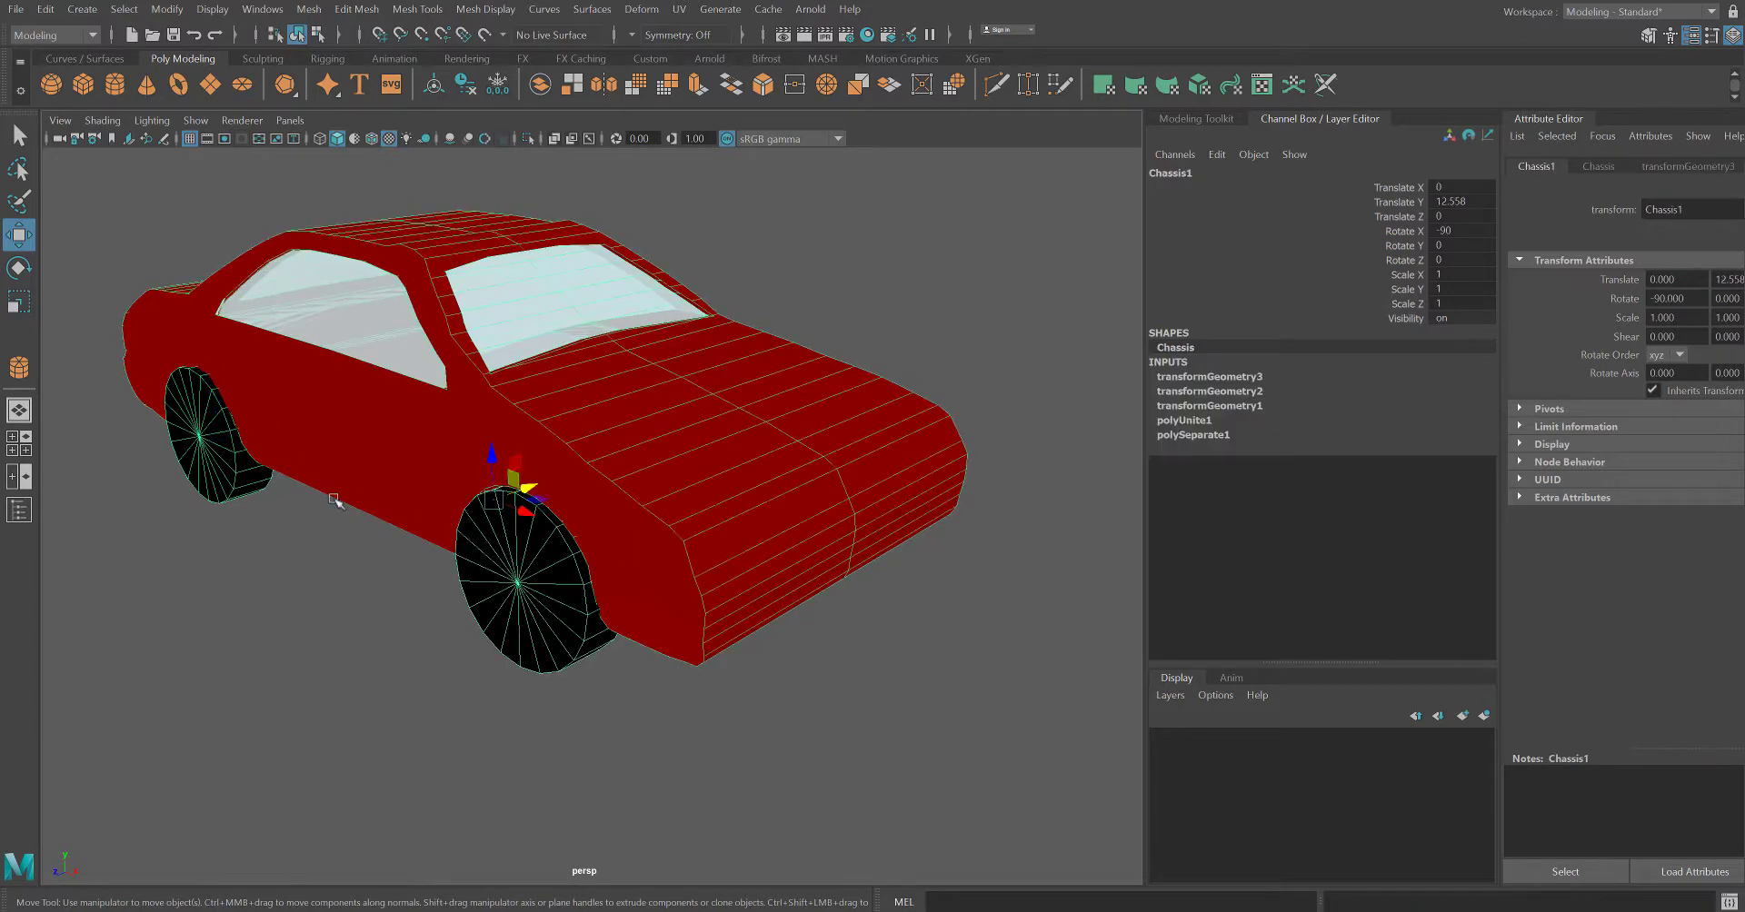
- Freeze the rotate and scale transformations of all four wheels together, leaving translate out and normals preserved, and clear the selection
left_click(539, 668)
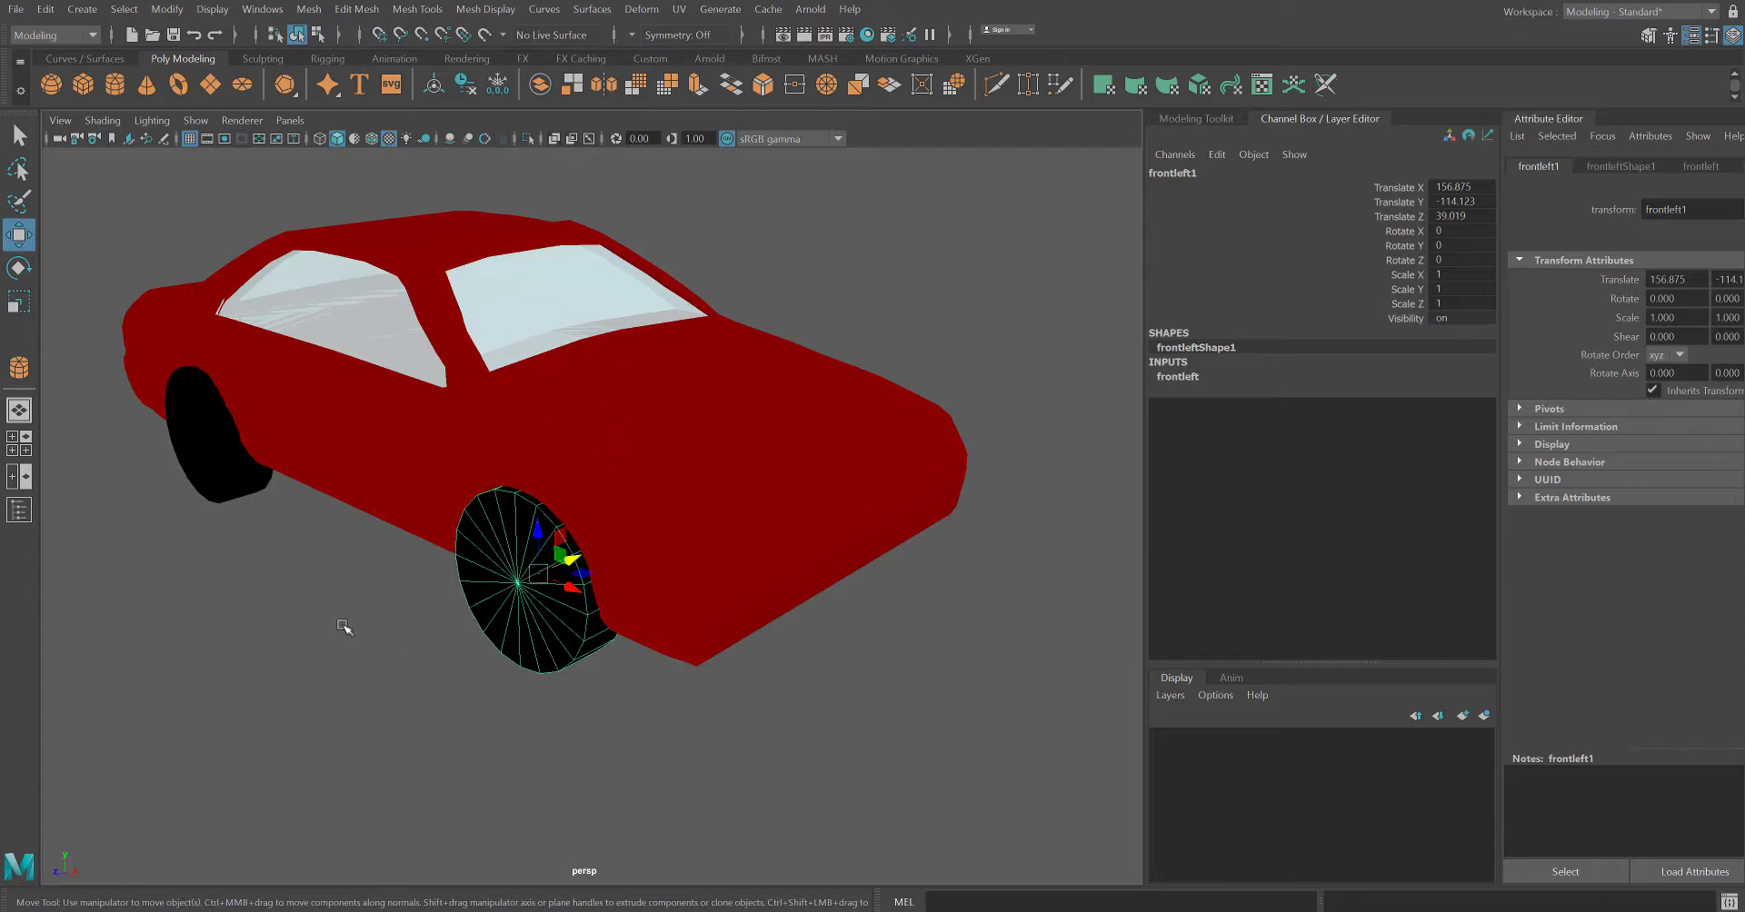
left_click(221, 459, "shift")
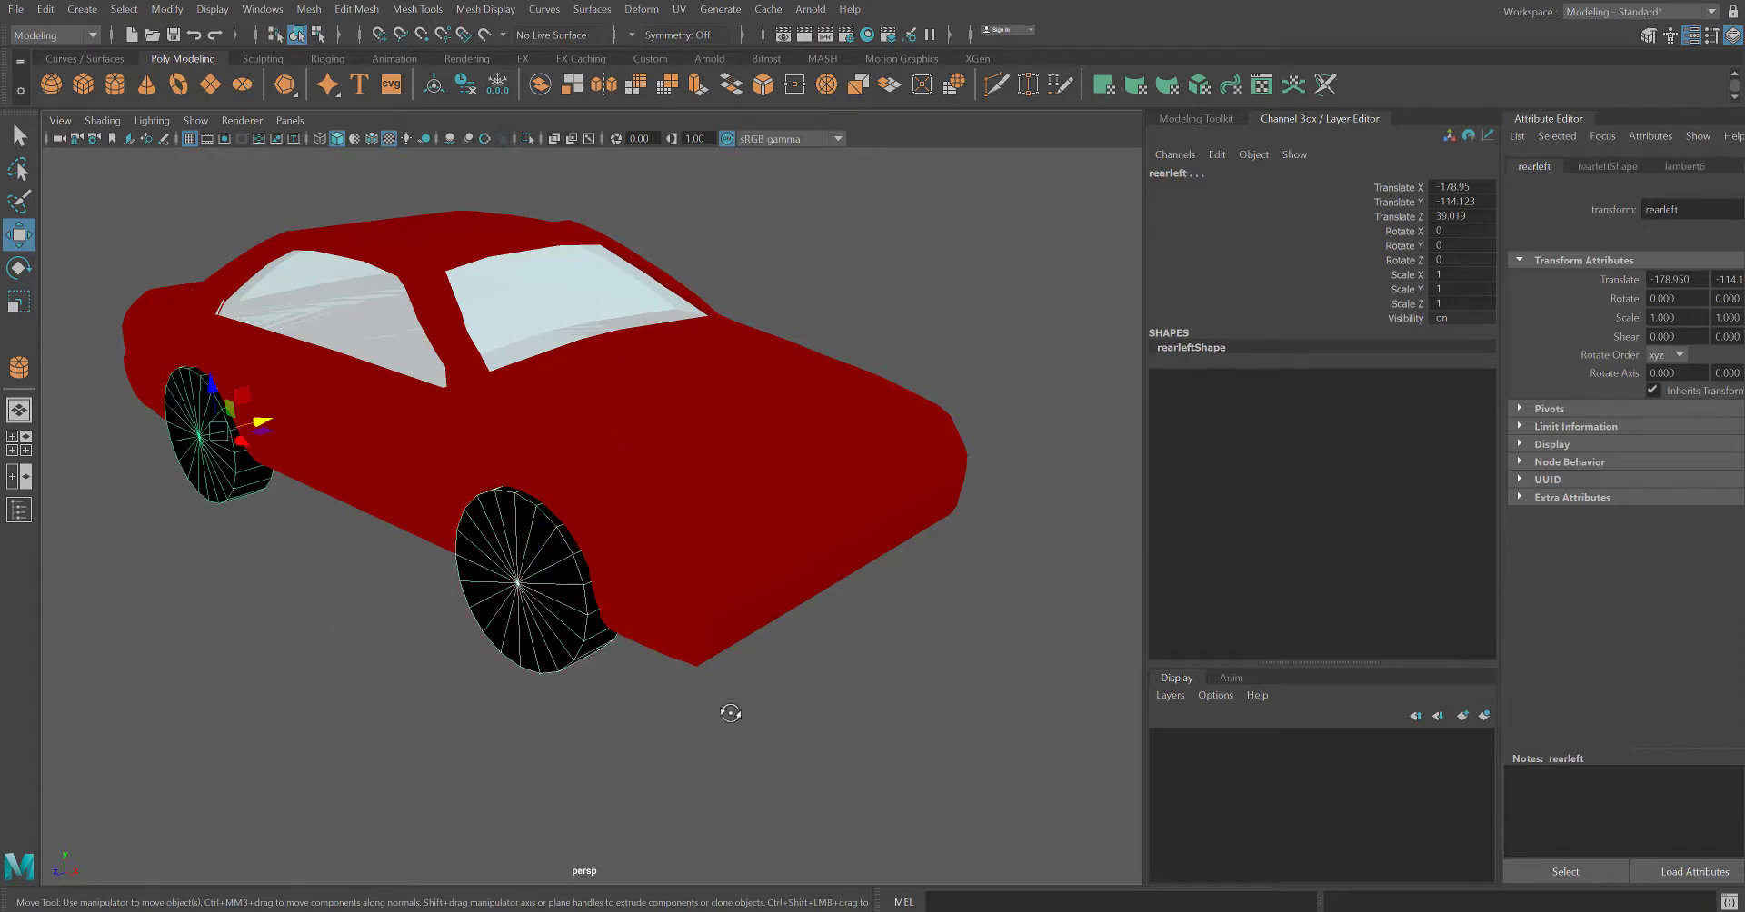
left_click_drag(728, 713, 623, 705, "alt")
left_click(488, 542, "shift")
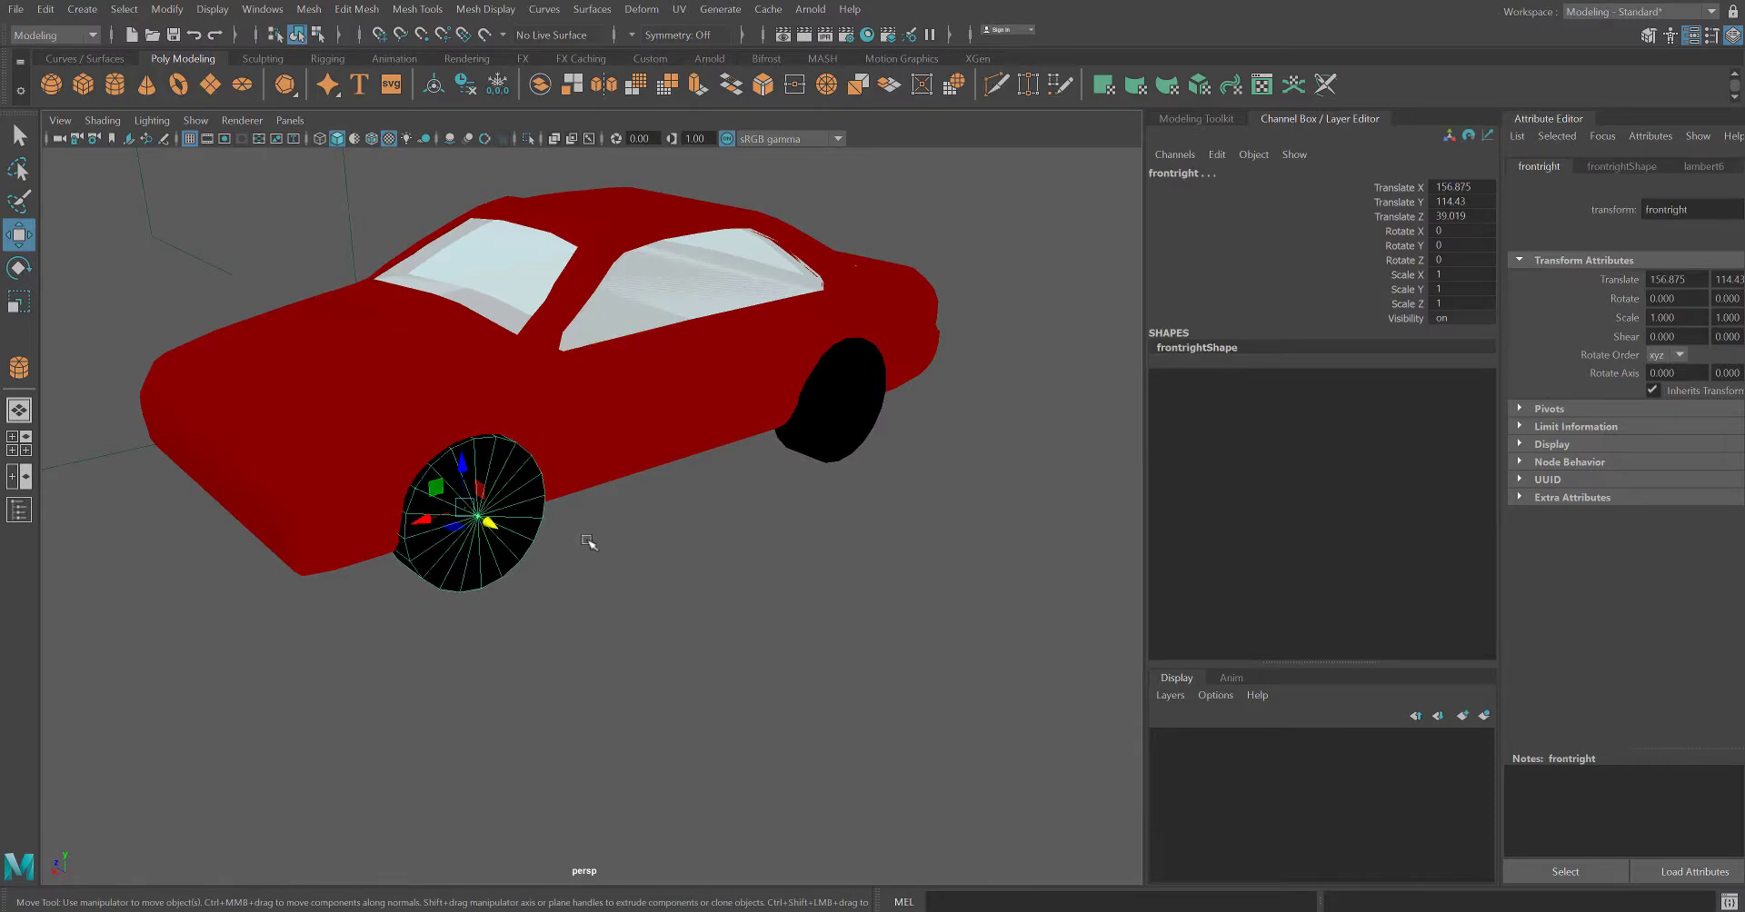
left_click(871, 414, "shift")
left_click_drag(721, 646, 742, 558, "alt")
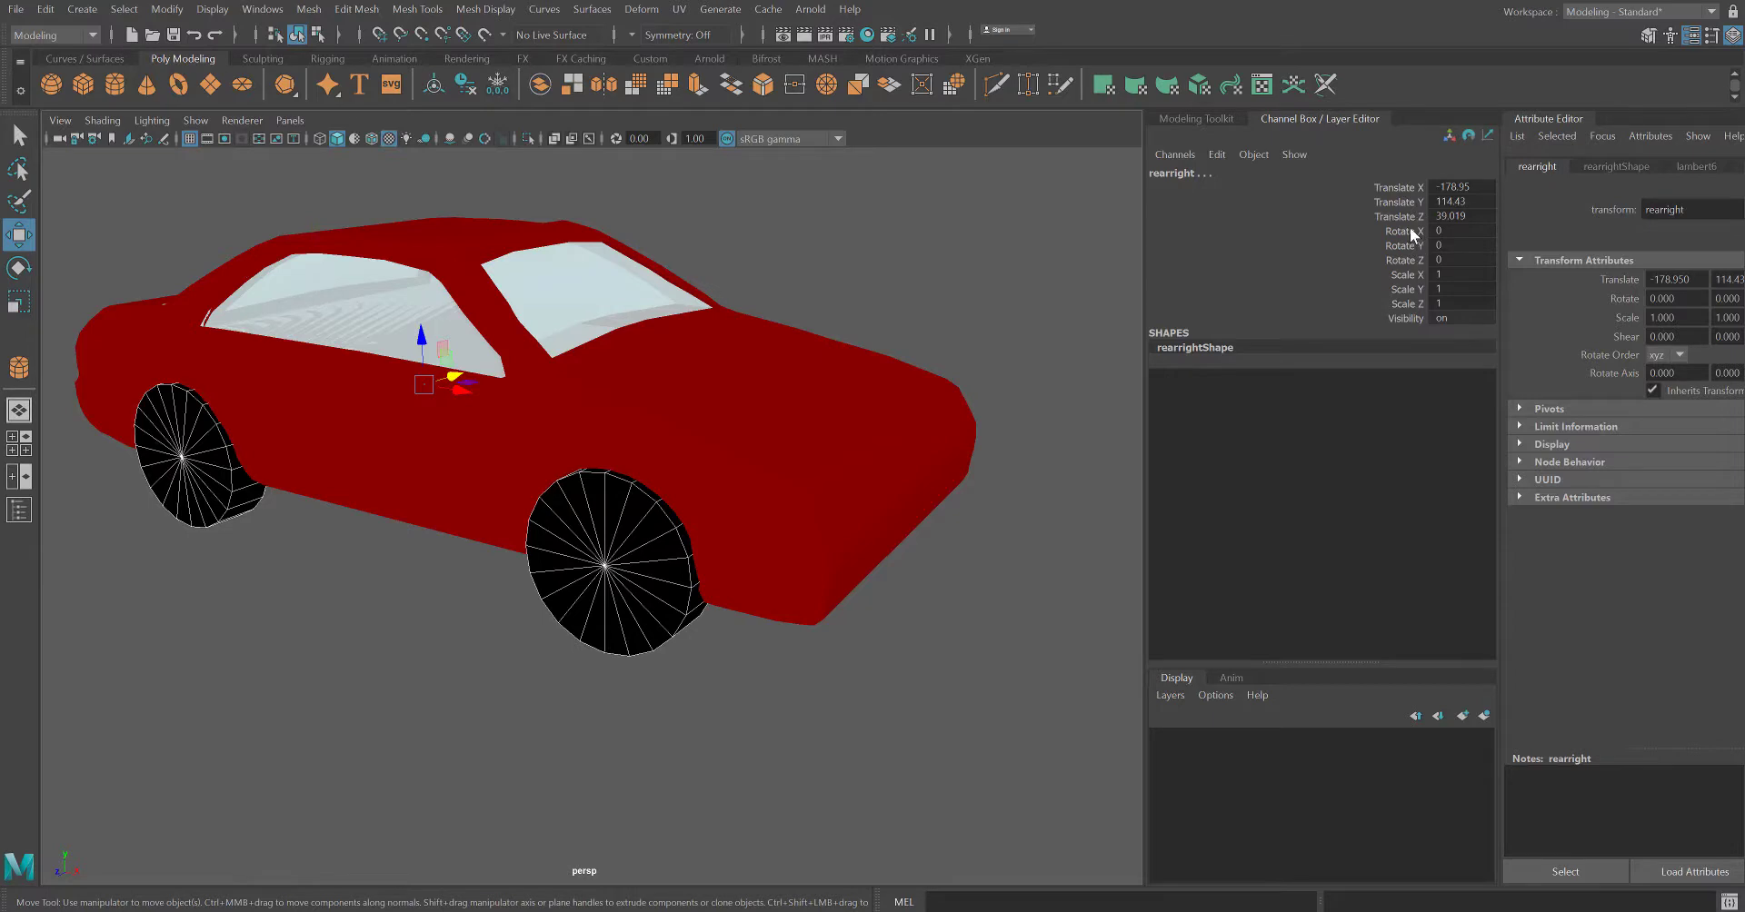
left_click(165, 11)
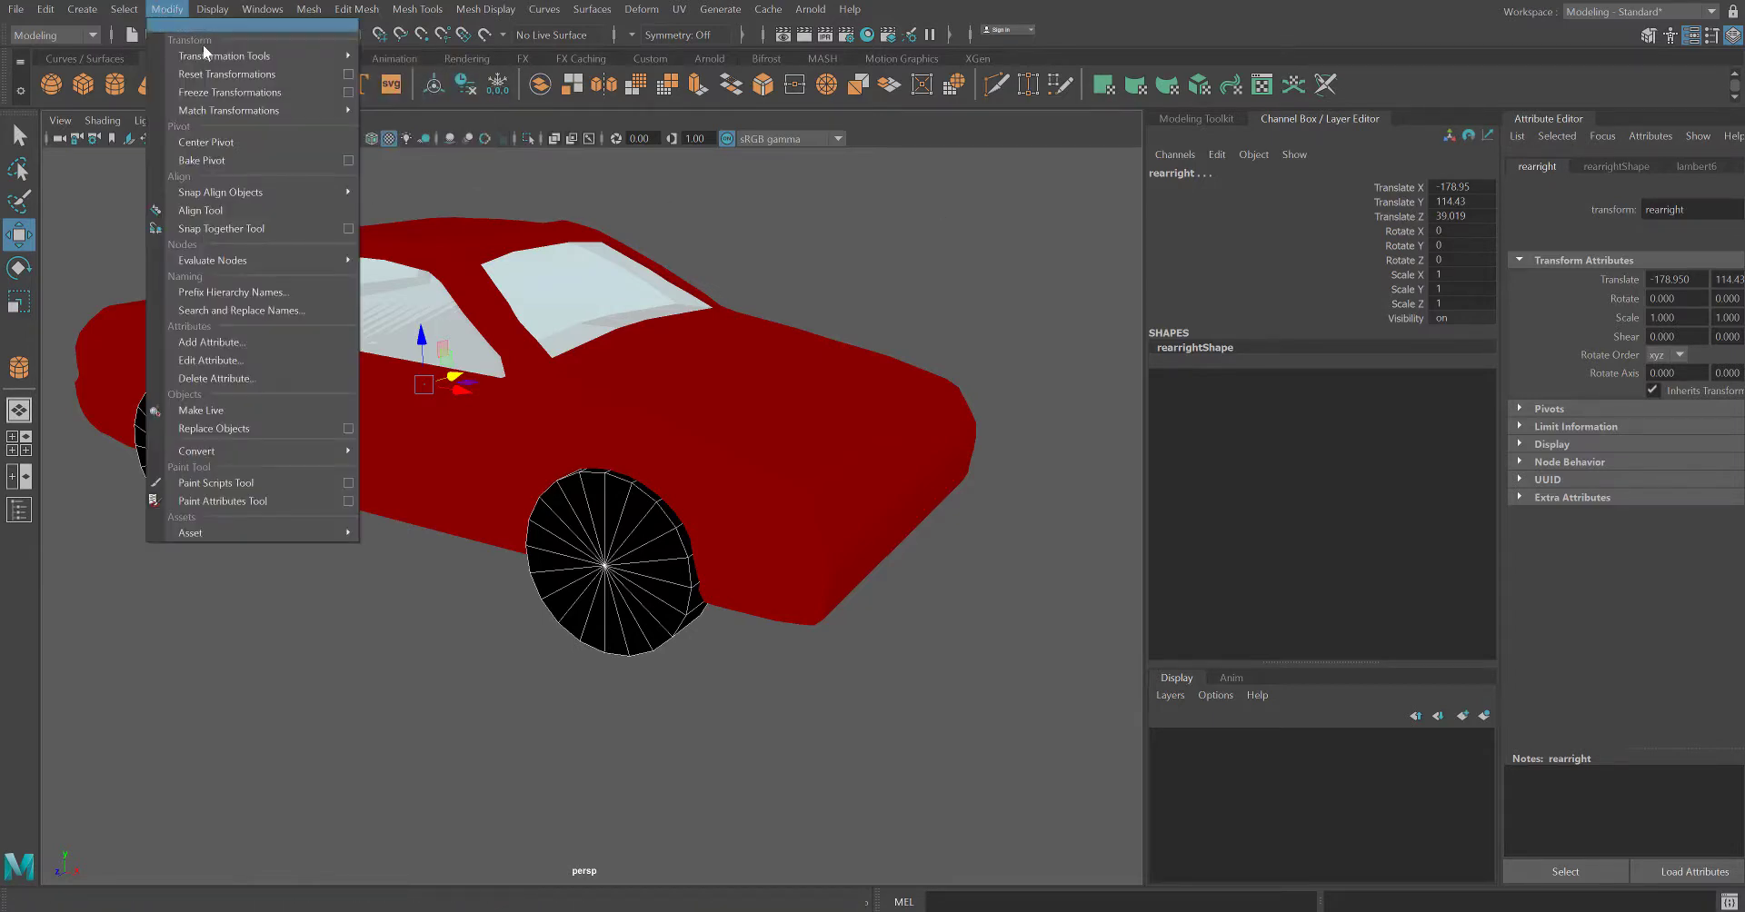
left_click(349, 92)
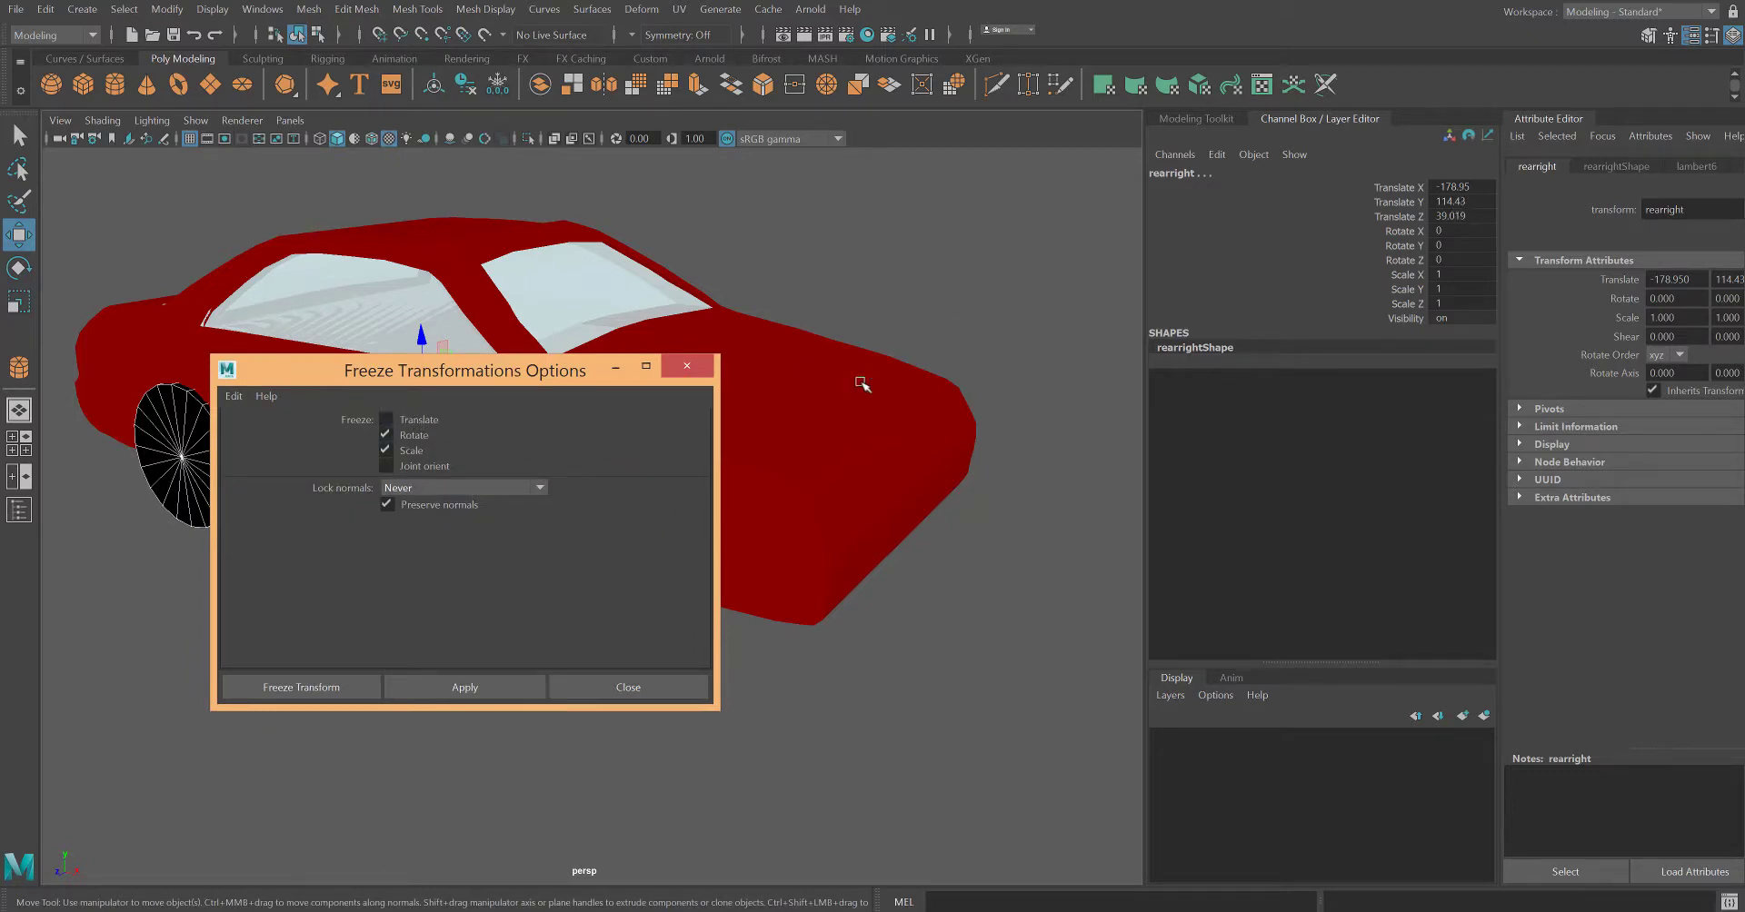
left_click(444, 691)
left_click(689, 368)
left_click(521, 710)
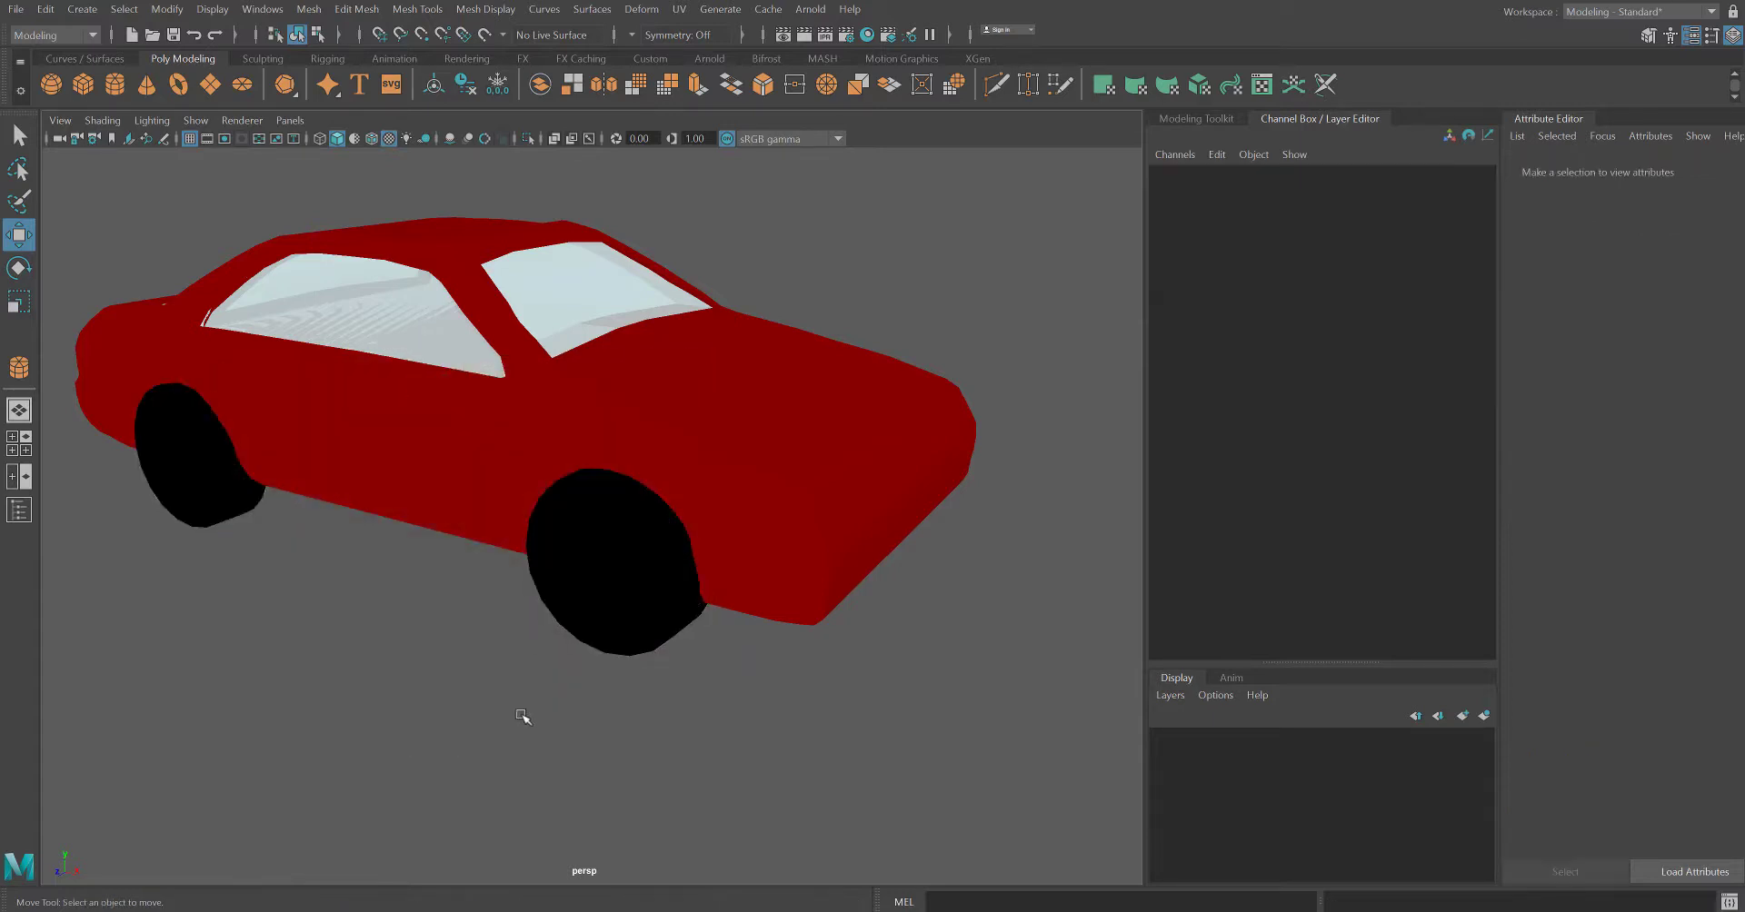
- Select each of the four wheels individually and check its translate, rotate and scale values
left_click(585, 607)
left_click(212, 498)
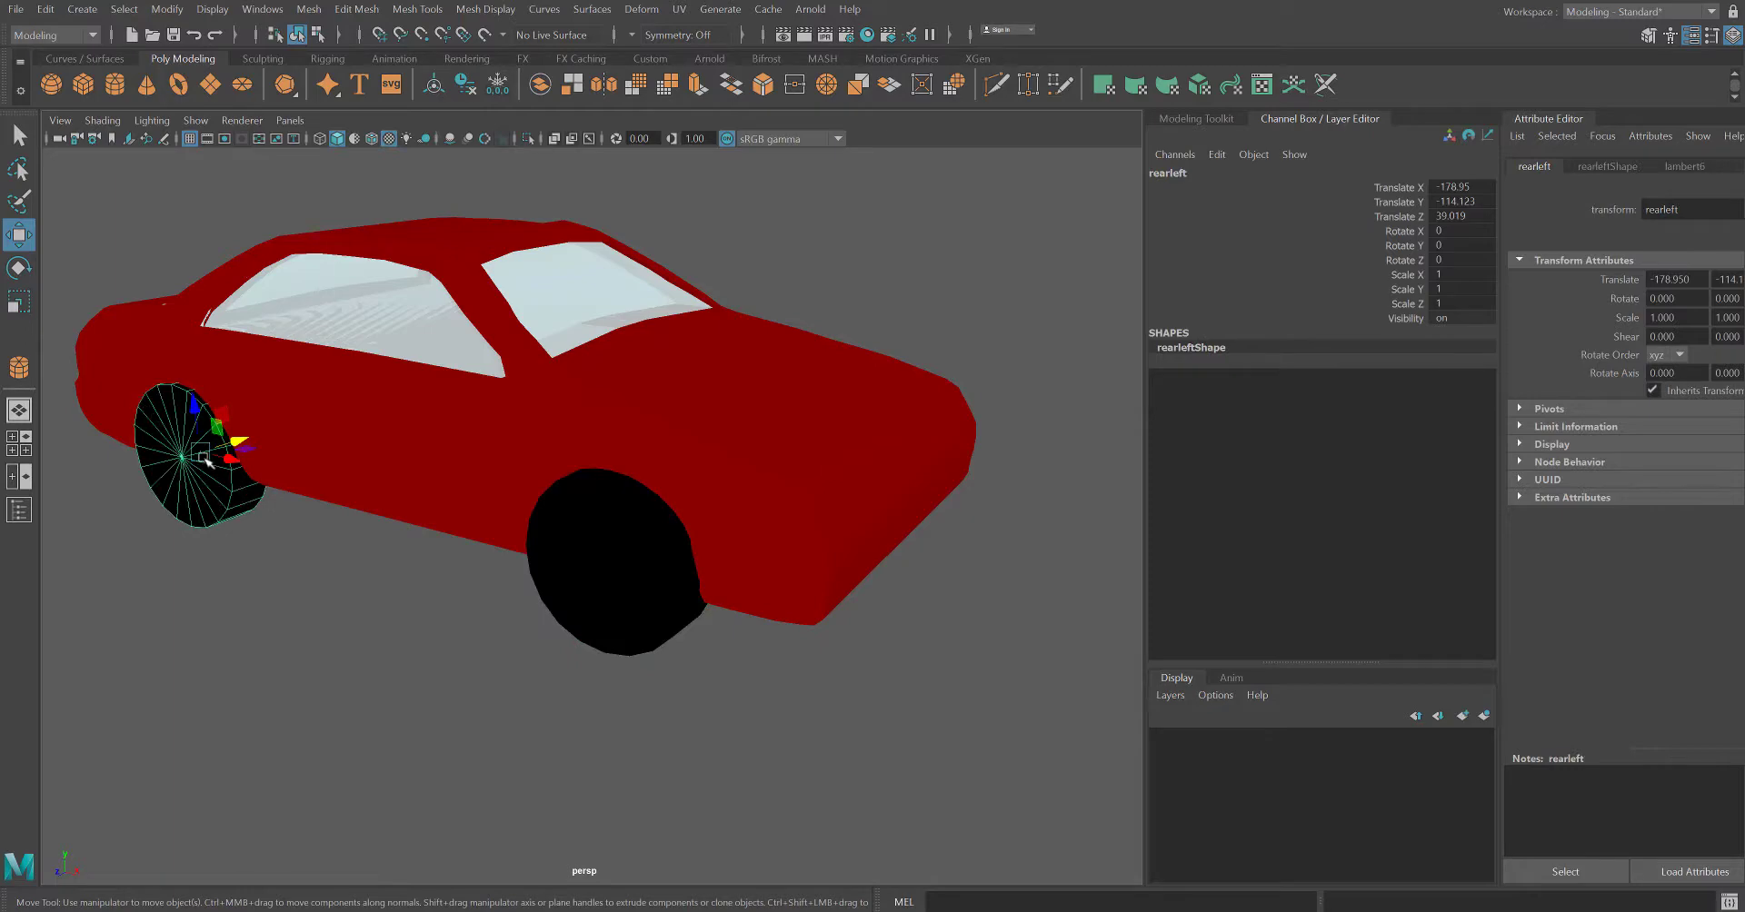
left_click_drag(204, 462, 362, 549, "alt")
left_click(362, 549)
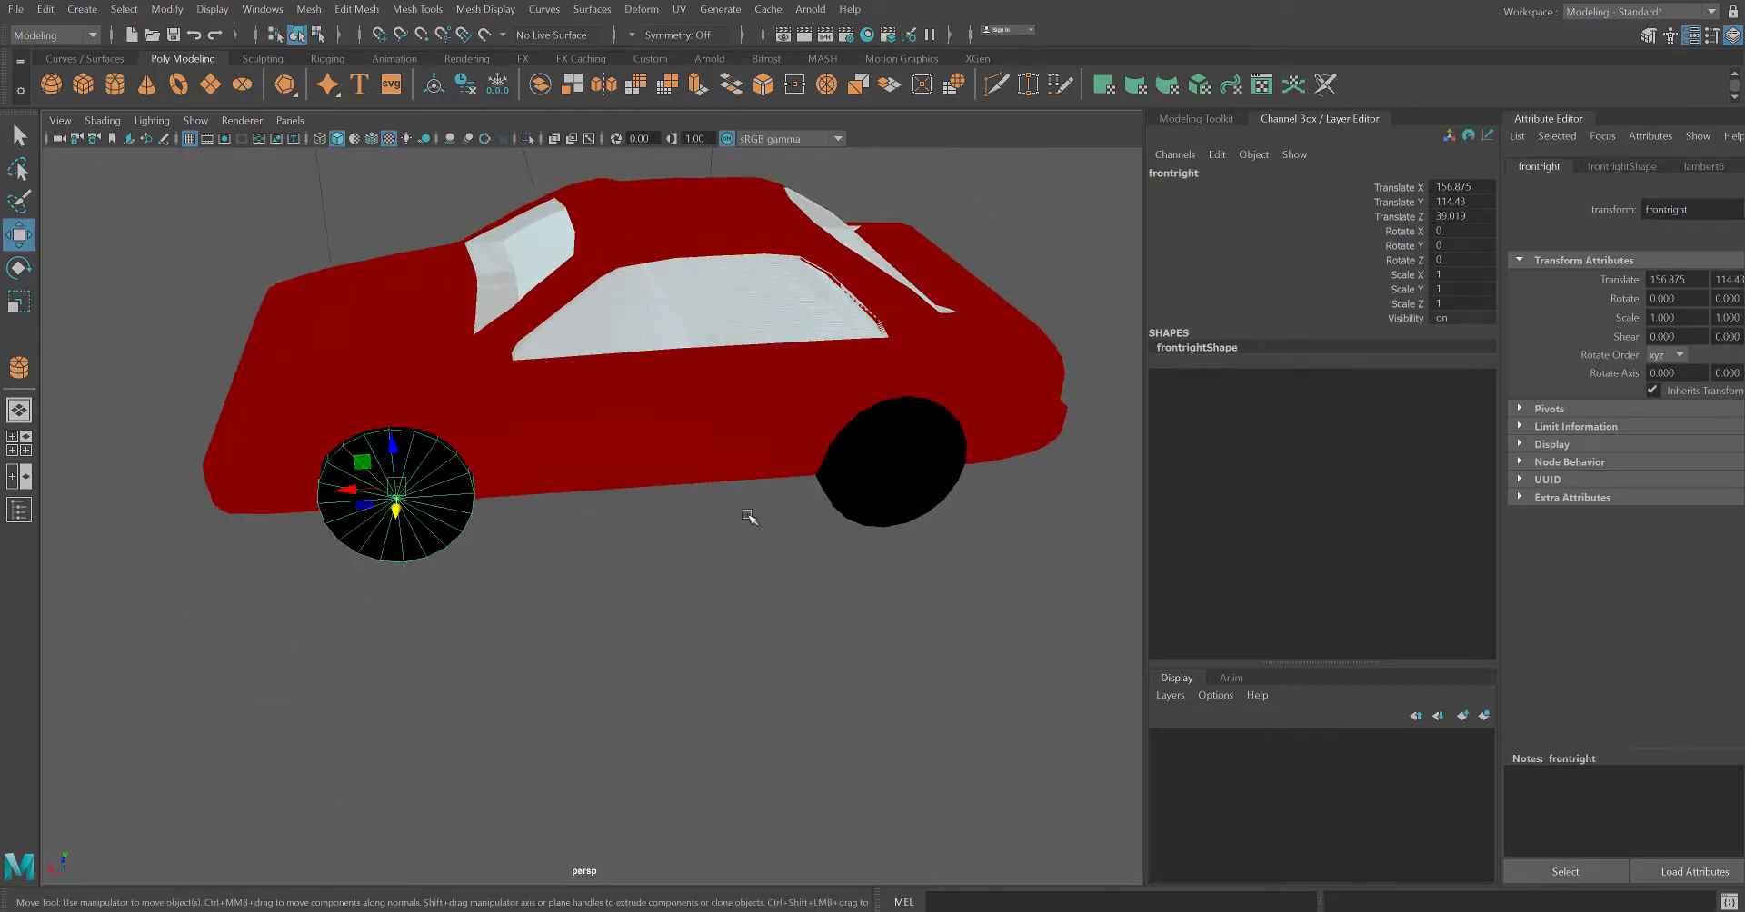
left_click(911, 489)
left_click_drag(583, 682, 727, 668, "alt")
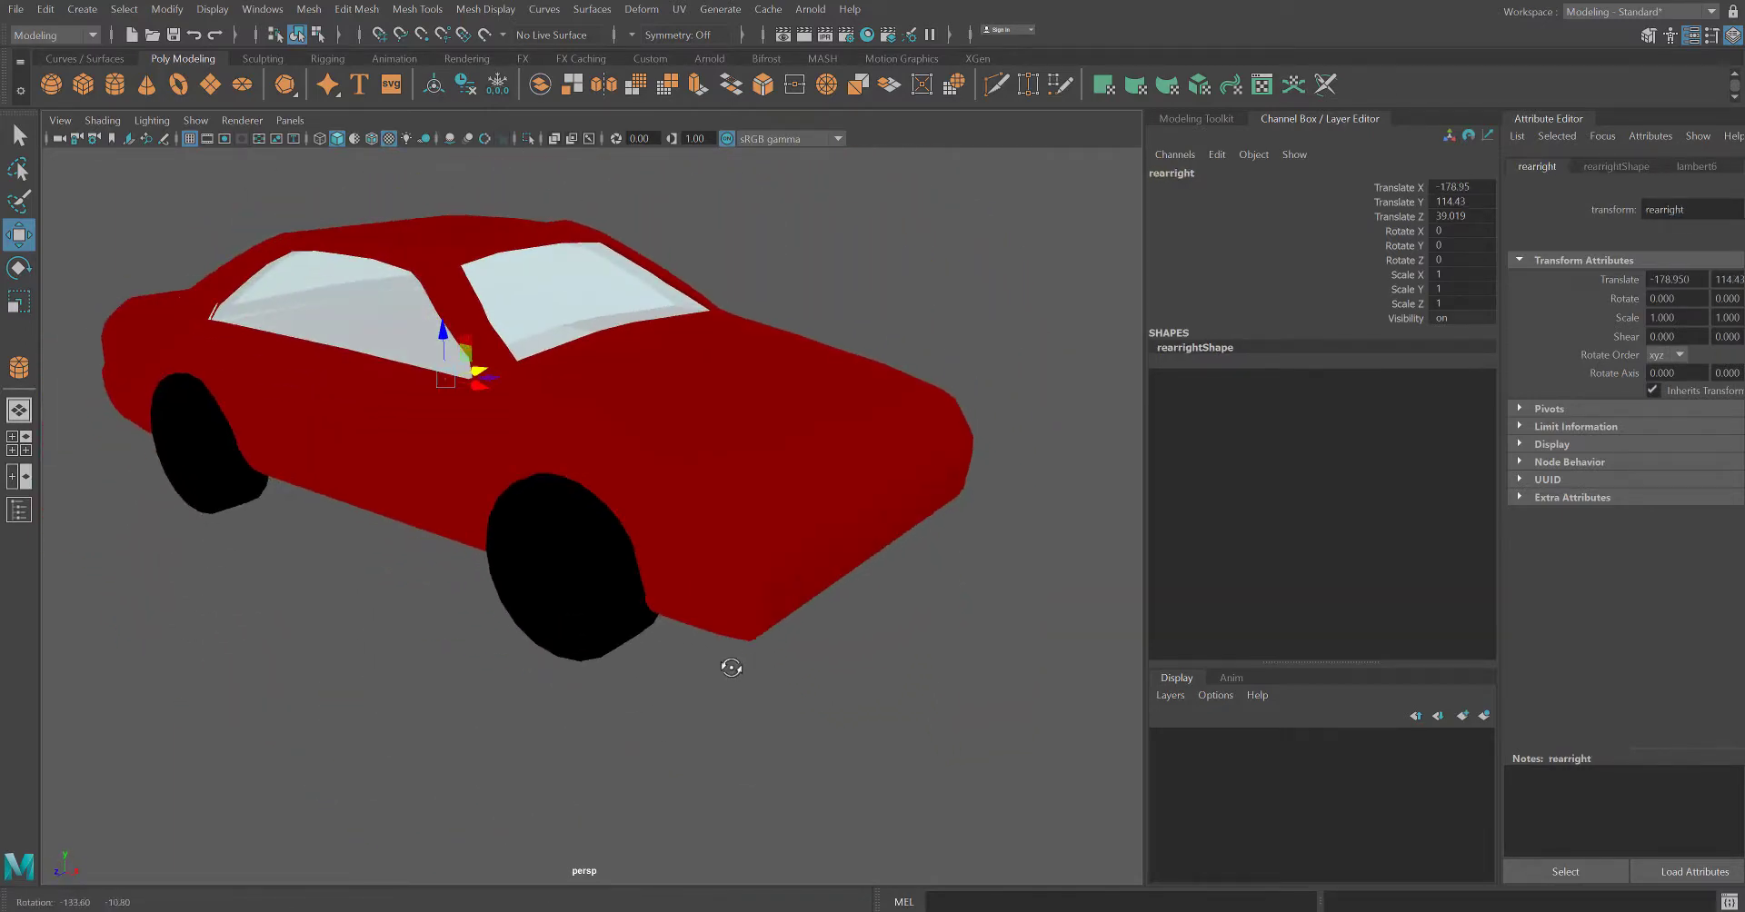
- Delete the construction history of the chassis hierarchy by type
left_click(431, 467)
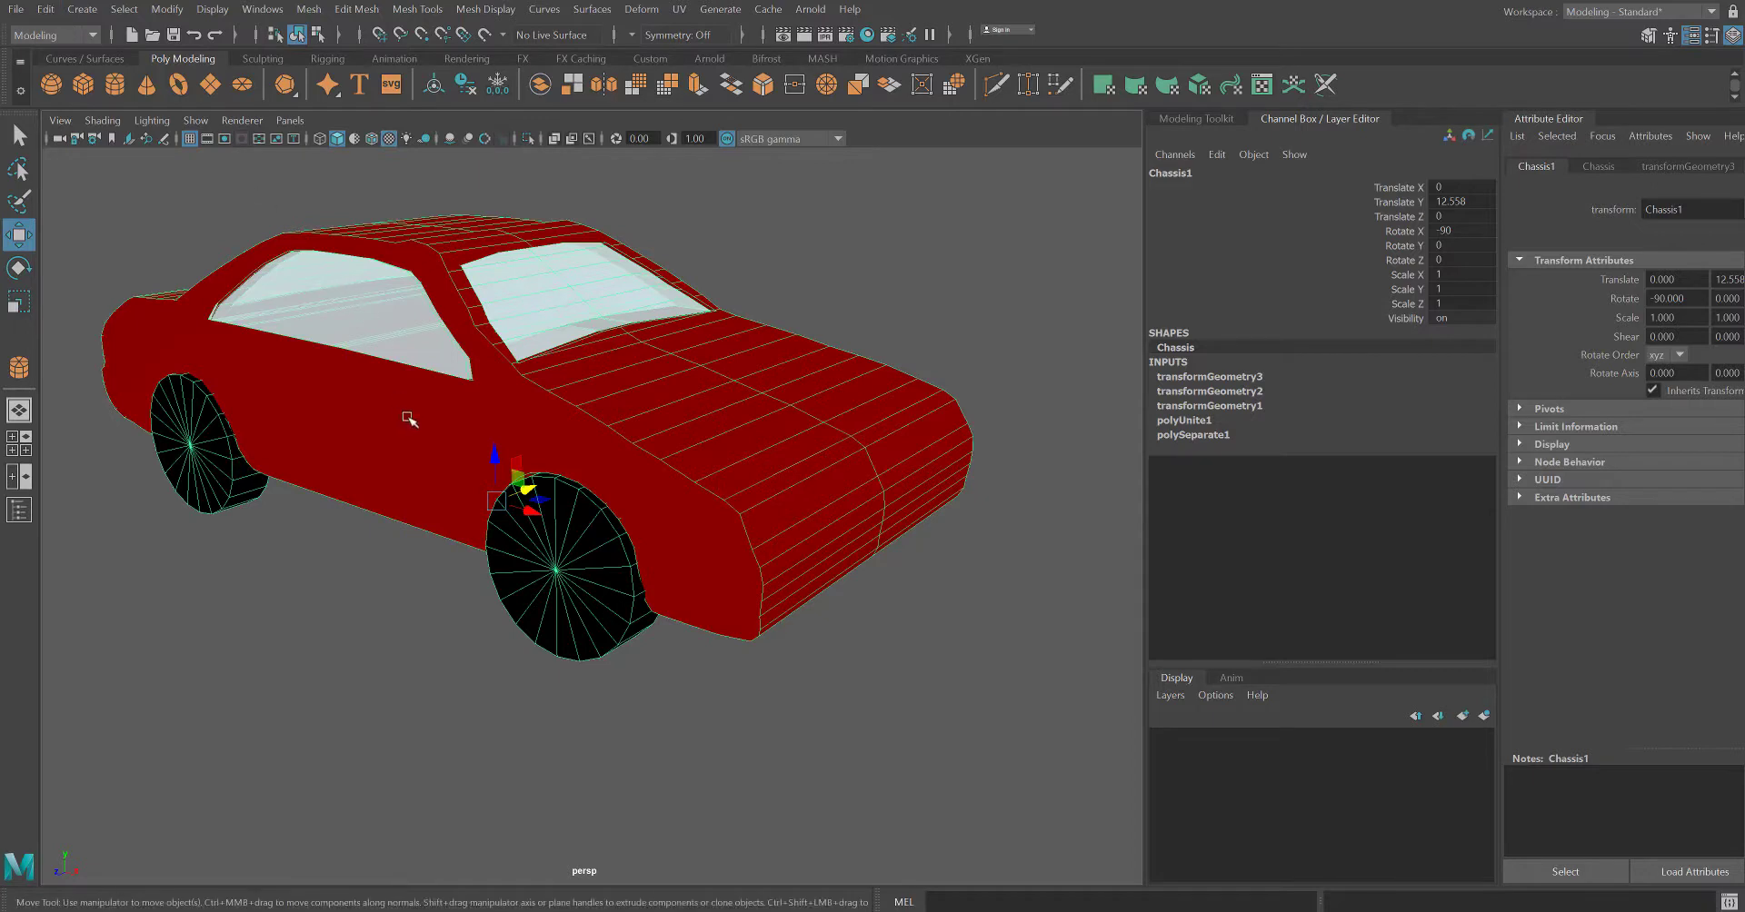
left_click(46, 9)
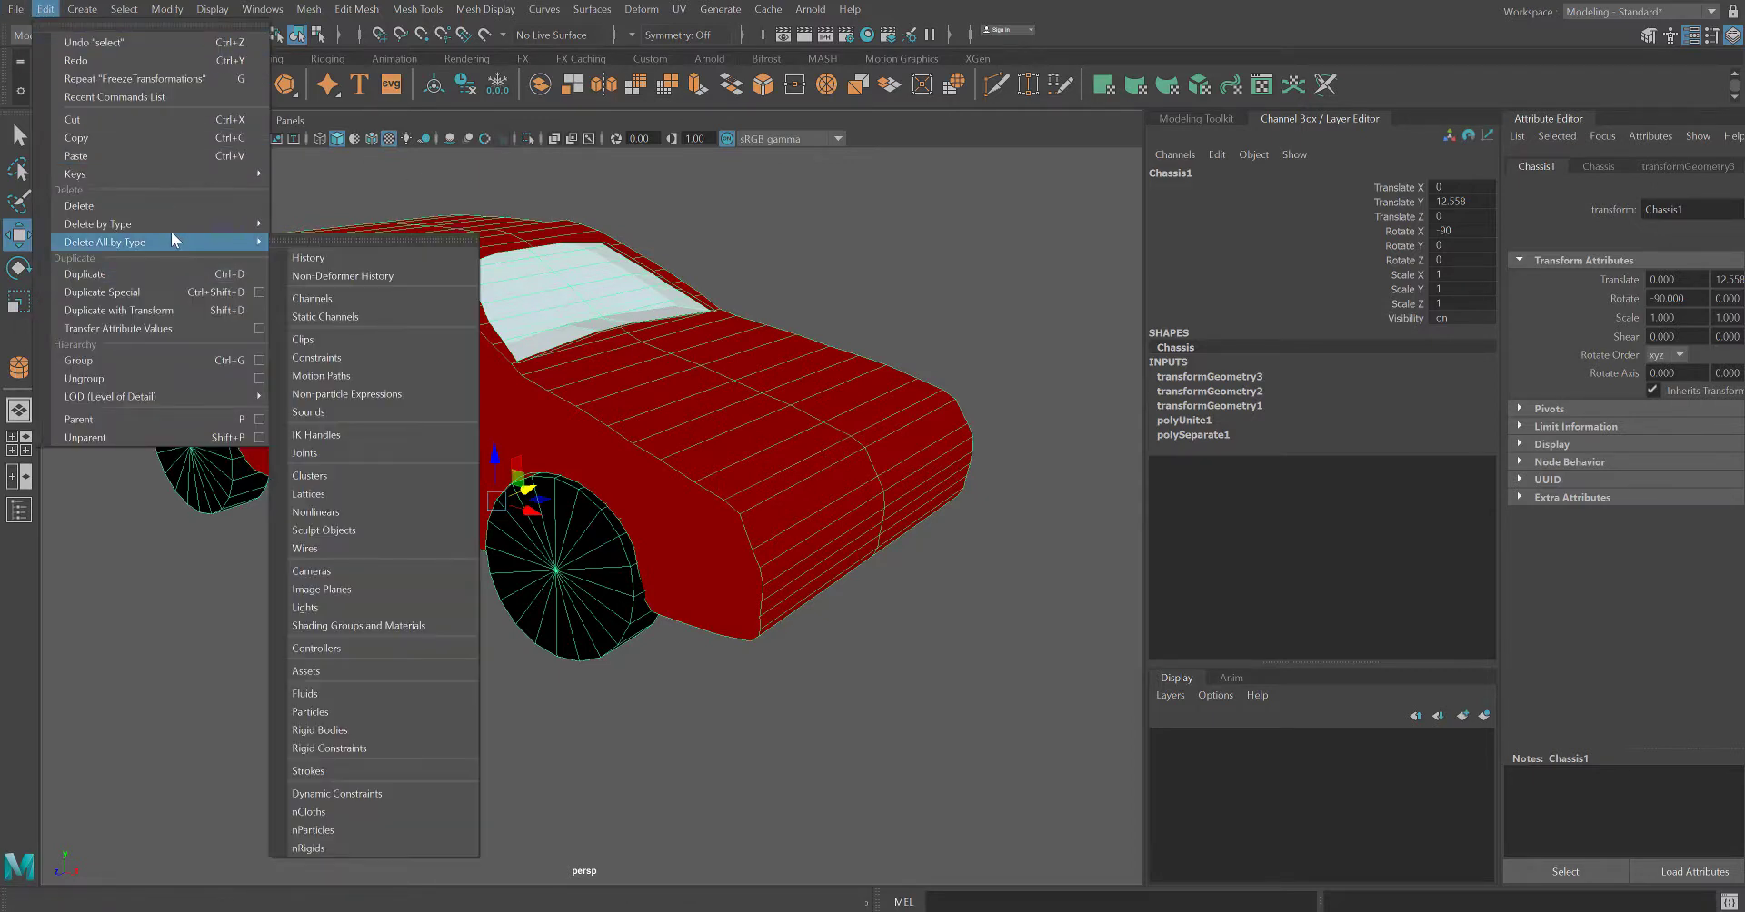
mouse_move(167, 229)
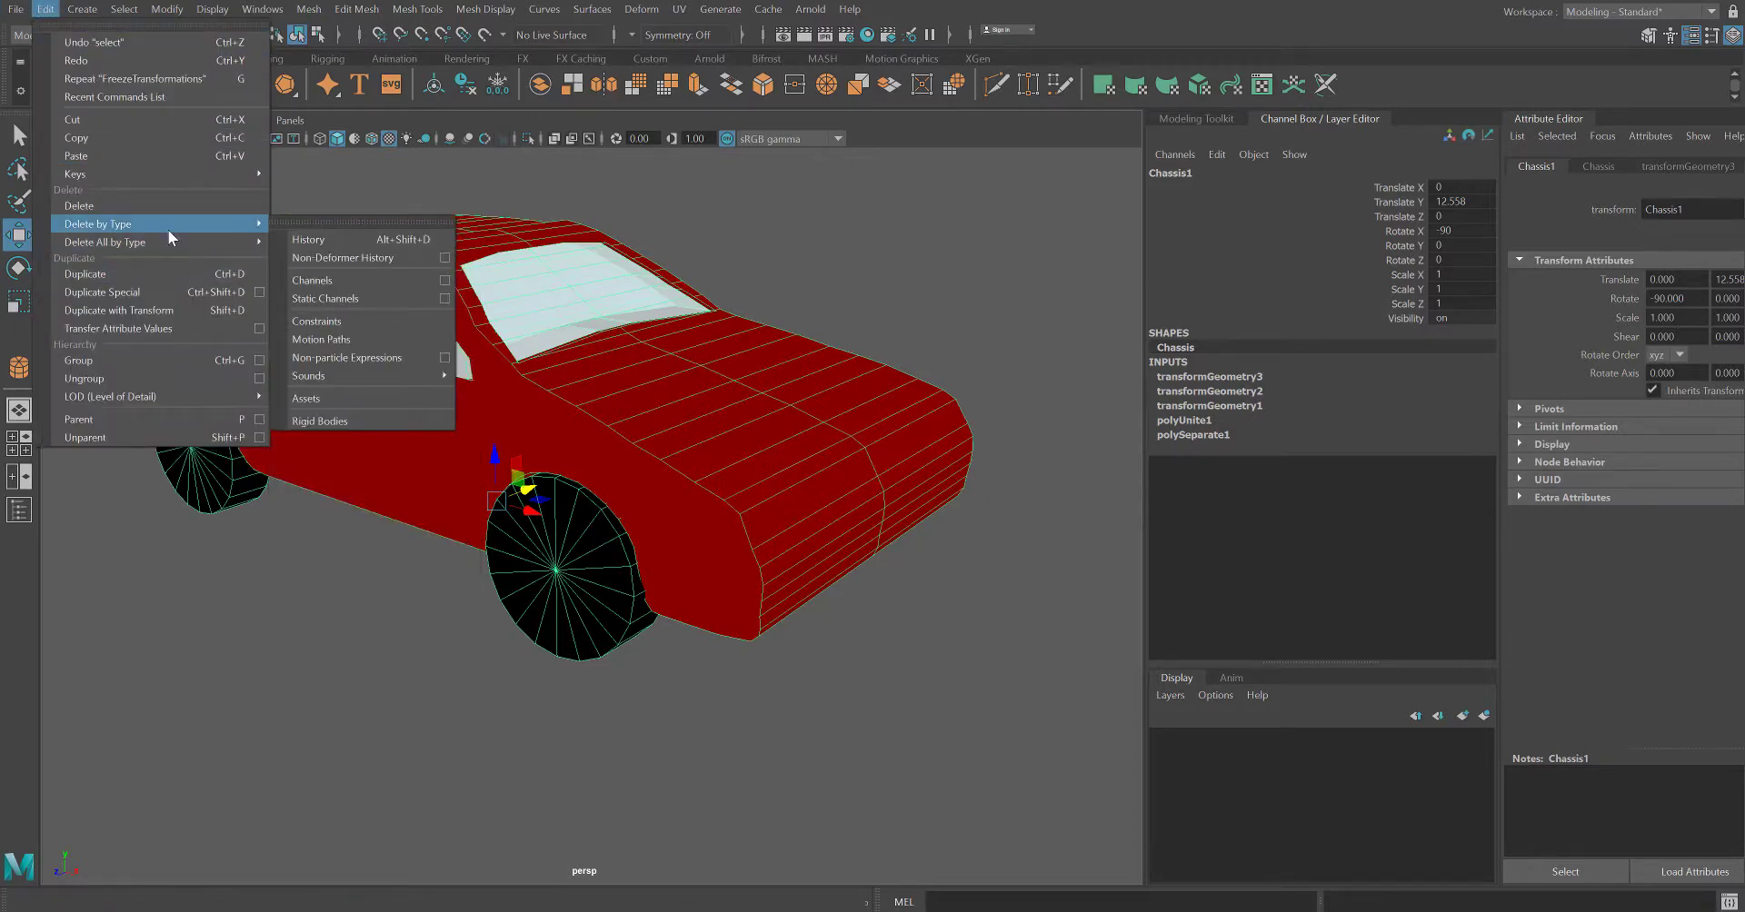
left_click(313, 242)
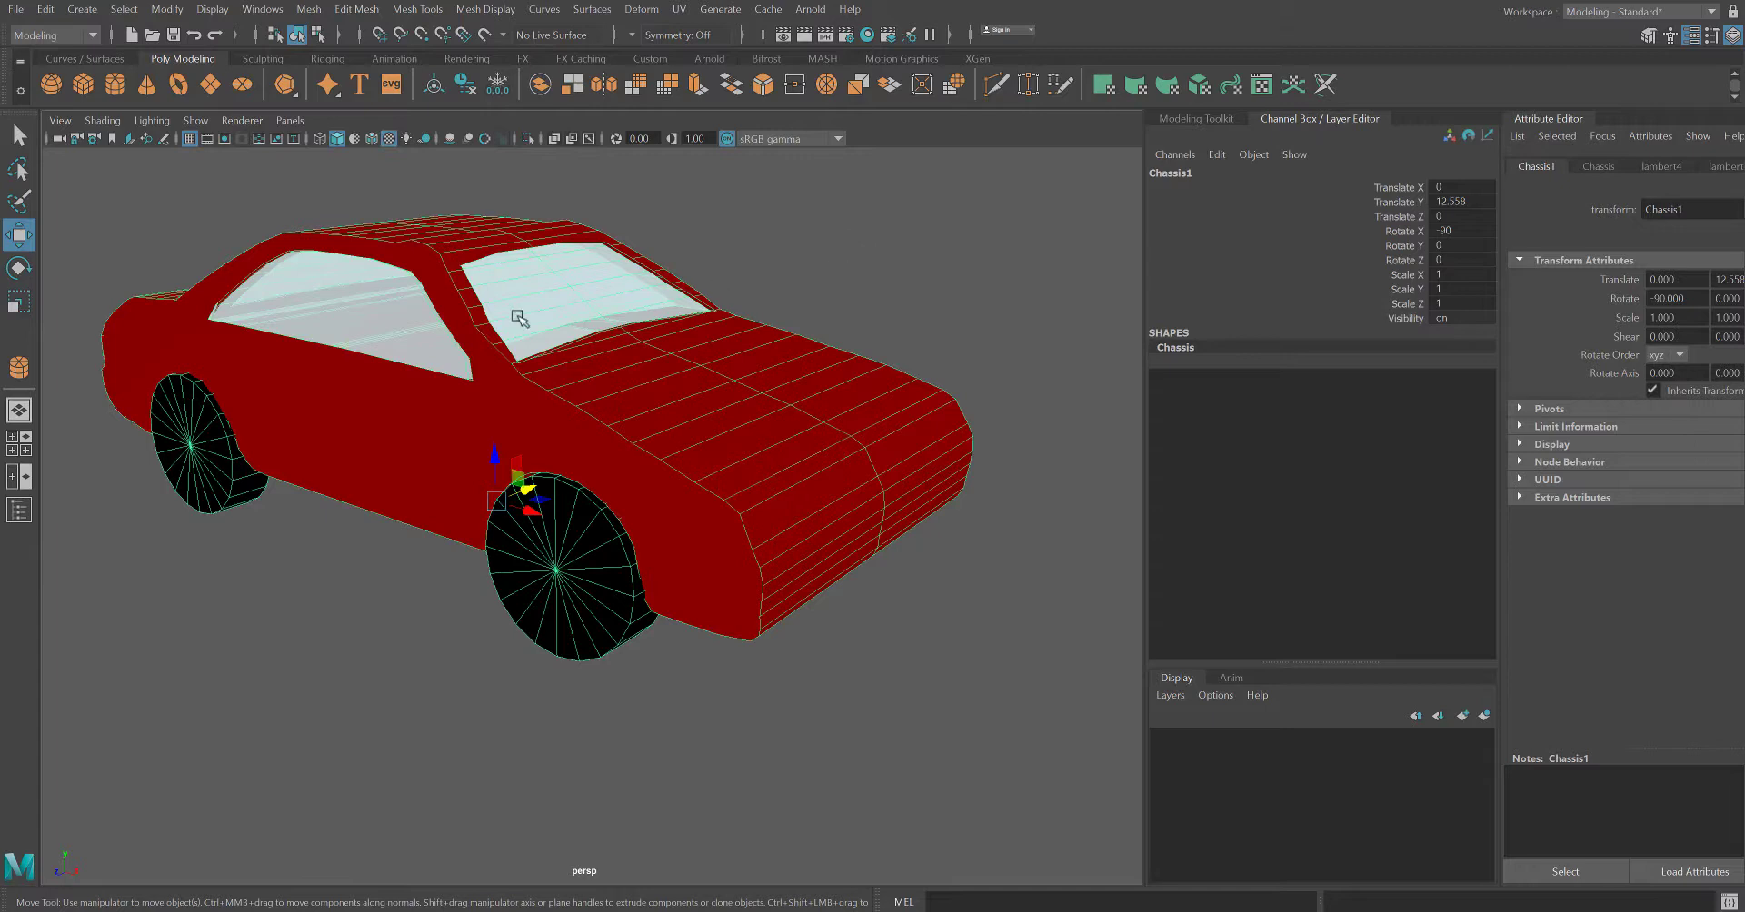
- Start exporting the selected chassis hierarchy with FBX export as the file type and default file extensions
left_click(11, 13)
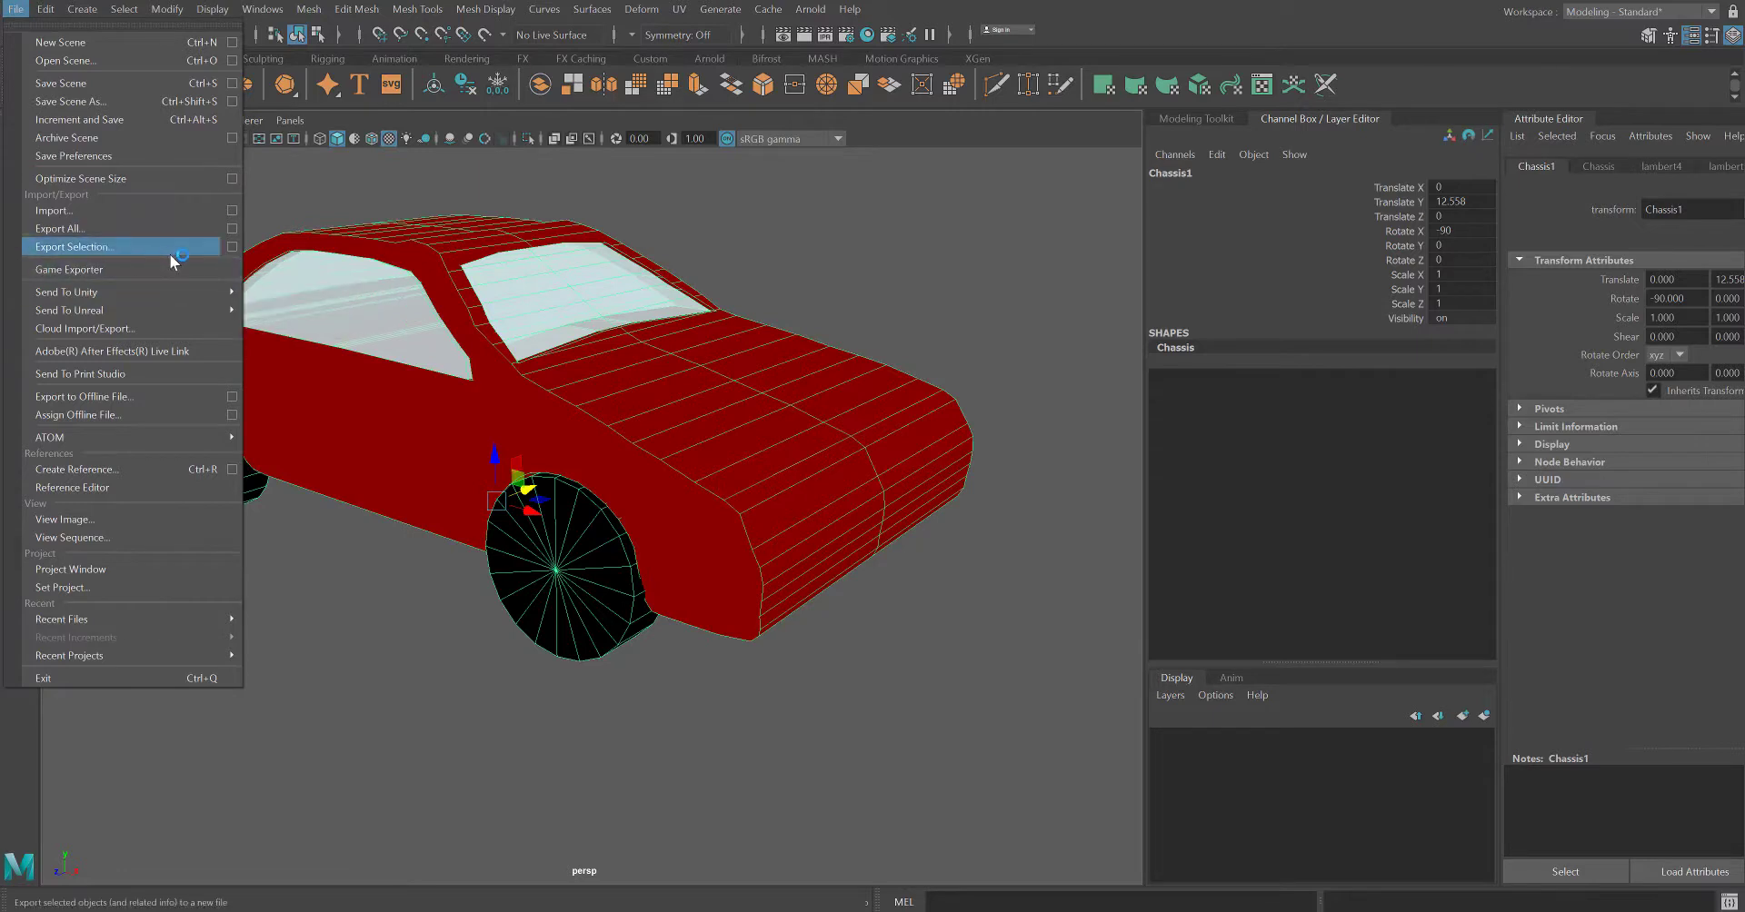
left_click(233, 248)
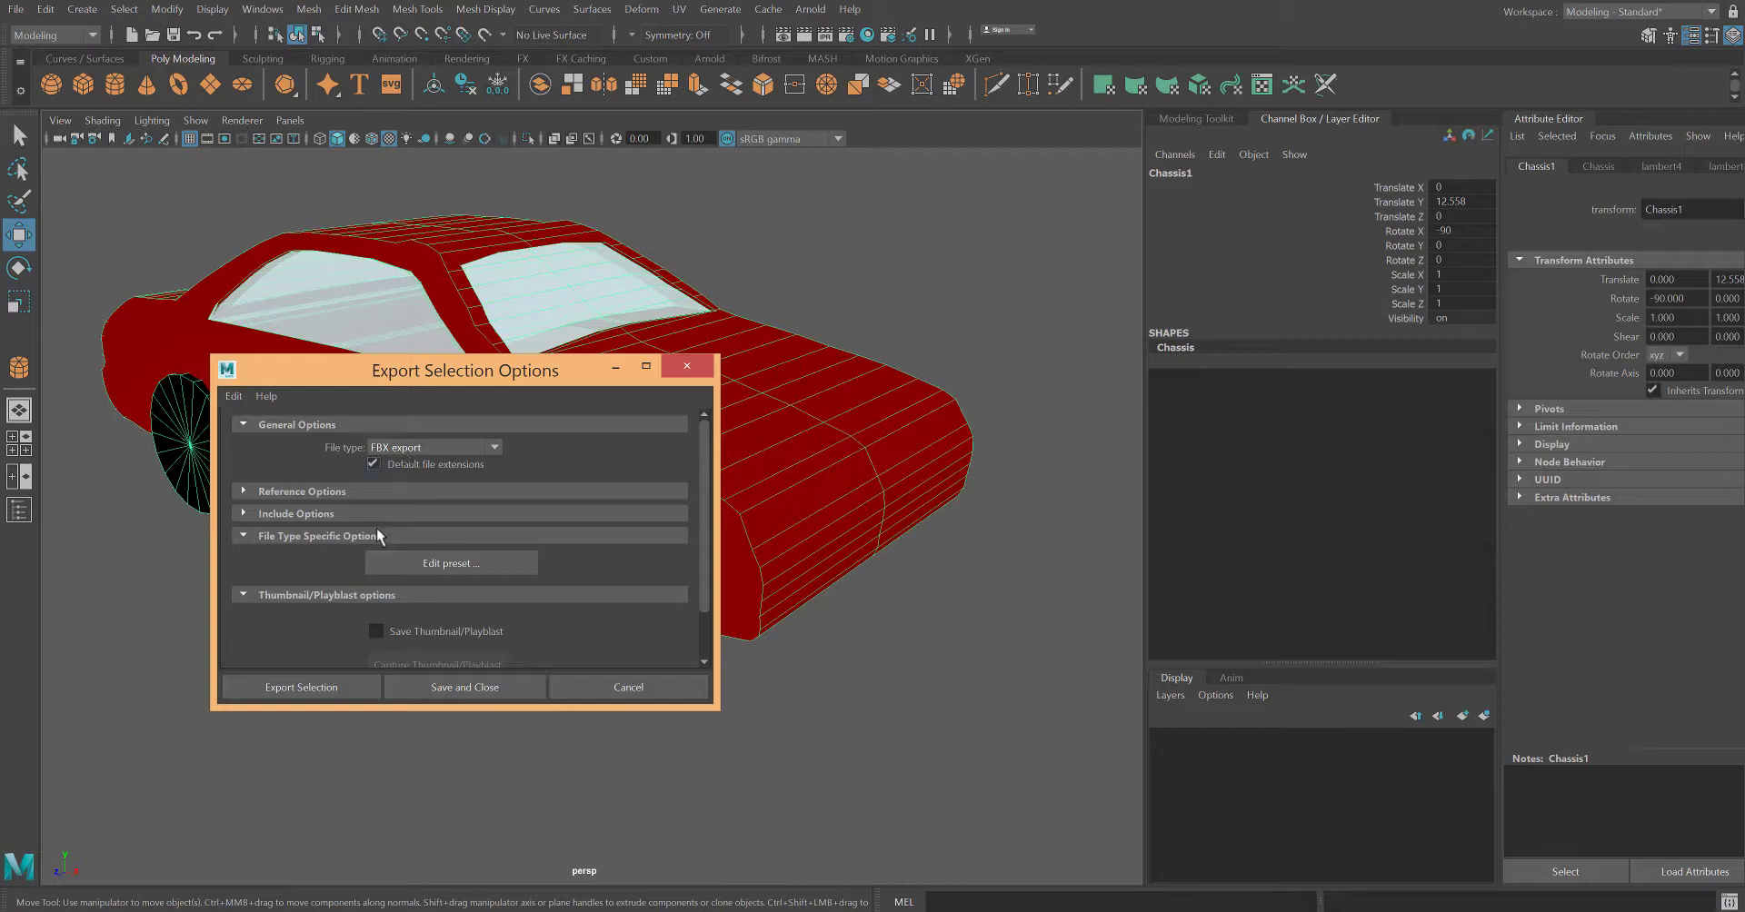
left_click(329, 682)
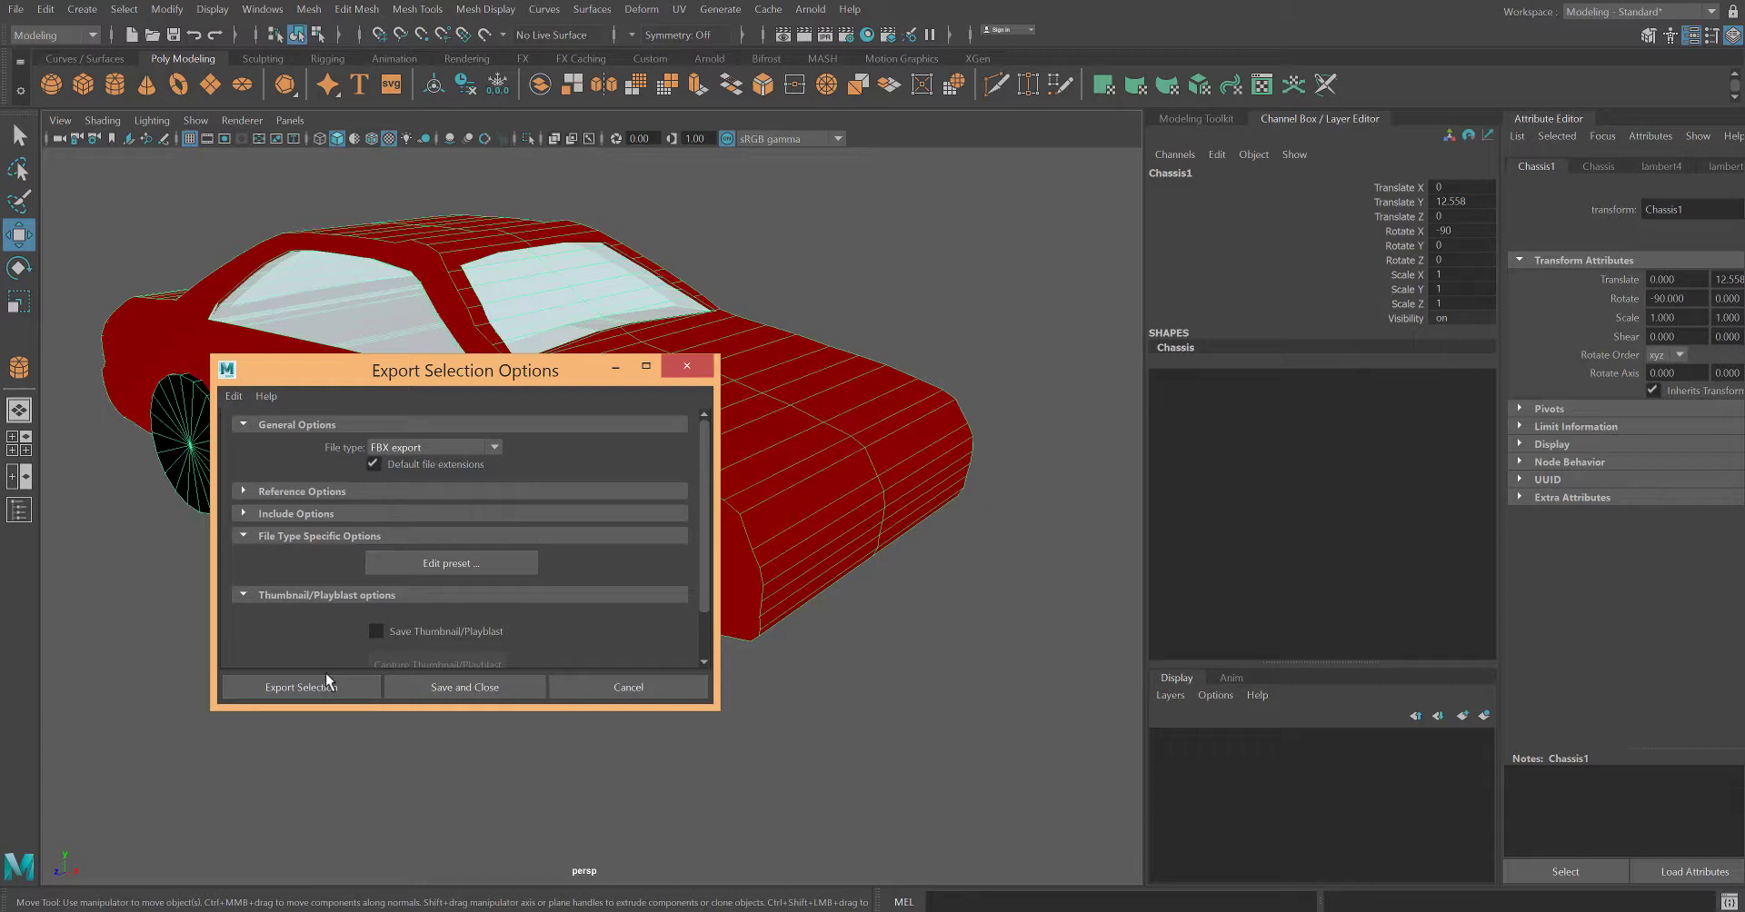